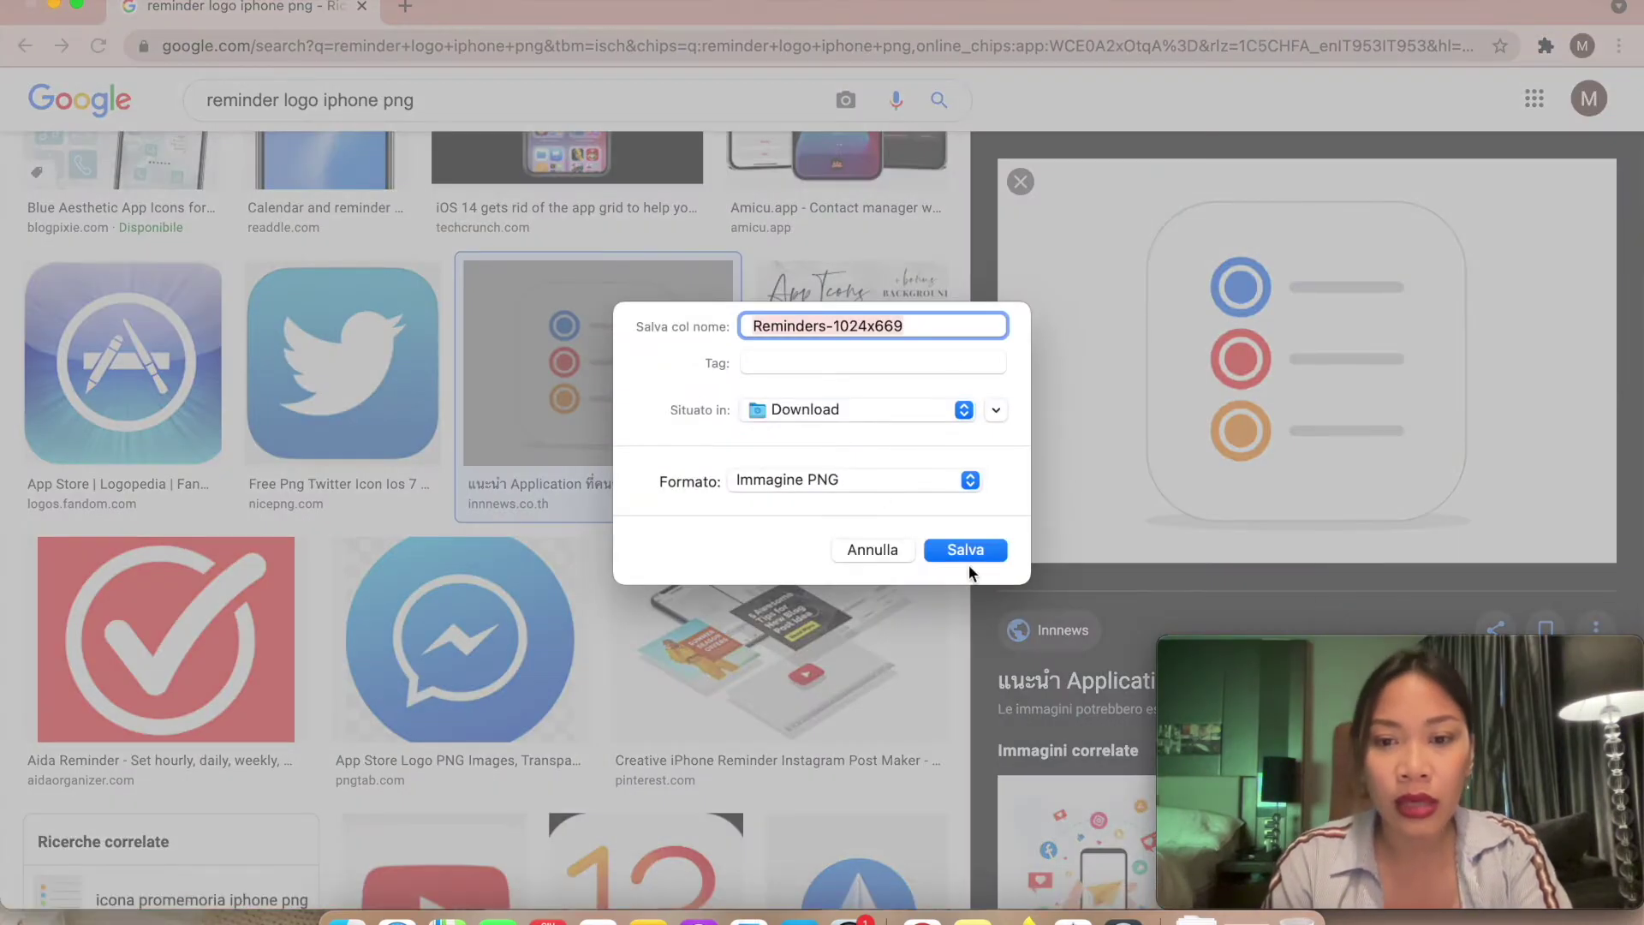
- Save the Reminders logo PNG and search Google for 'background remover'
left_click(966, 555)
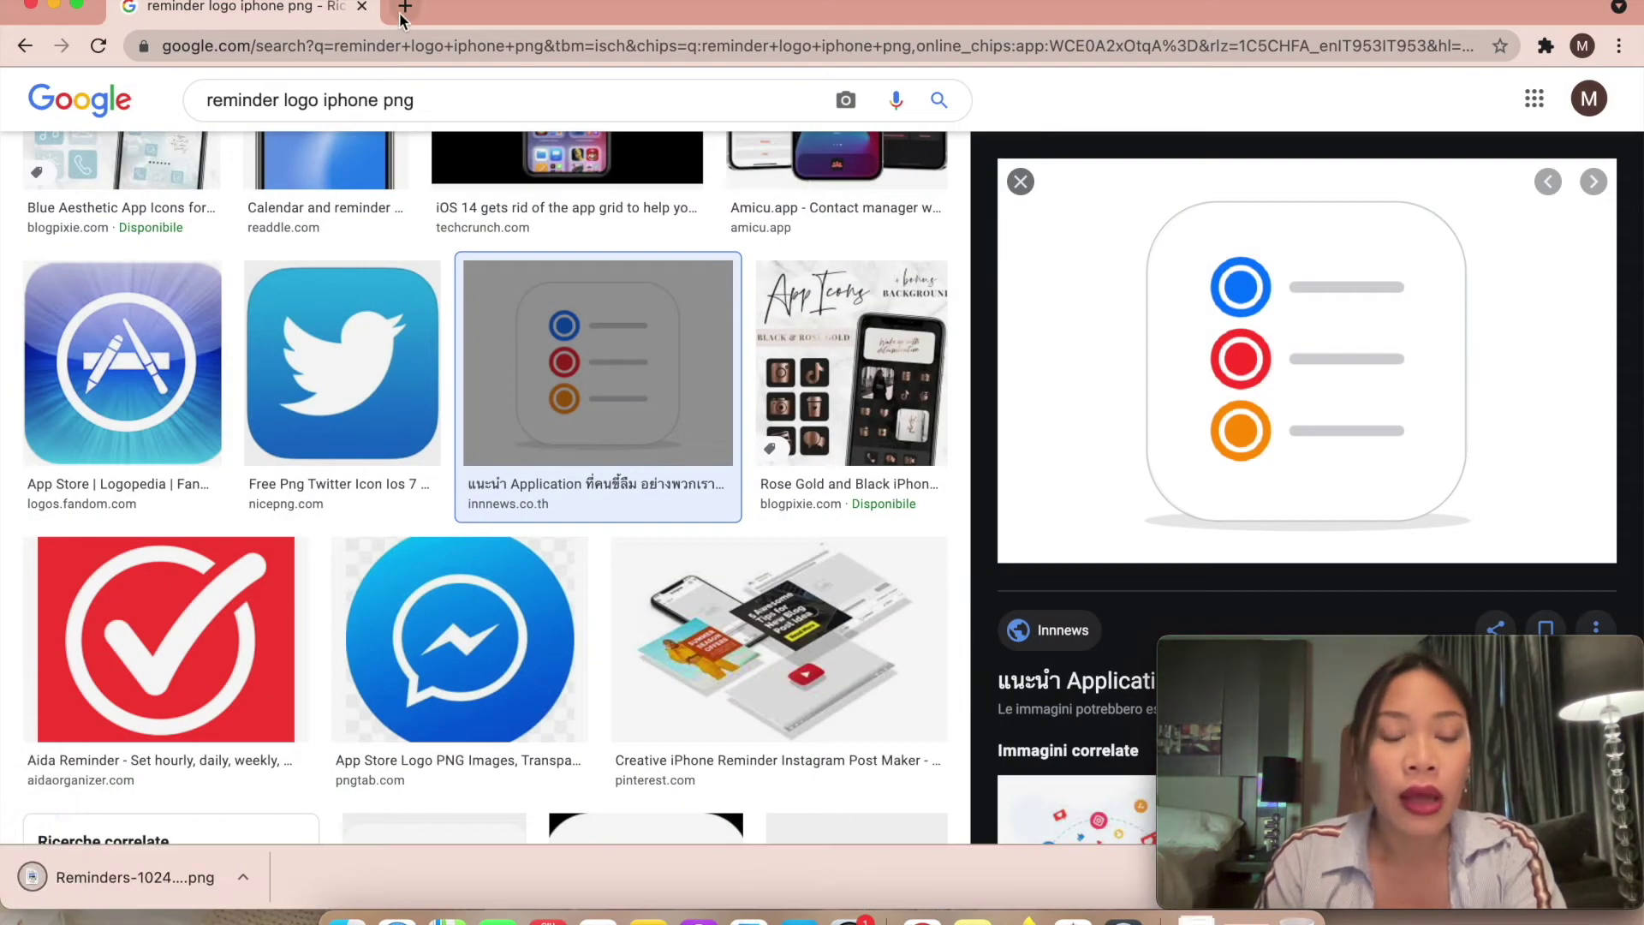
left_click(406, 10)
left_click(434, 41)
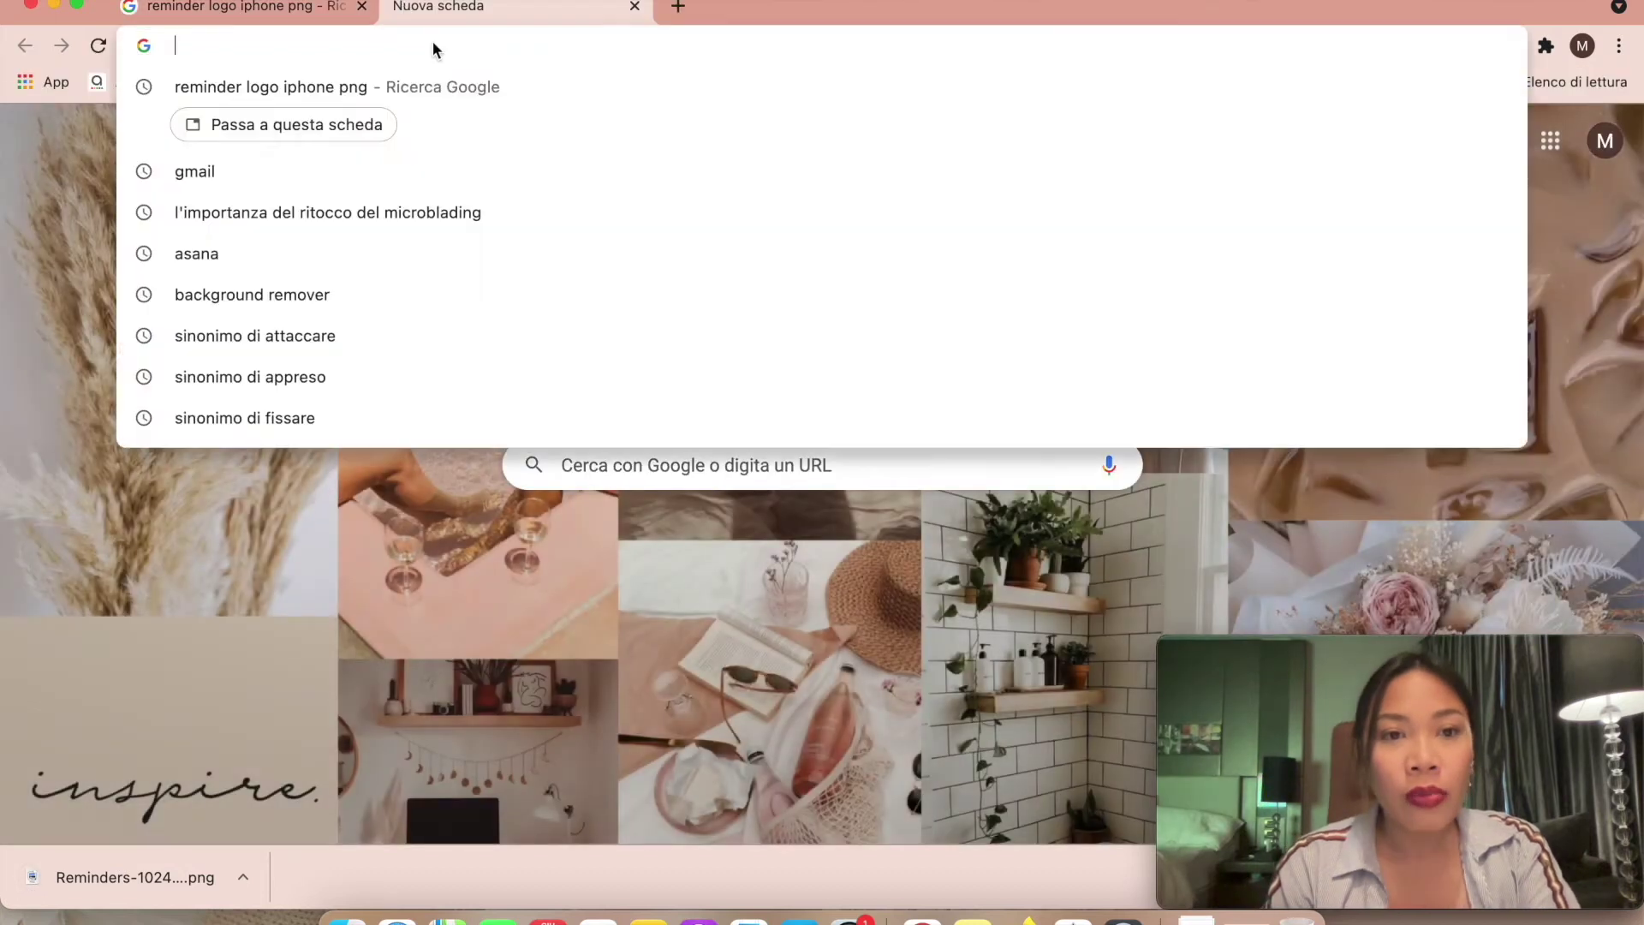
type("backgroun")
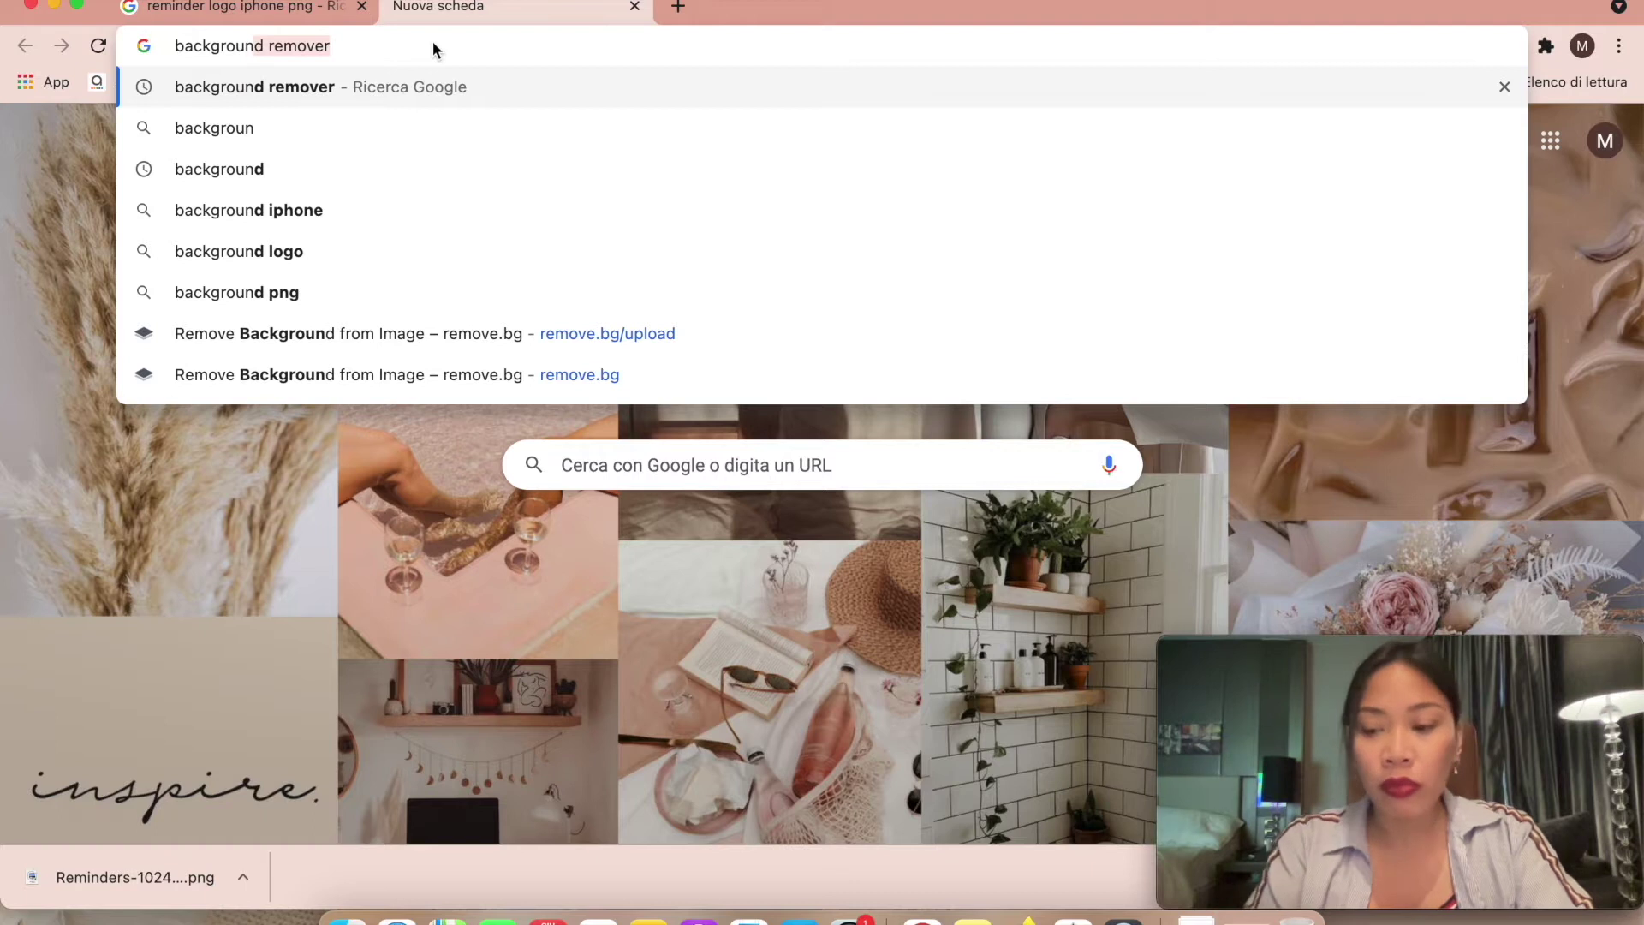
key("Return")
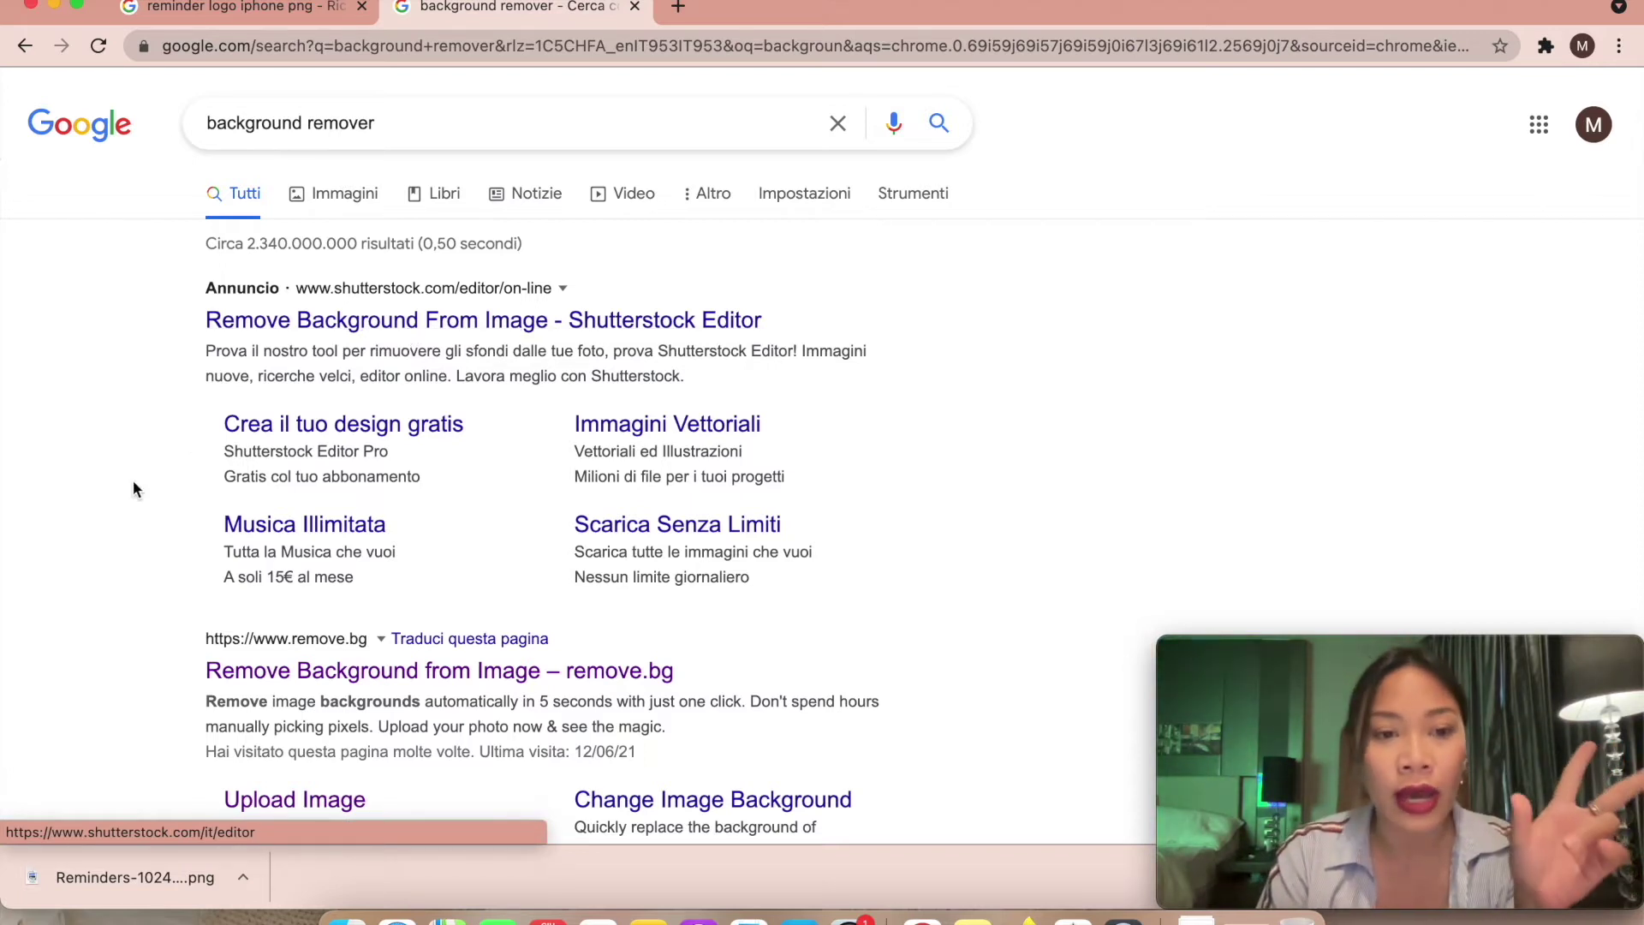
- Open the remove.bg site from the search results
scroll(172, 599, "down", 3)
scroll(172, 599, "down", 2)
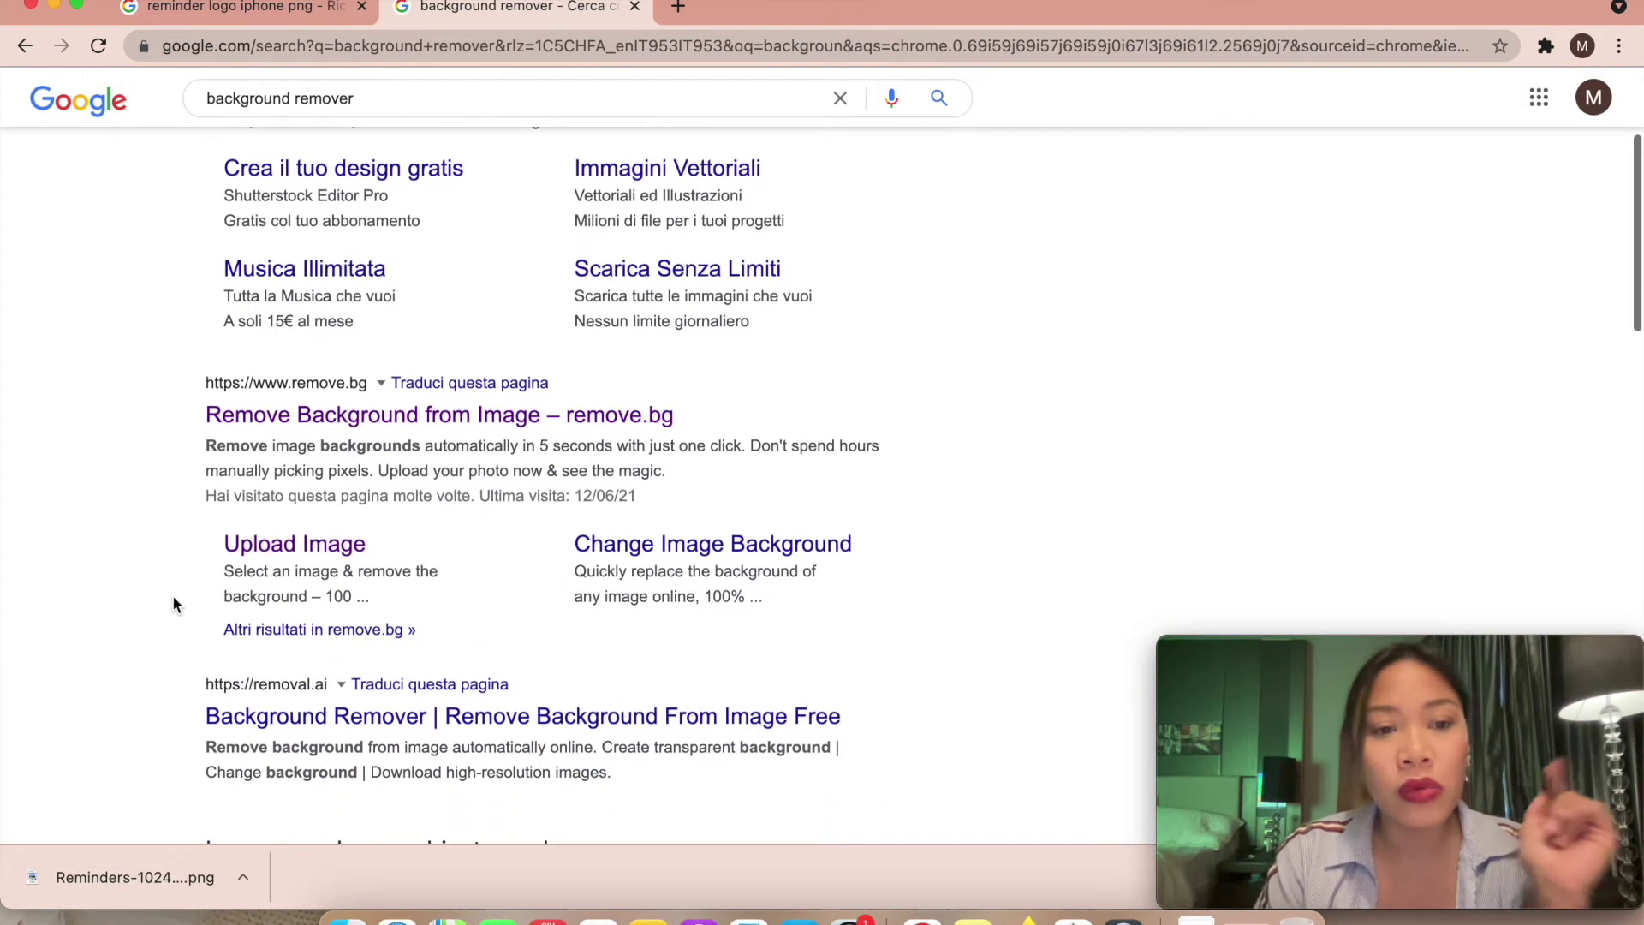
left_click(393, 414)
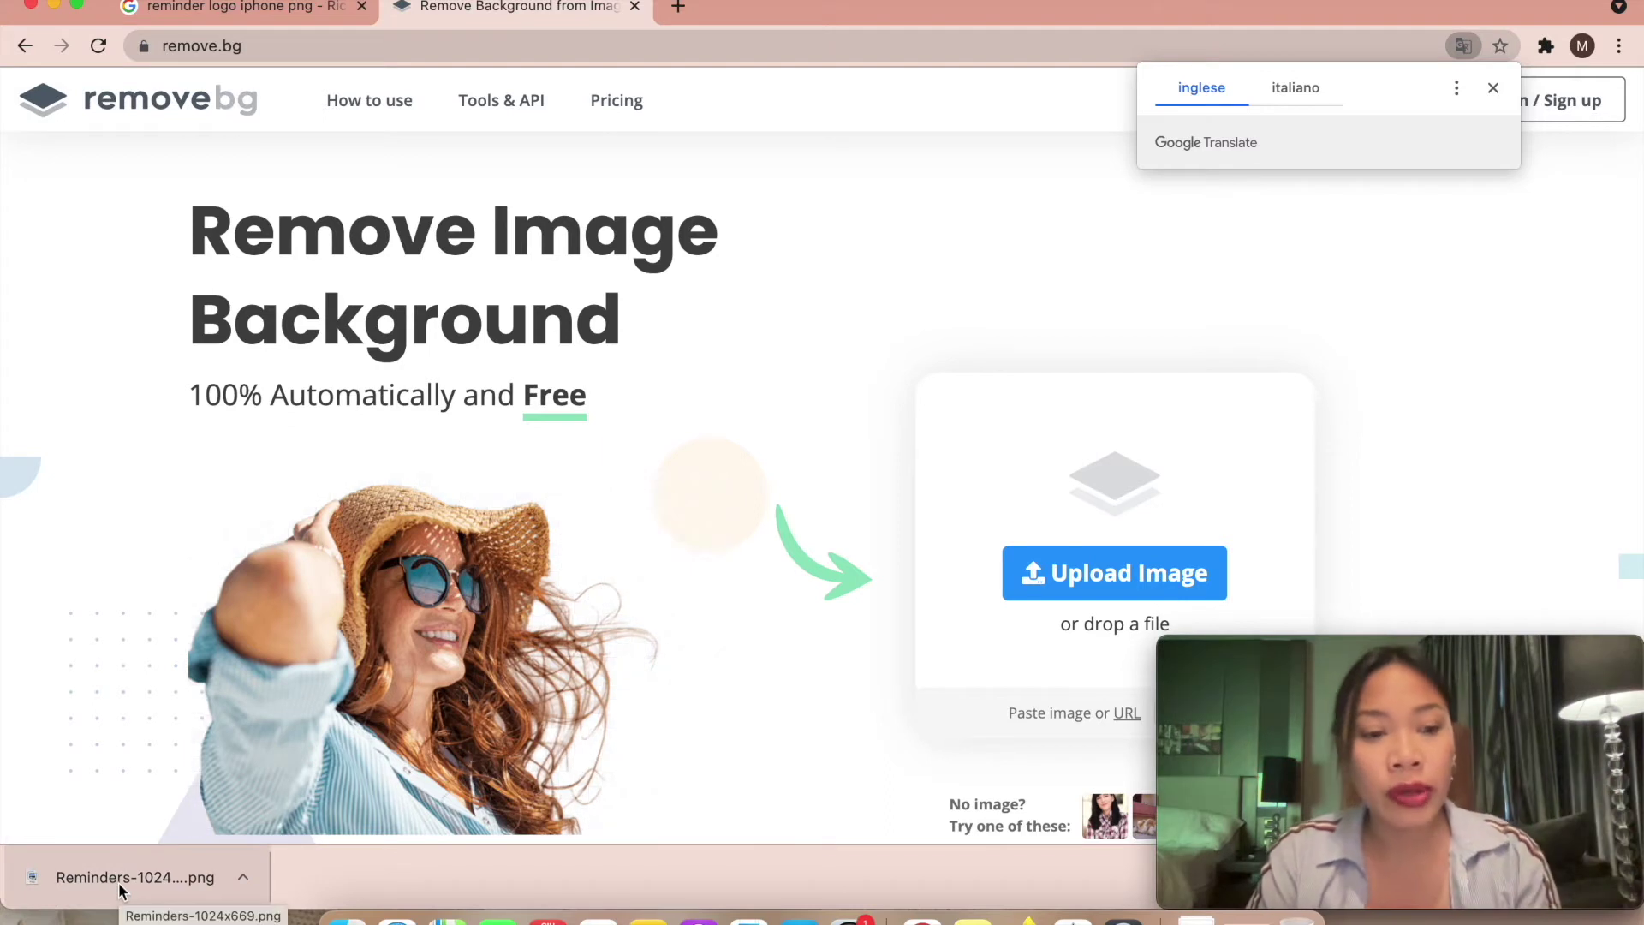
- Upload the Reminders PNG to remove.bg, apply the first white blur background, and download the image
left_click_drag(92, 881, 555, 759)
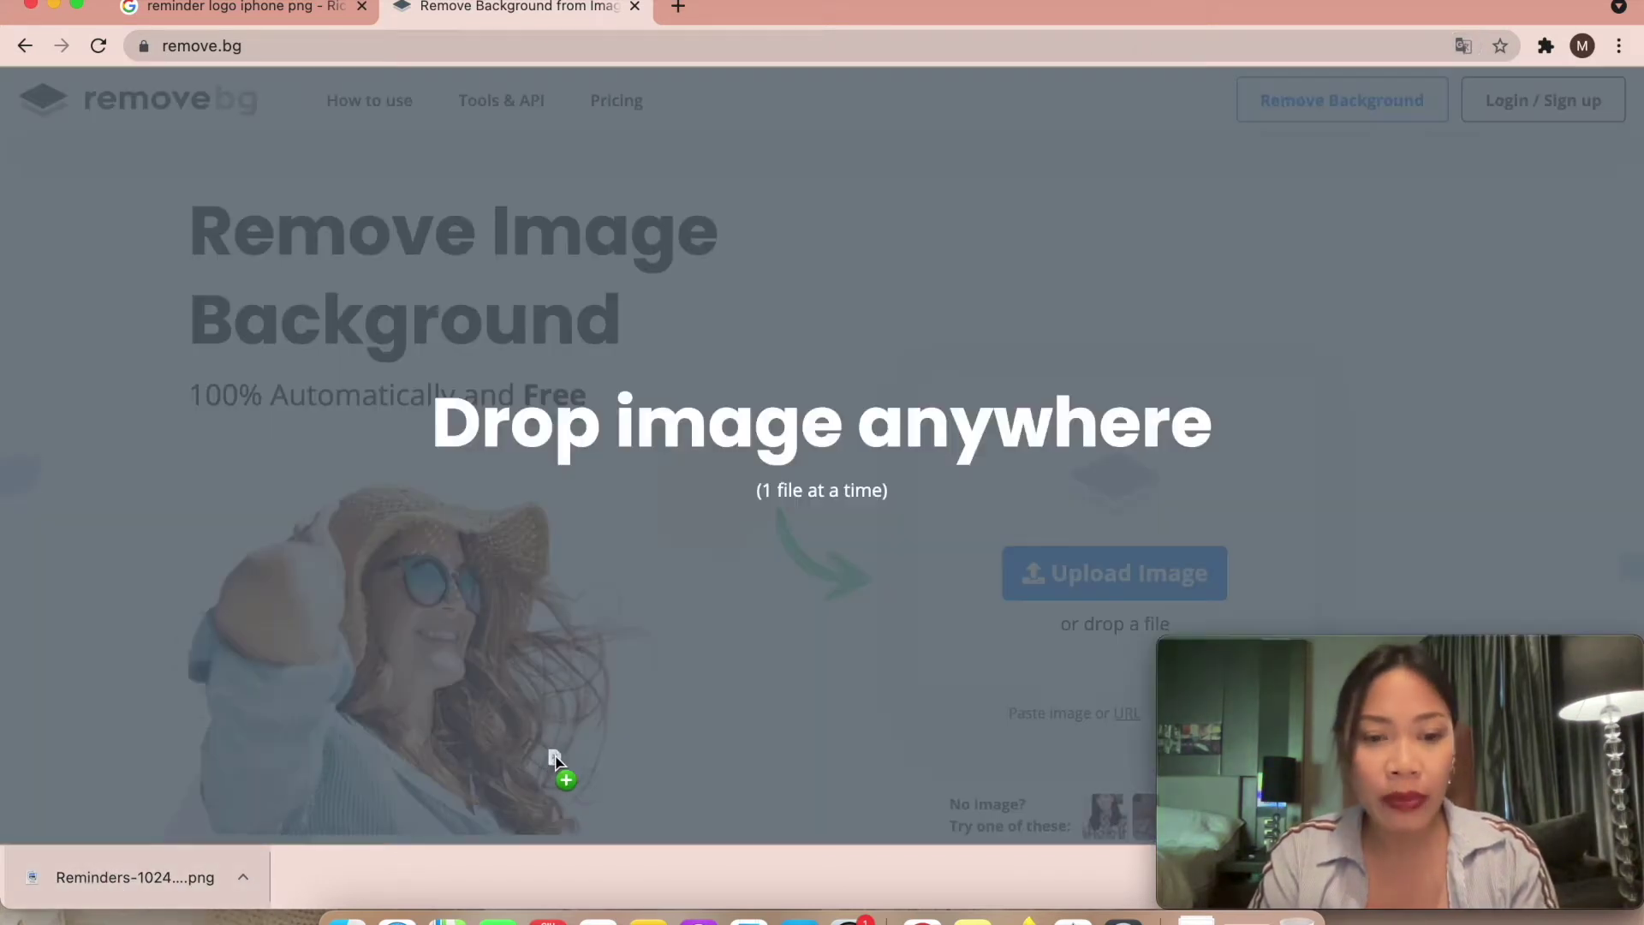
left_click_drag(713, 624, 879, 451)
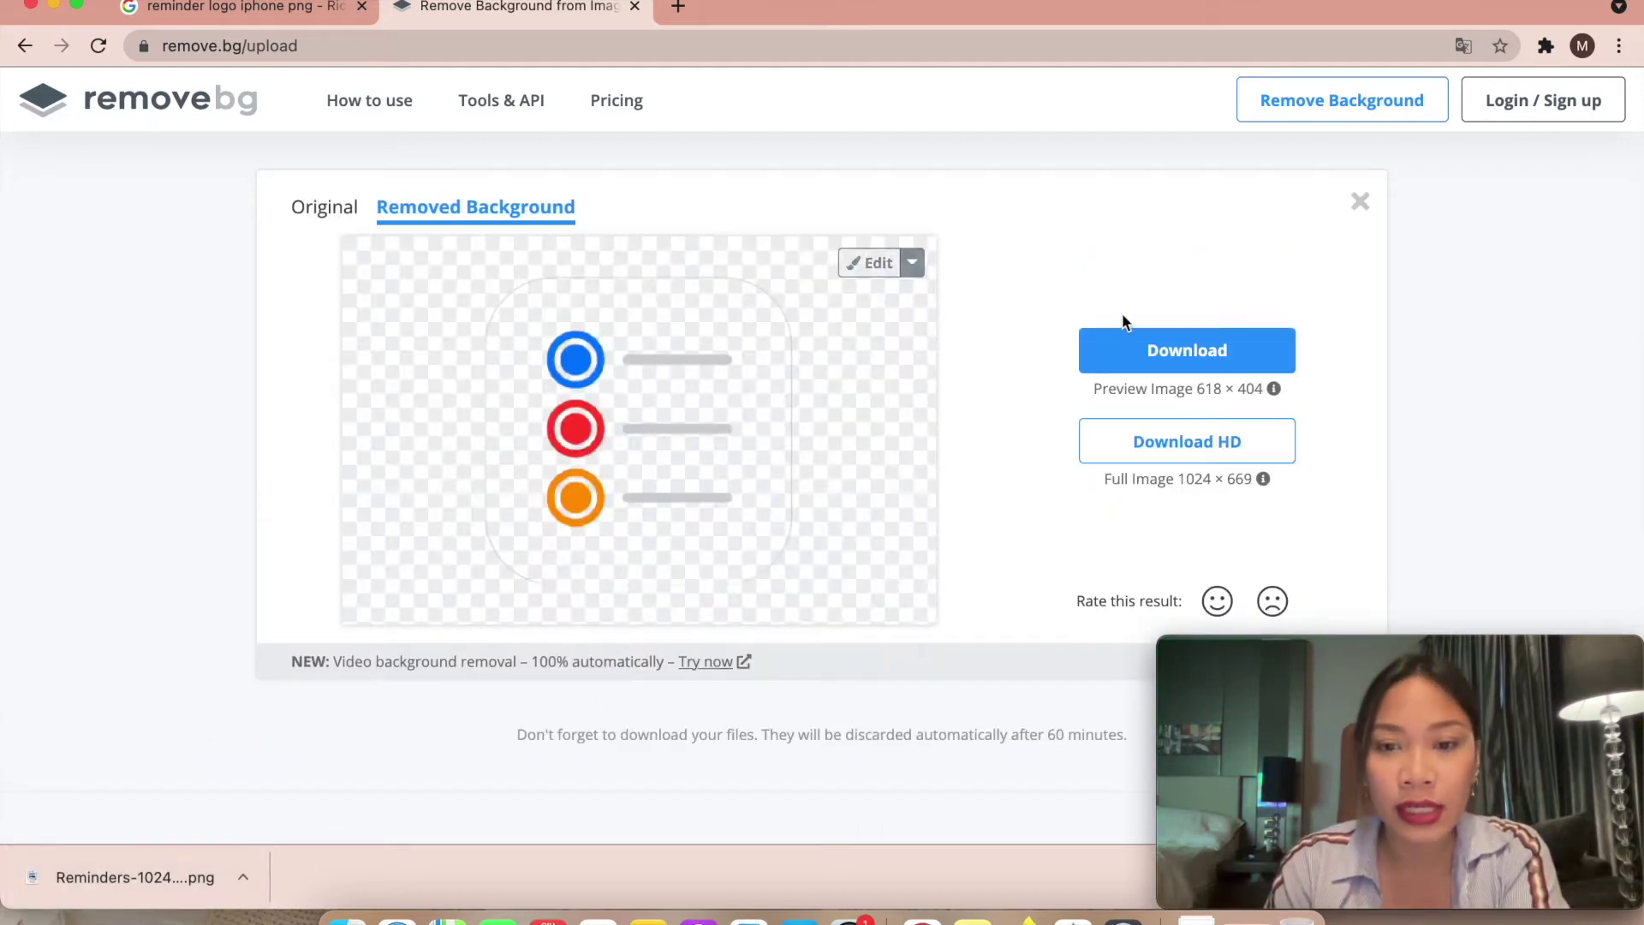
left_click(872, 265)
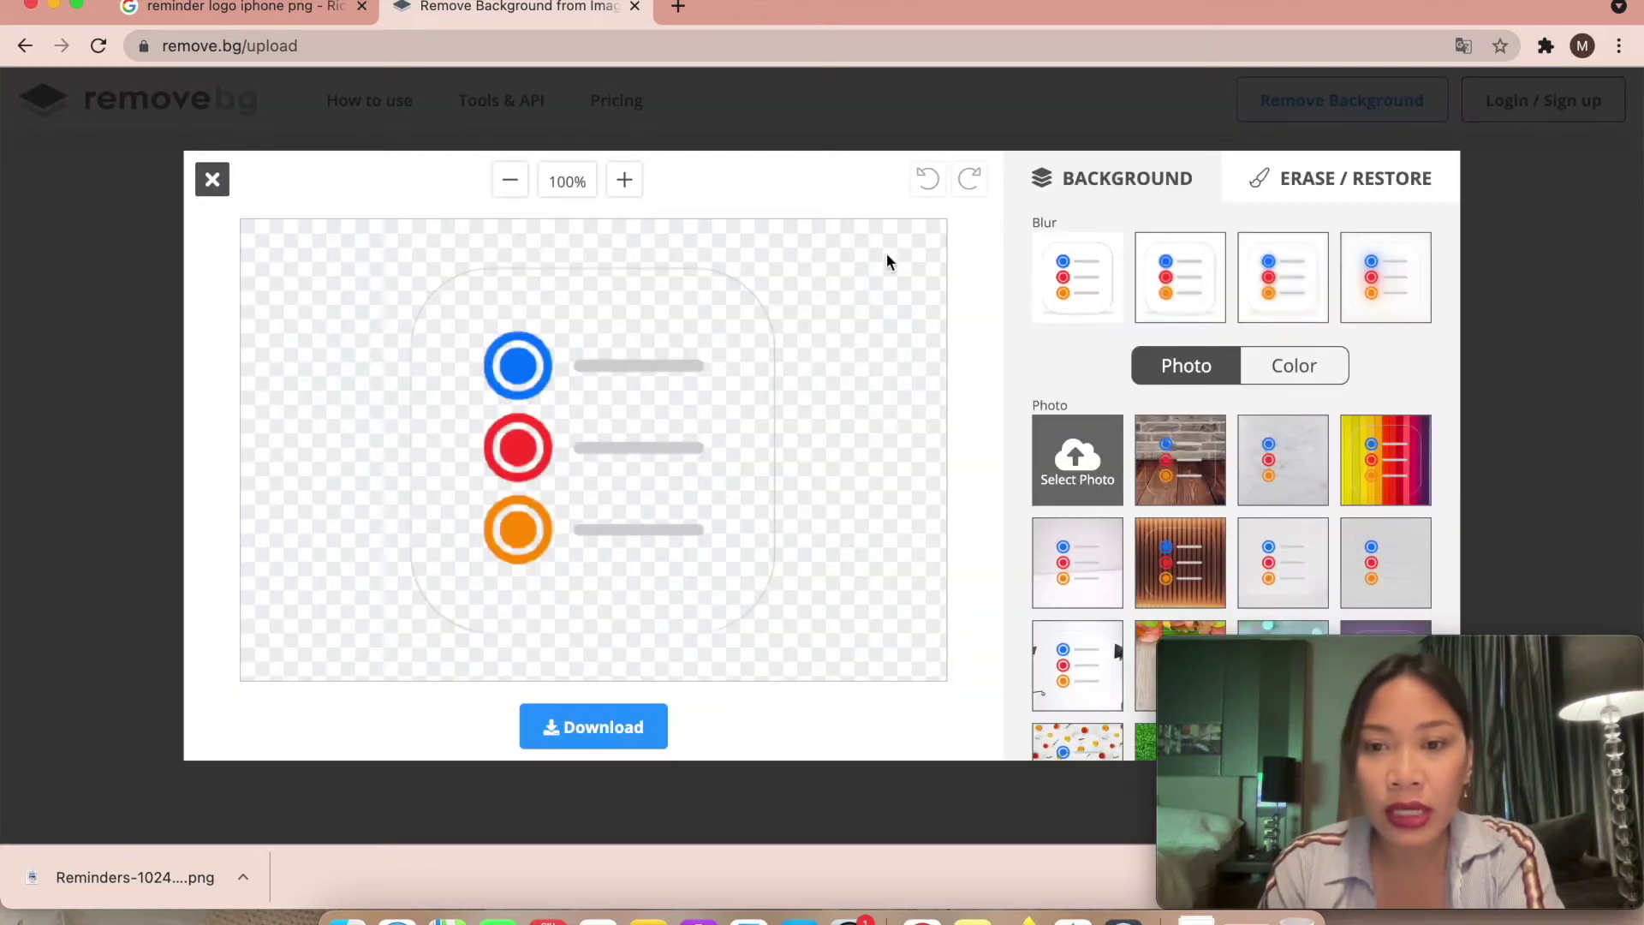
left_click(1086, 302)
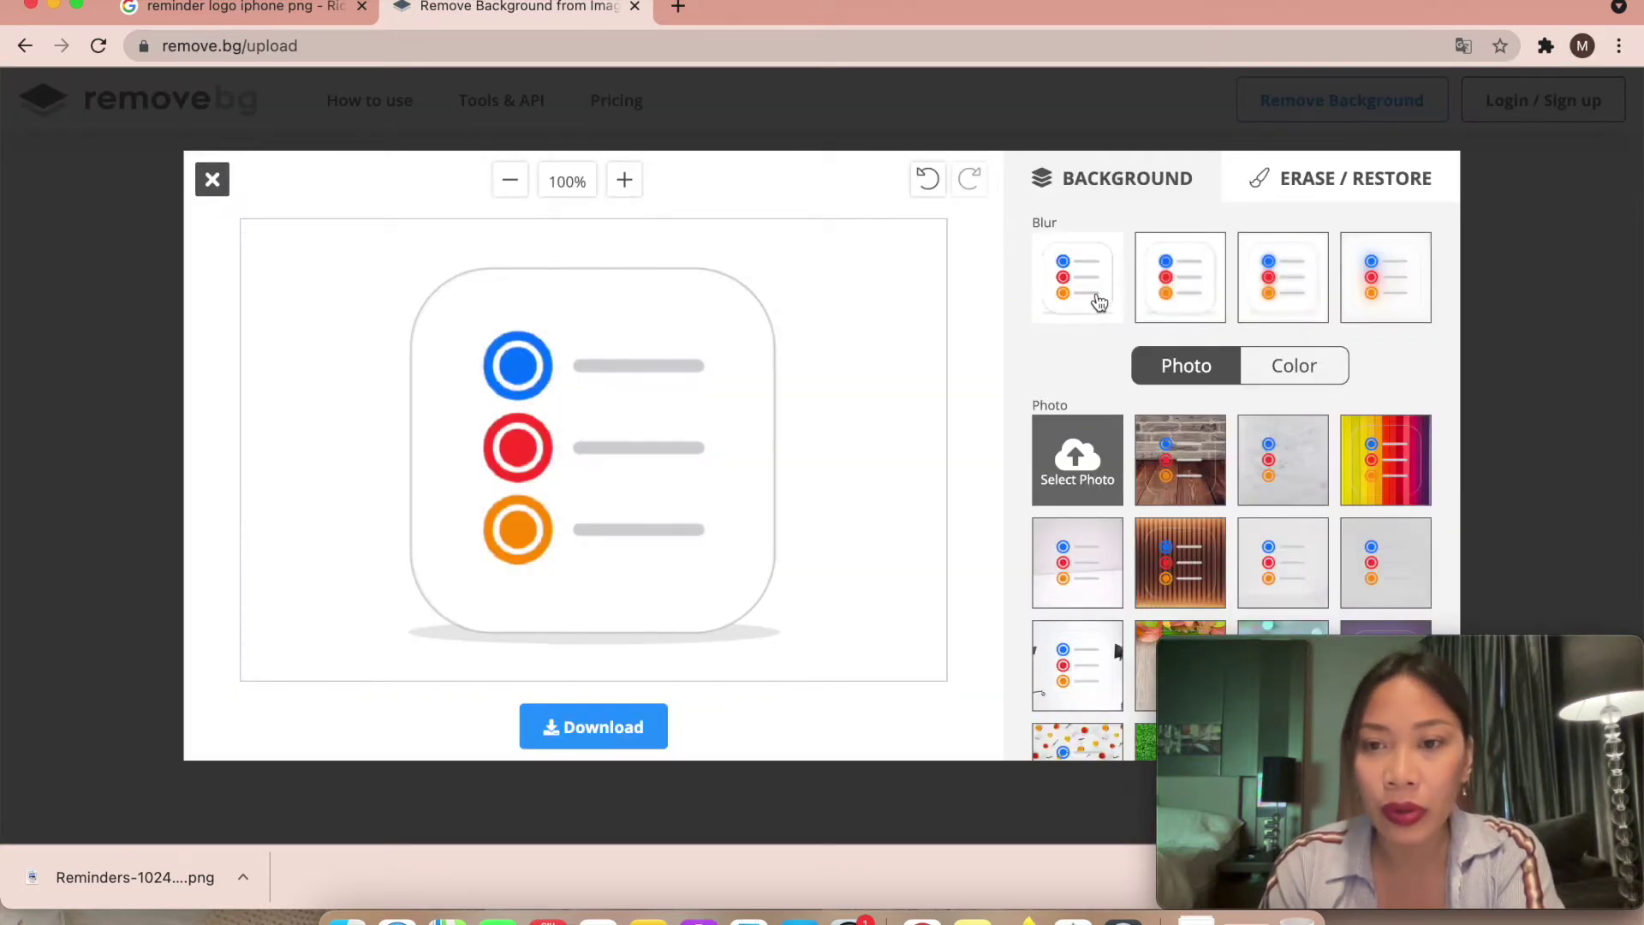
left_click(574, 738)
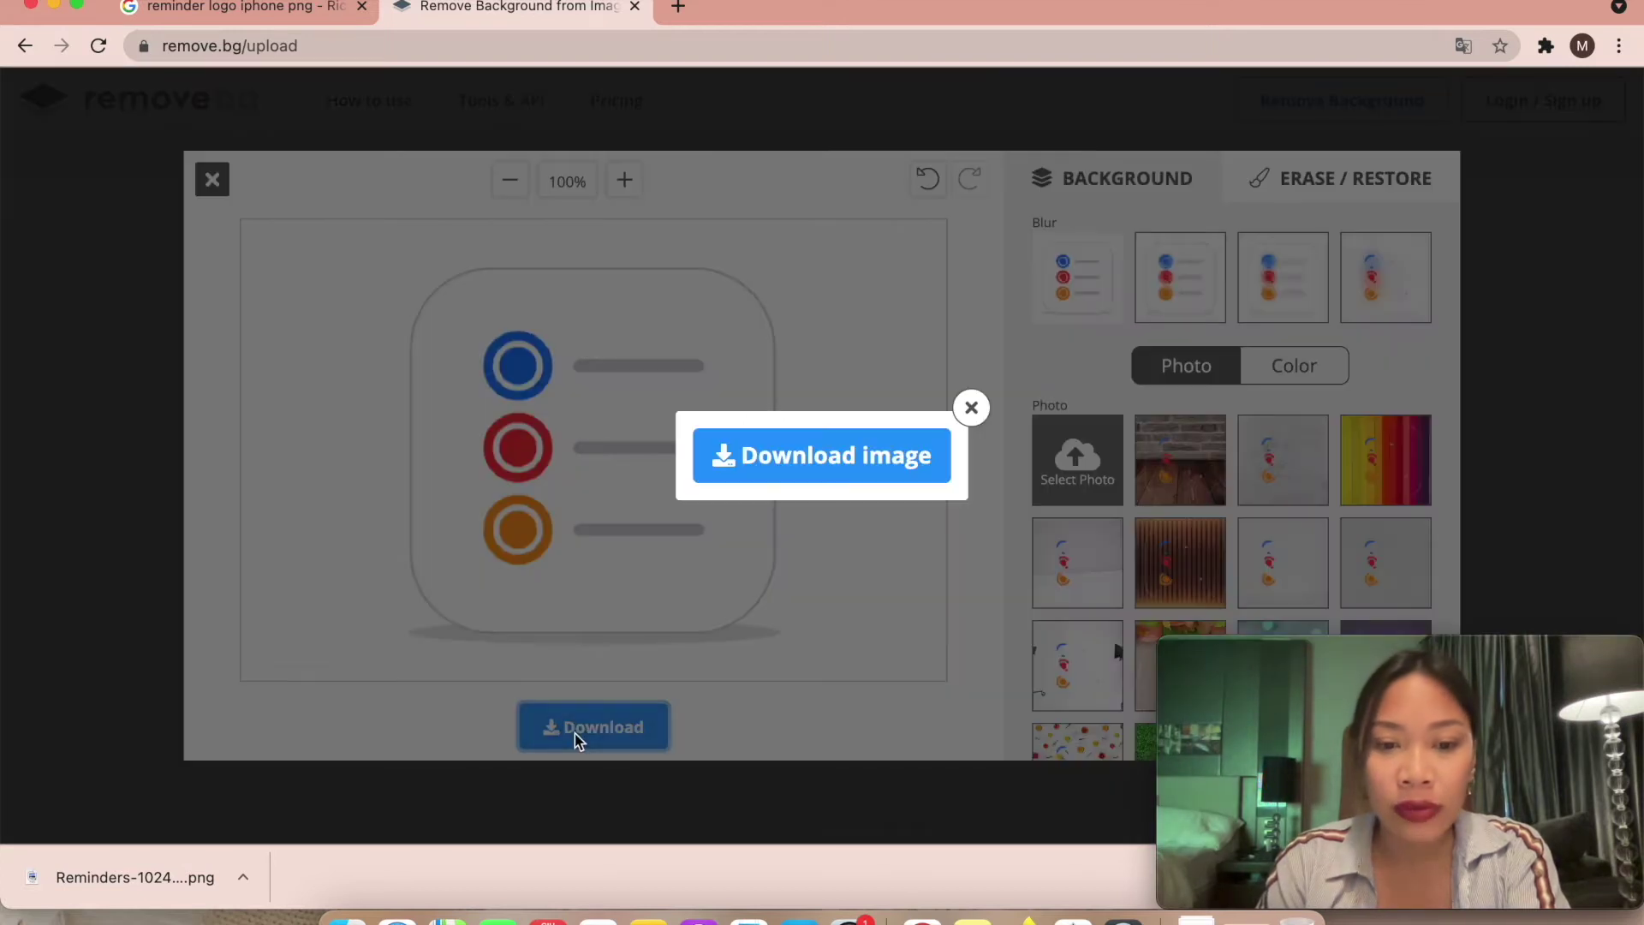
left_click(865, 458)
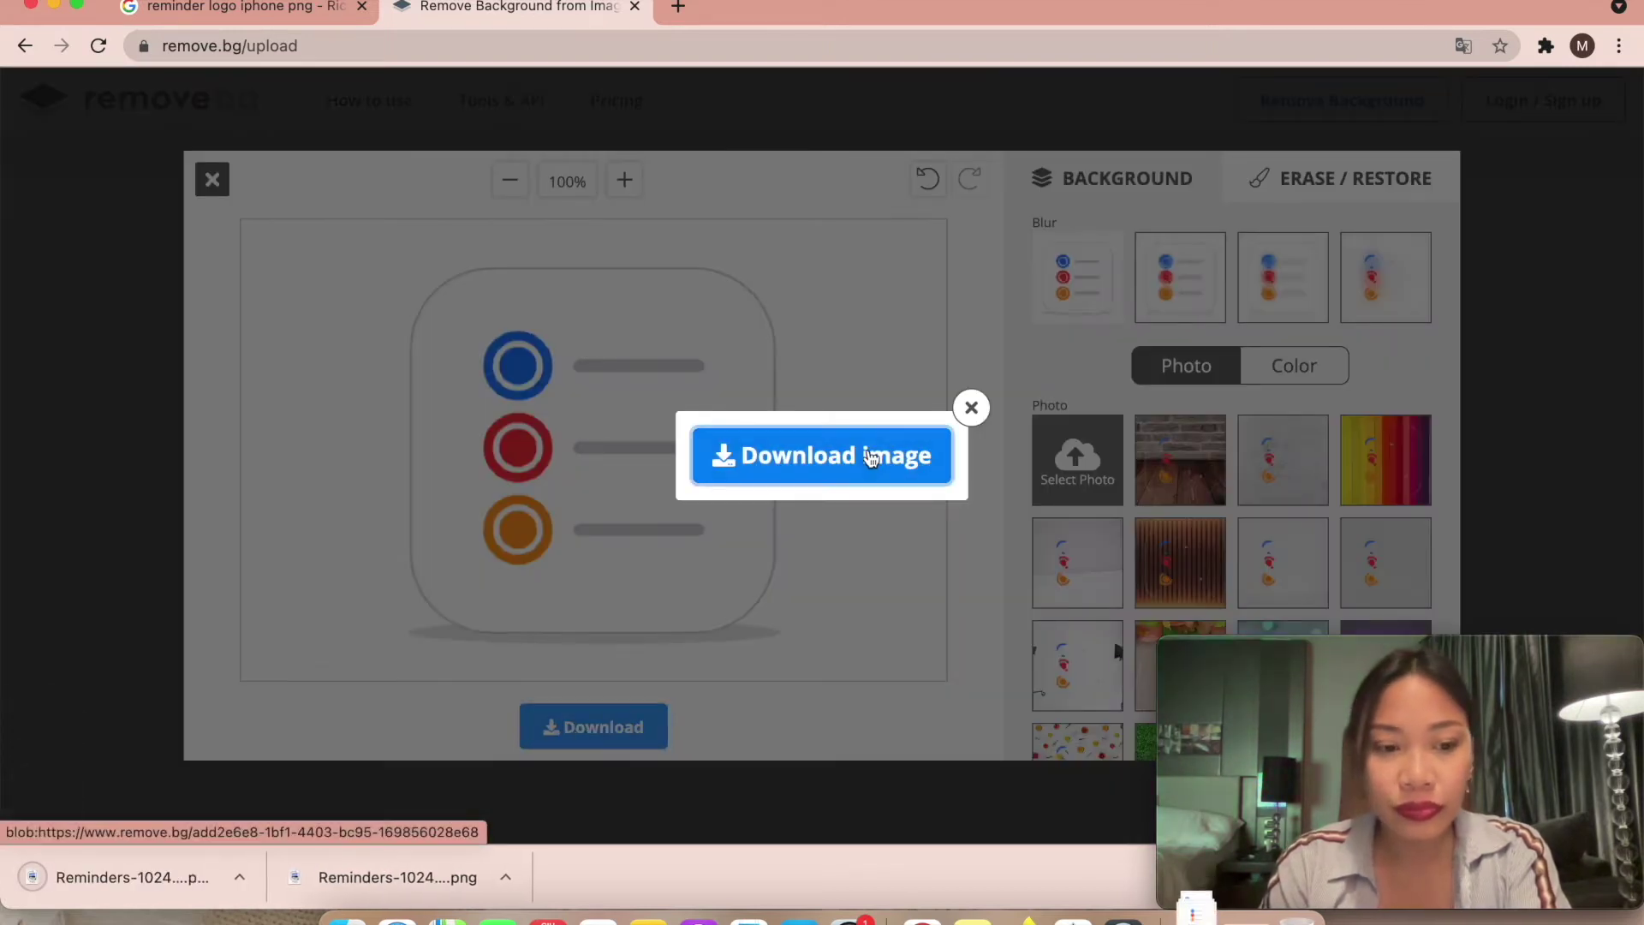
- Go to canva.com in a new browser tab
left_click(678, 8)
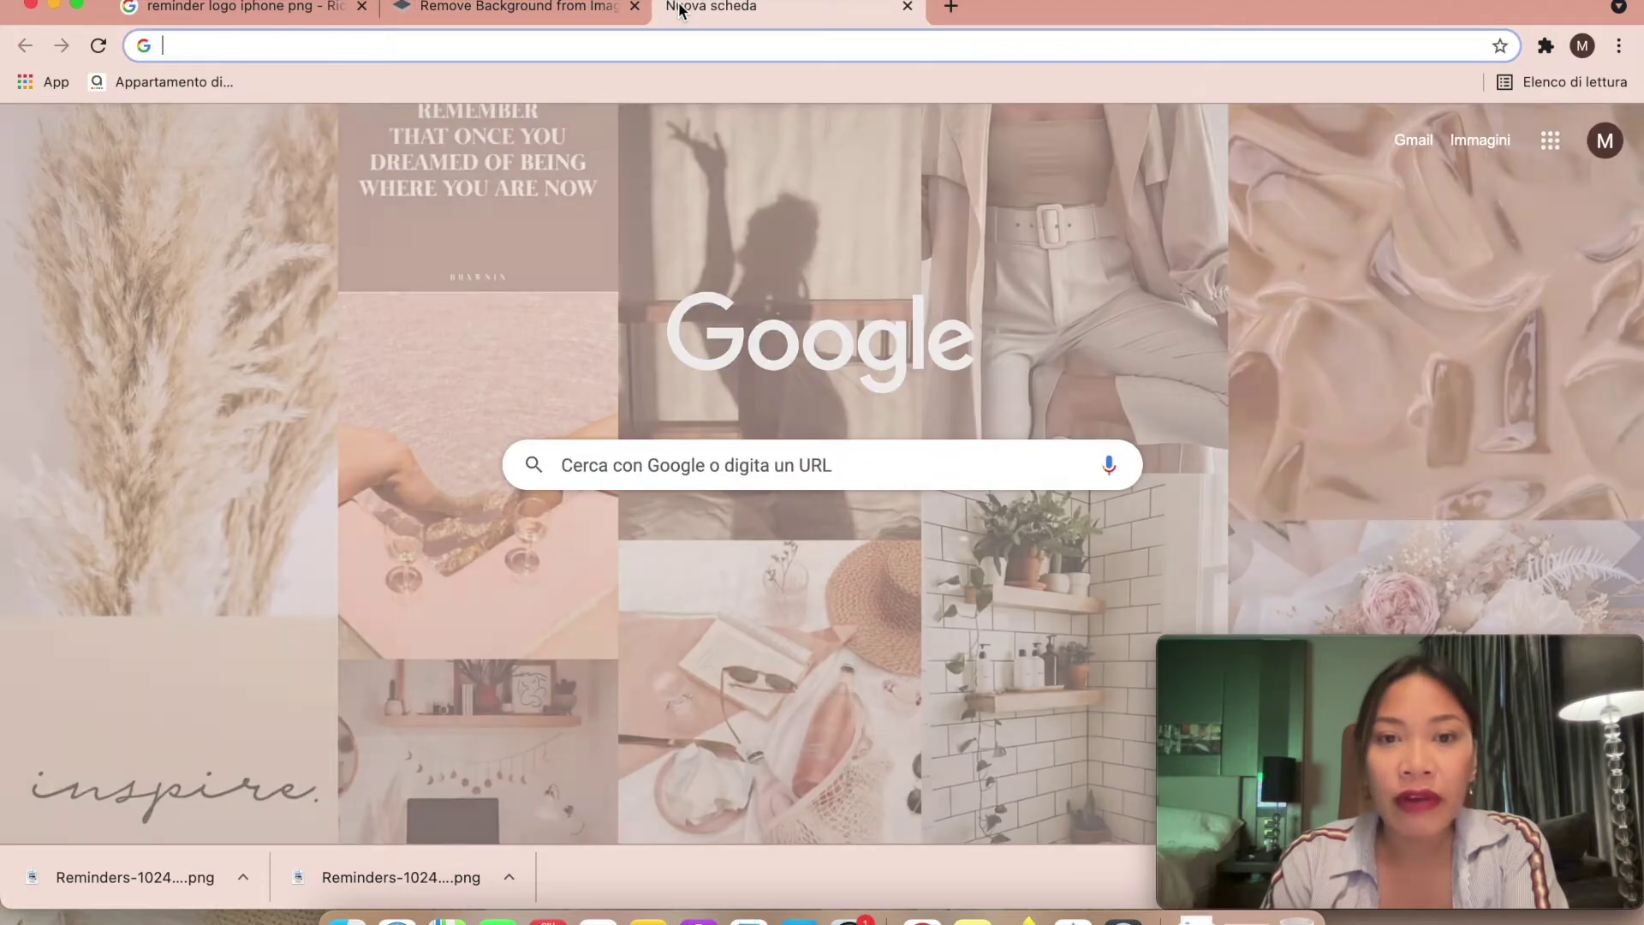
left_click(701, 47)
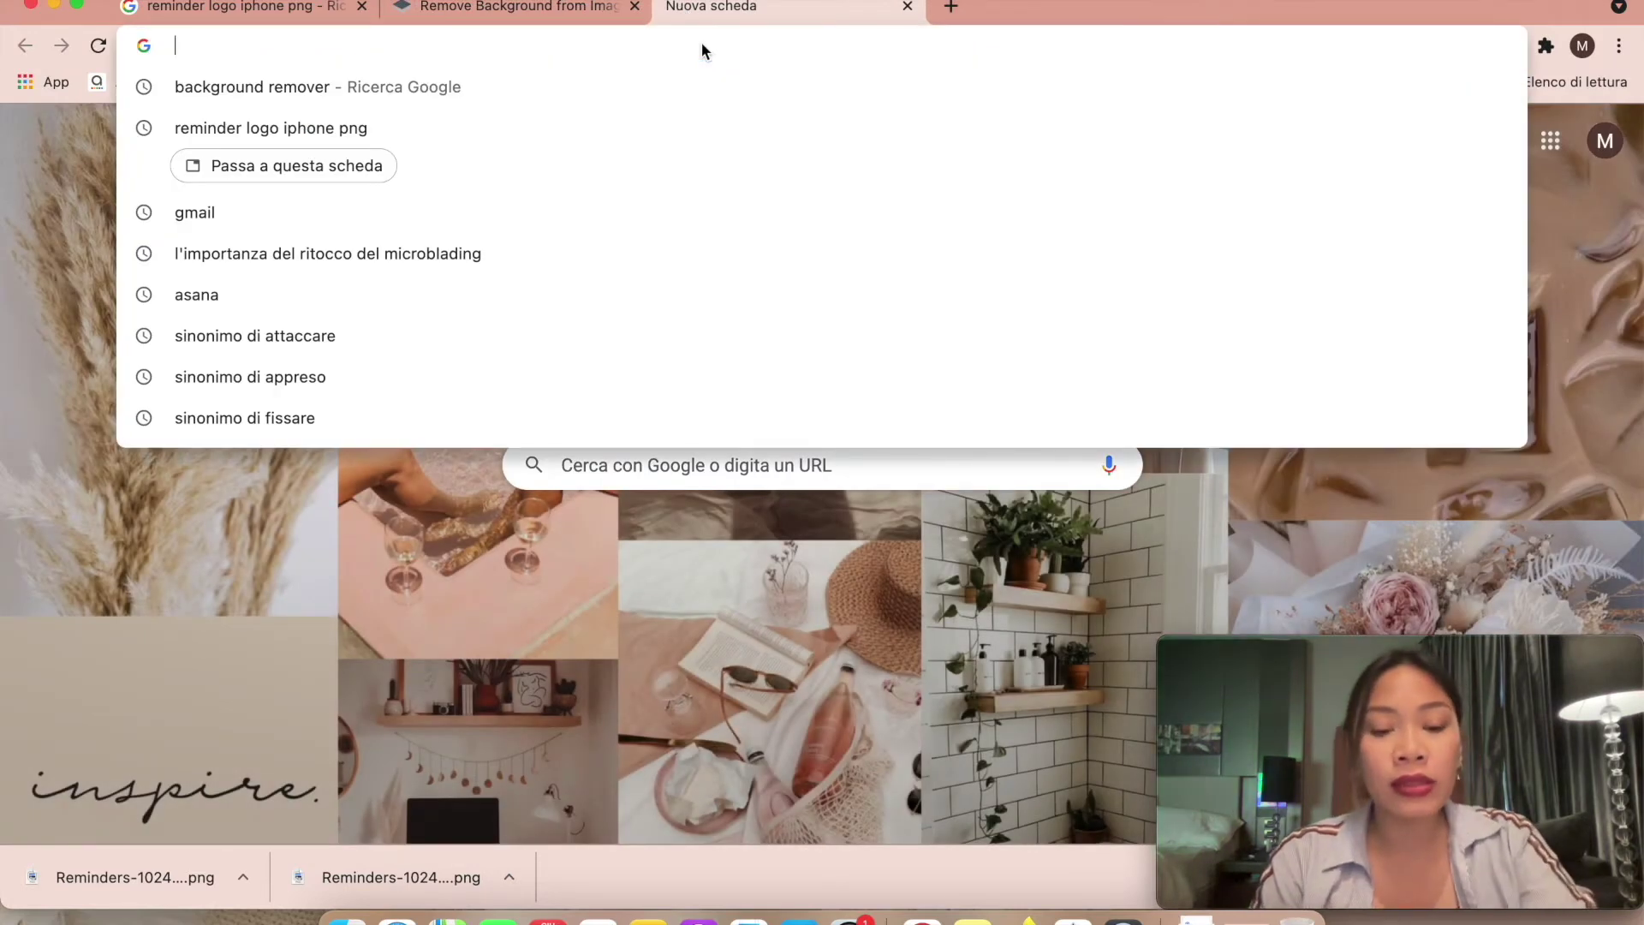
type("canva.com")
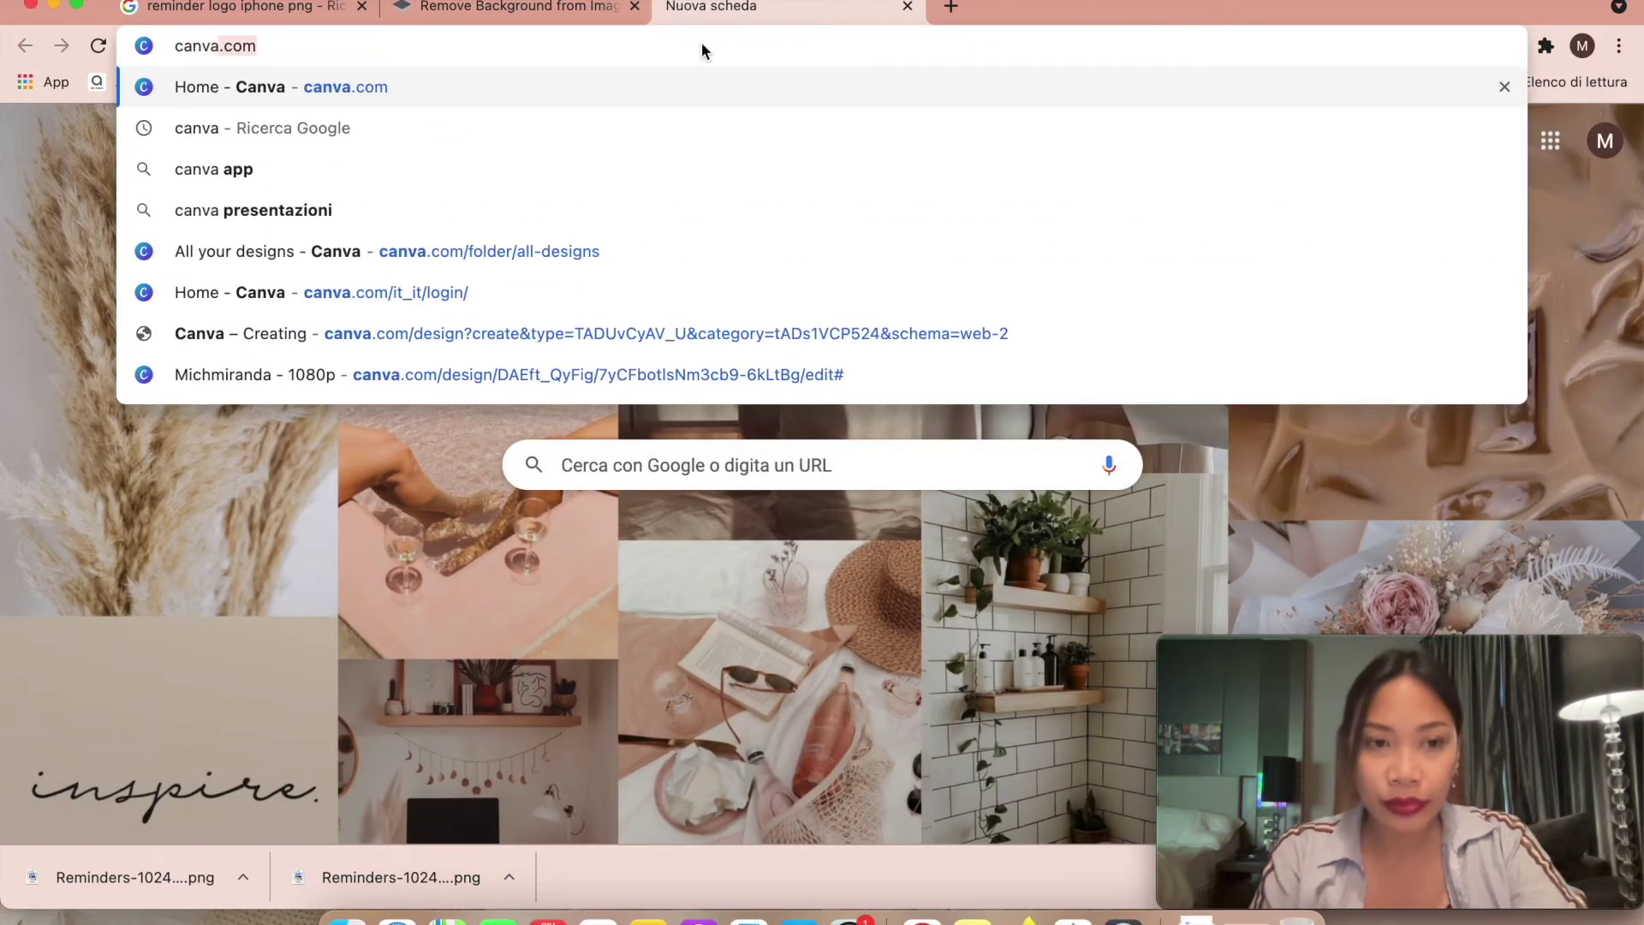
key("Return")
- Create a blank Instagram Post design and upload the edited Reminders PNG to it
left_click(1465, 108)
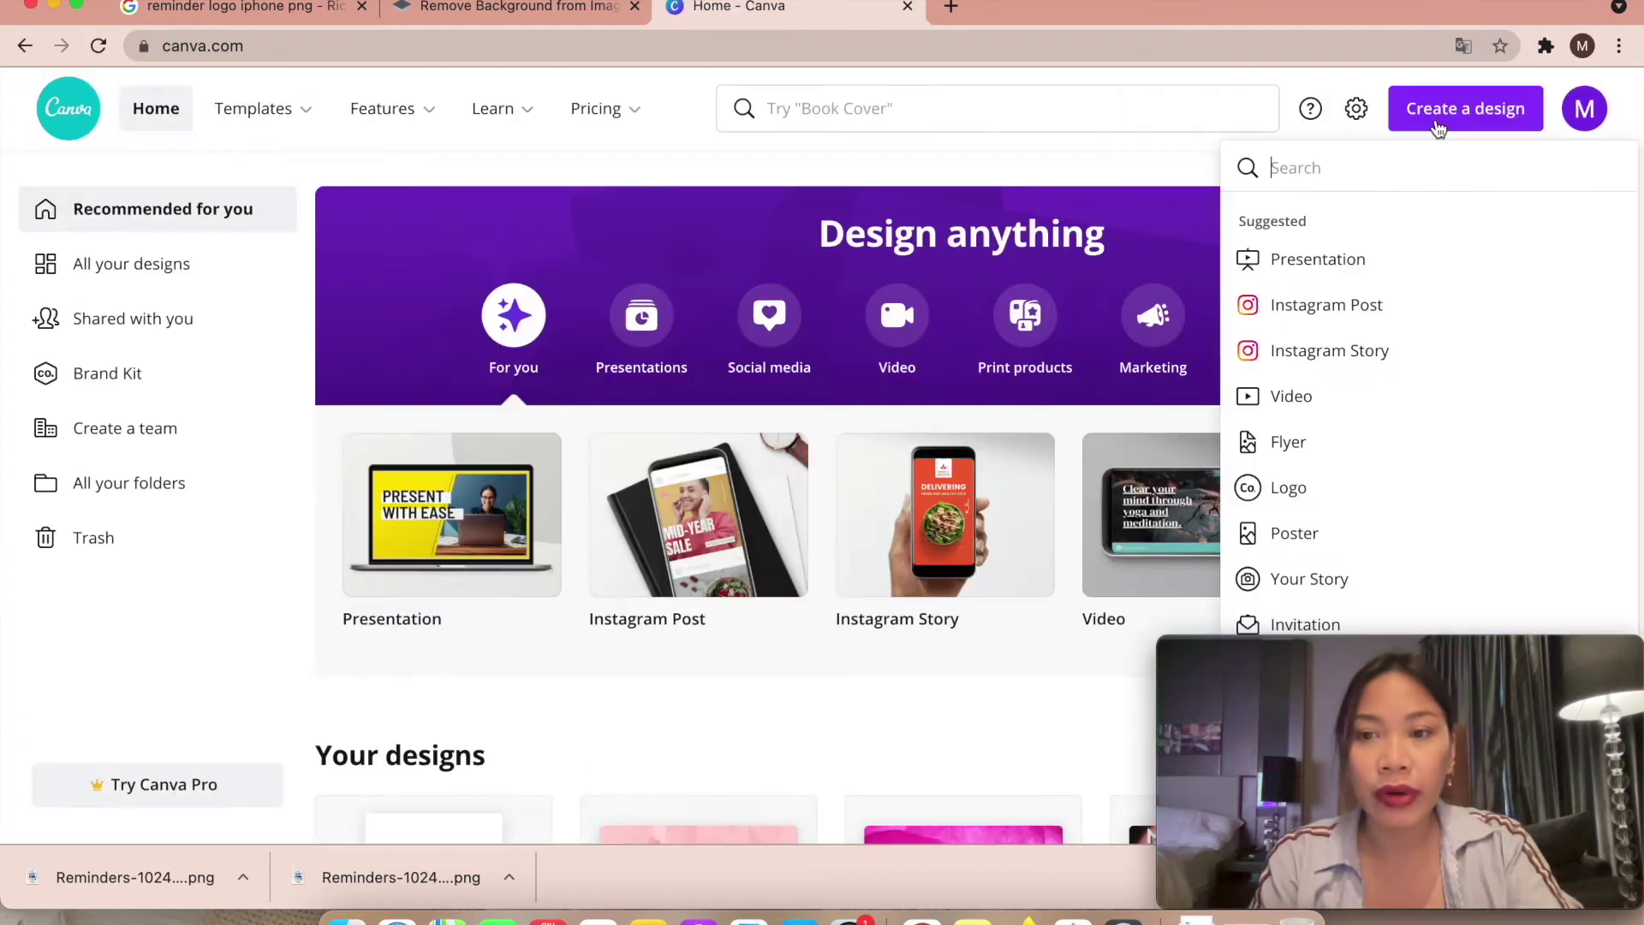
left_click(1325, 308)
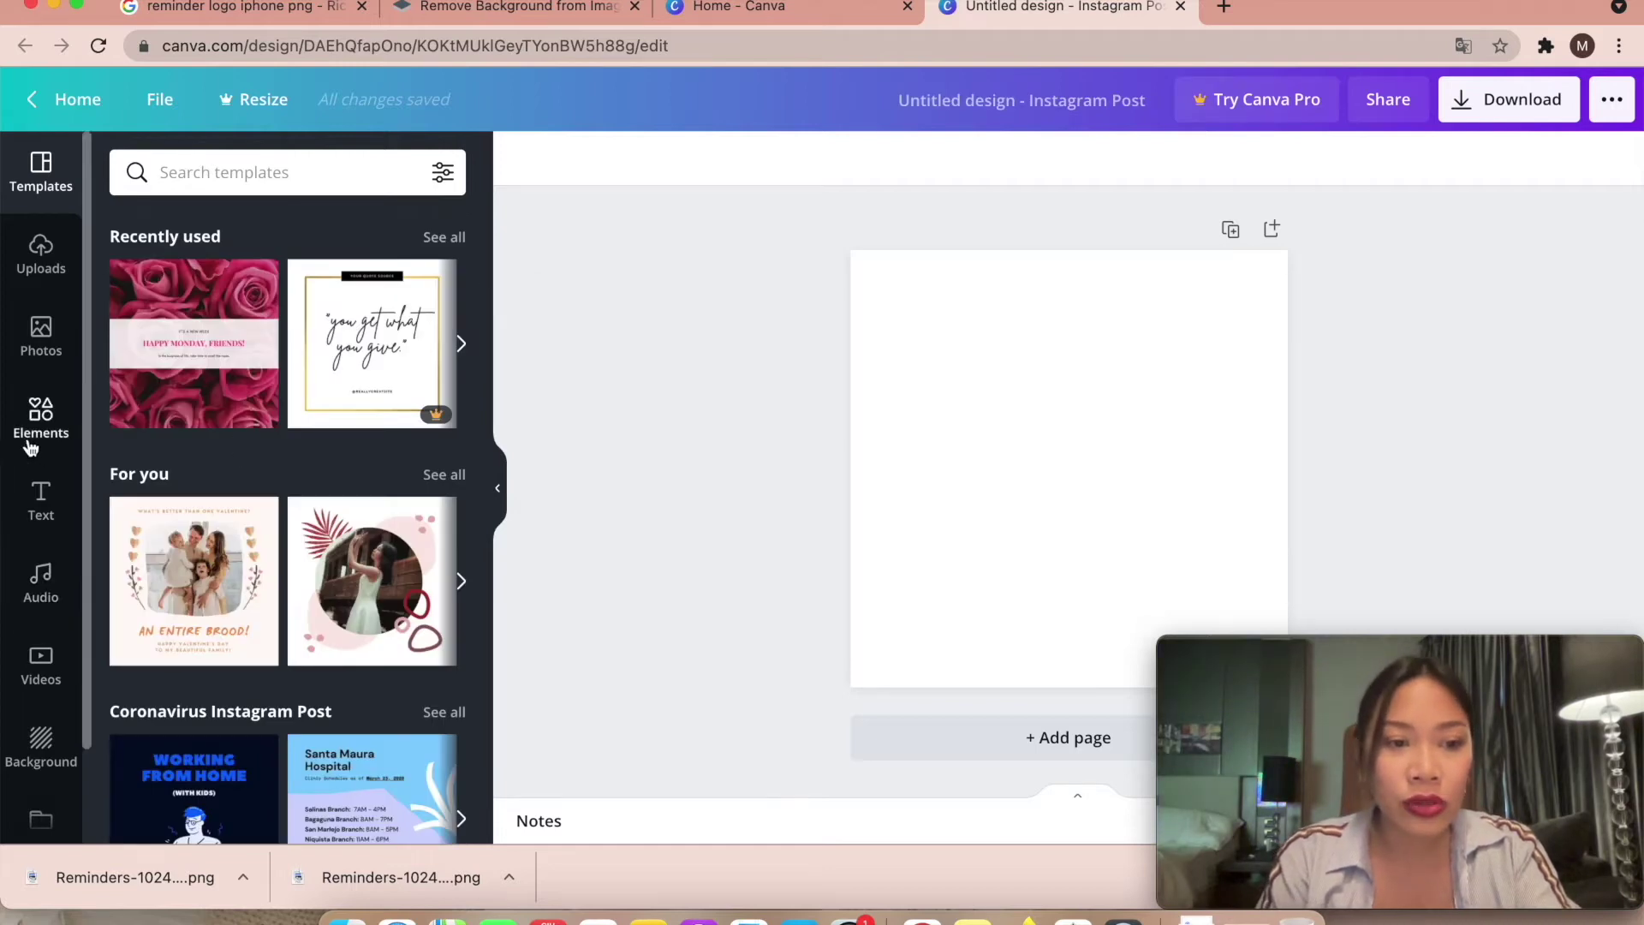
left_click_drag(128, 877, 214, 423)
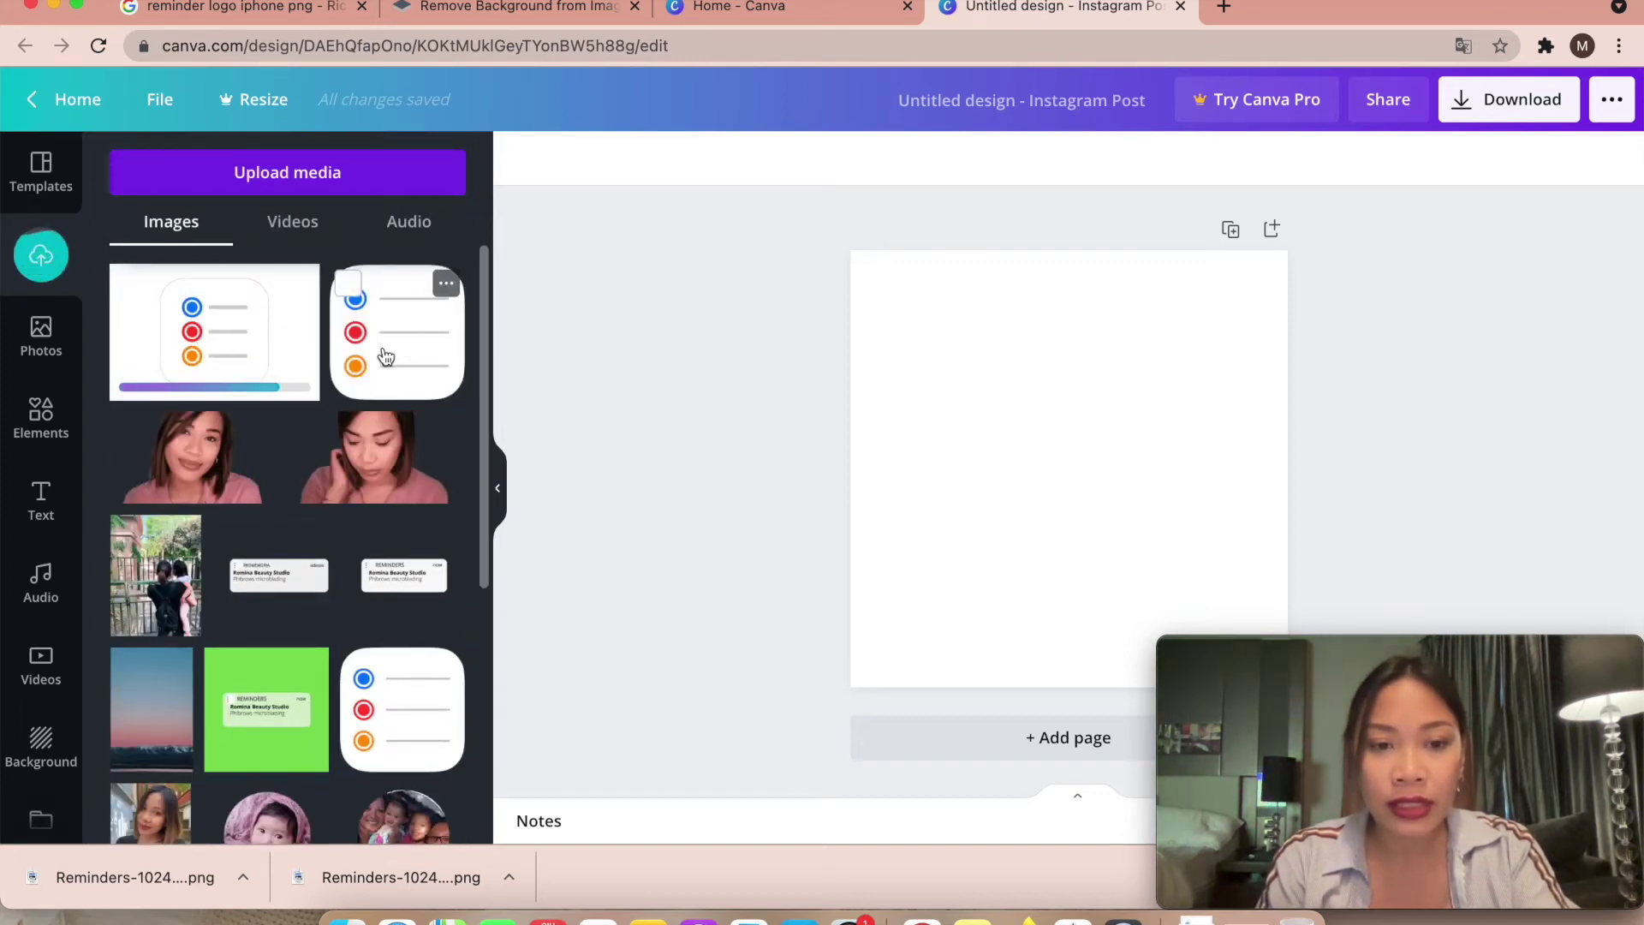
left_click(825, 434)
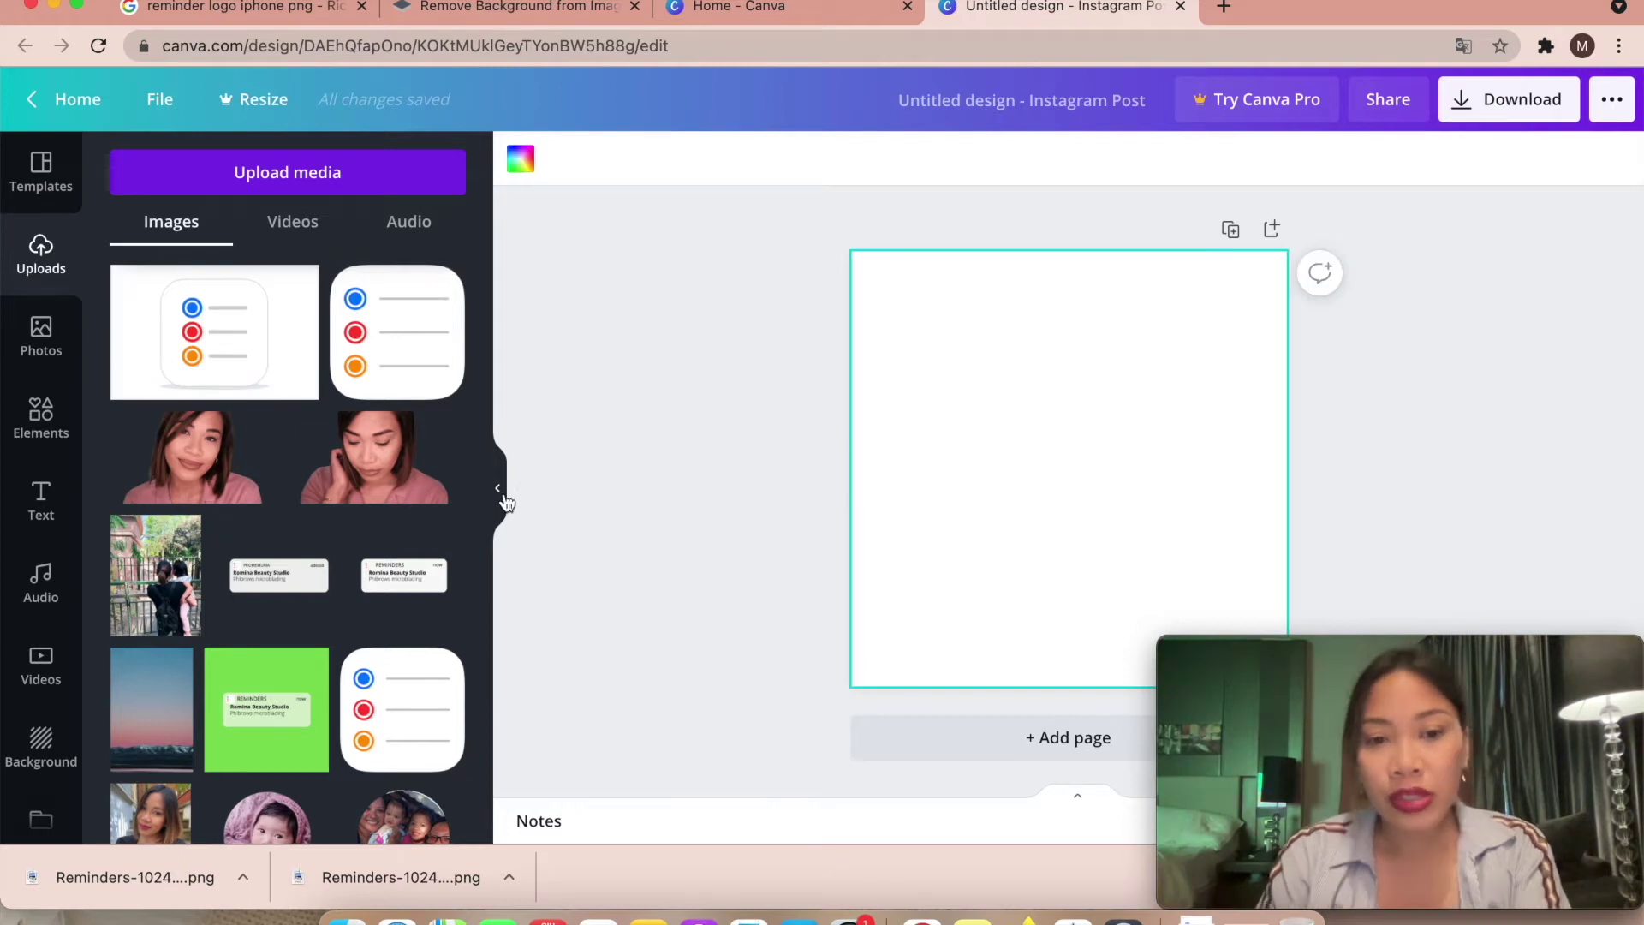
- Set the page background colour to Grass green
left_click(520, 159)
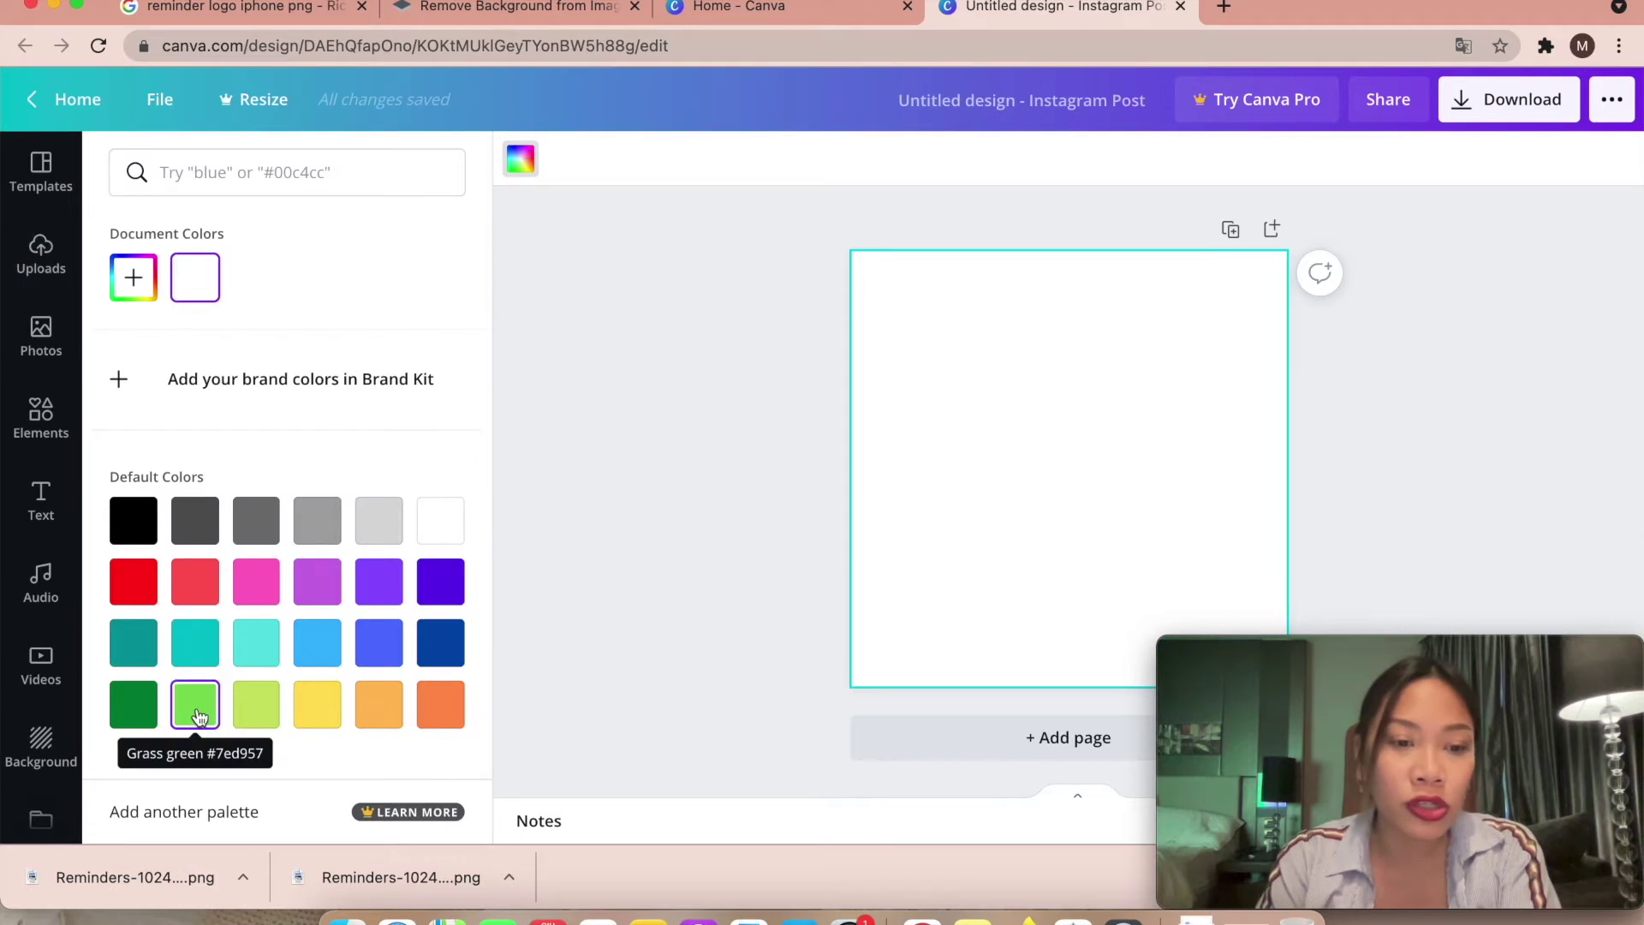
left_click(196, 711)
left_click(677, 526)
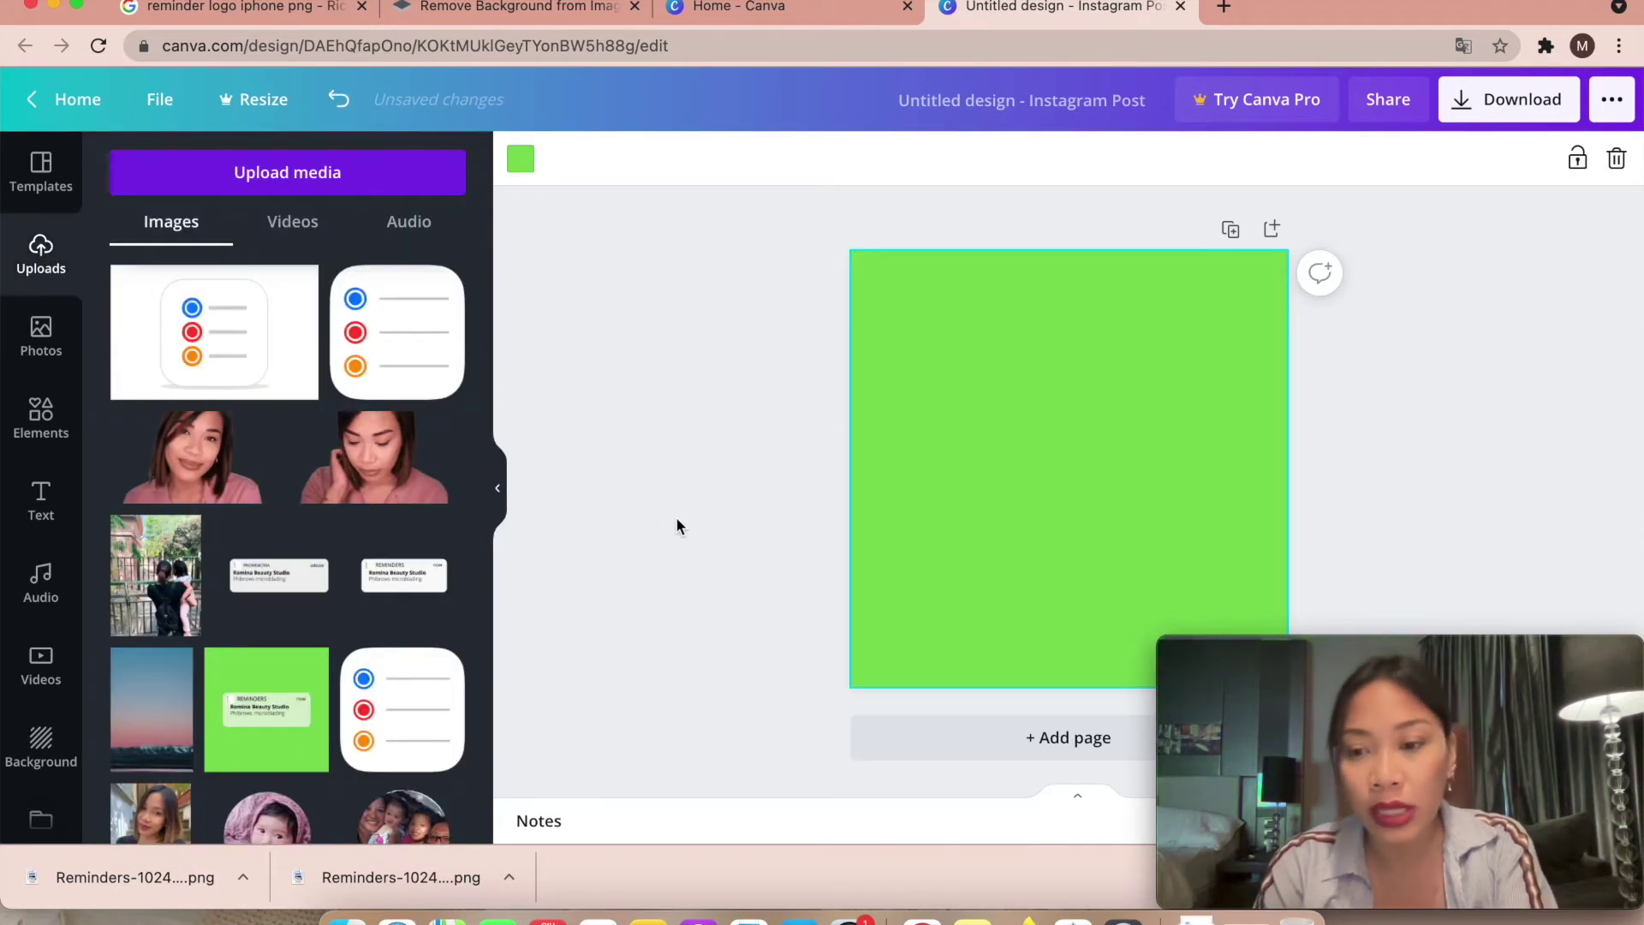
- Add a square from Elements > Shapes and shorten it into a wide rectangle
left_click(37, 436)
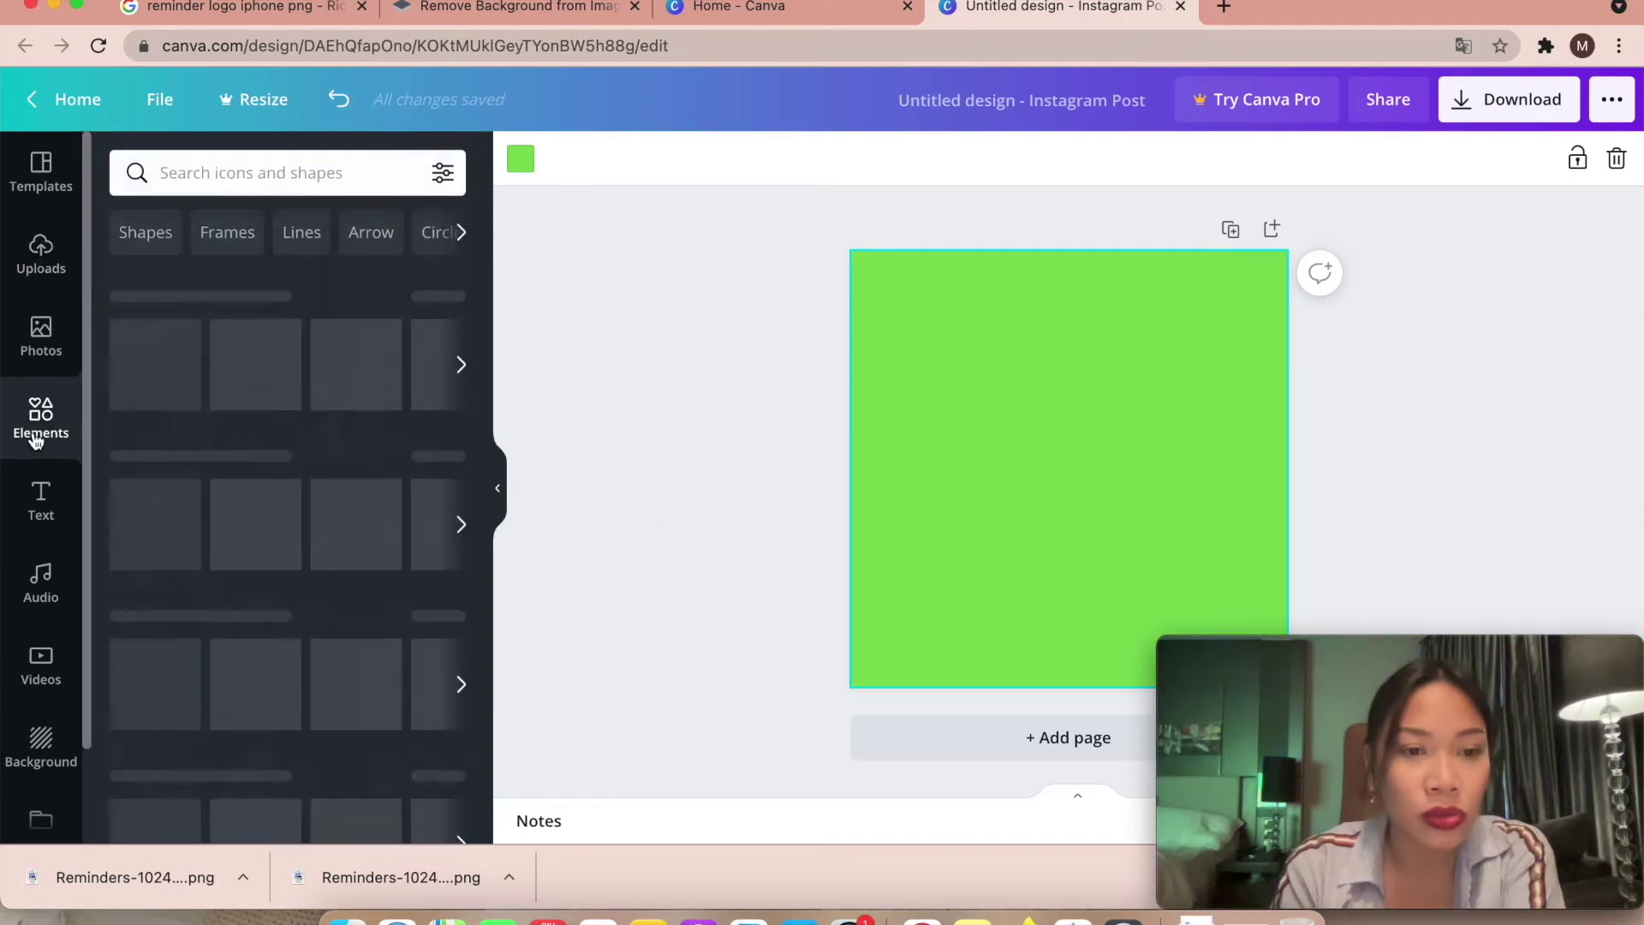
scroll(408, 522, "down", 5)
scroll(408, 526, "up", 5)
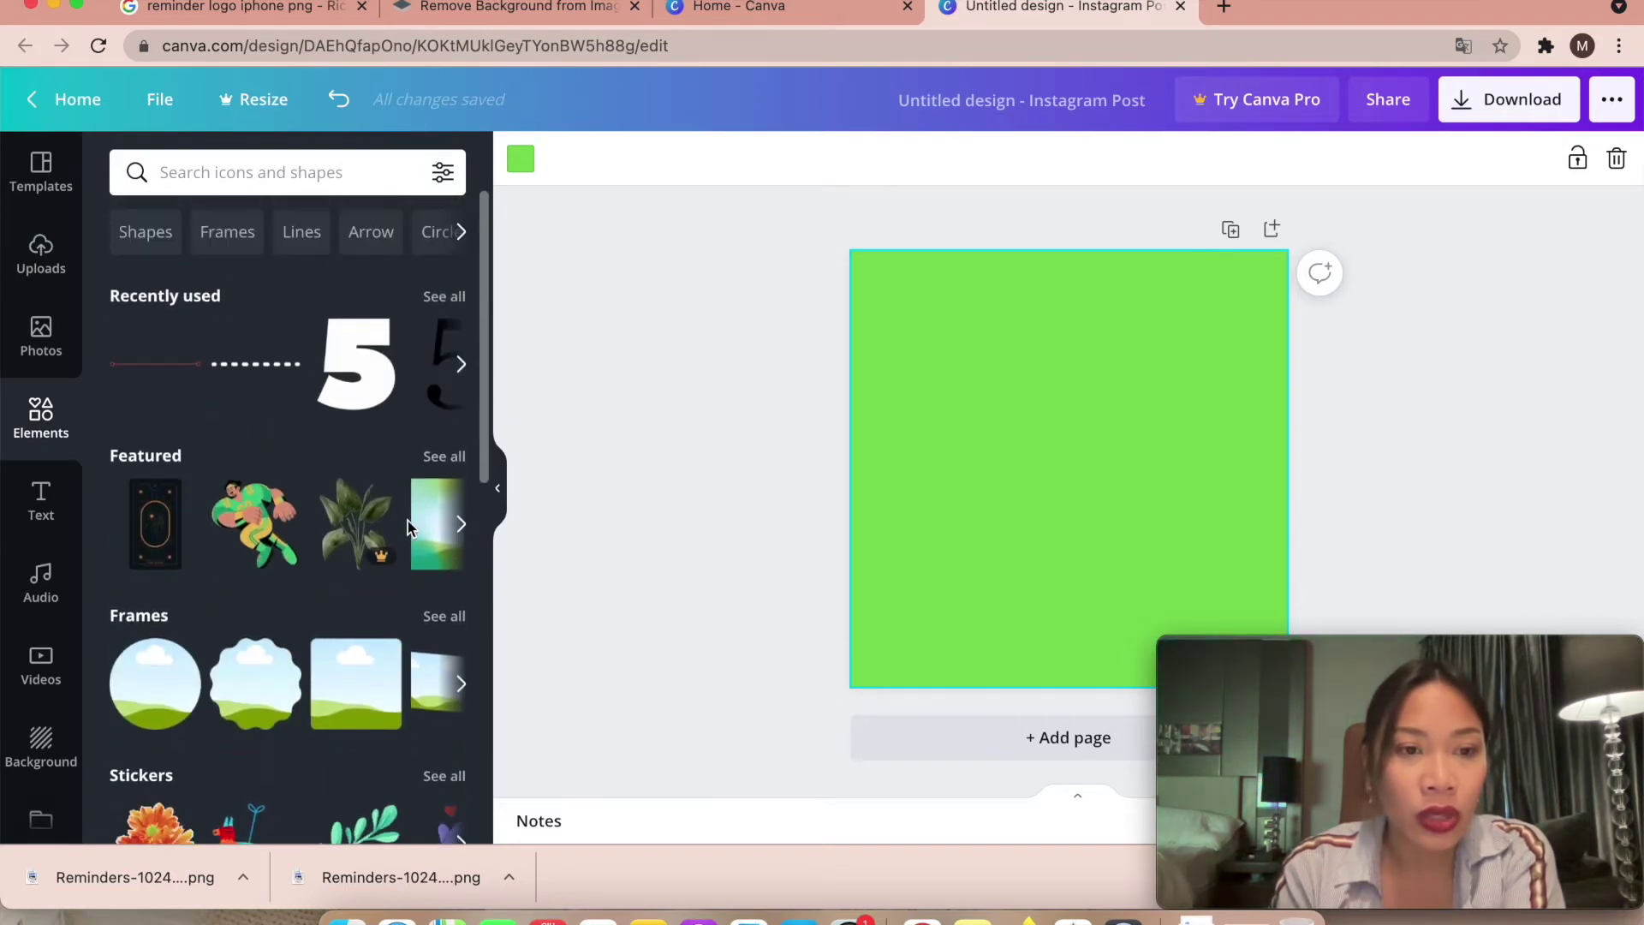
left_click(151, 231)
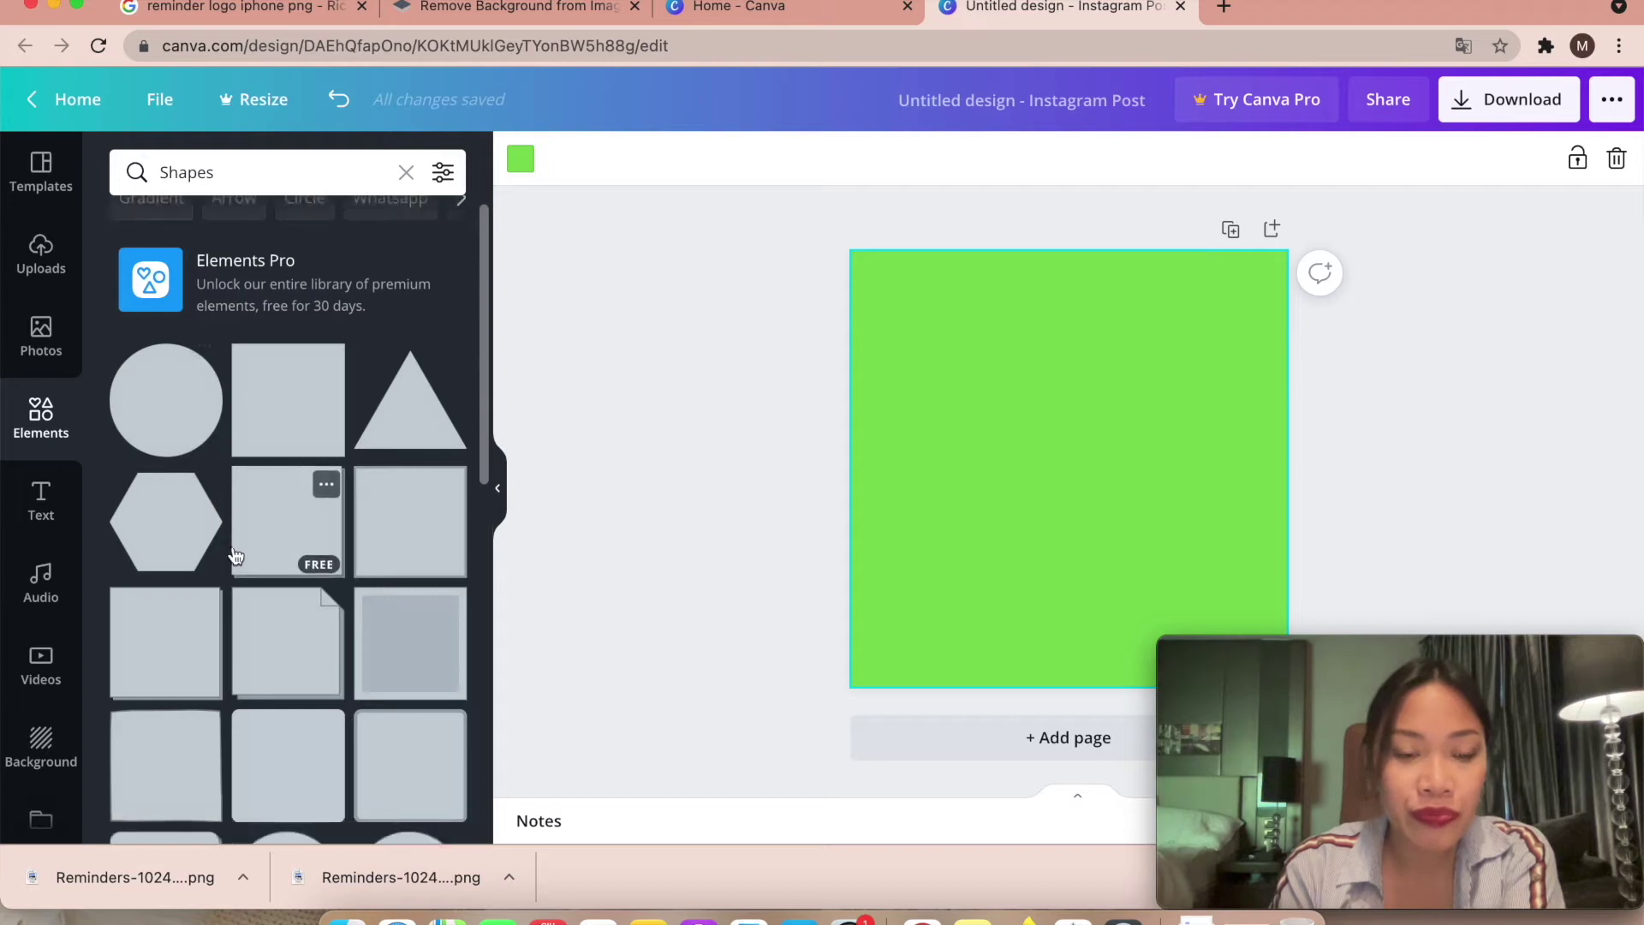
scroll(236, 555, "down", 3)
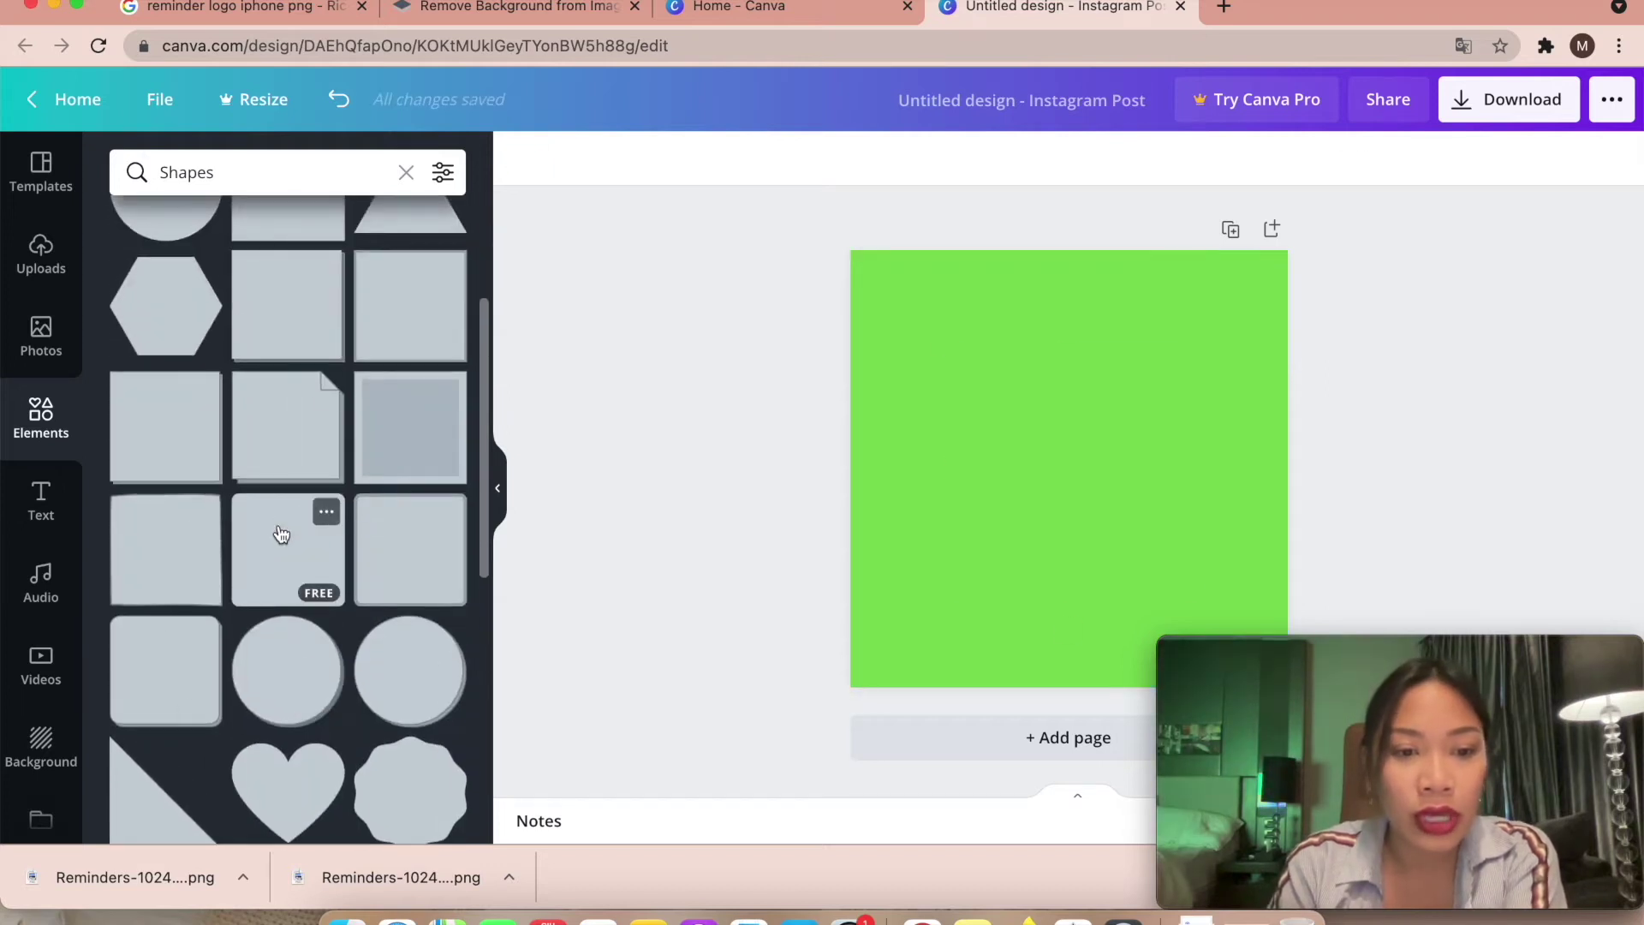
left_click(281, 534)
left_click_drag(1069, 355, 1022, 435)
- Colour the rectangle a custom very light grey, about #EFEFEF
left_click(525, 168)
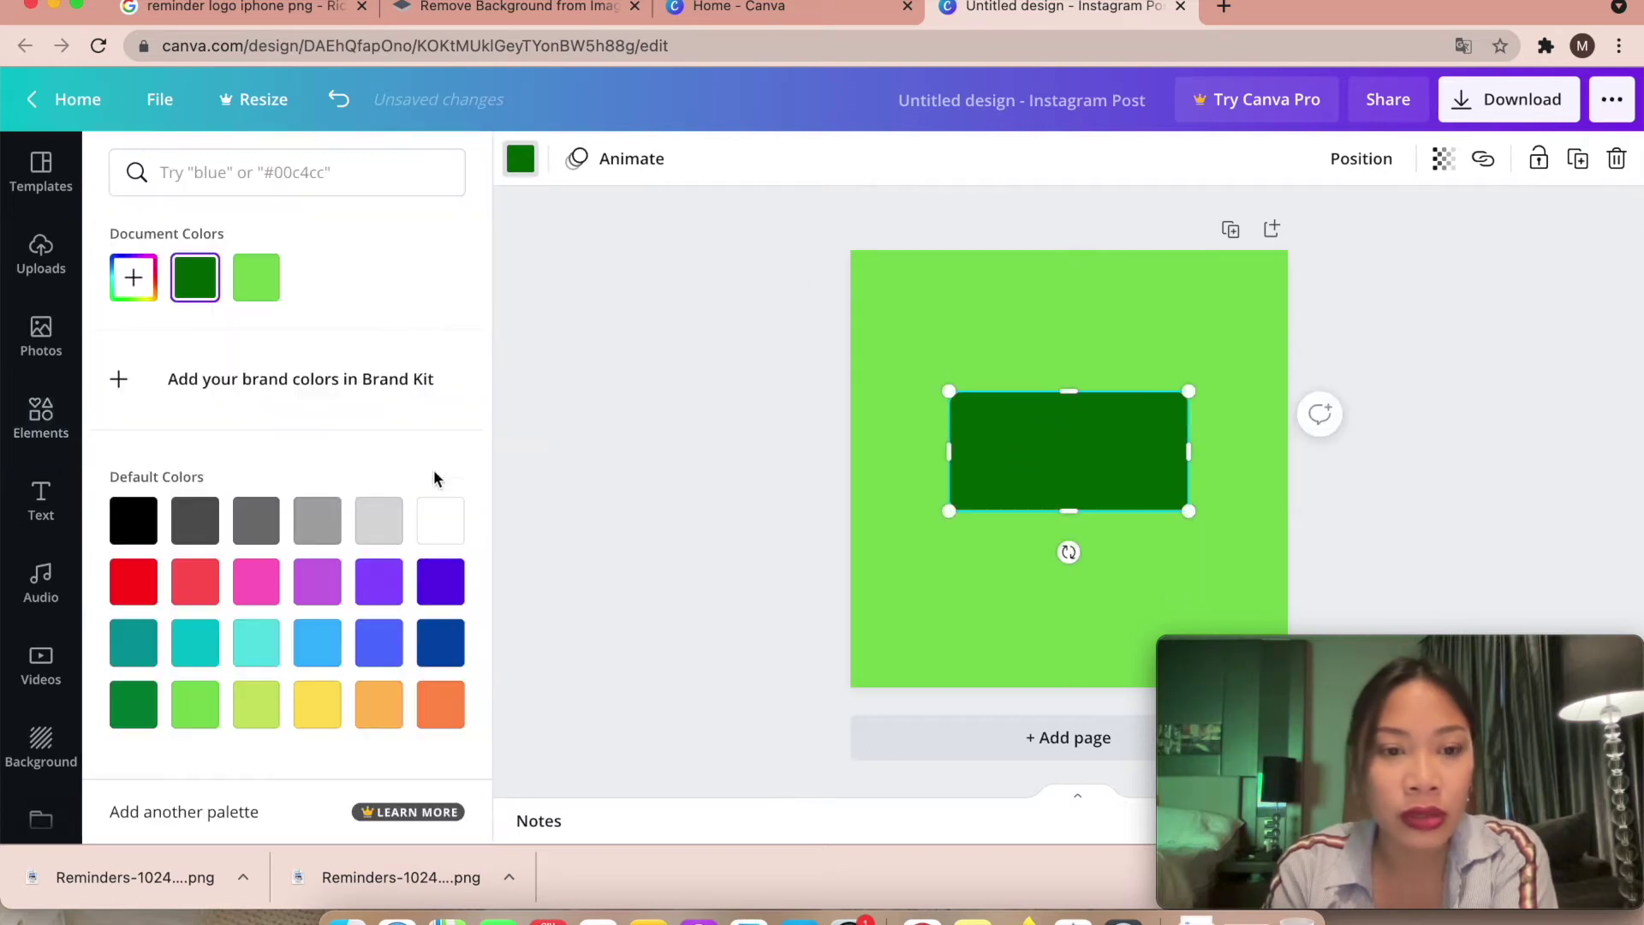
left_click(386, 525)
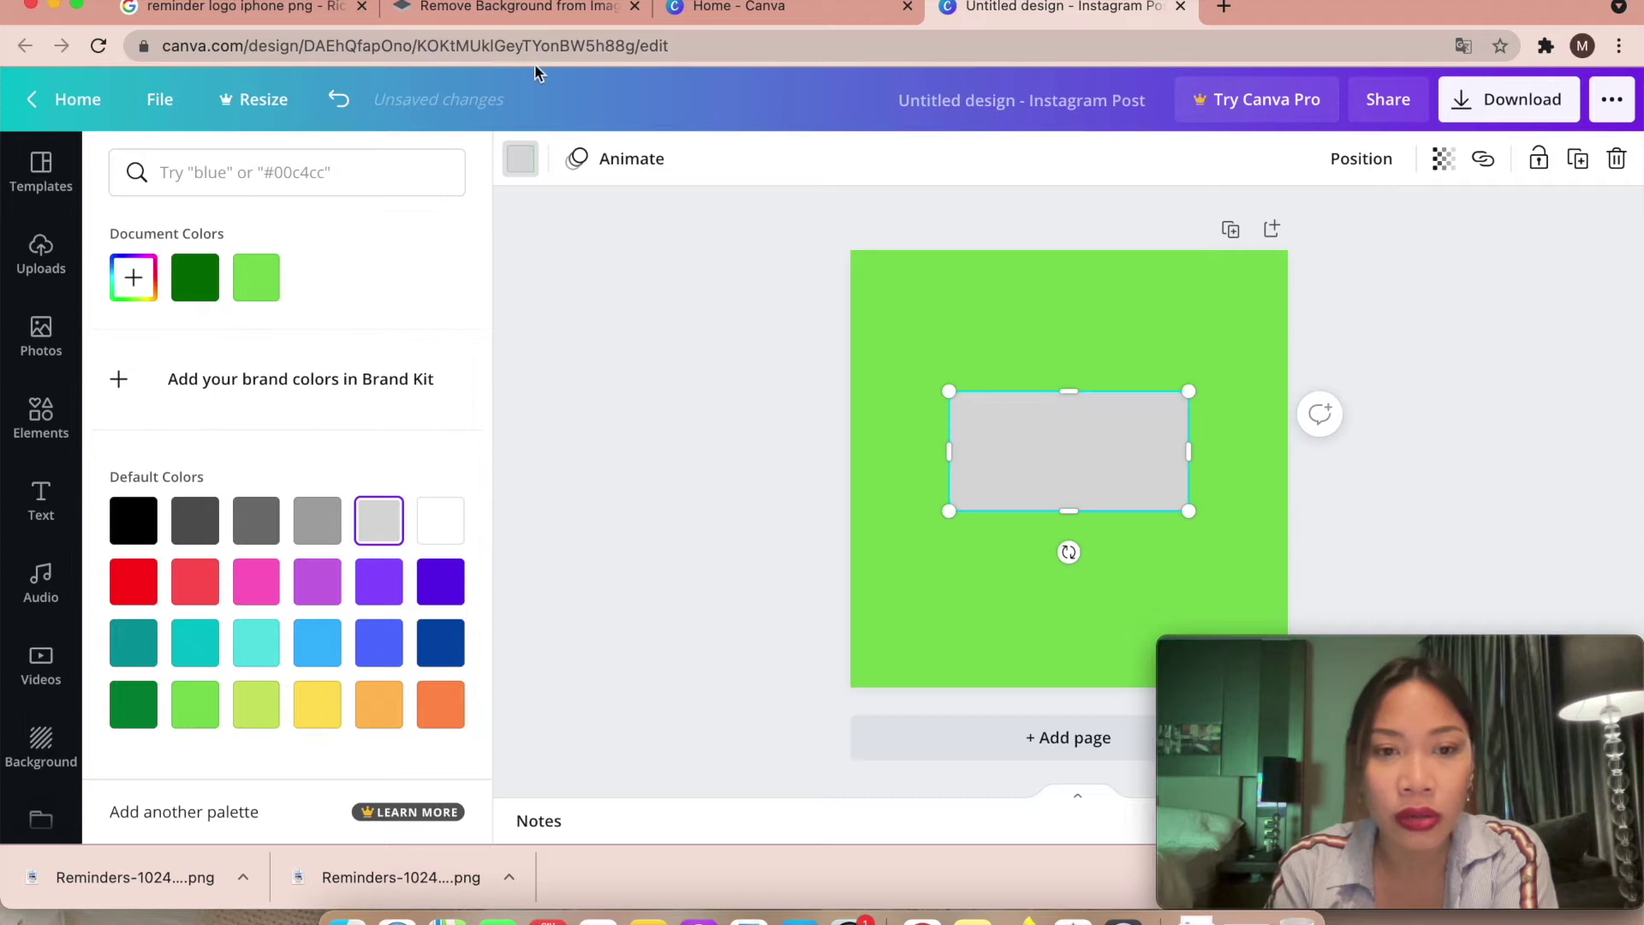
left_click(134, 278)
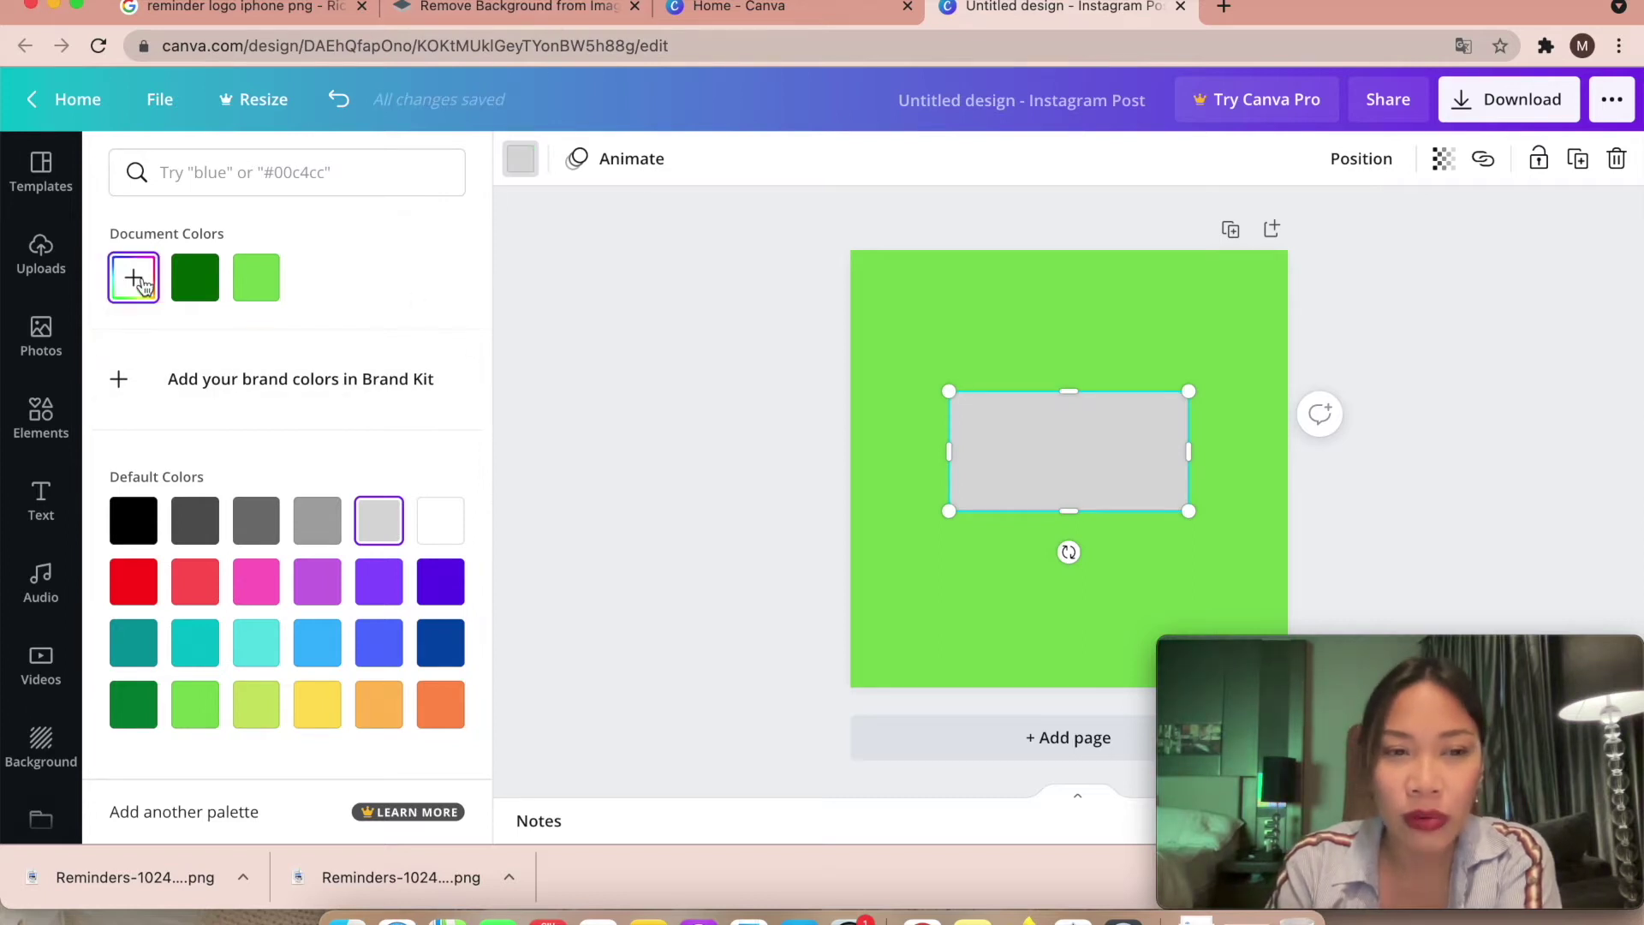
left_click_drag(139, 354, 135, 341)
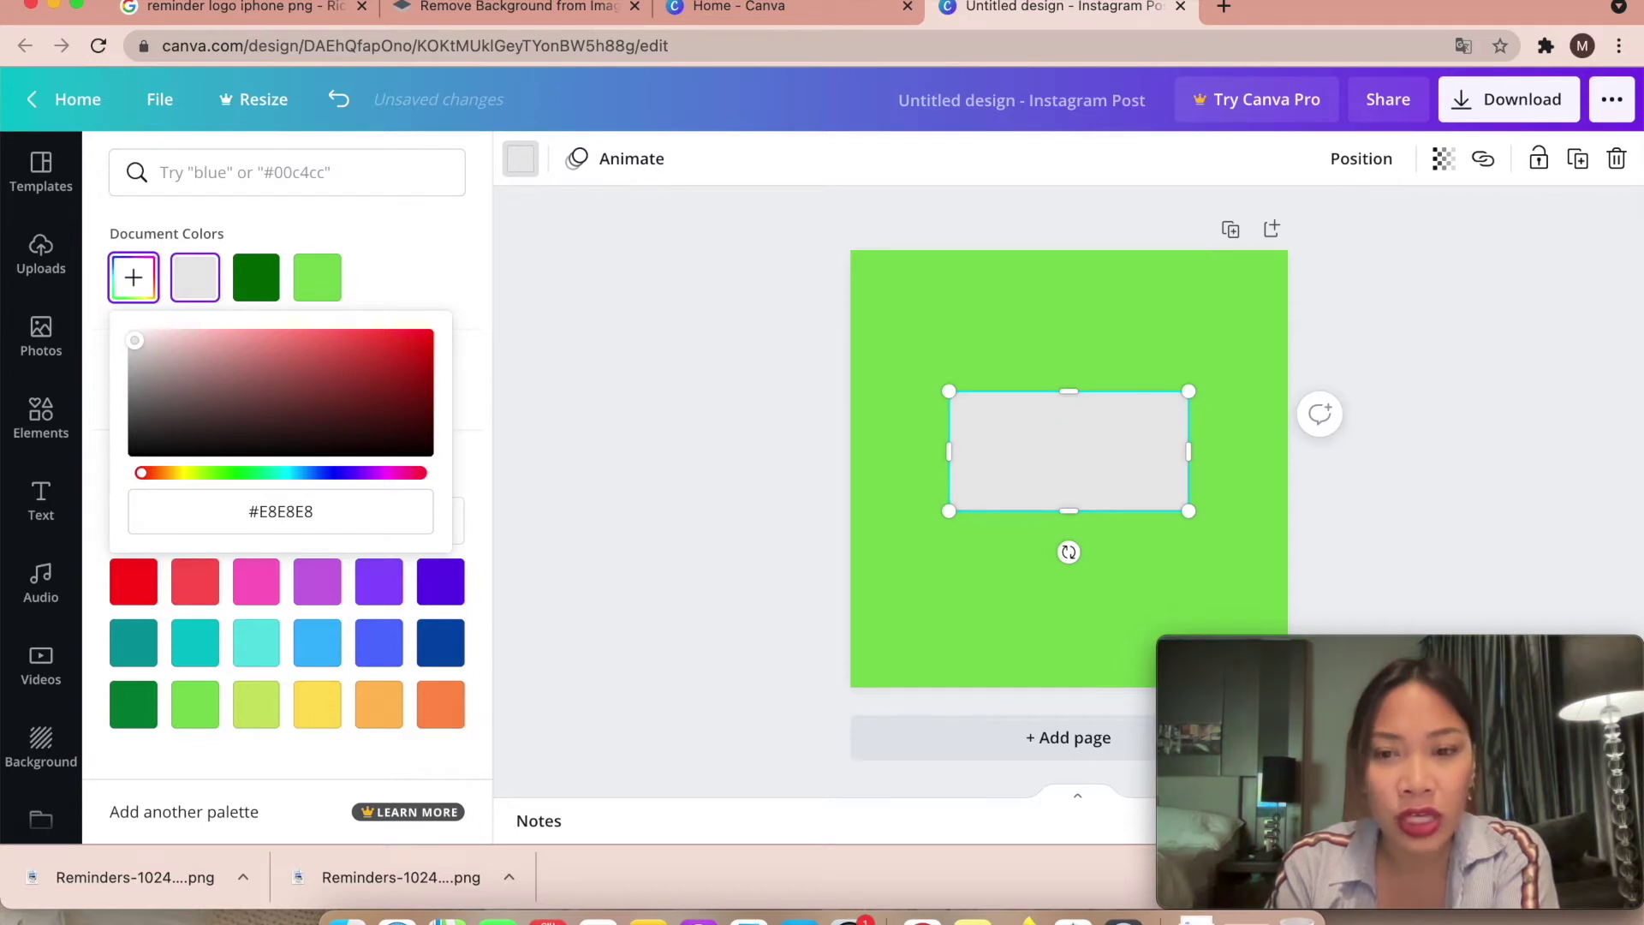
left_click_drag(135, 339, 135, 338)
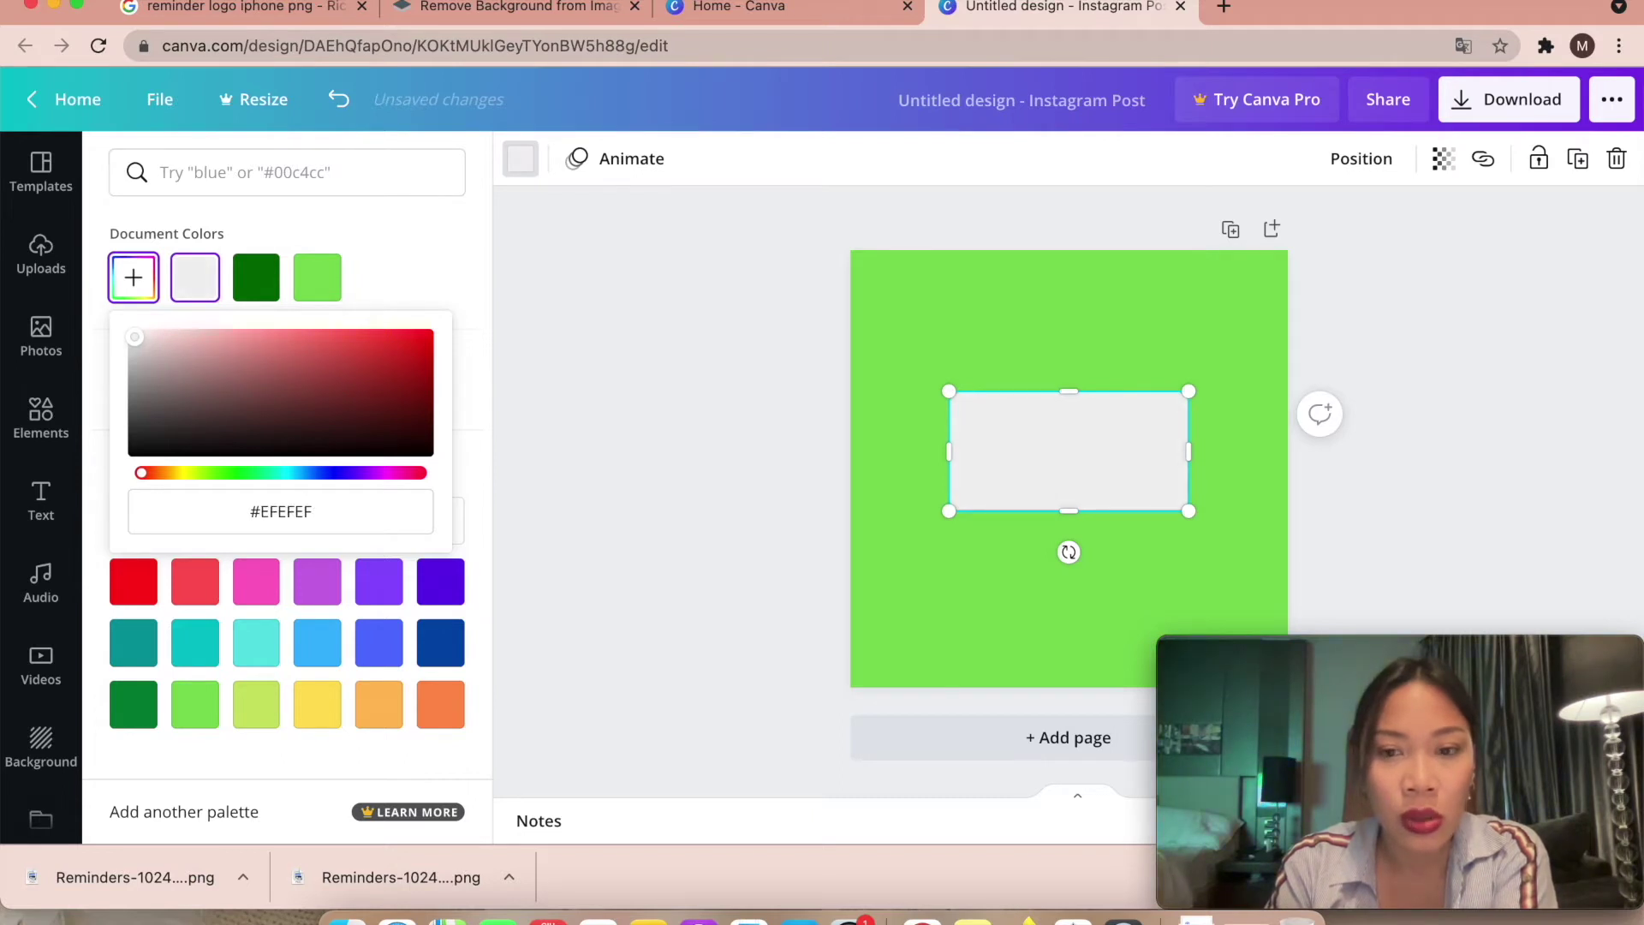
left_click(443, 256)
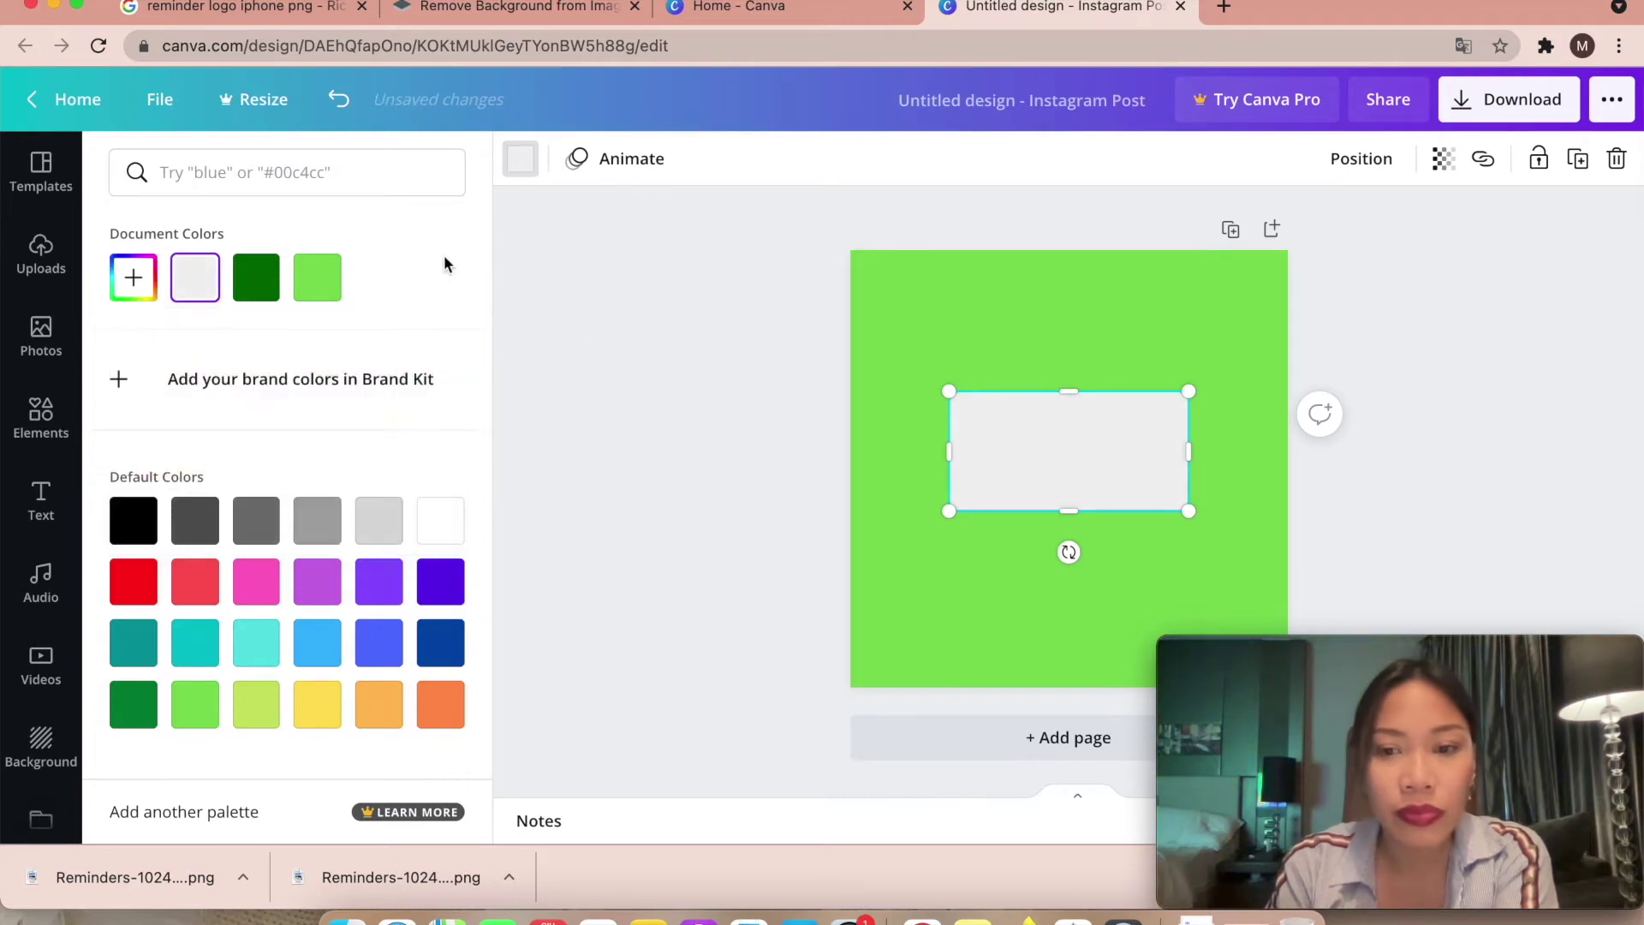
left_click(728, 505)
- Enlarge the rounded card and centre it on the green post using the guides
left_click(762, 562)
left_click(1161, 437)
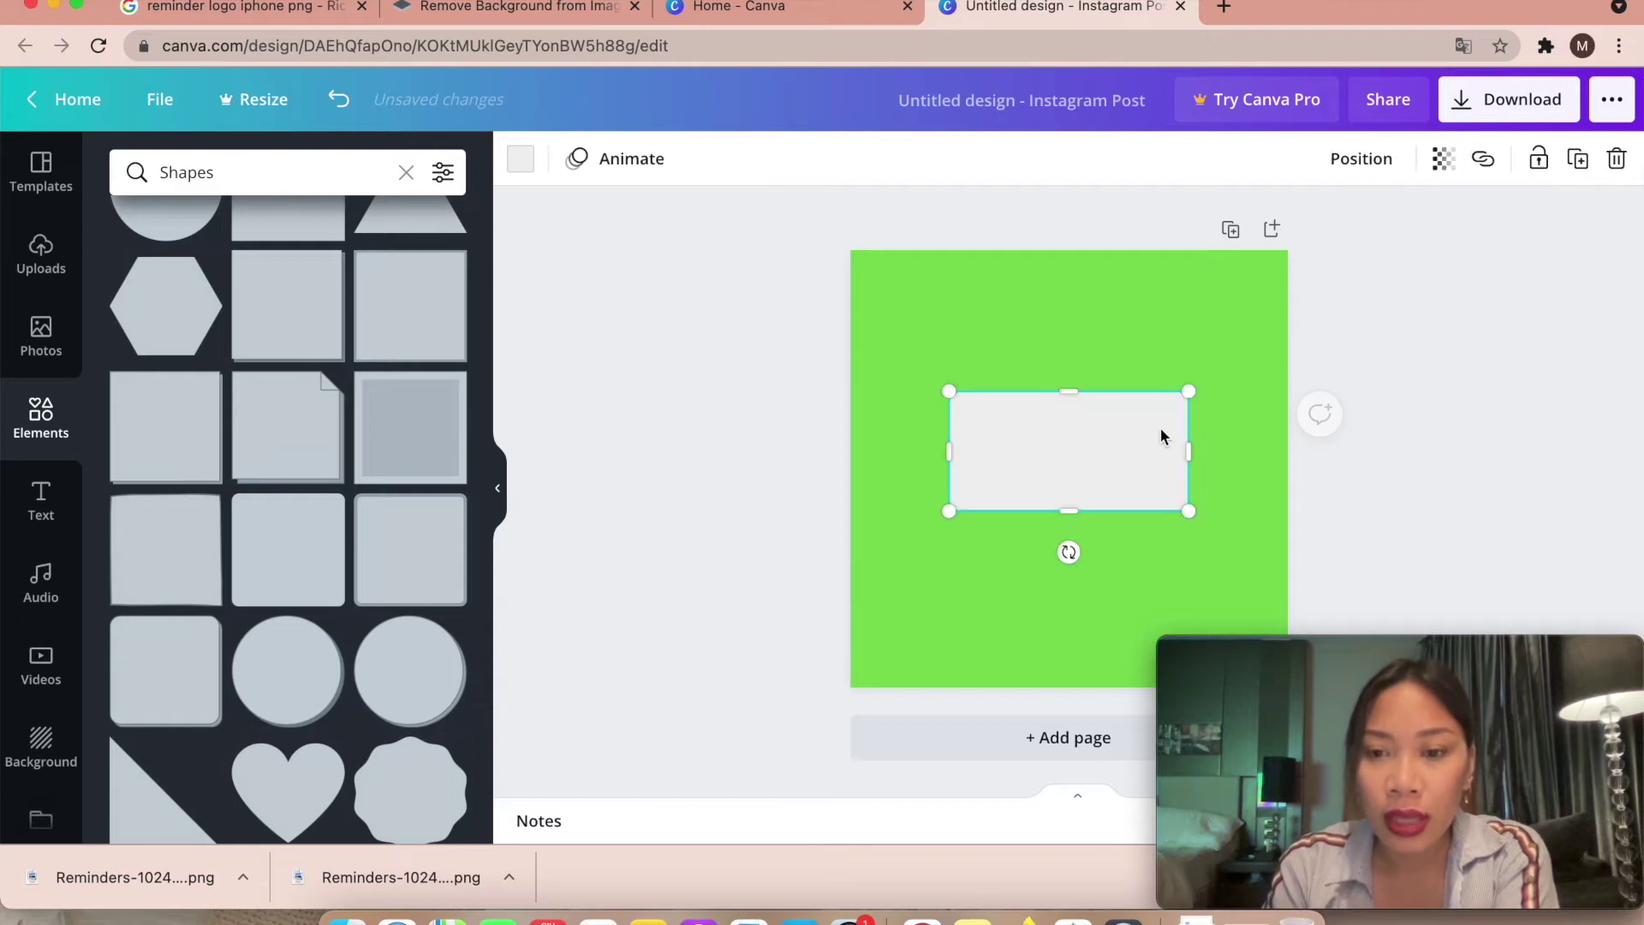
left_click_drag(1190, 398, 1245, 377)
left_click_drag(1142, 426, 1111, 437)
left_click_drag(1067, 522, 1066, 515)
left_click_drag(1218, 377, 1233, 371)
left_click_drag(1101, 454, 1094, 465)
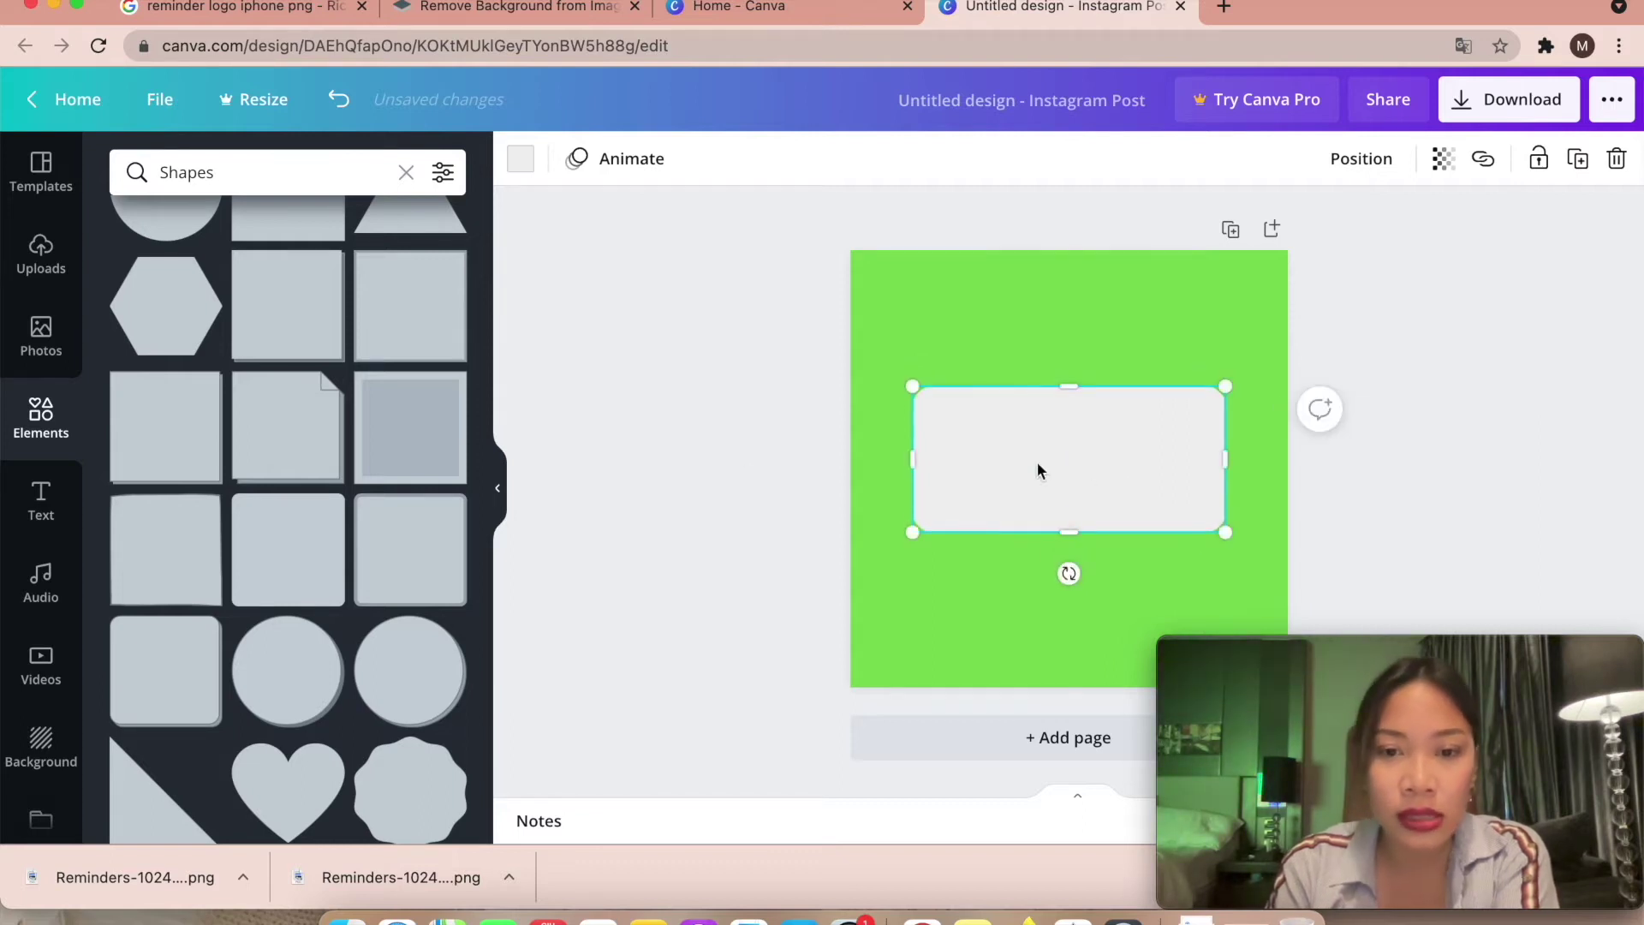
left_click(716, 485)
left_click(47, 494)
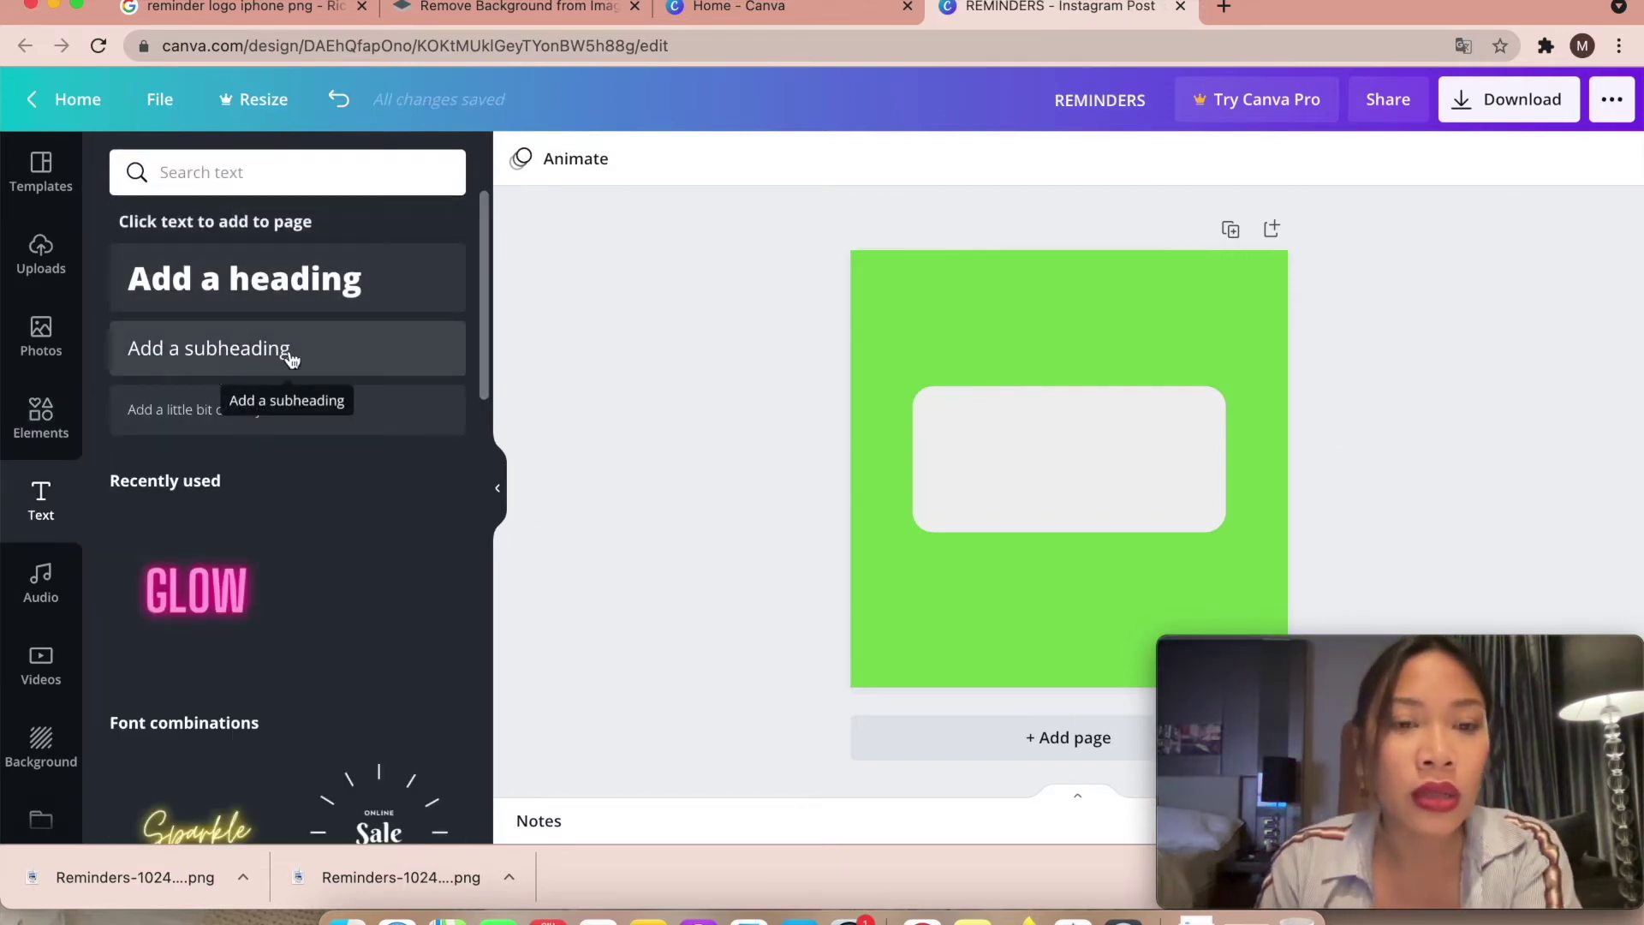
- Add a 'REMINDERS' subheading, shrink it to about 32, and place it at the card's top-left
left_click(257, 351)
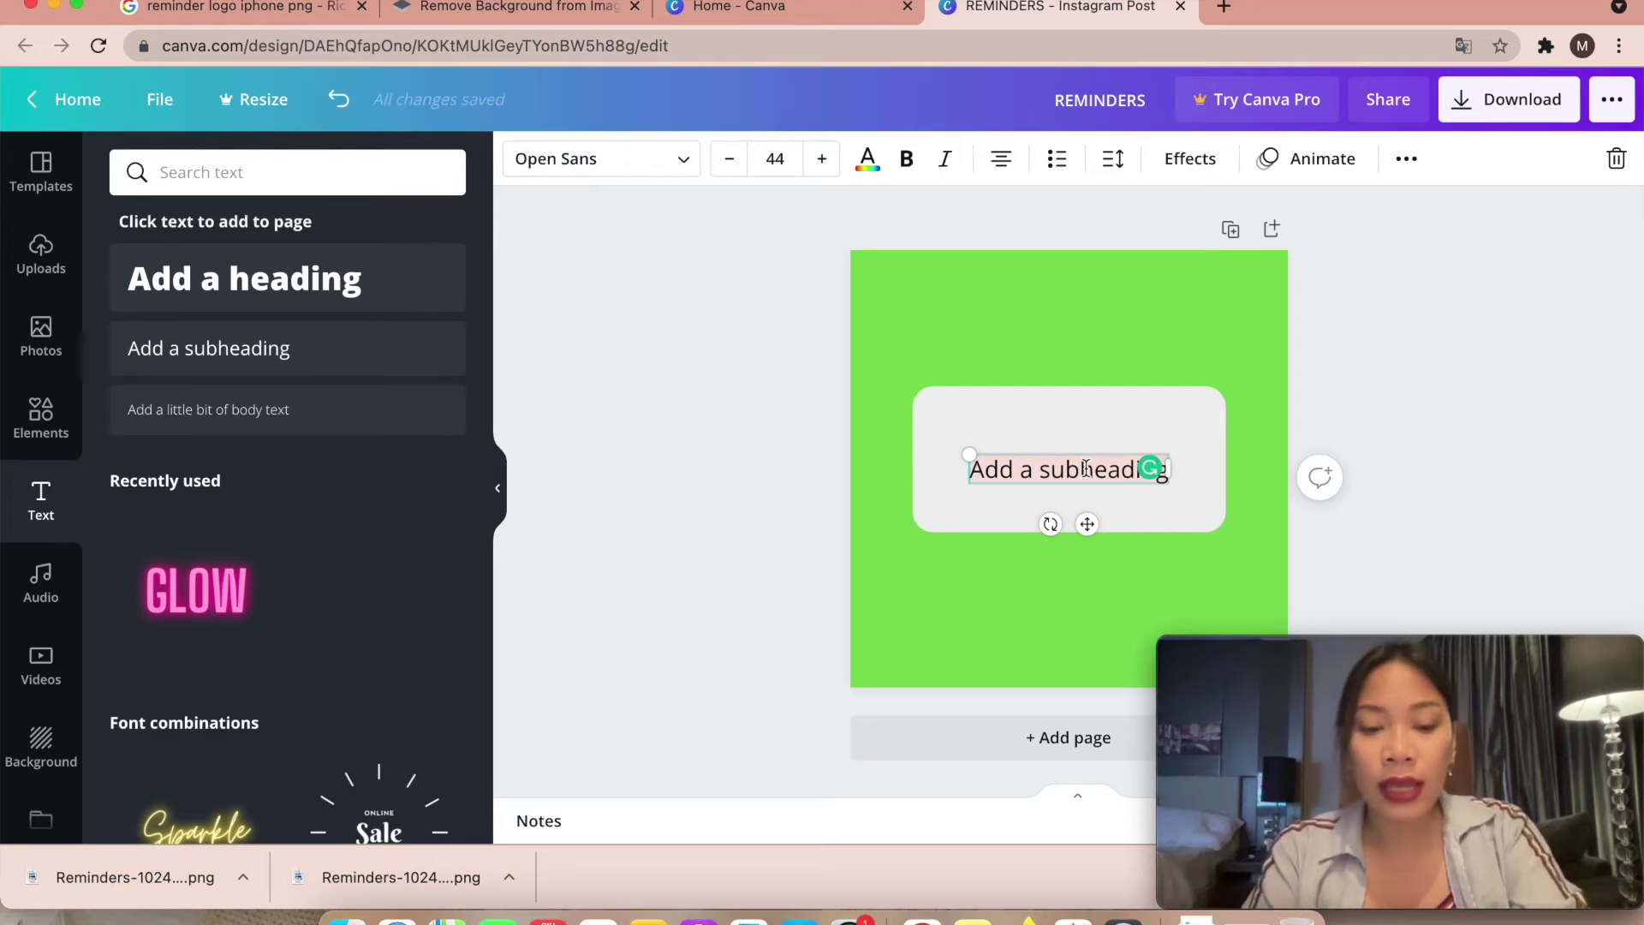
type("REMINDERS")
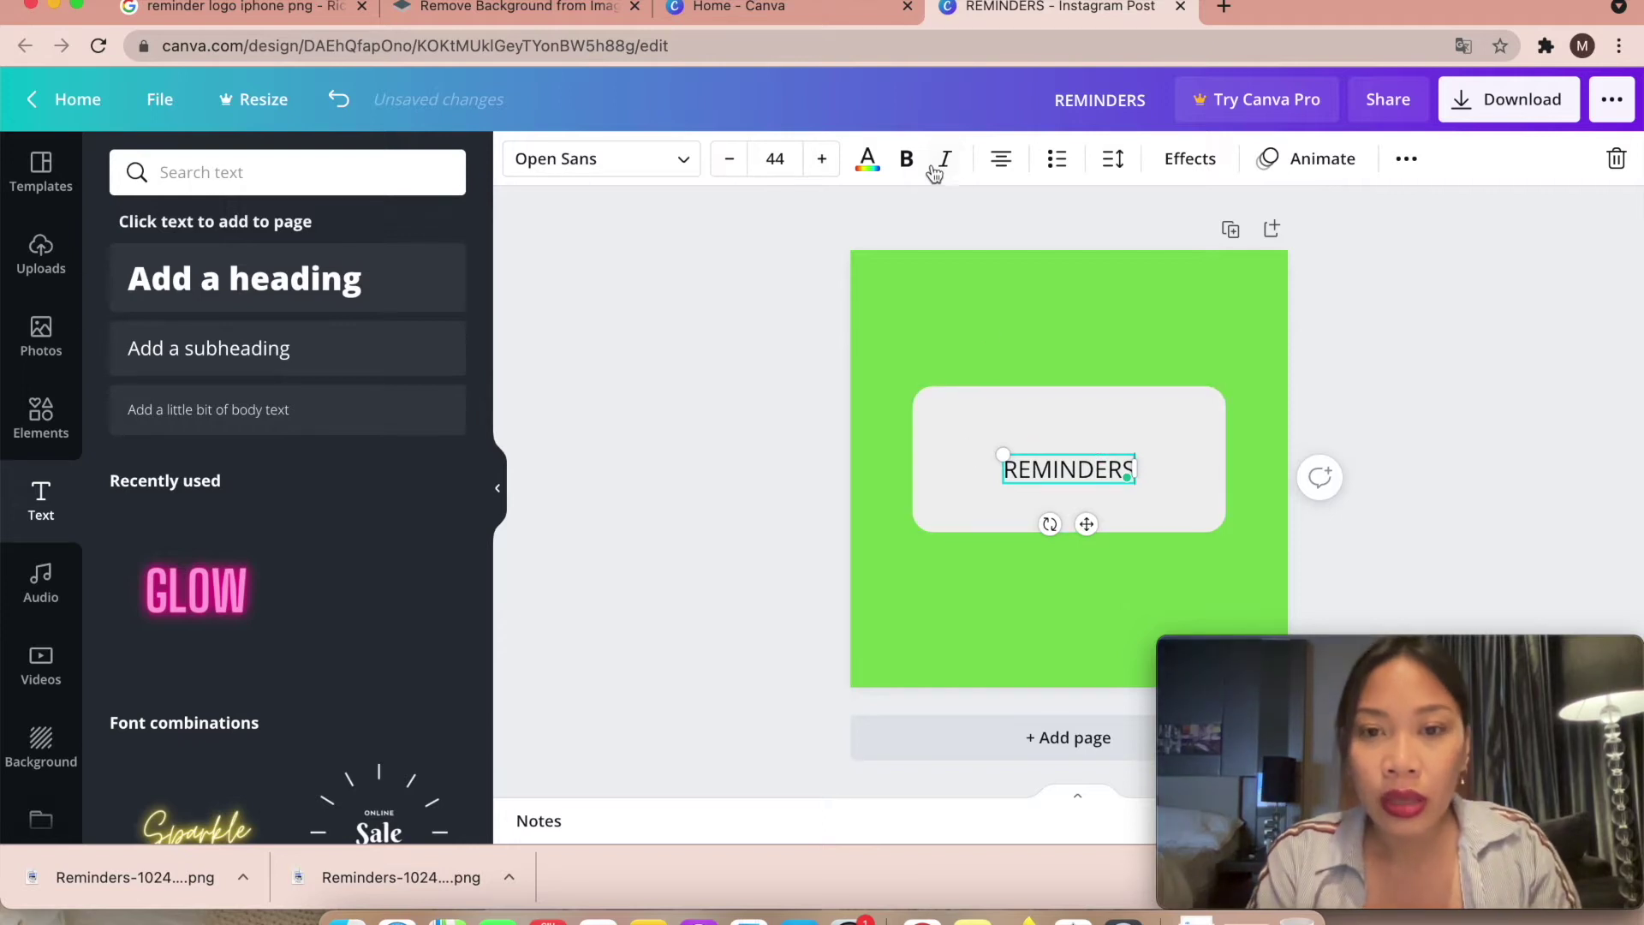
left_click_drag(1004, 456, 1038, 465)
left_click_drag(1106, 524, 1013, 459)
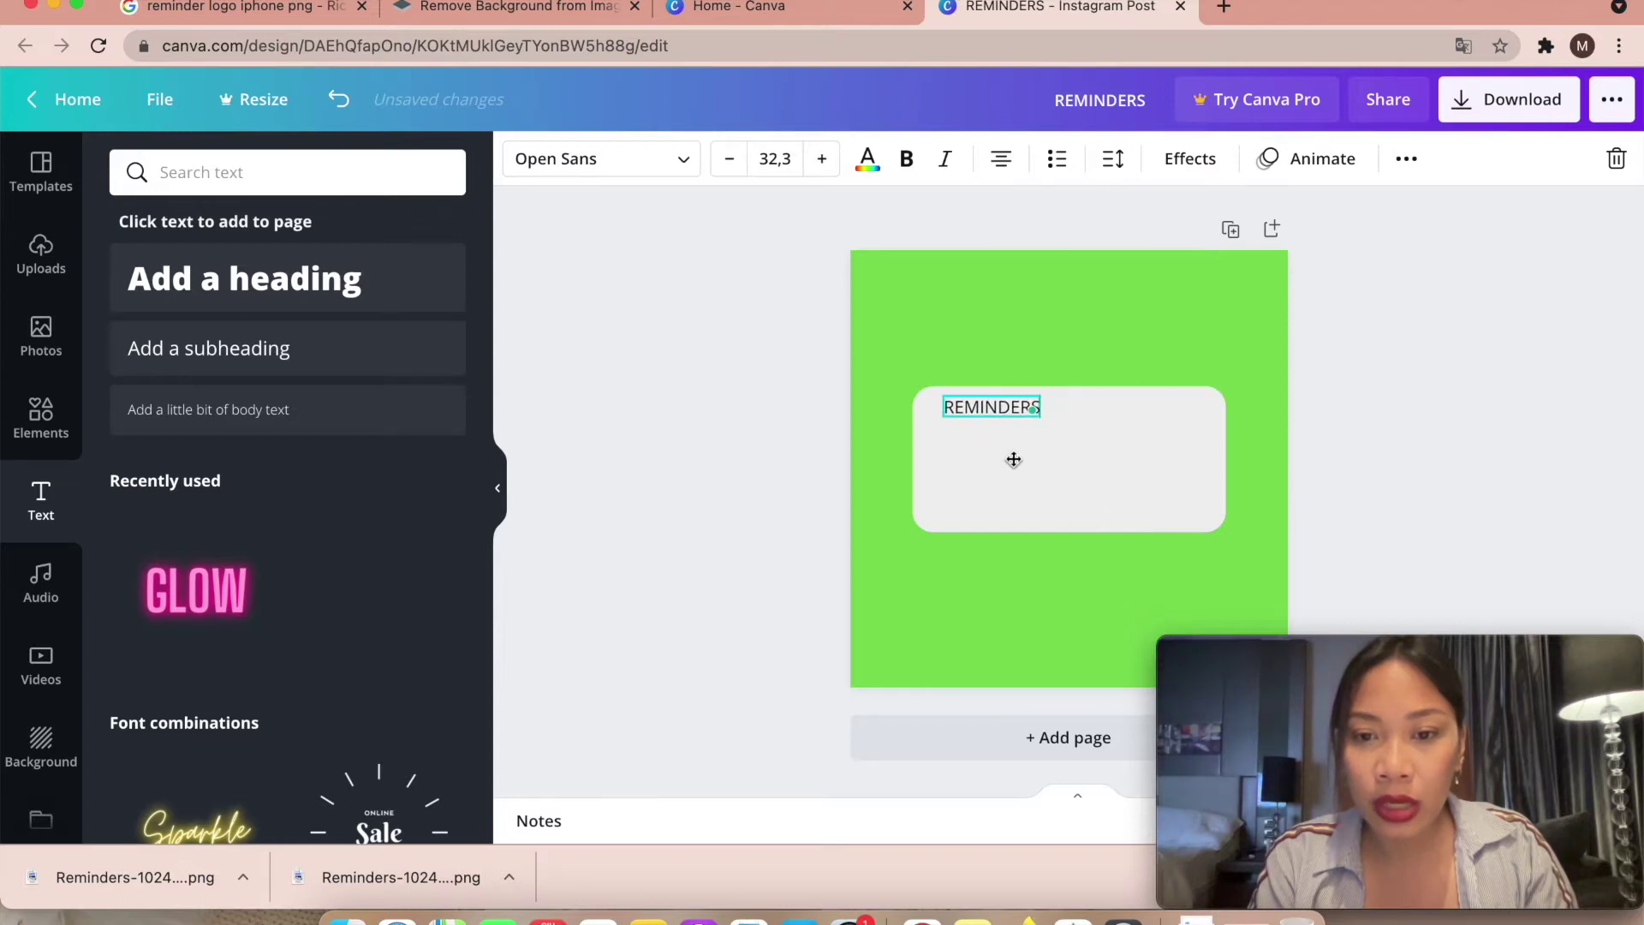
left_click(614, 424)
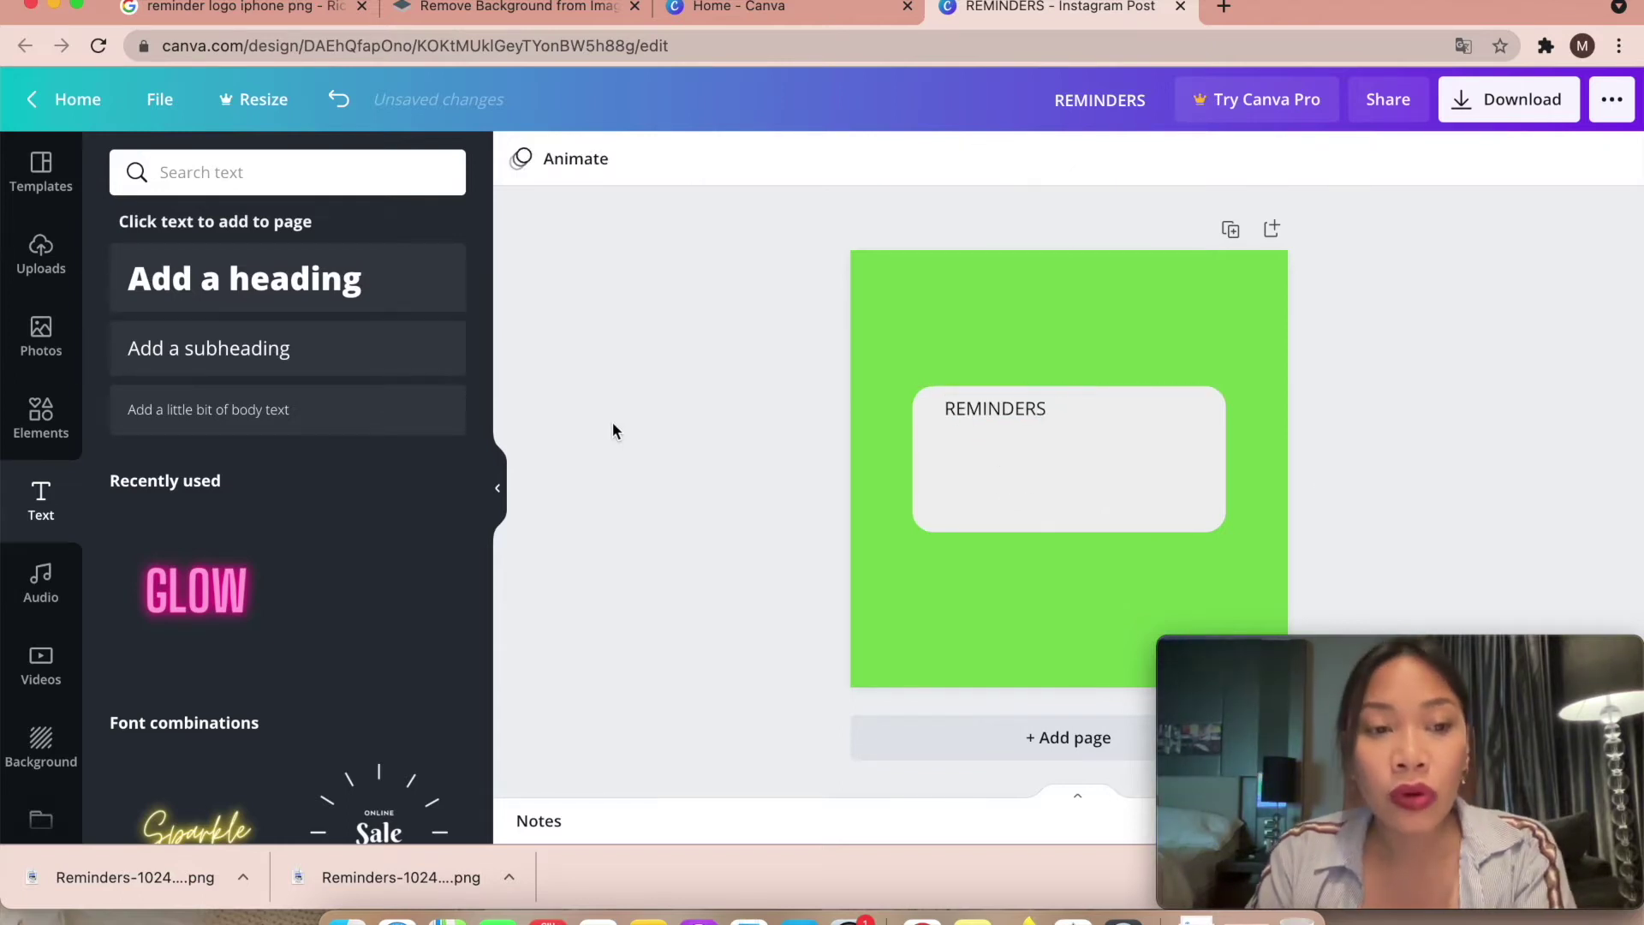
- Add a 'now' body text in Open Sans at the card's top-right, level with REMINDERS
left_click(235, 425)
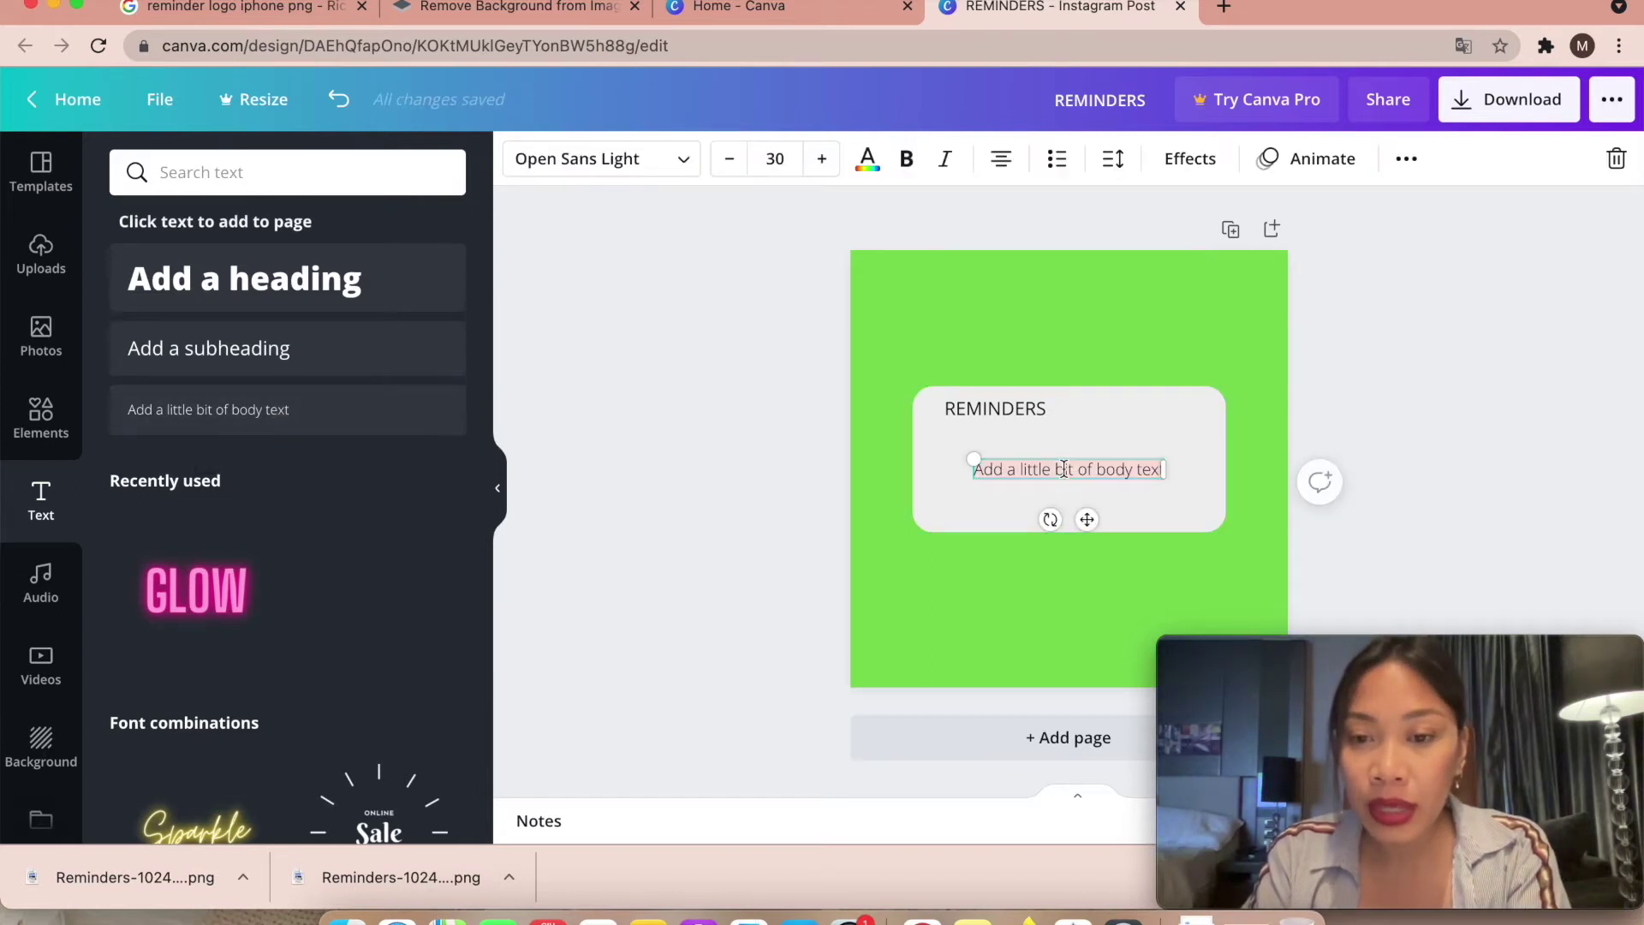
type("nd")
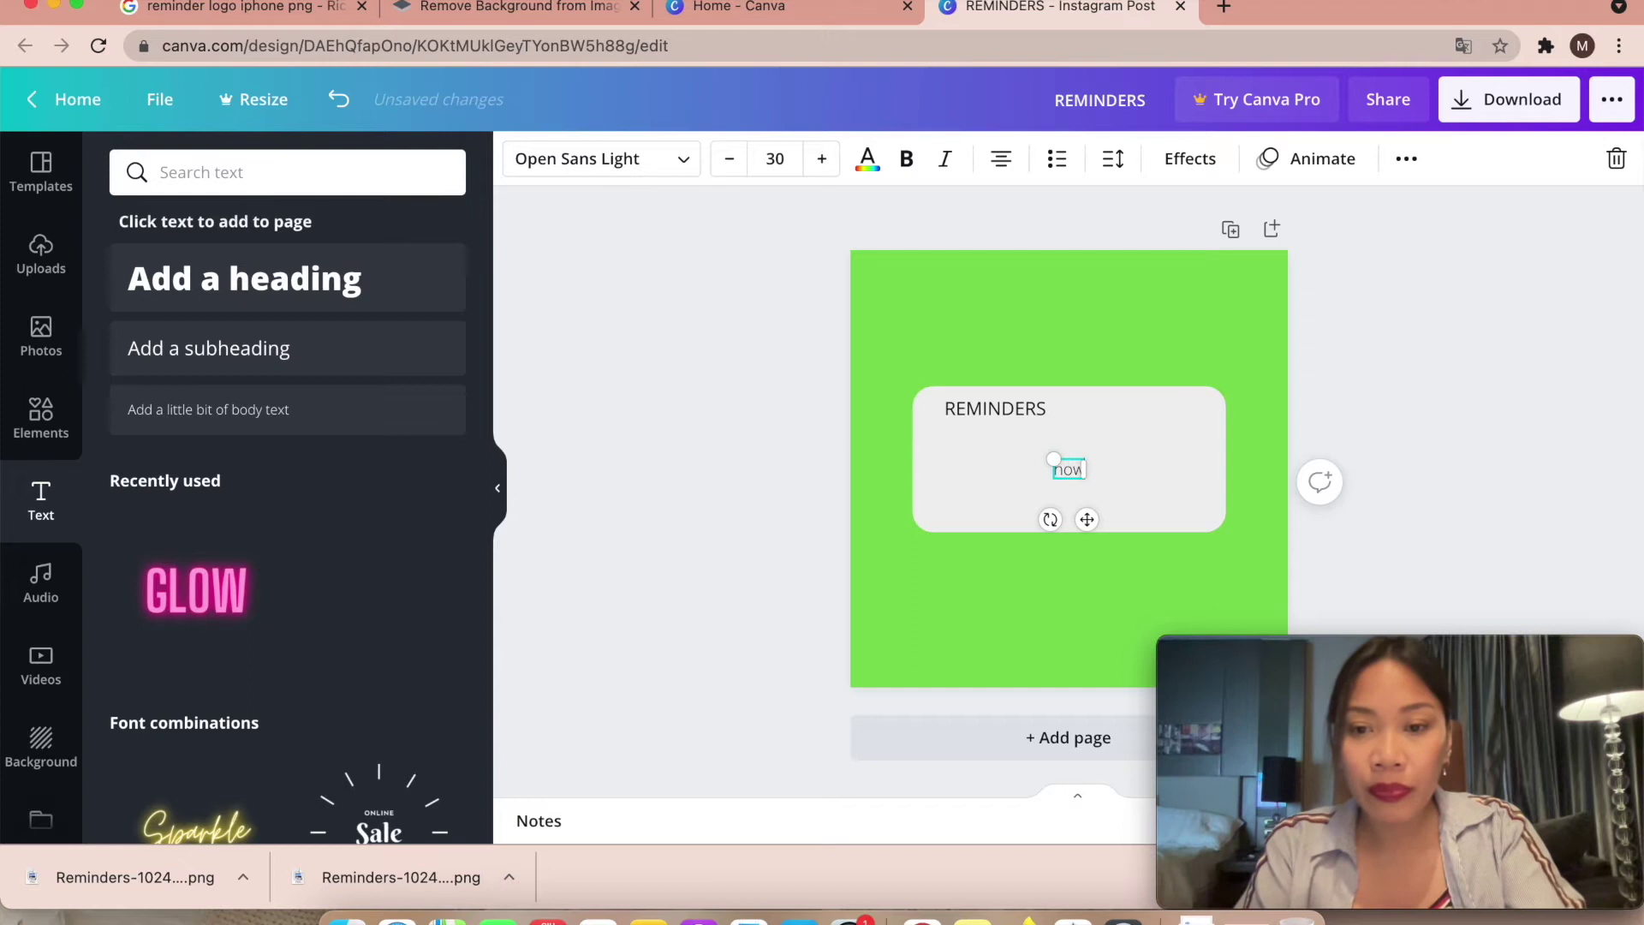
left_click(606, 158)
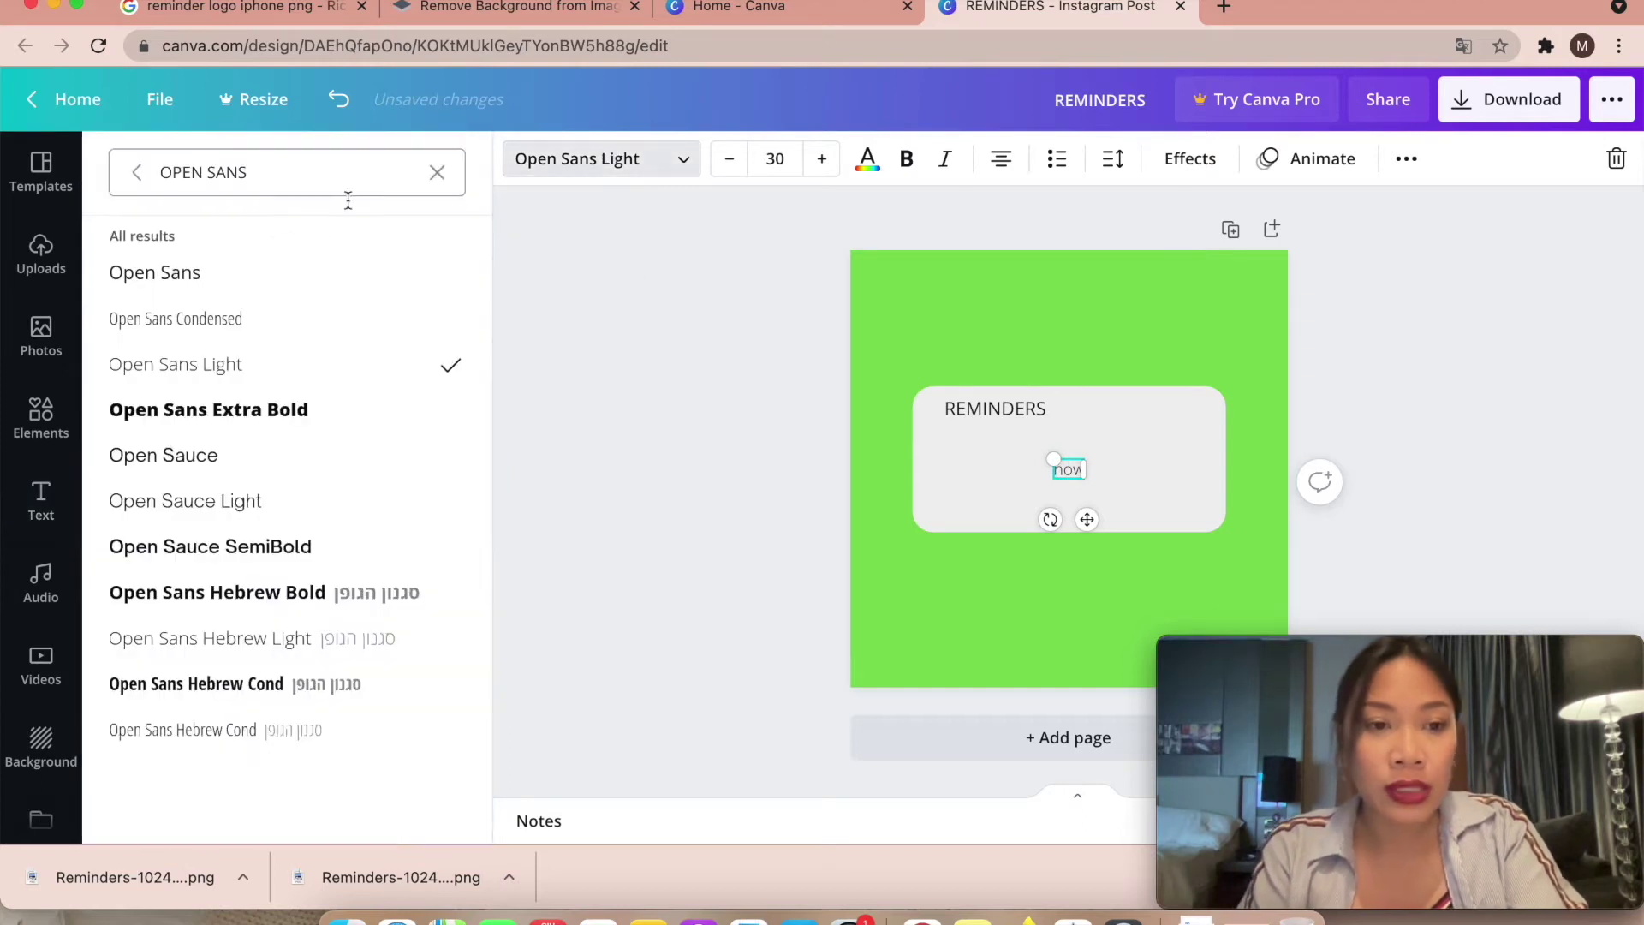
left_click(260, 272)
left_click_drag(1087, 520, 1207, 463)
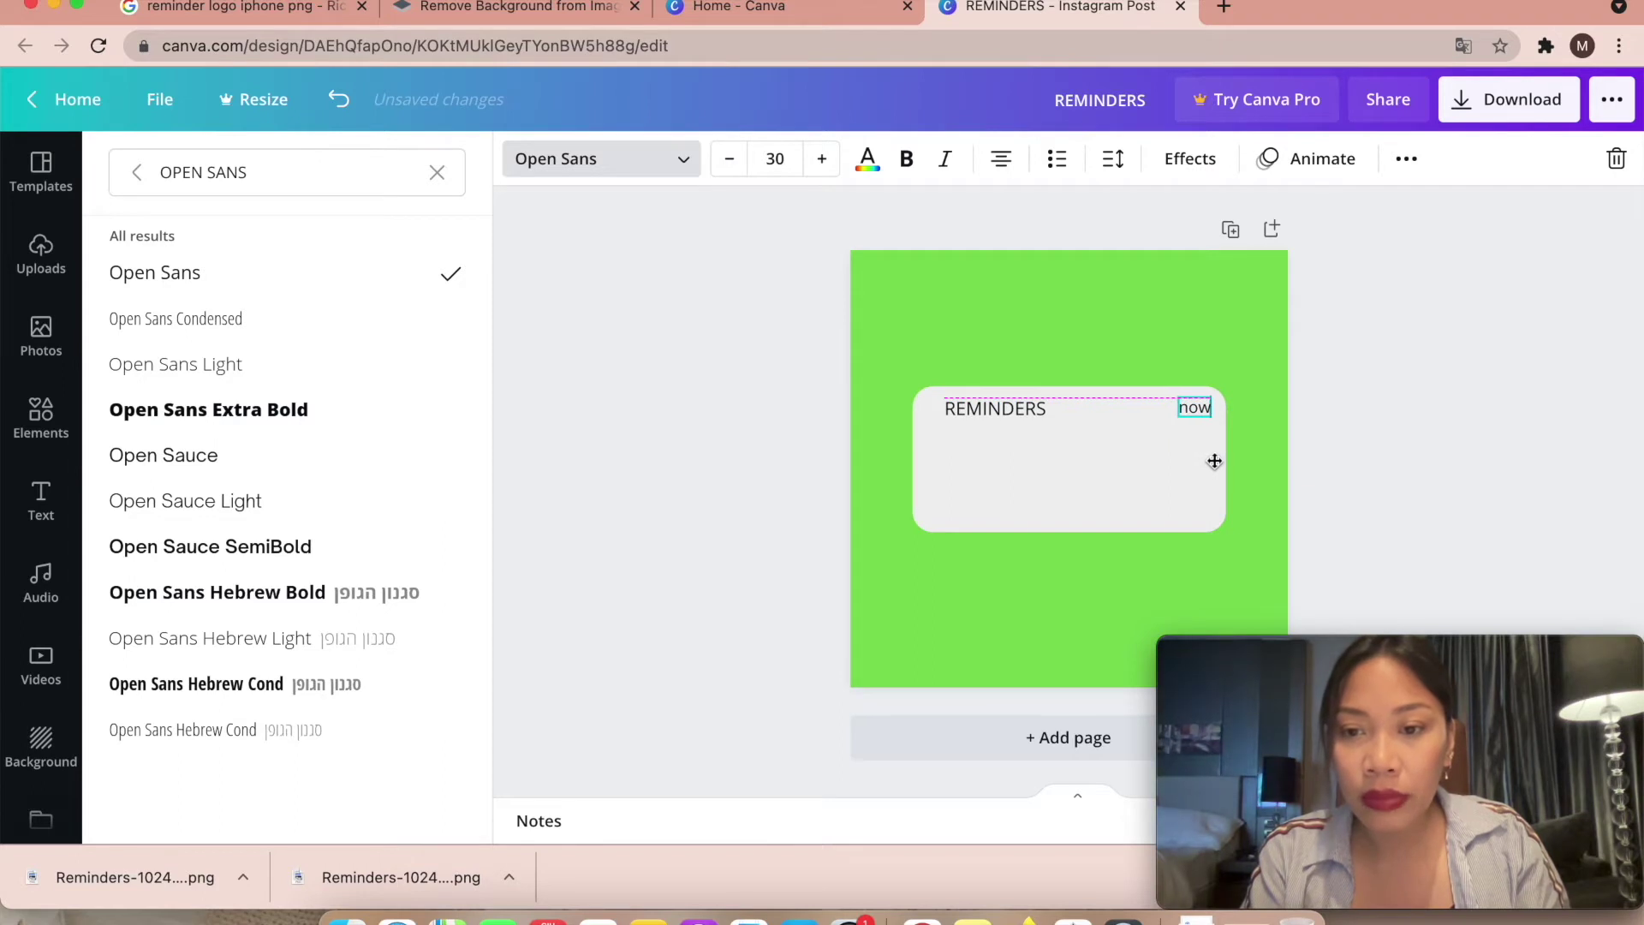
left_click_drag(1214, 462, 1212, 458)
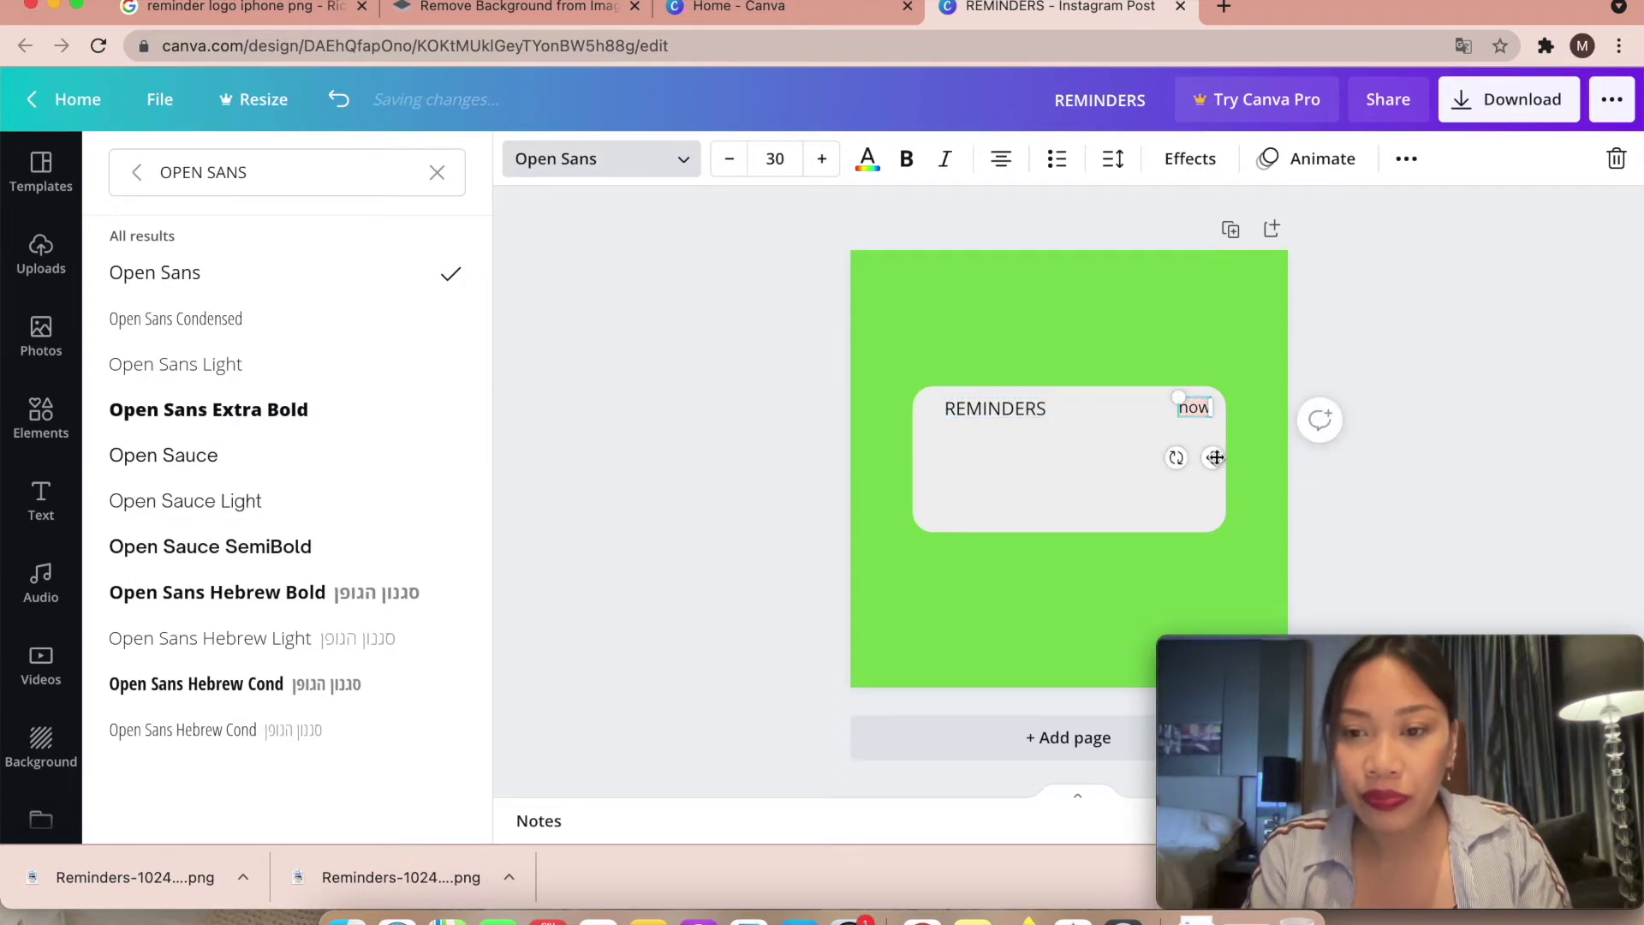
left_click_drag(1215, 458, 1217, 459)
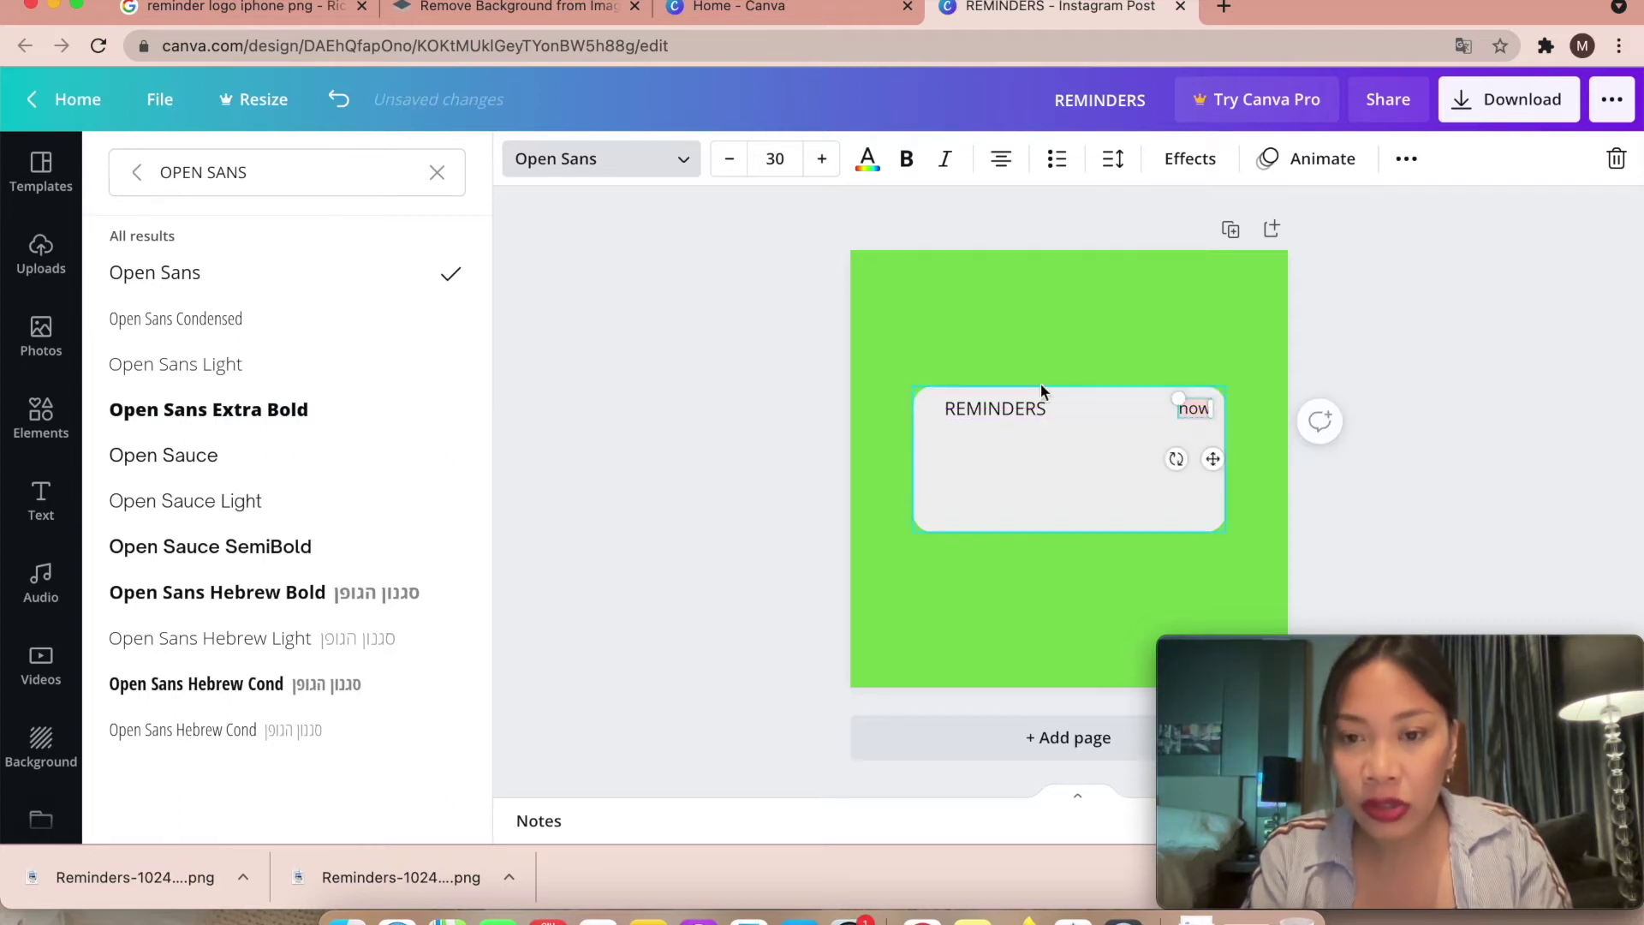
- Recolour both the REMINDERS and now labels Dark Gray
left_click(999, 413)
left_click(869, 161)
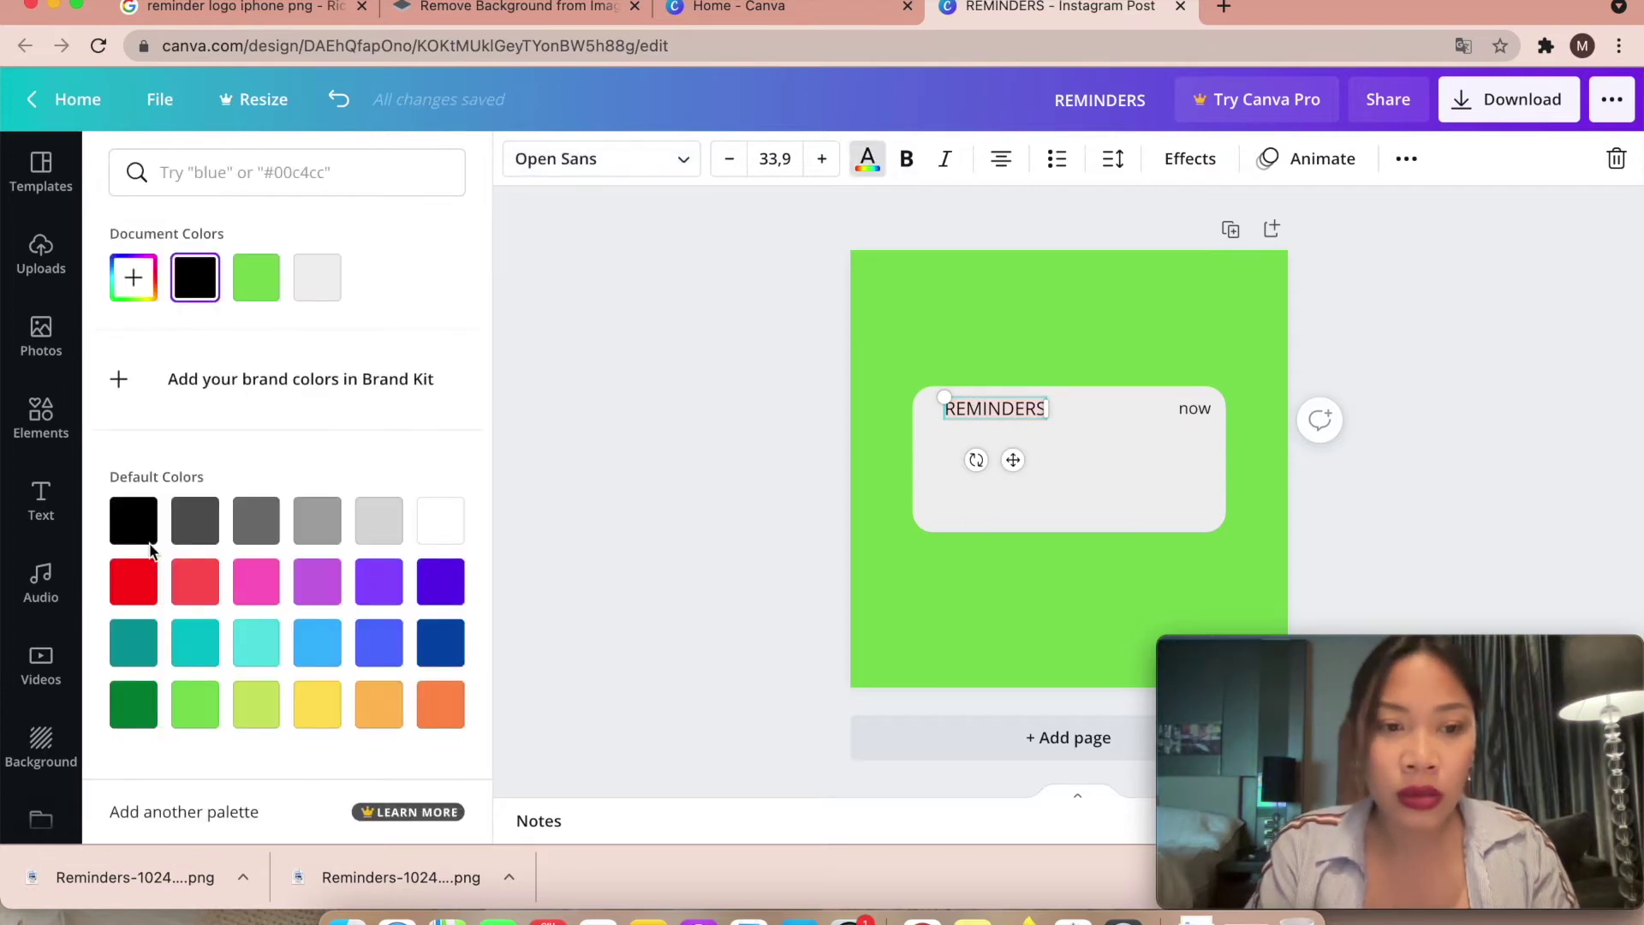
left_click(192, 524)
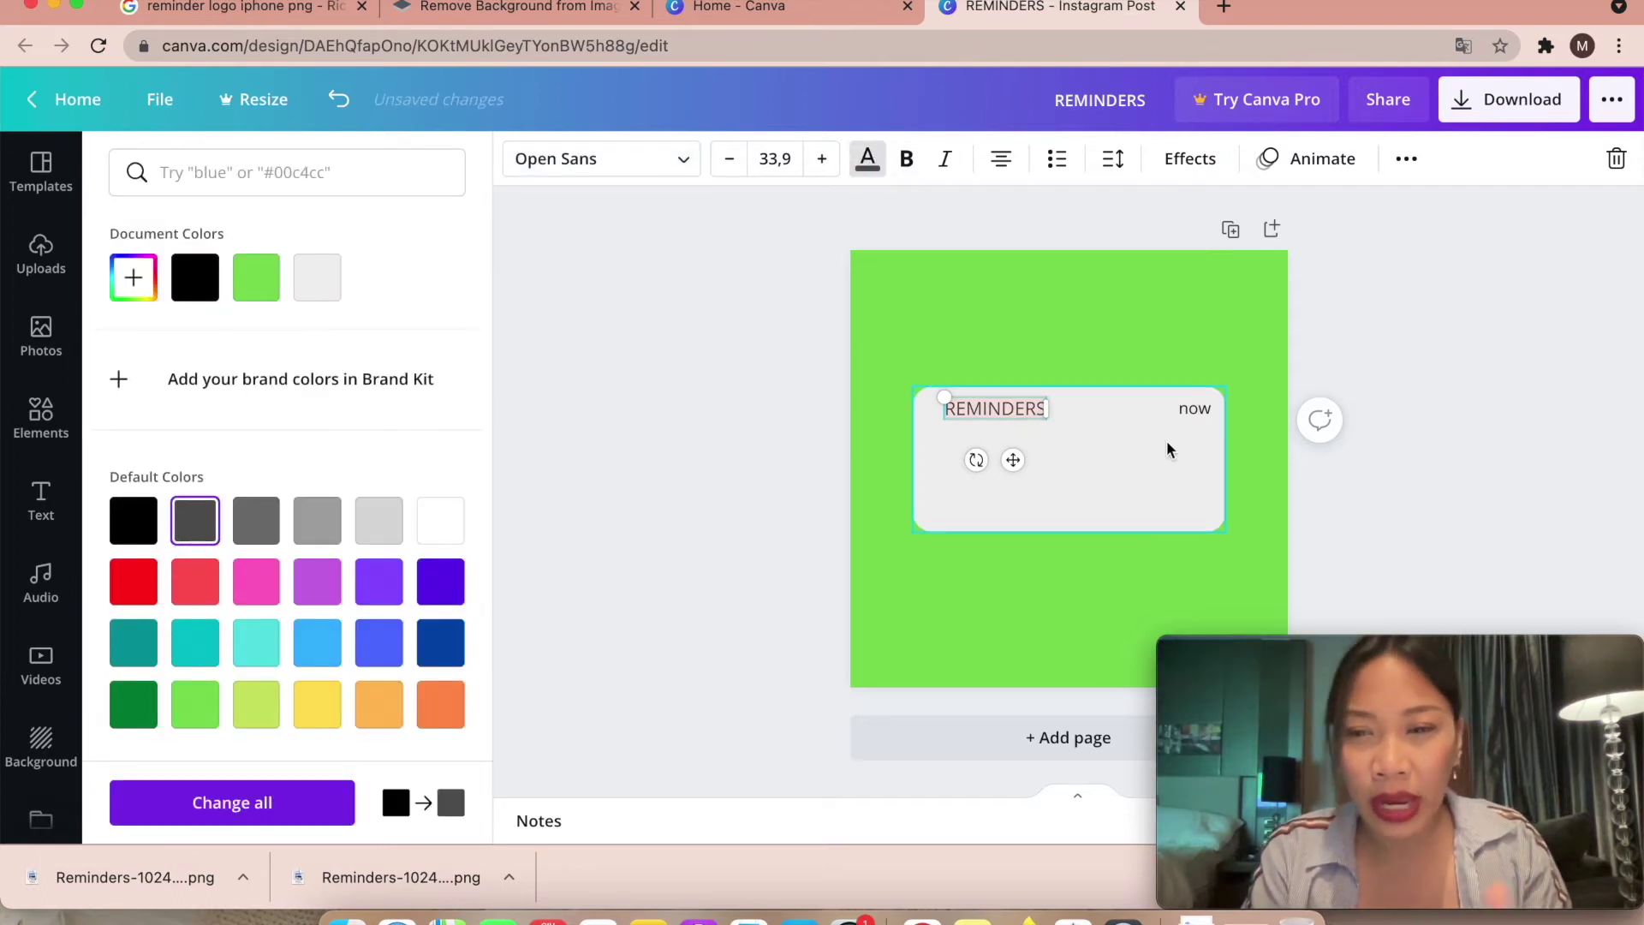
left_click(1186, 411)
left_click(180, 519)
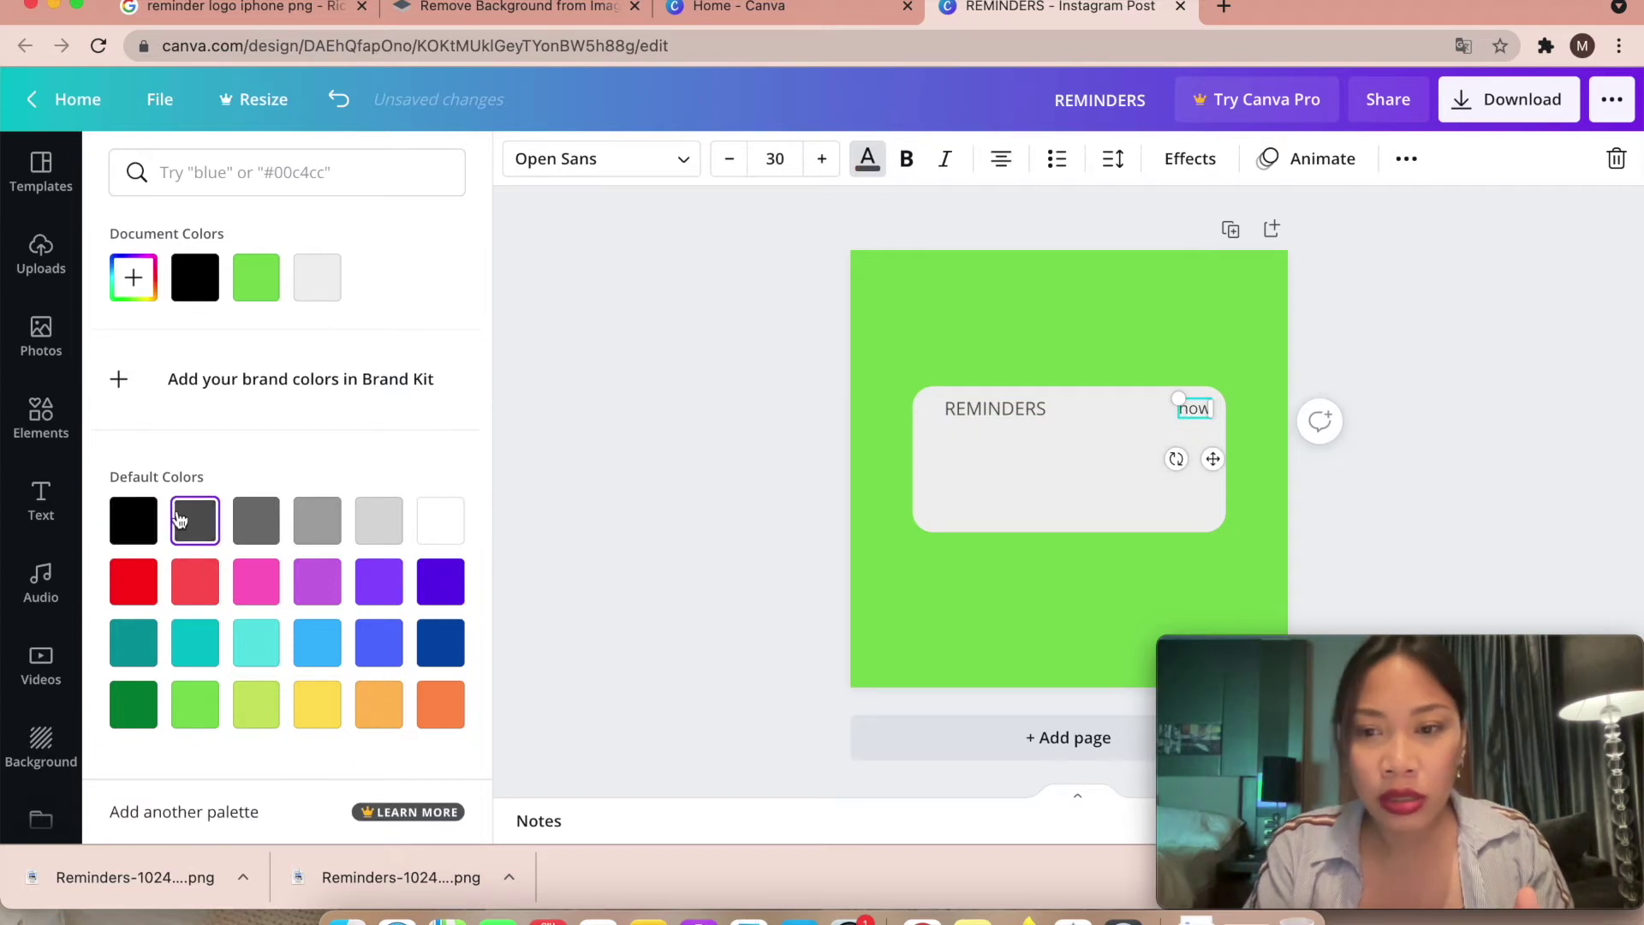
left_click(716, 532)
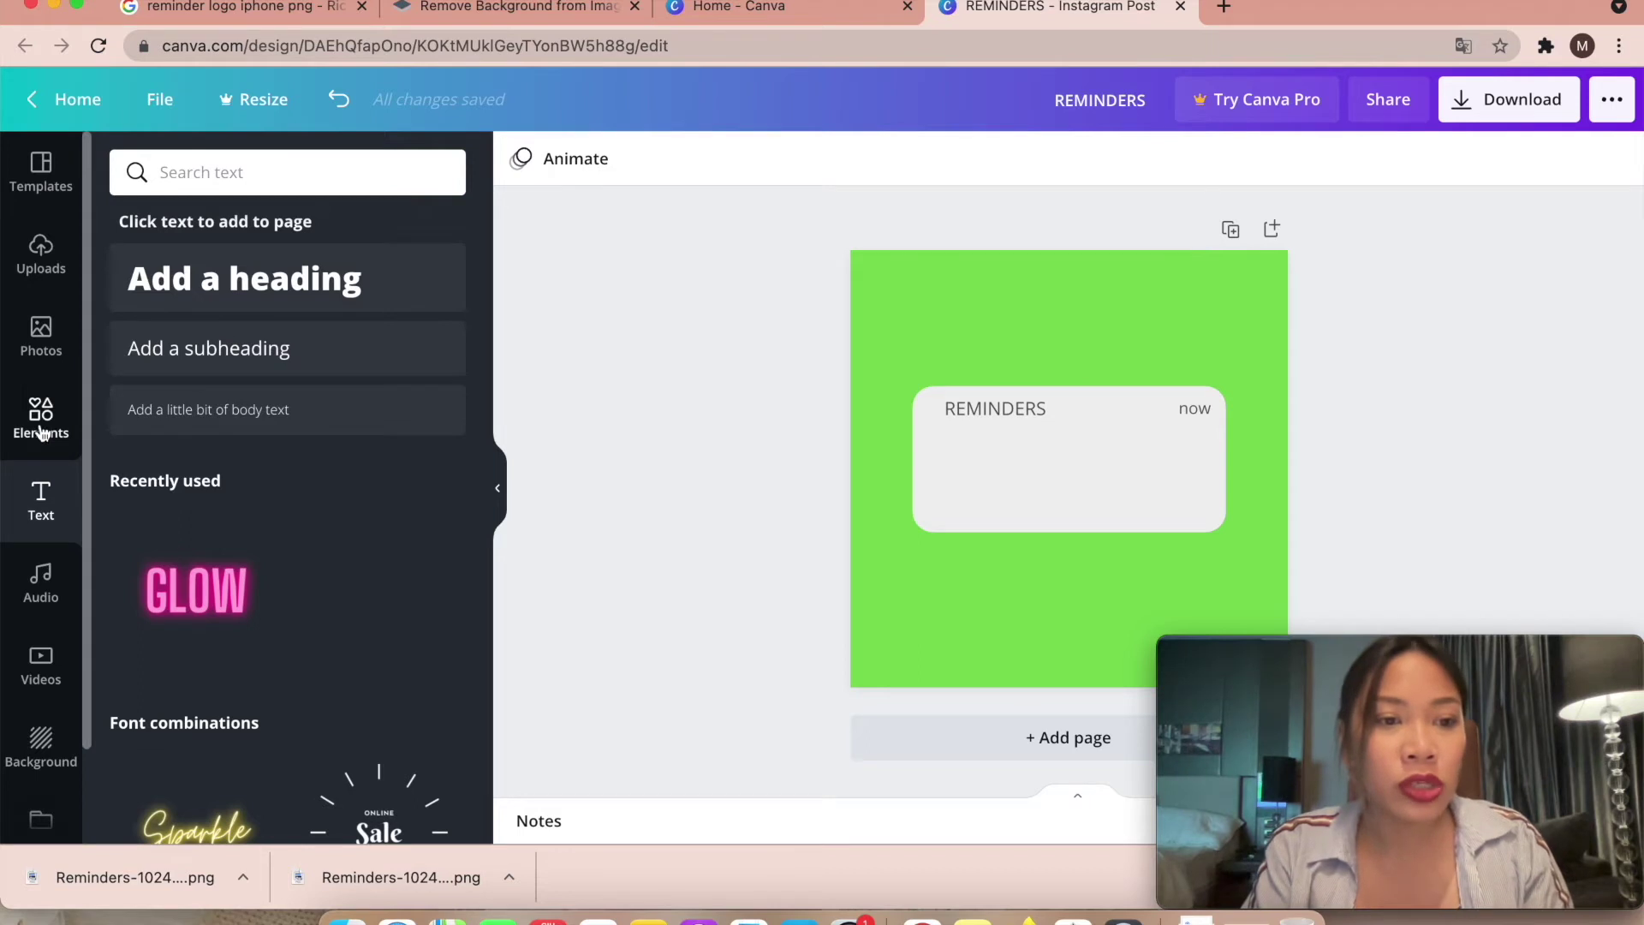
- Insert the uploaded reminder-list logo, shrink it to about 62×62, and set it left of REMINDERS
left_click(40, 257)
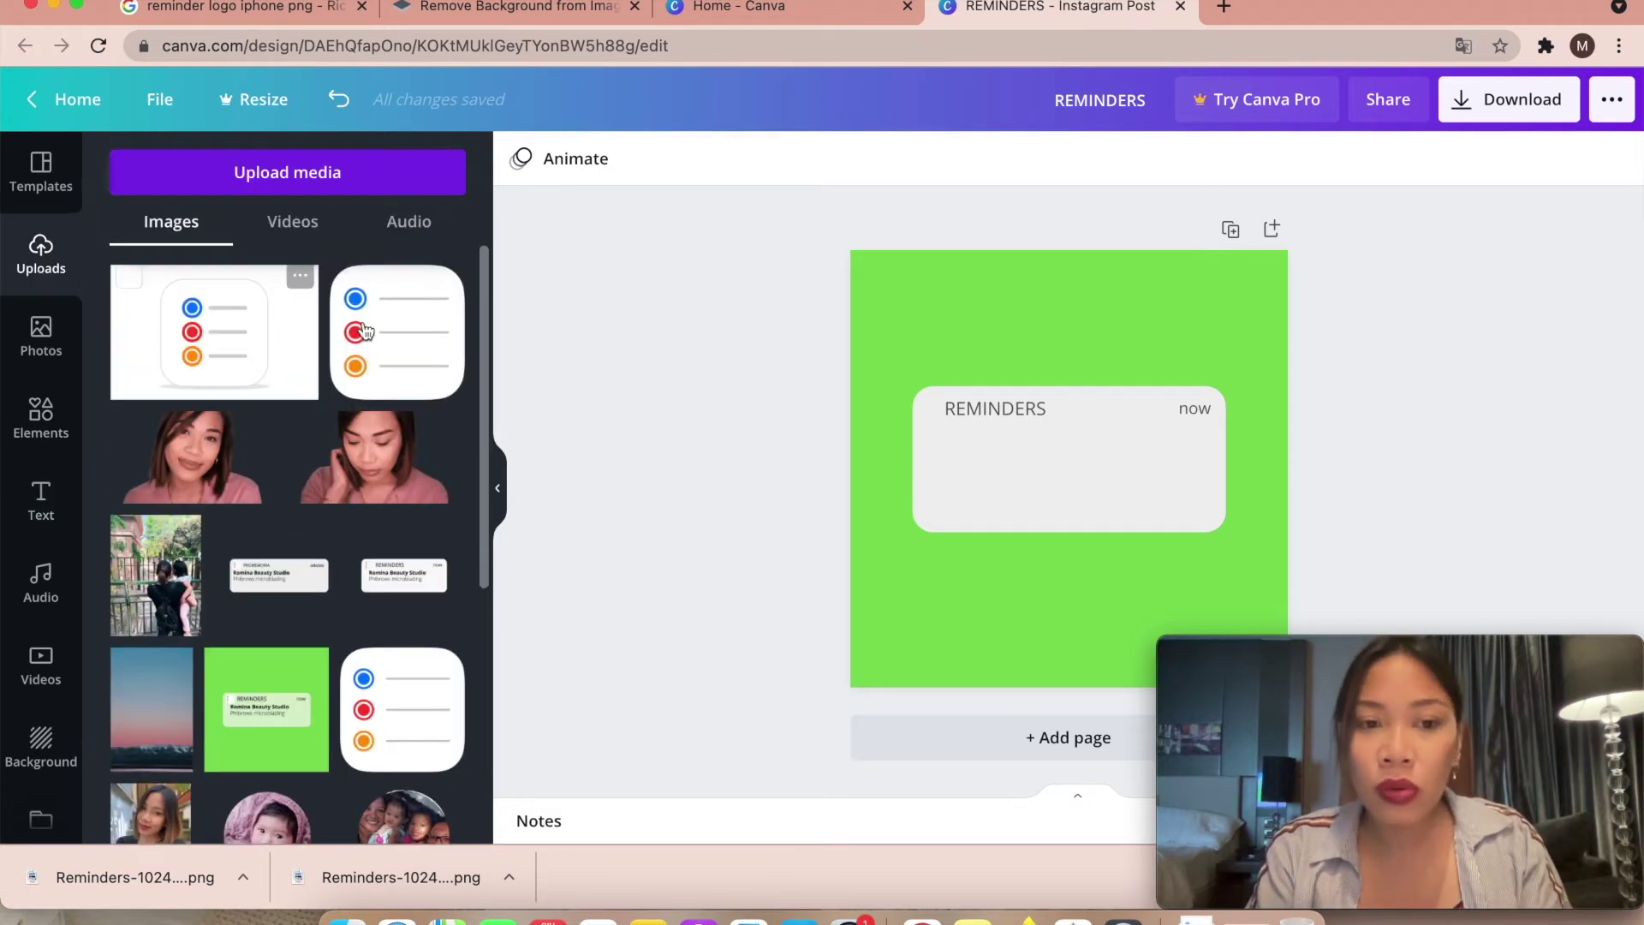
left_click(407, 332)
left_click_drag(1189, 341, 984, 543)
left_click_drag(986, 632, 983, 541)
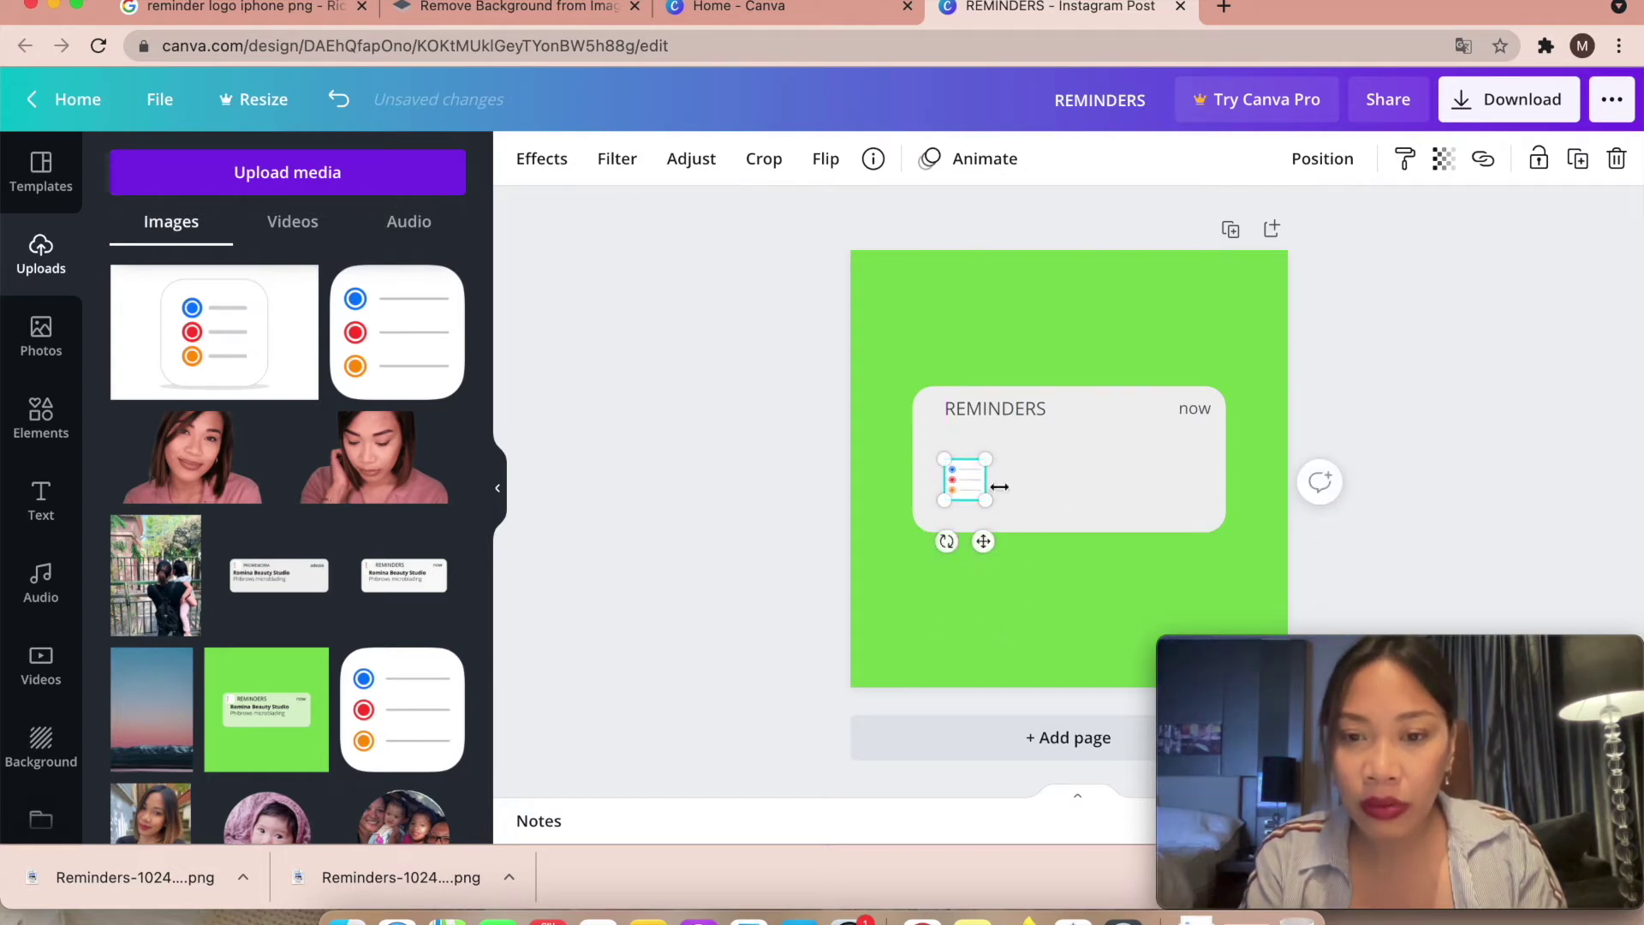
left_click_drag(988, 460, 968, 472)
left_click_drag(975, 541, 942, 420)
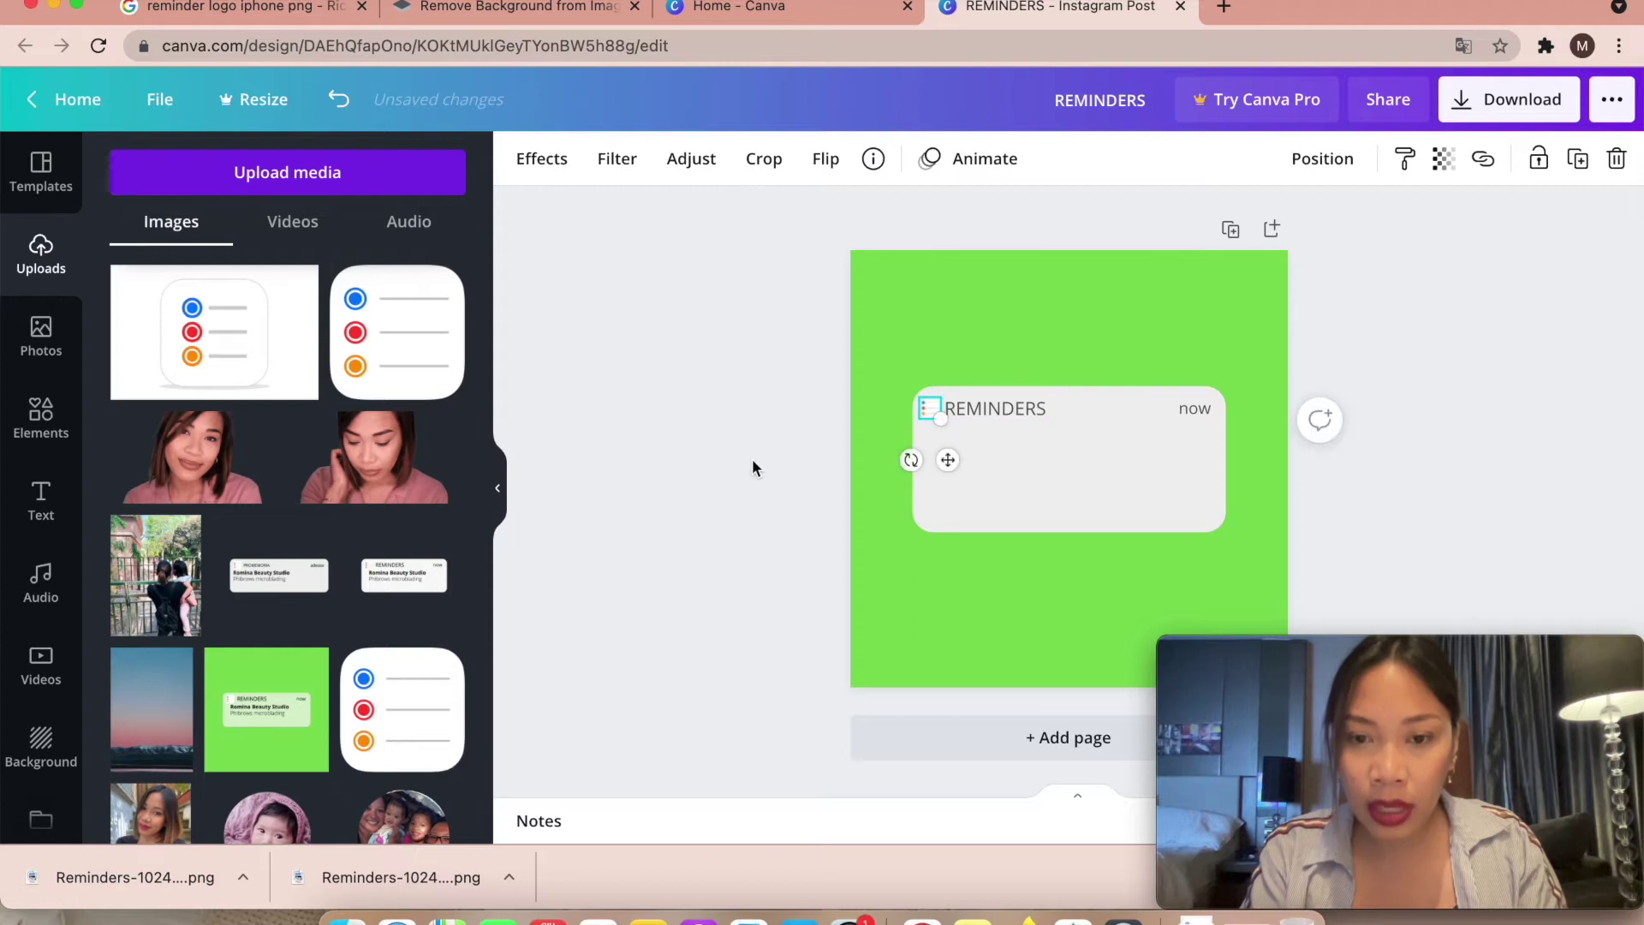
left_click(753, 466)
- Add a bold Open Sans heading containing the sender's name
left_click(41, 501)
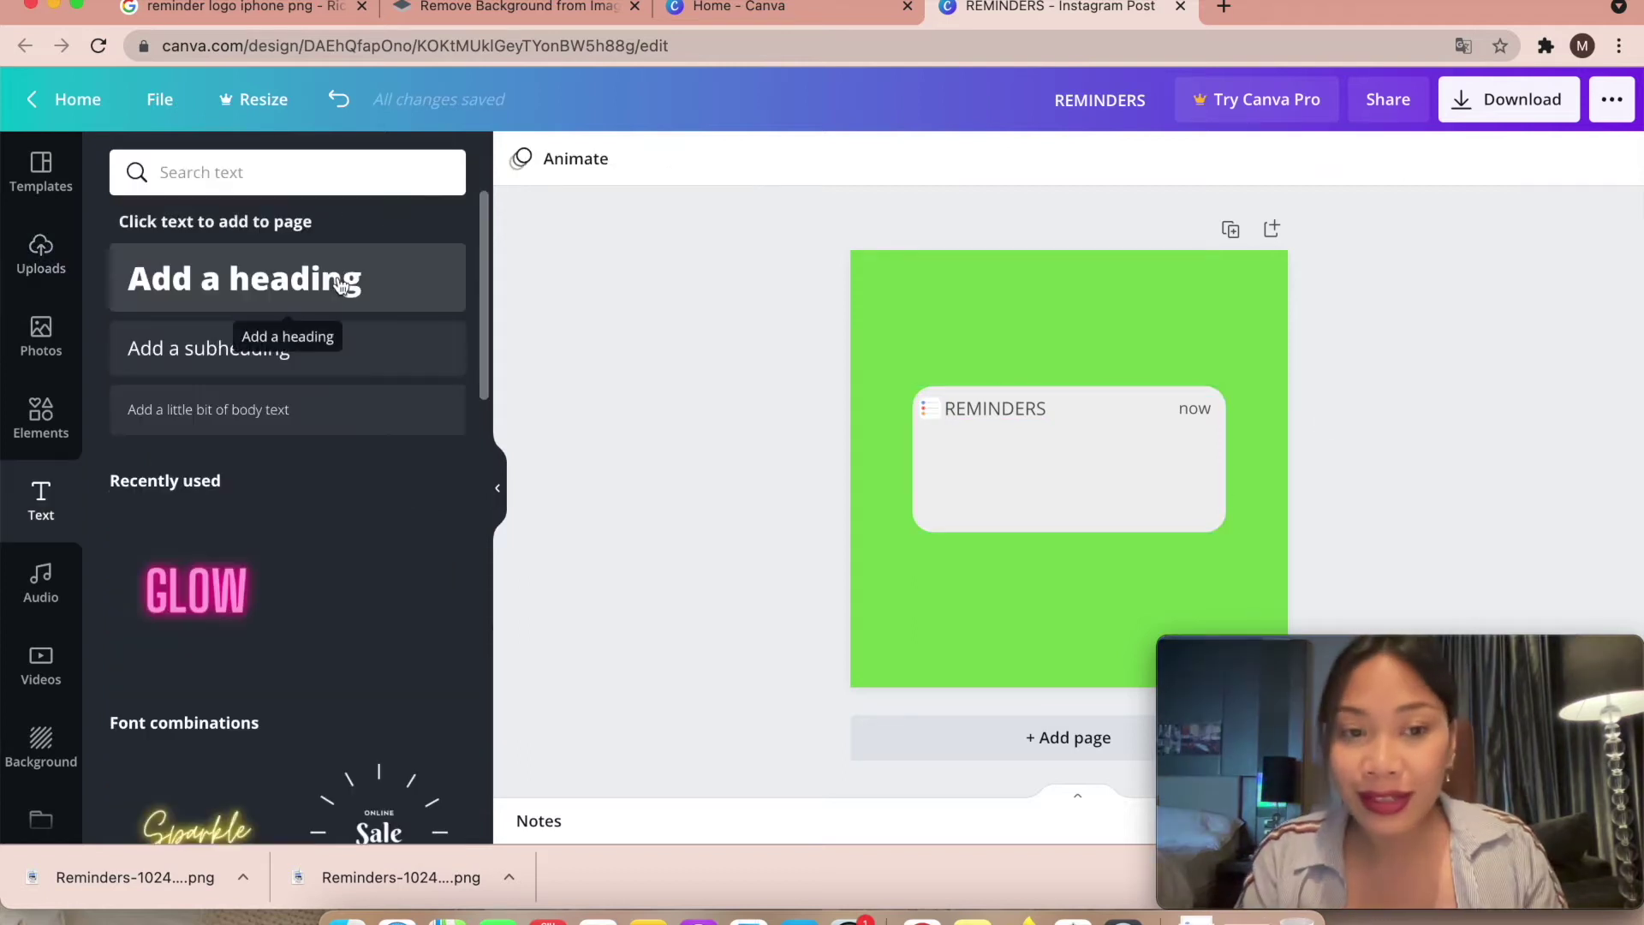
left_click(248, 278)
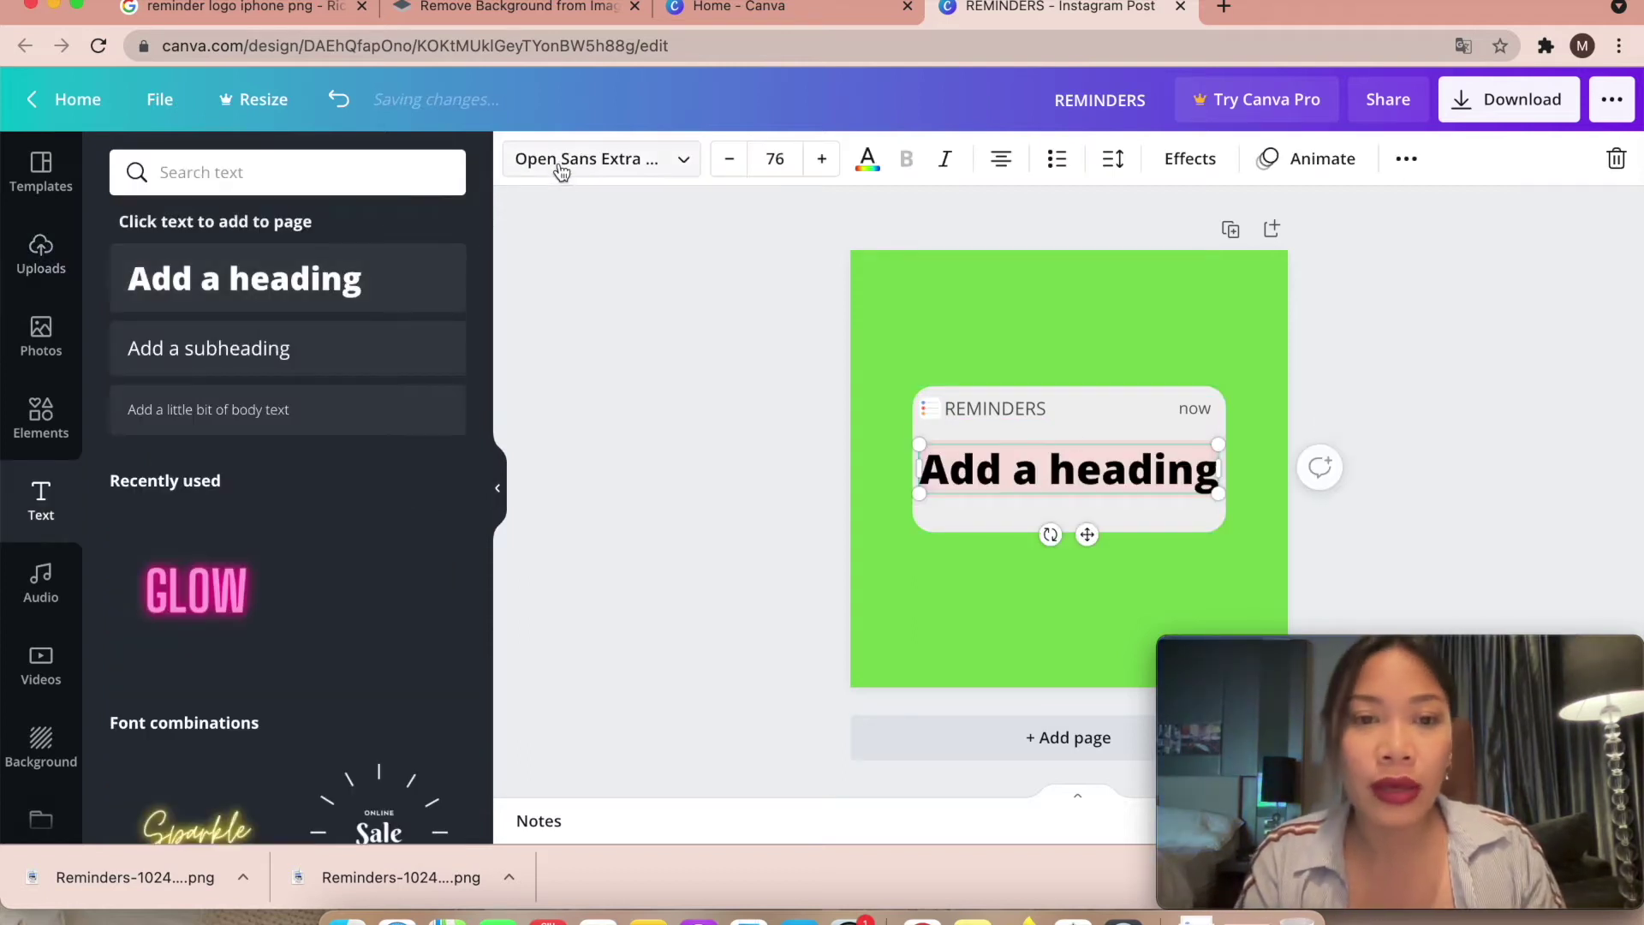
left_click(558, 167)
left_click(214, 274)
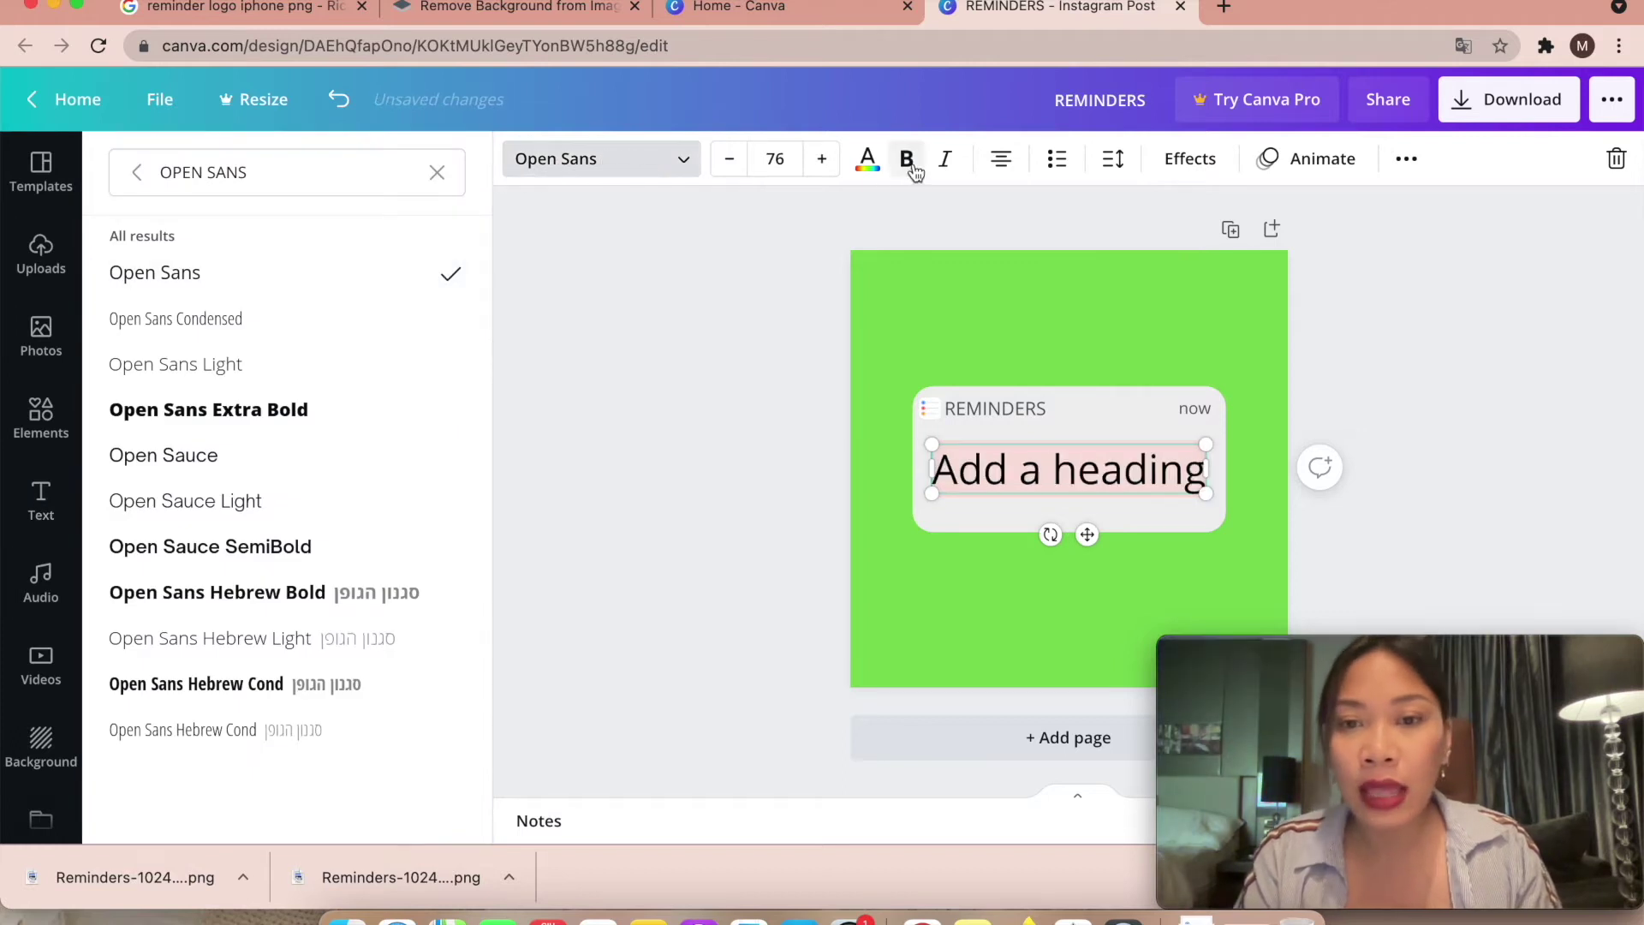
left_click(909, 165)
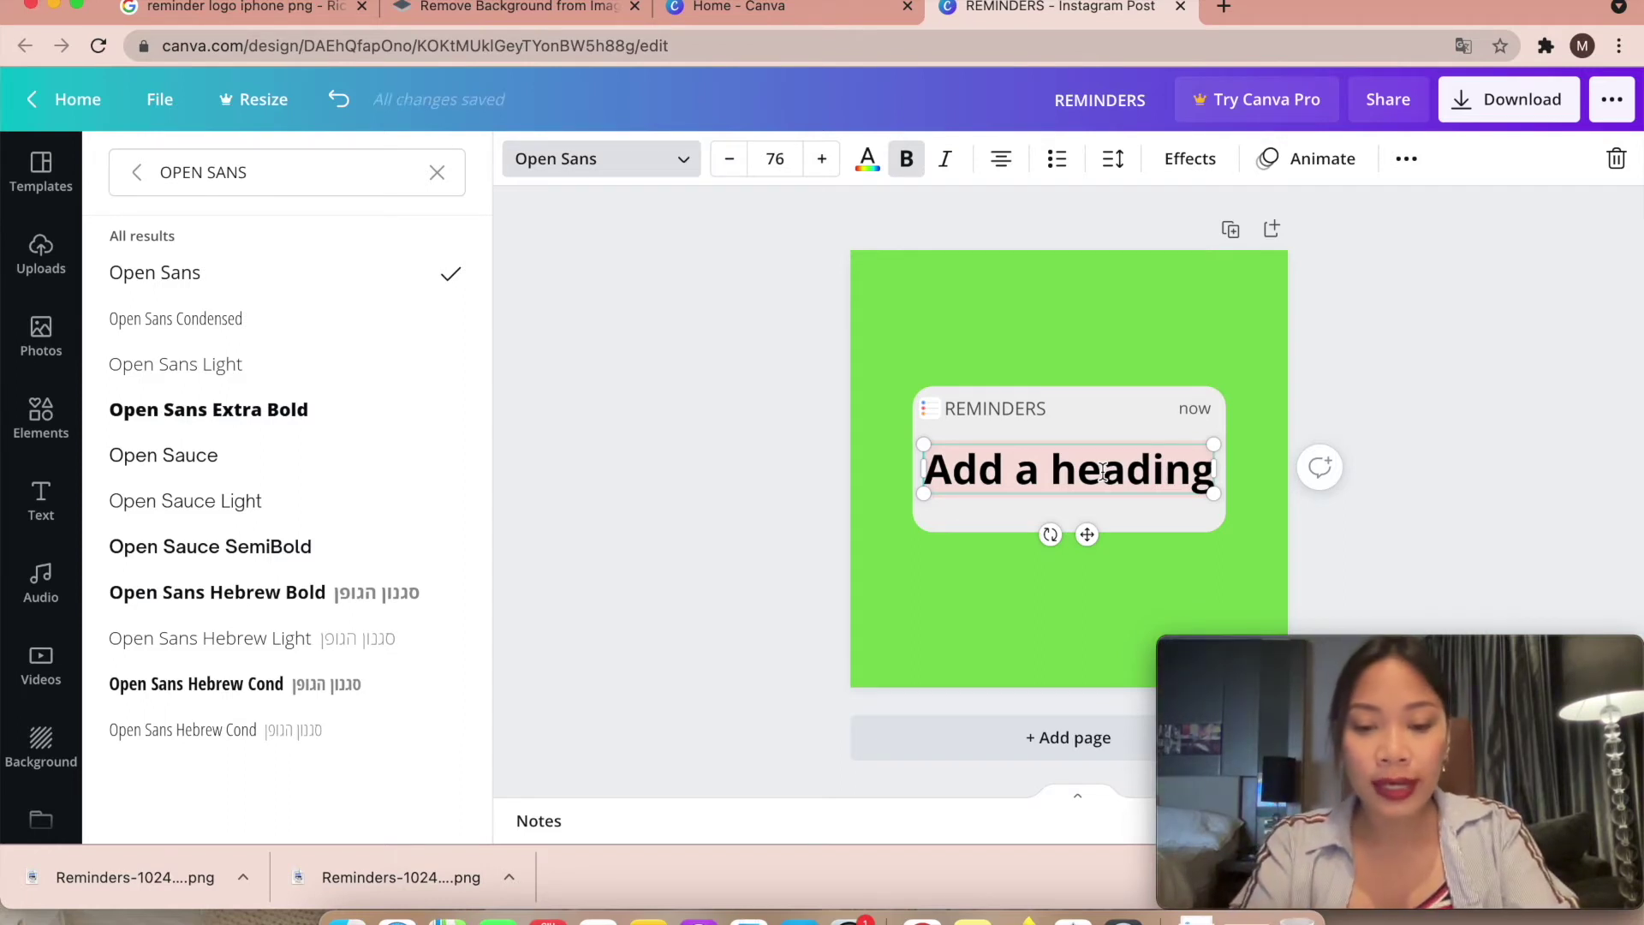
type("mic")
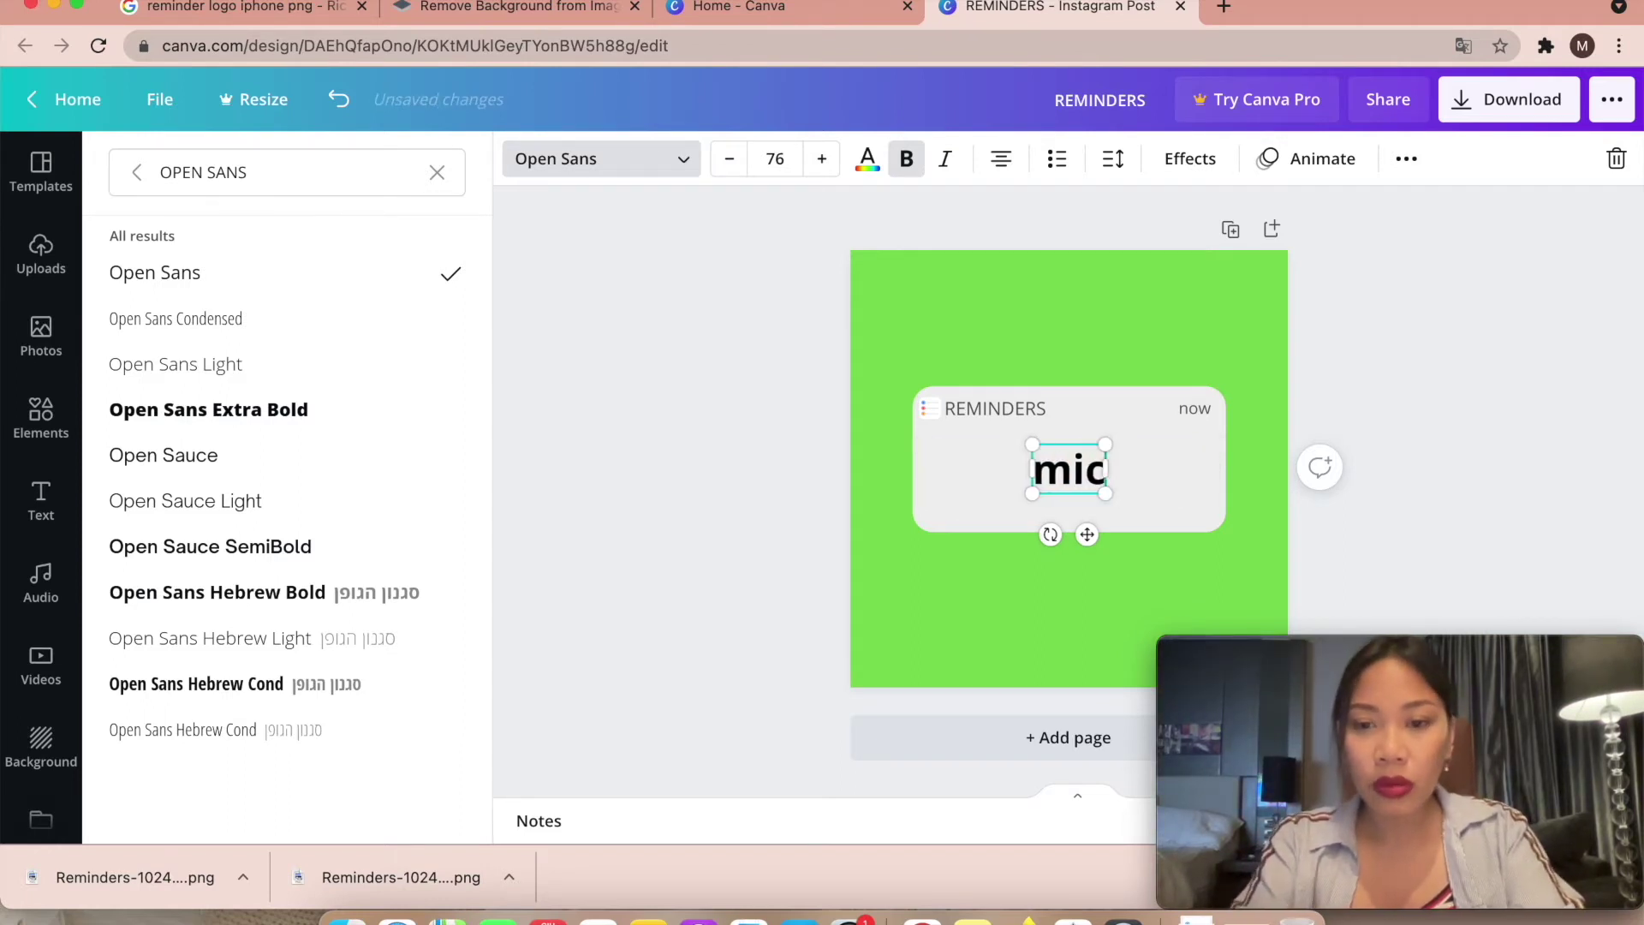
key("BackSpace")
key("BackSpace")
key("BackSpace")
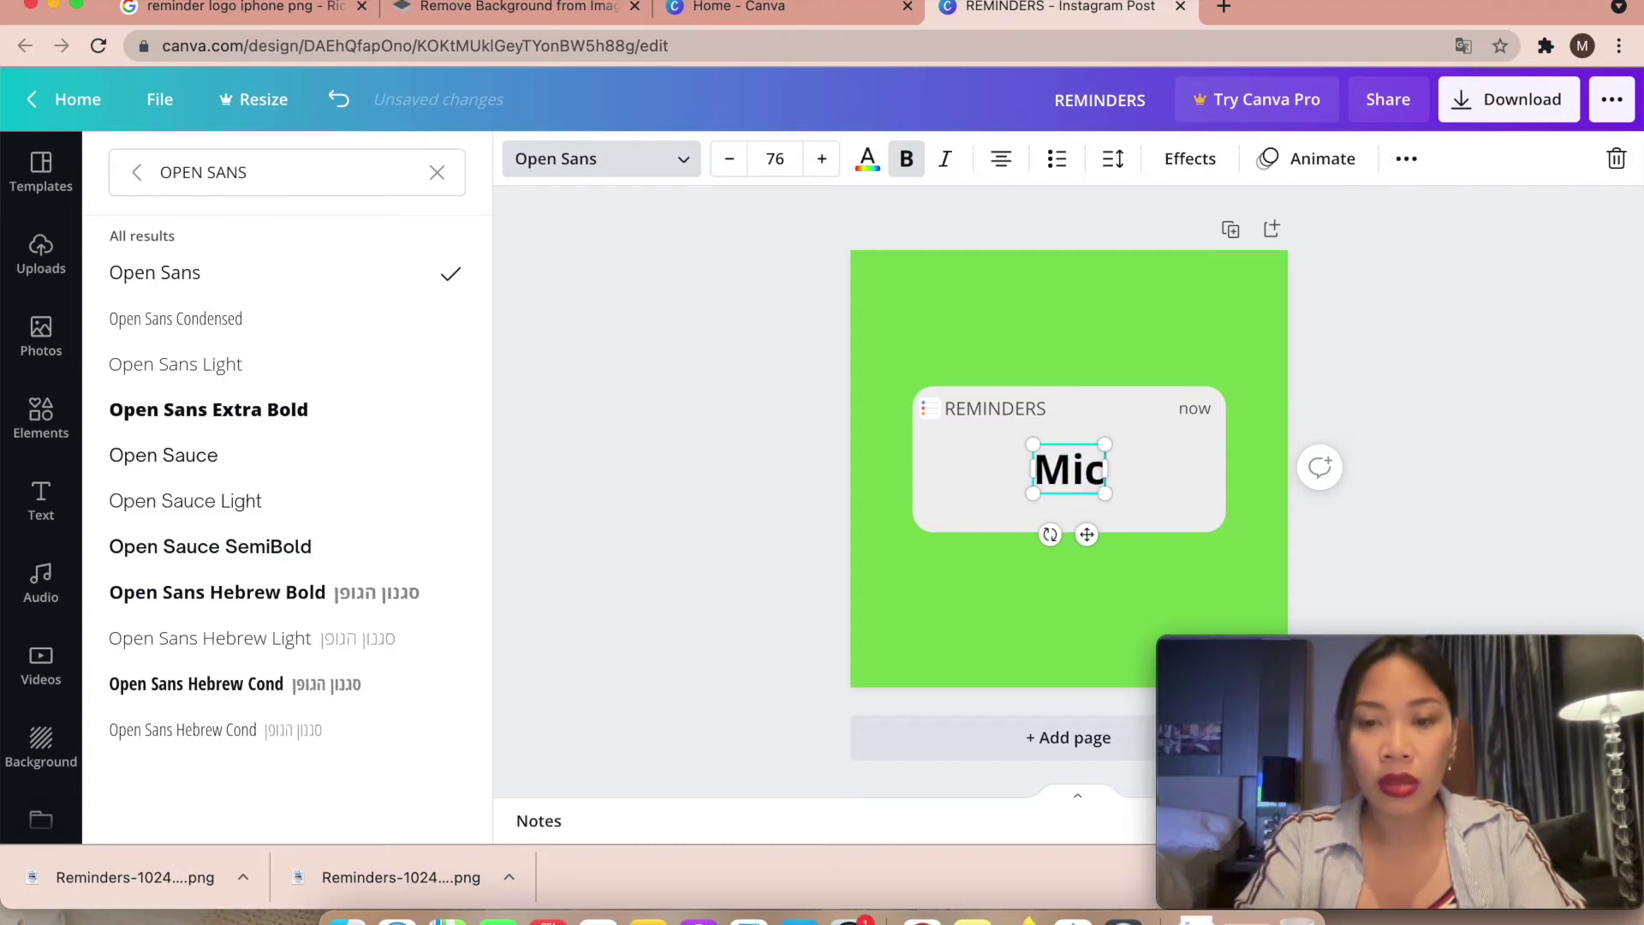
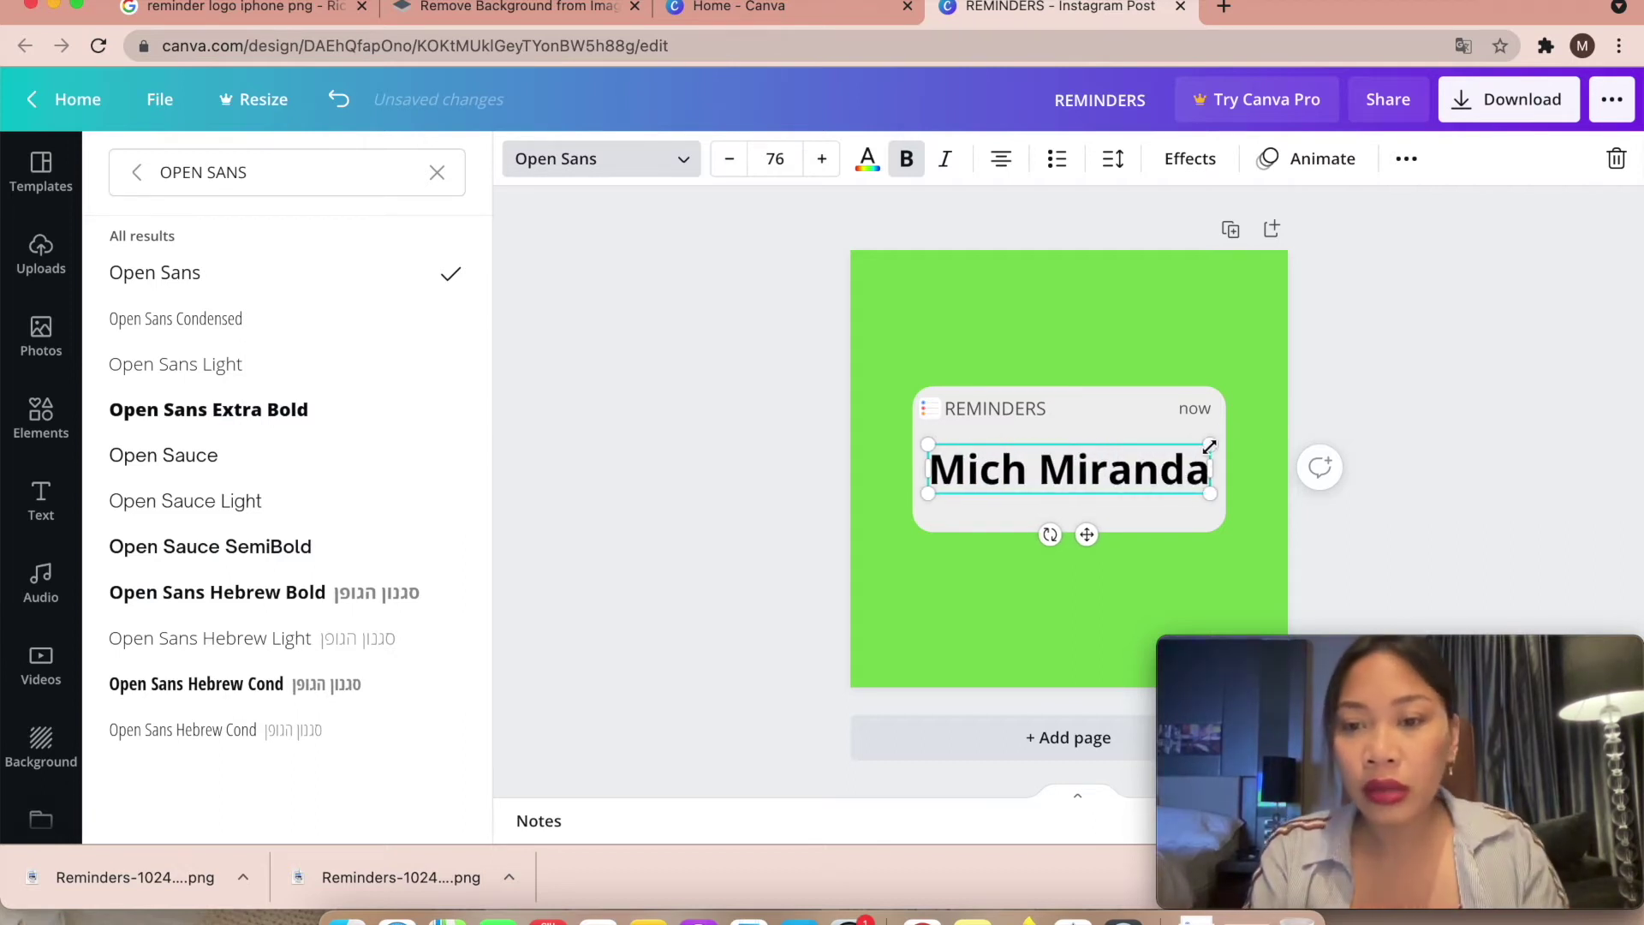
- Shrink the name to 37.6 and align it under REMINDERS at the card's left edge
left_click_drag(1209, 446, 1108, 463)
left_click_drag(1037, 535, 1028, 499)
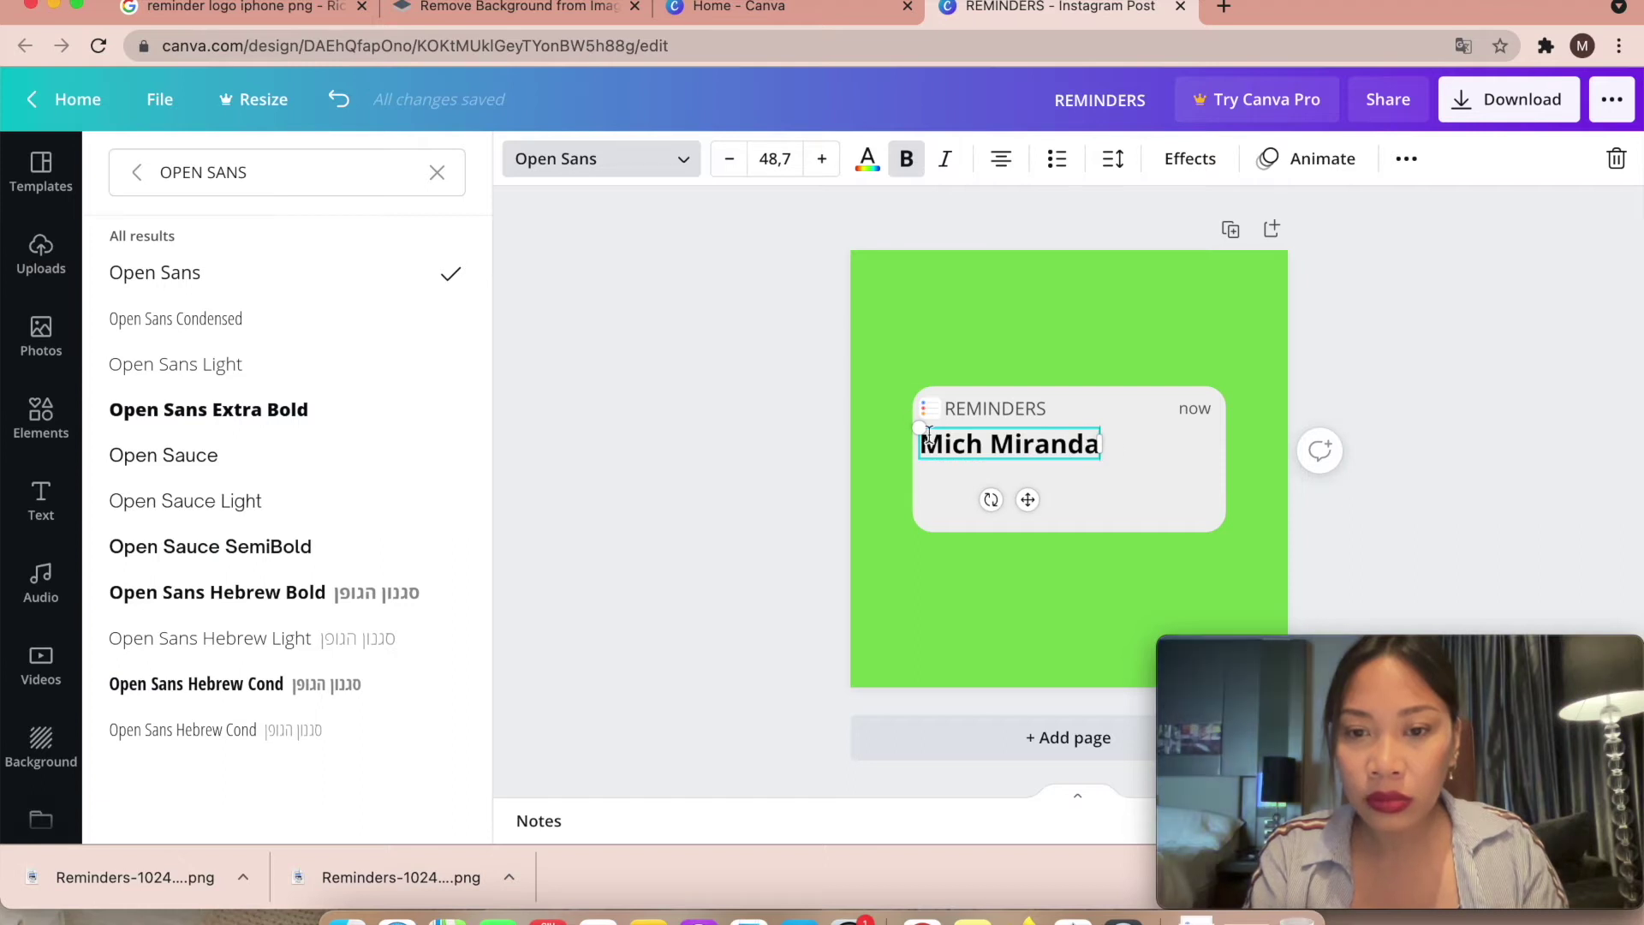
left_click_drag(918, 430, 959, 434)
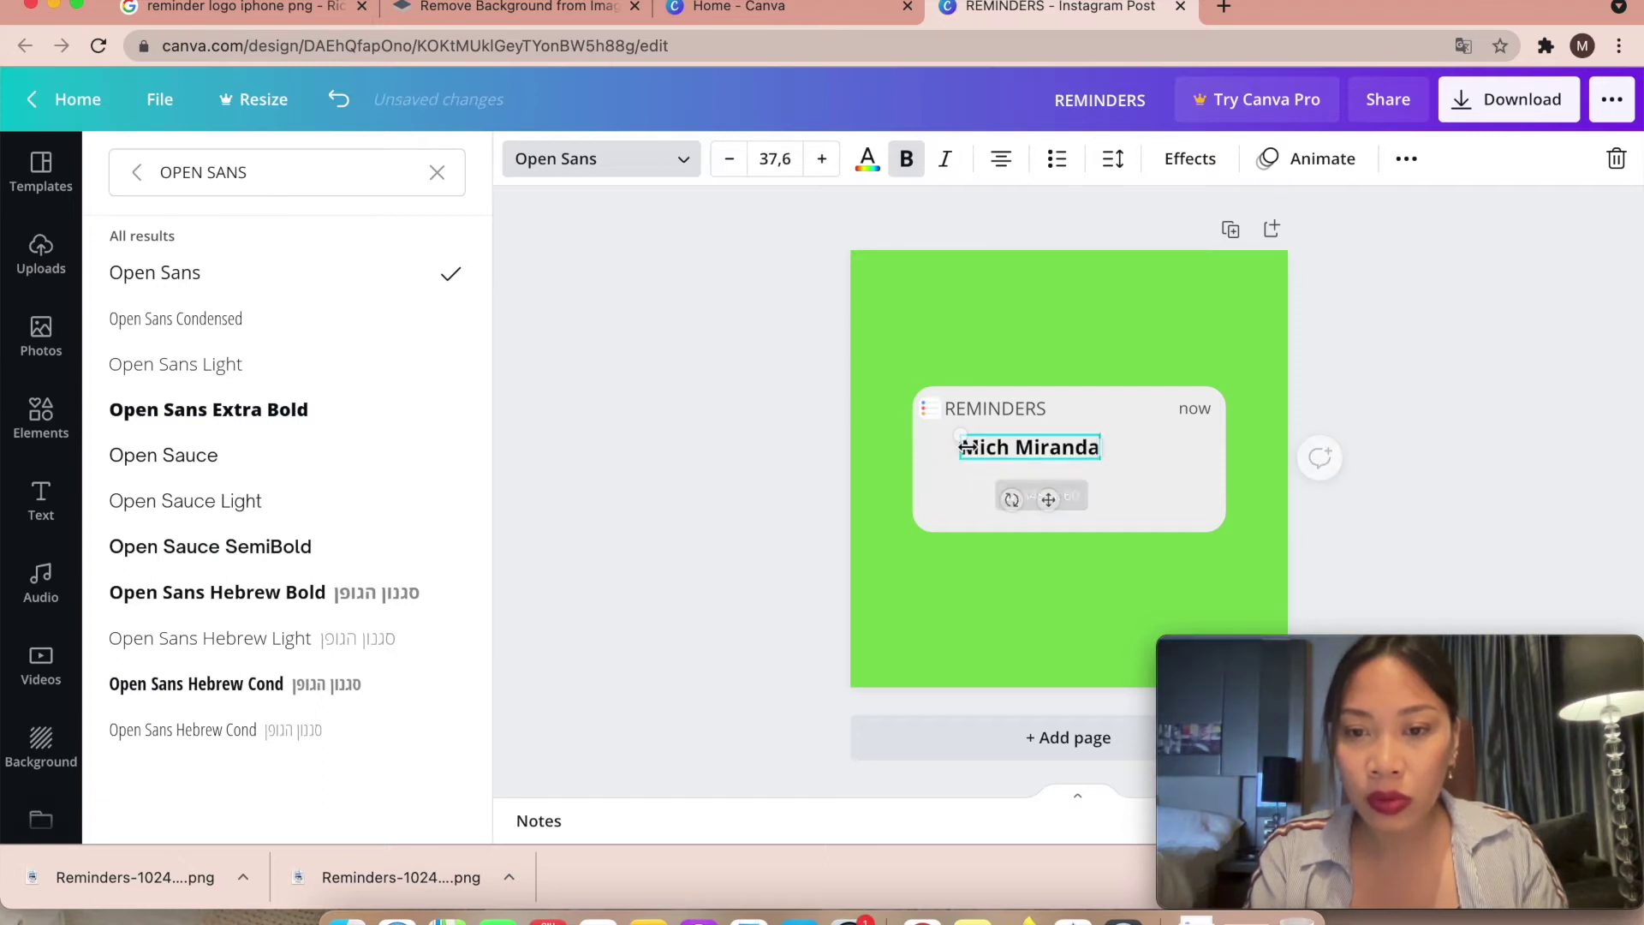
left_click_drag(1045, 501, 1012, 493)
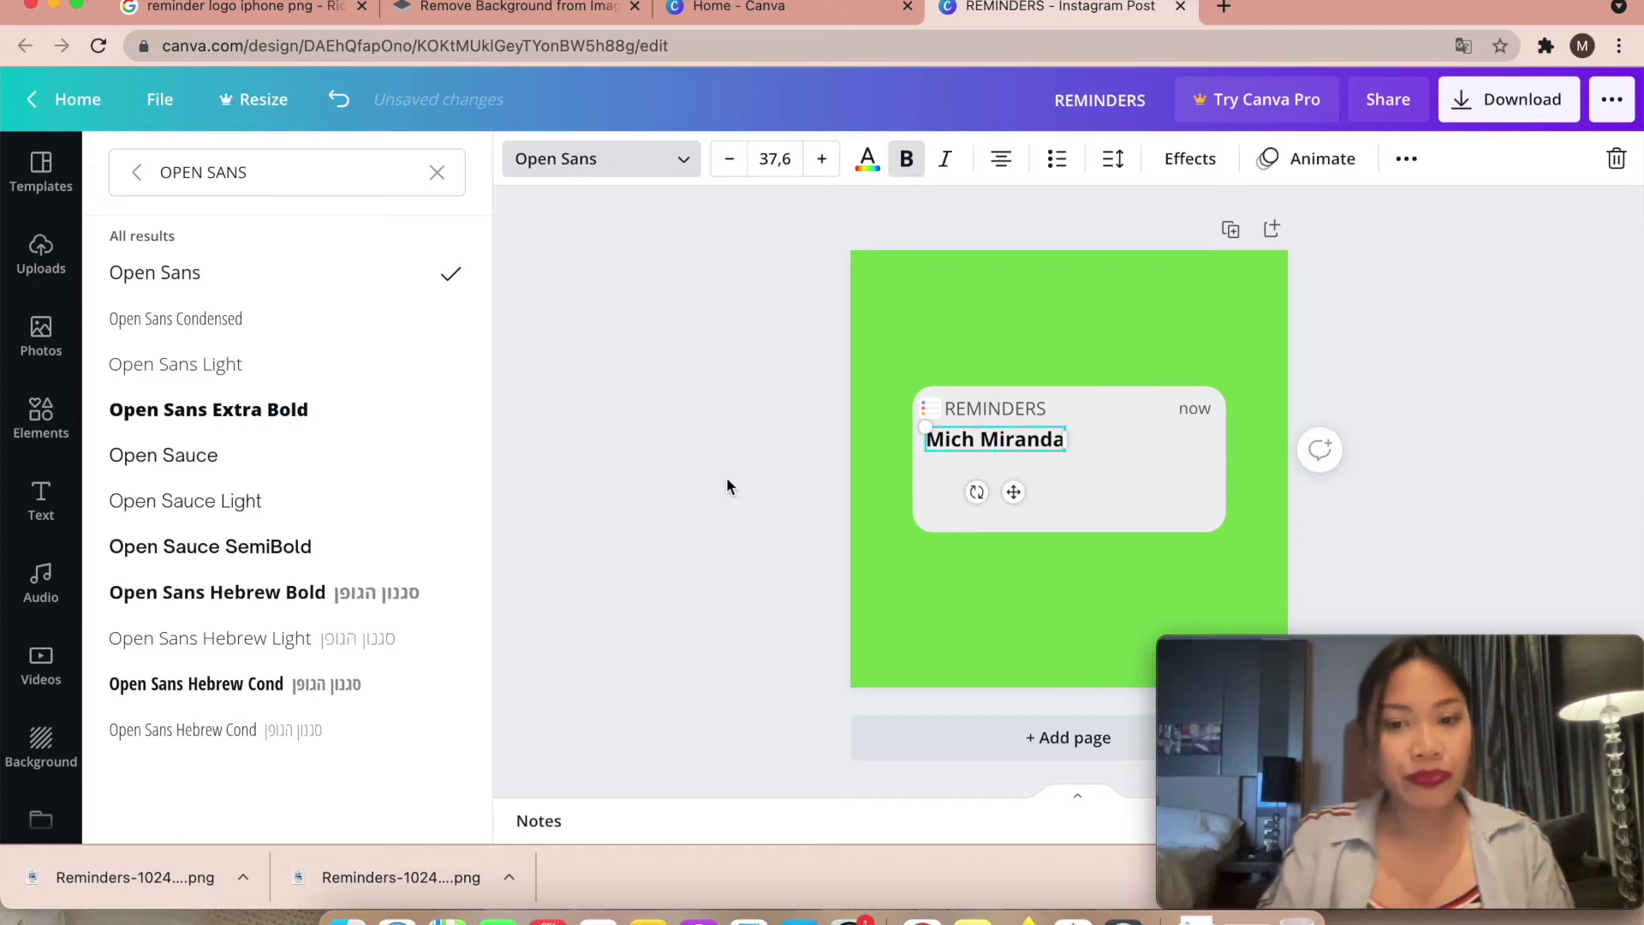
key("Escape")
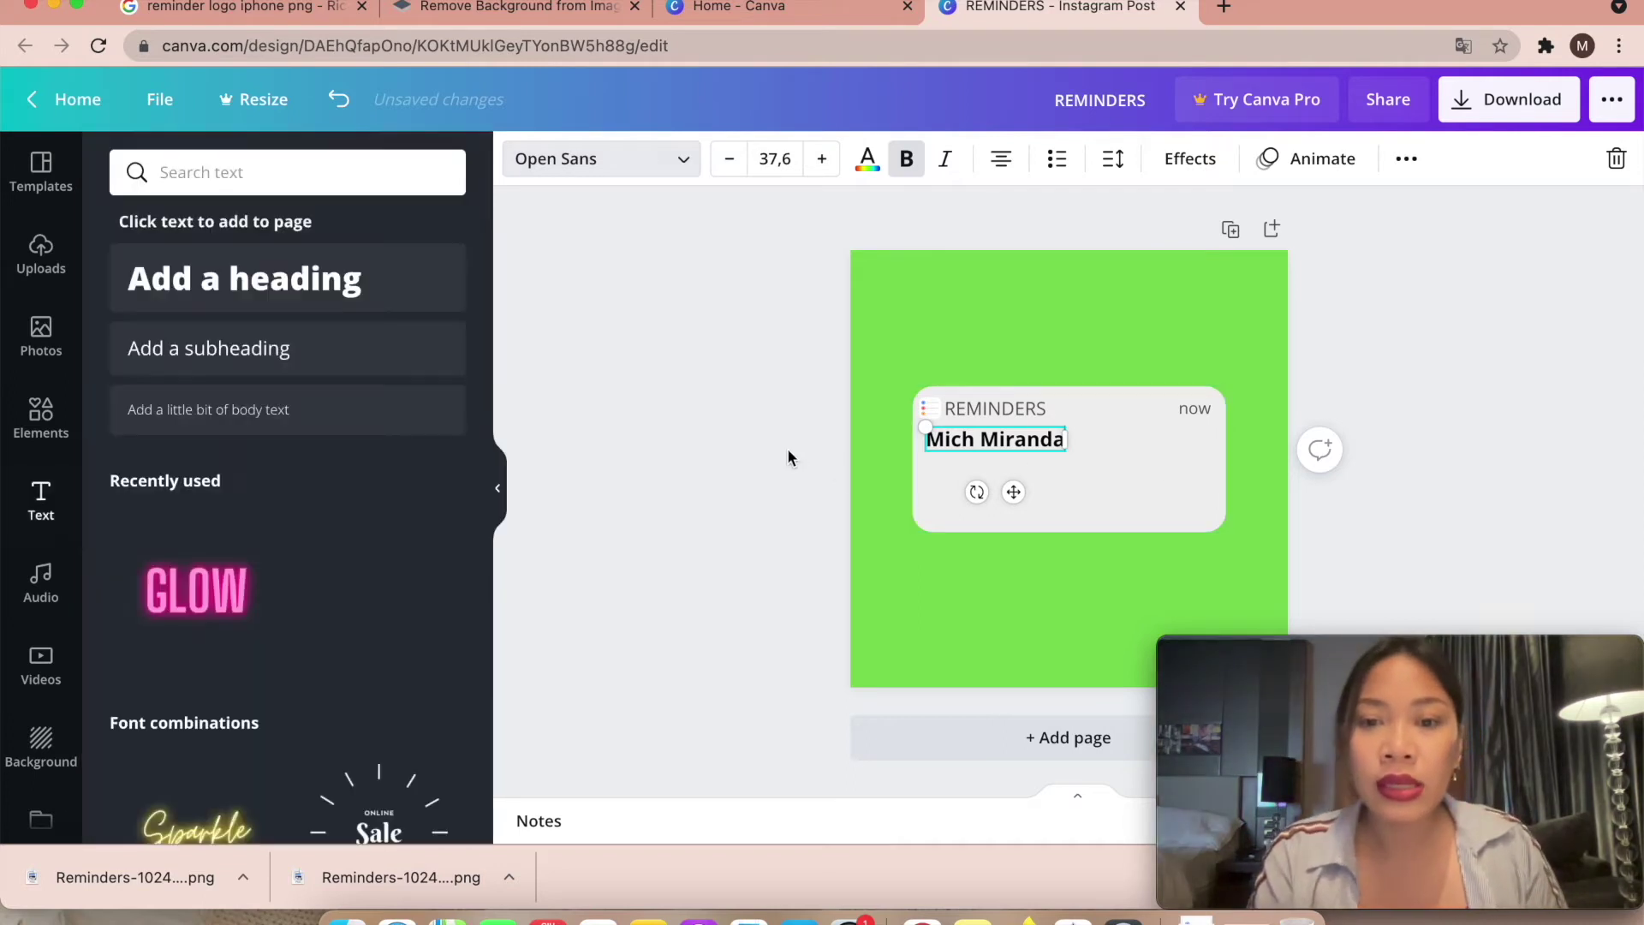
- Add a subheading reading 'how to make ios notification intro with canva'
left_click(787, 454)
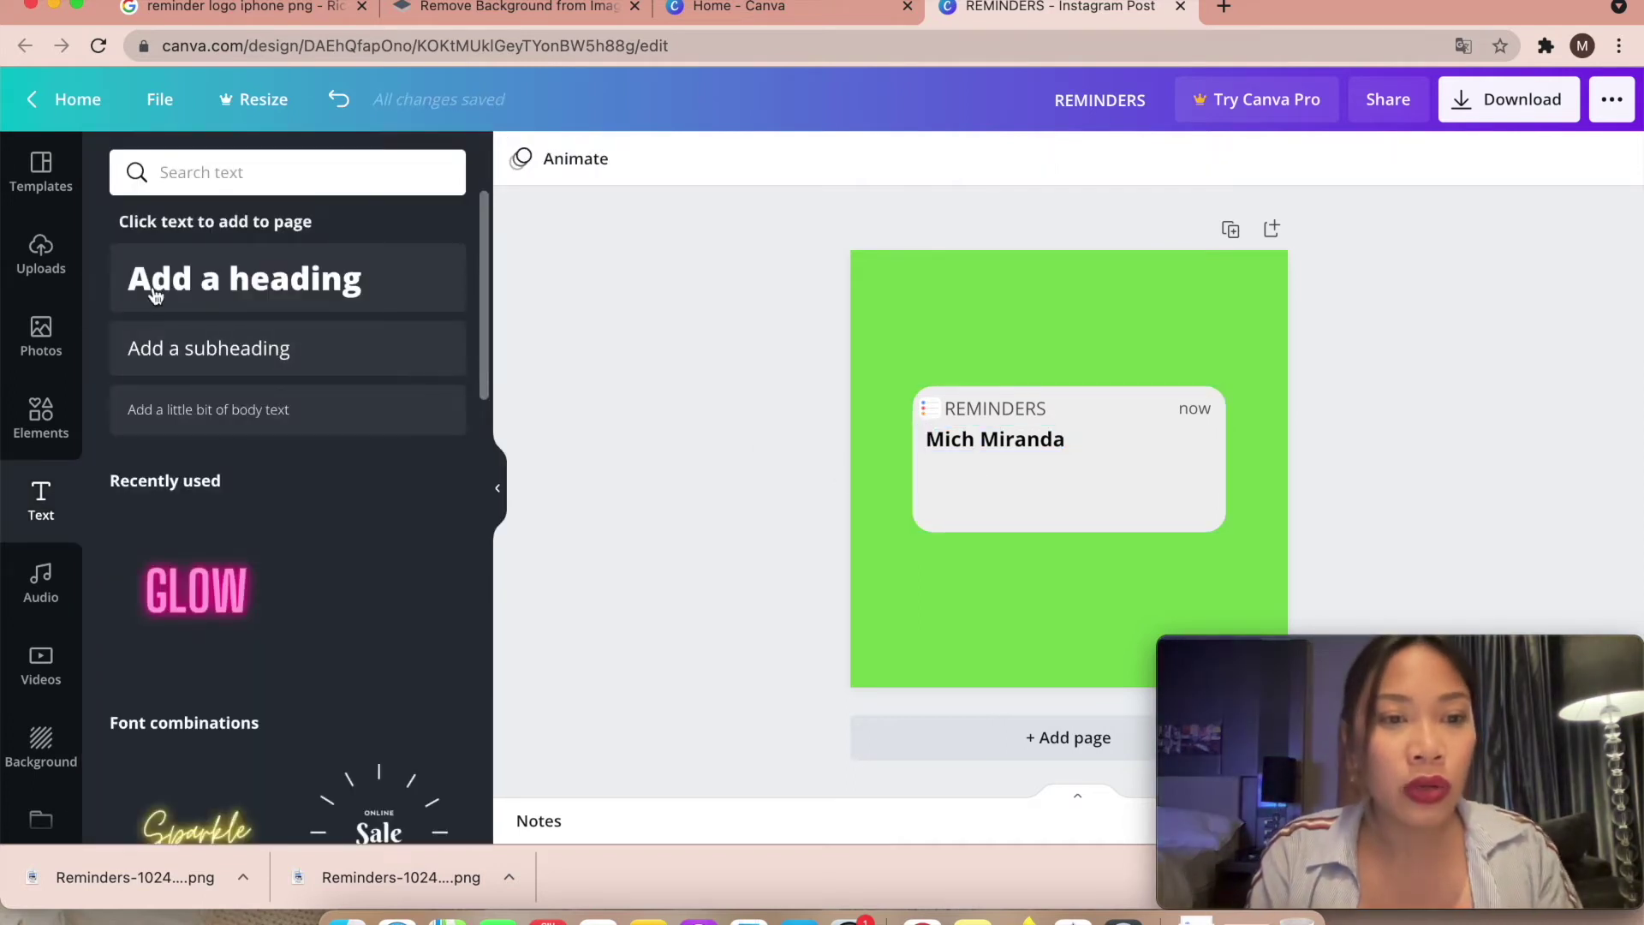
left_click(135, 348)
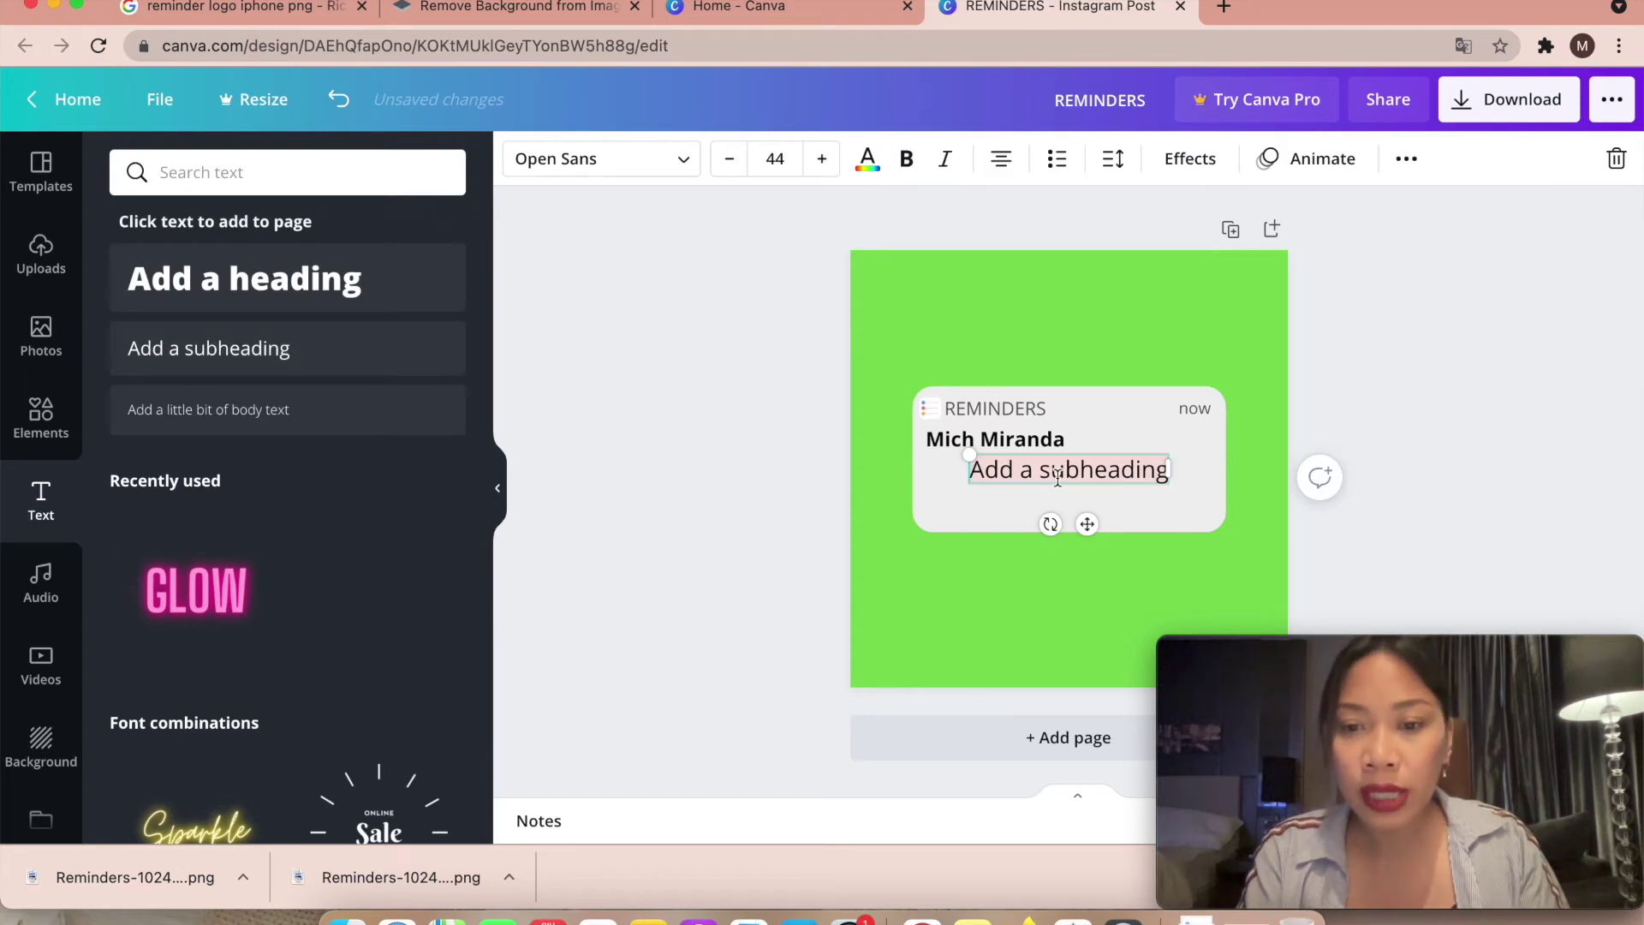
key("BackSpace")
type("how")
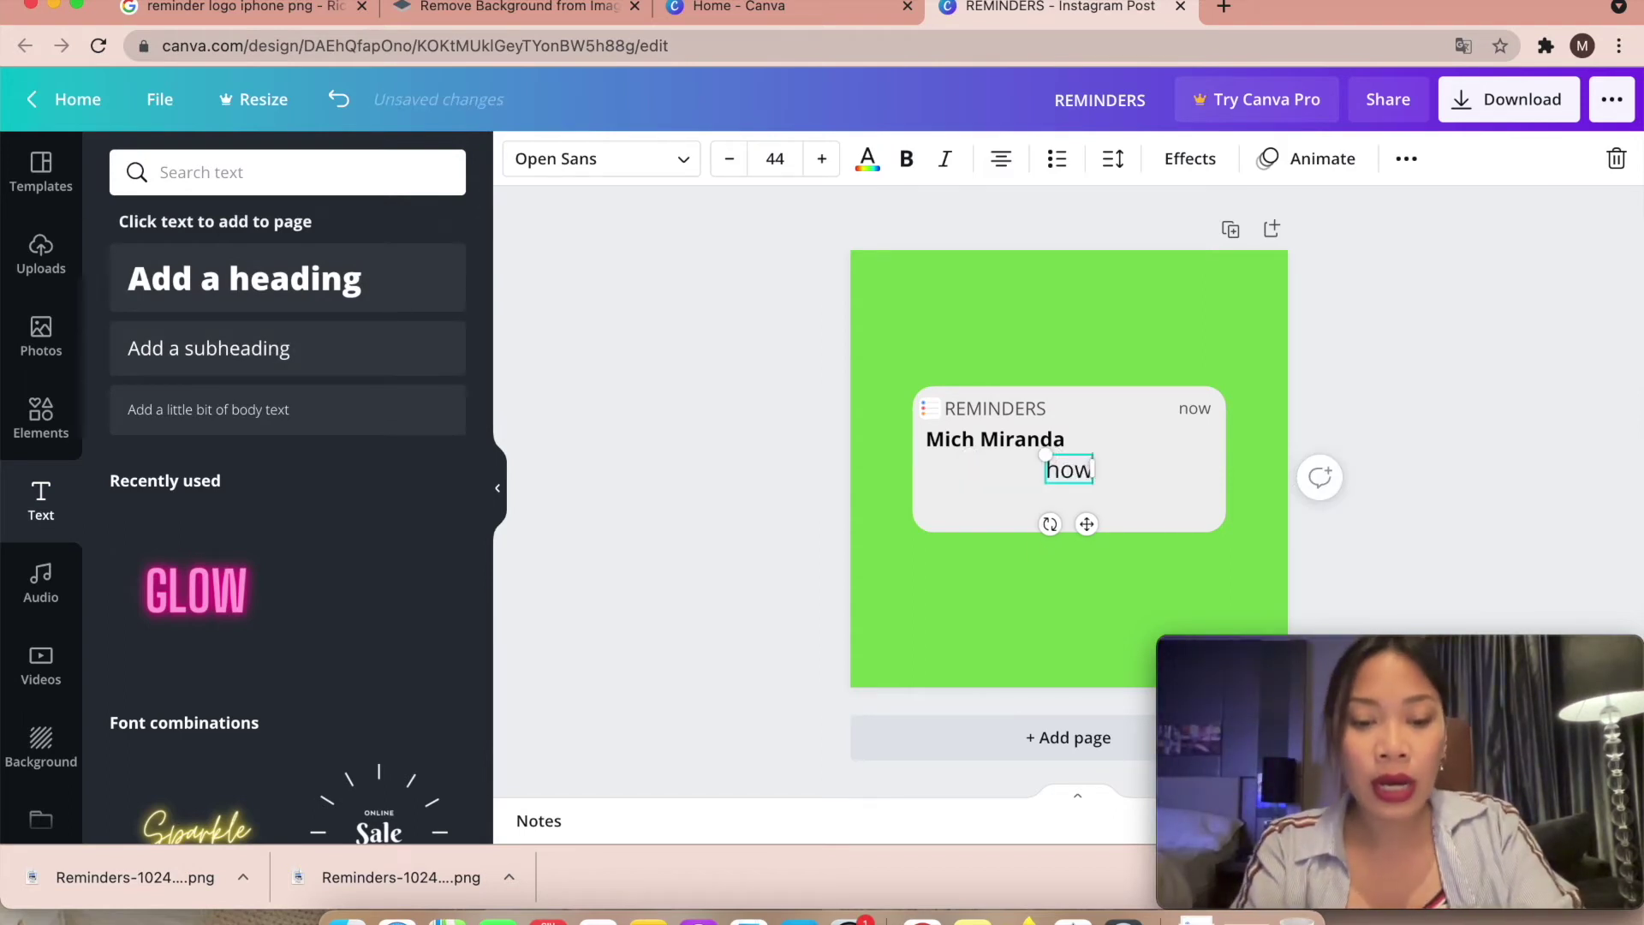
type(" to make")
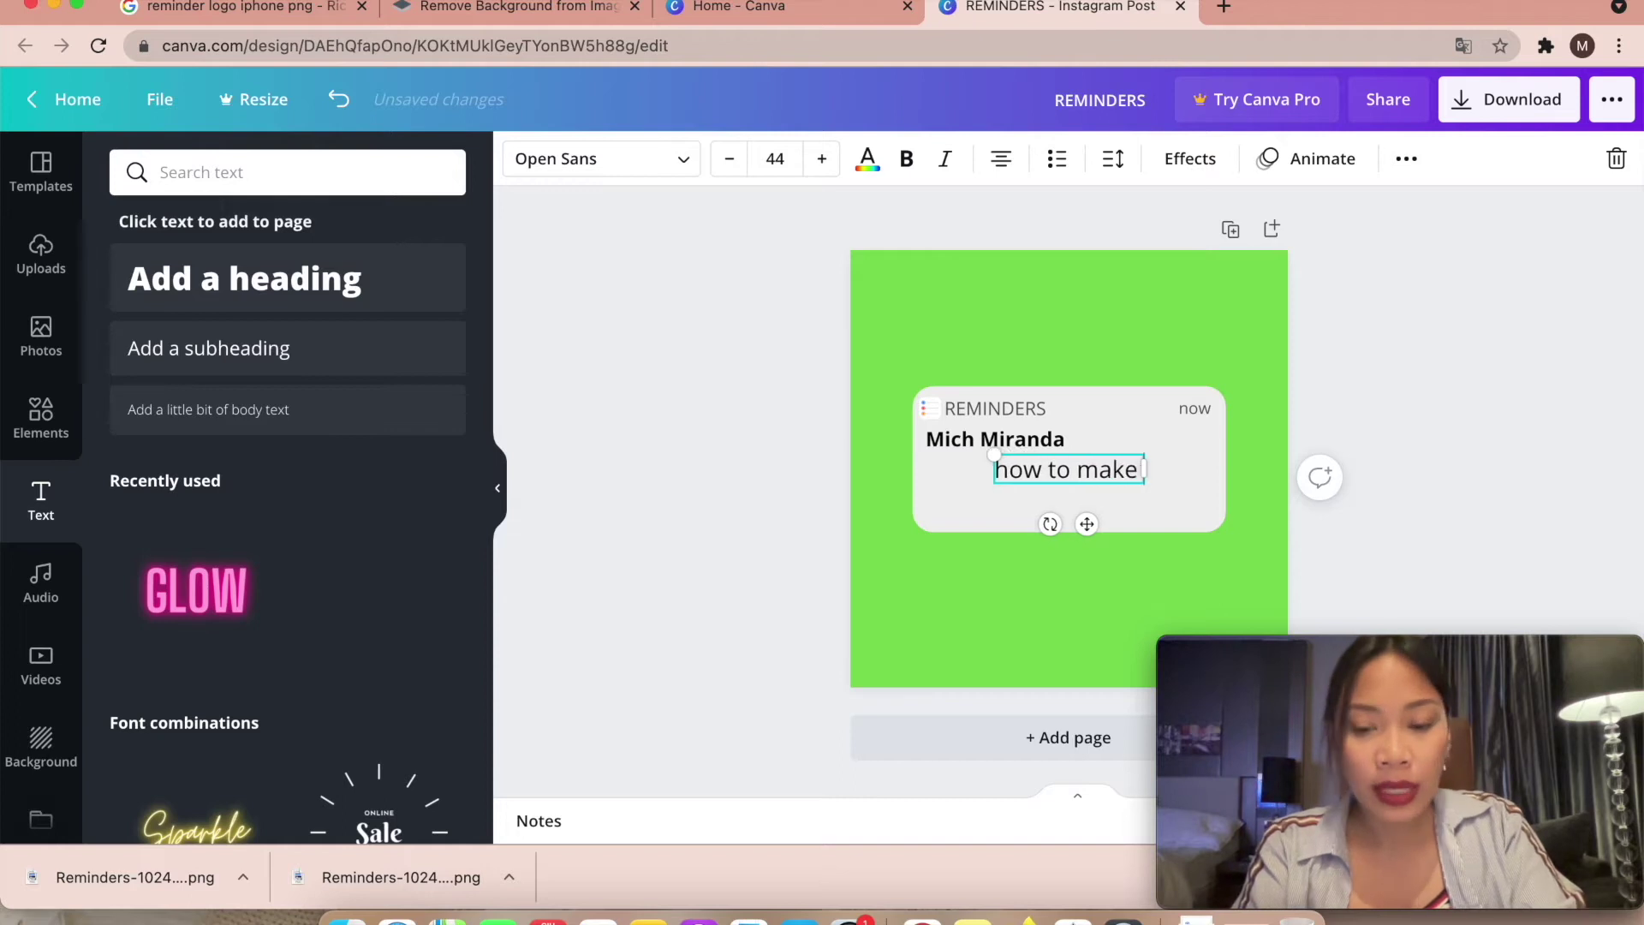
type(" ios")
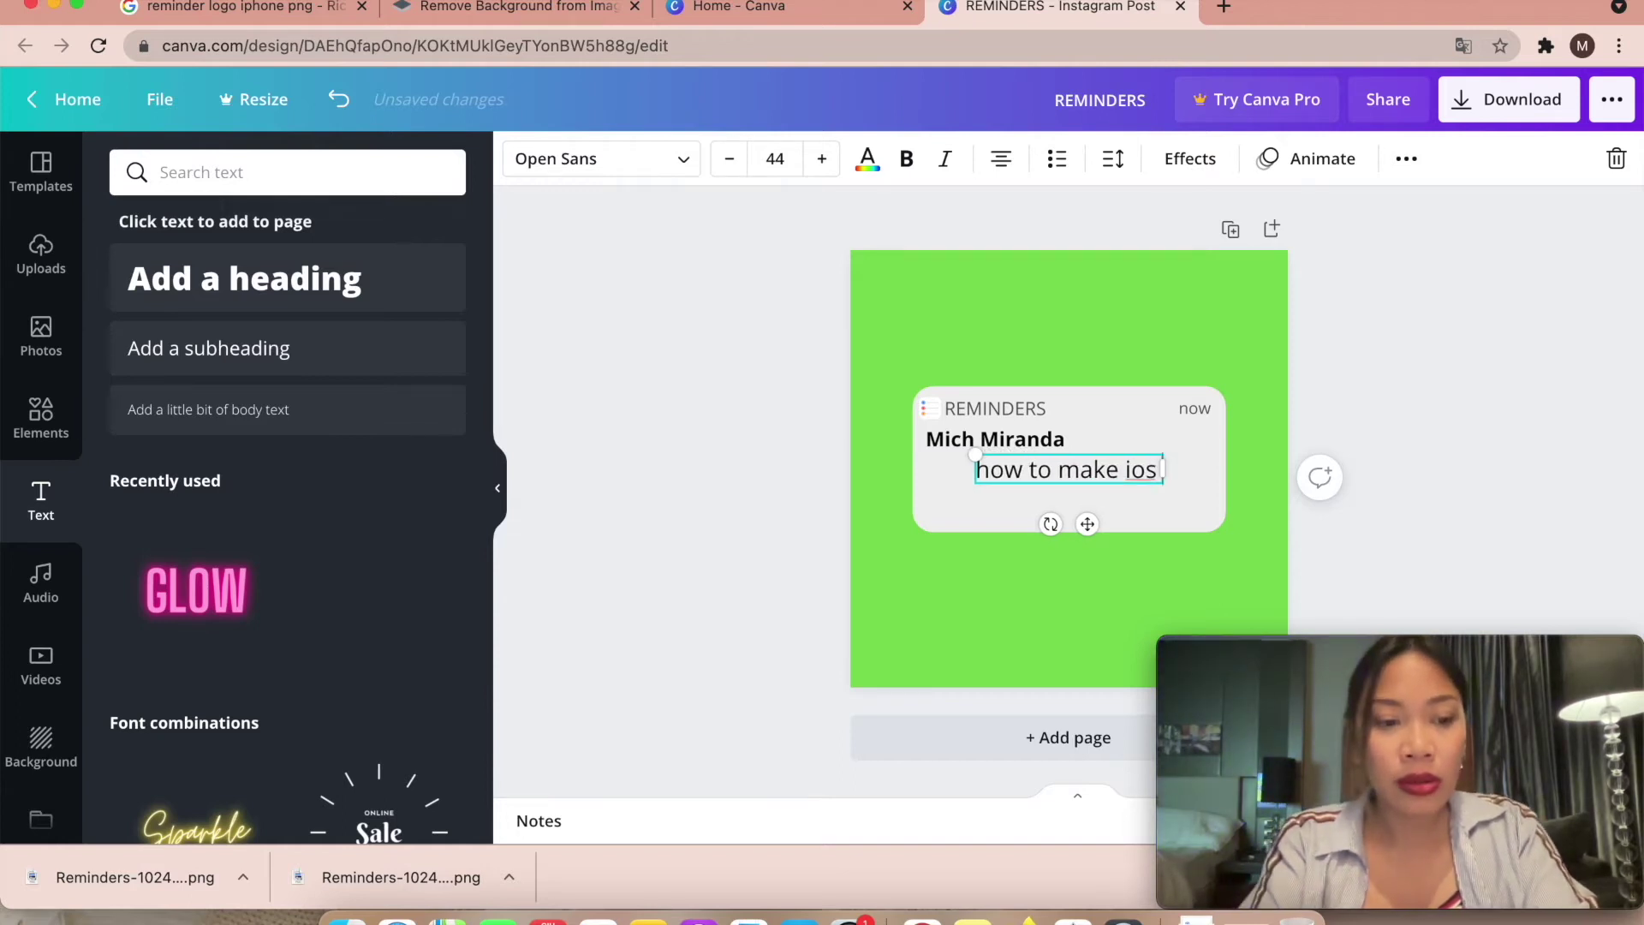
type(" notificatio")
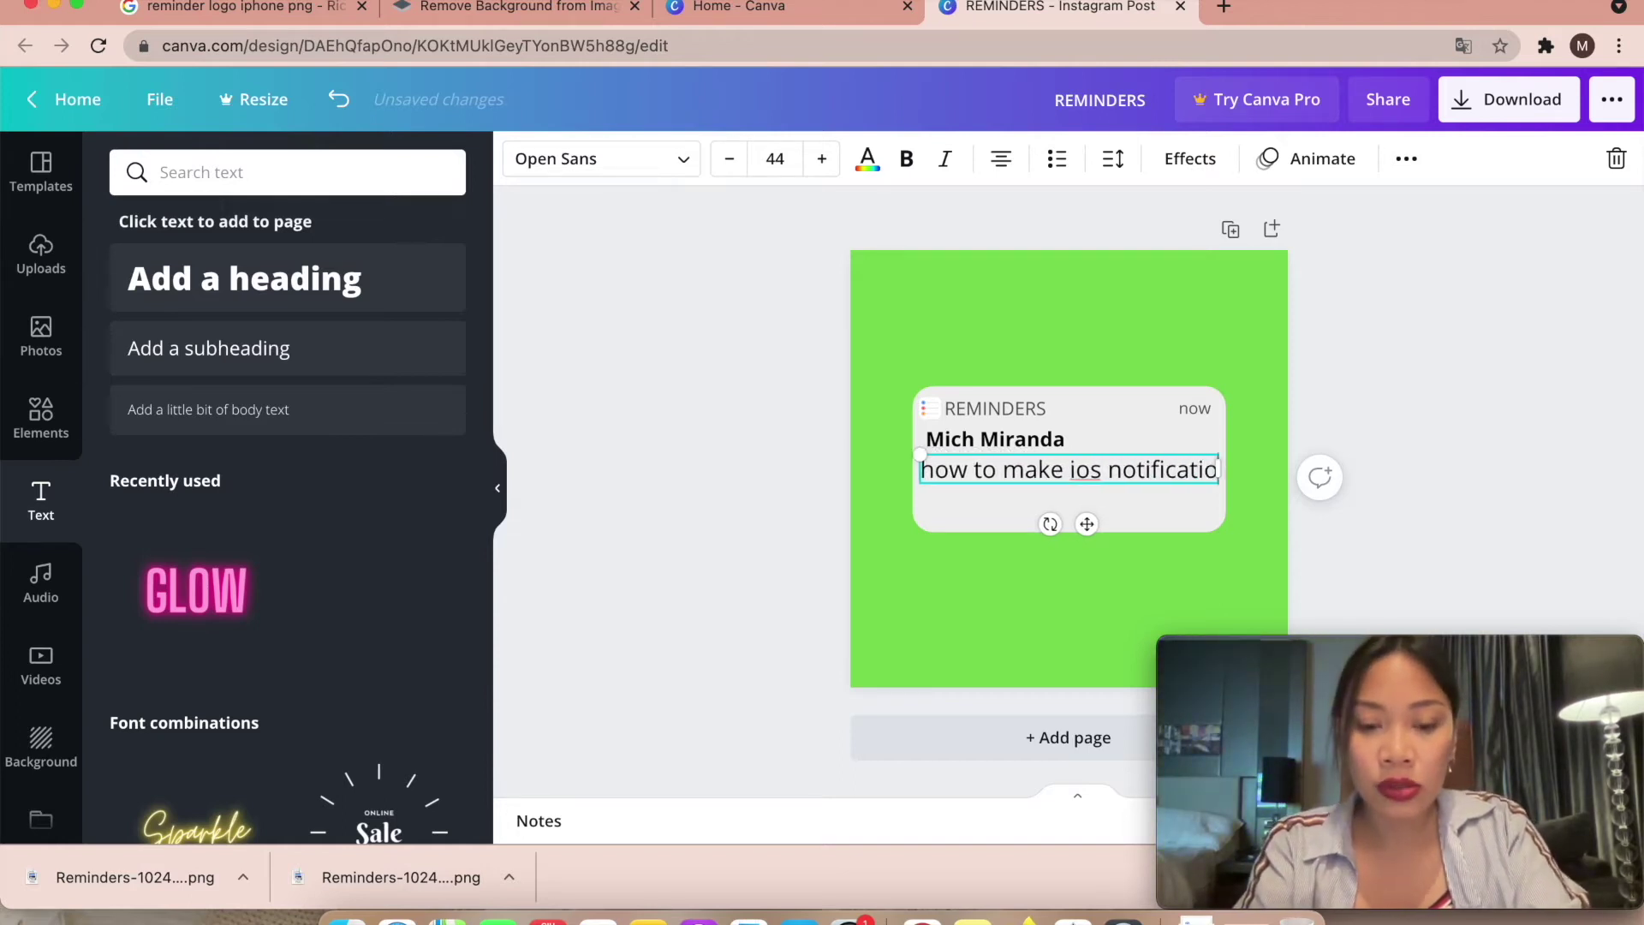
type("n intro")
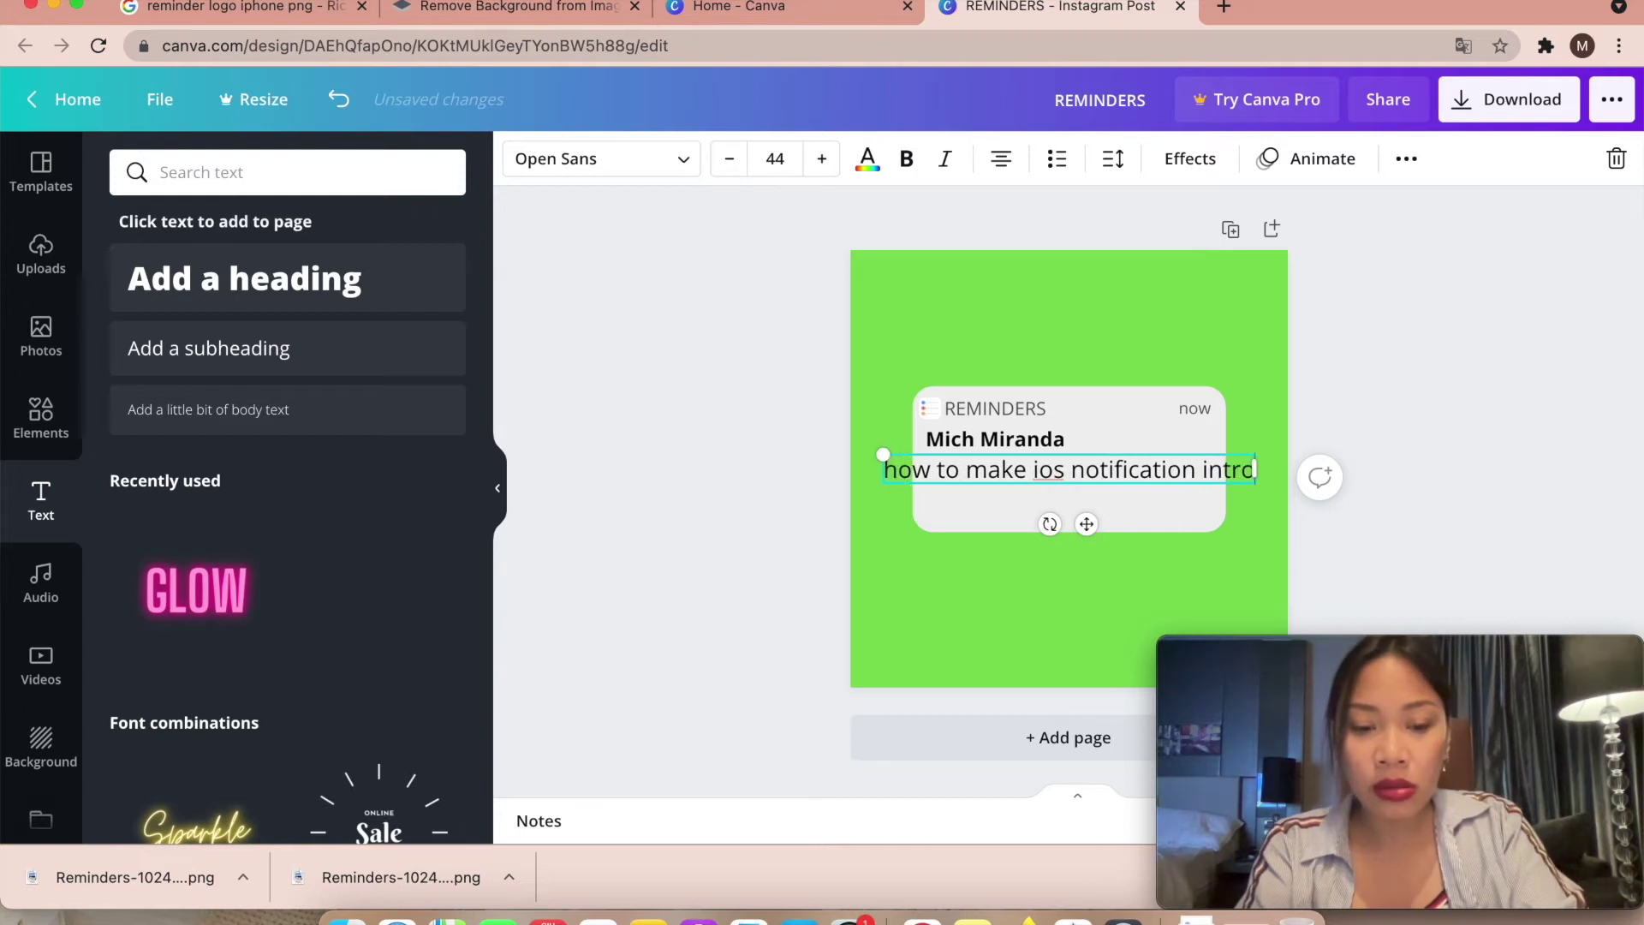
type(" with canva")
- Resize the message to 28 on two lines, left-align it, and place it beneath the name
left_click_drag(1289, 455, 1153, 472)
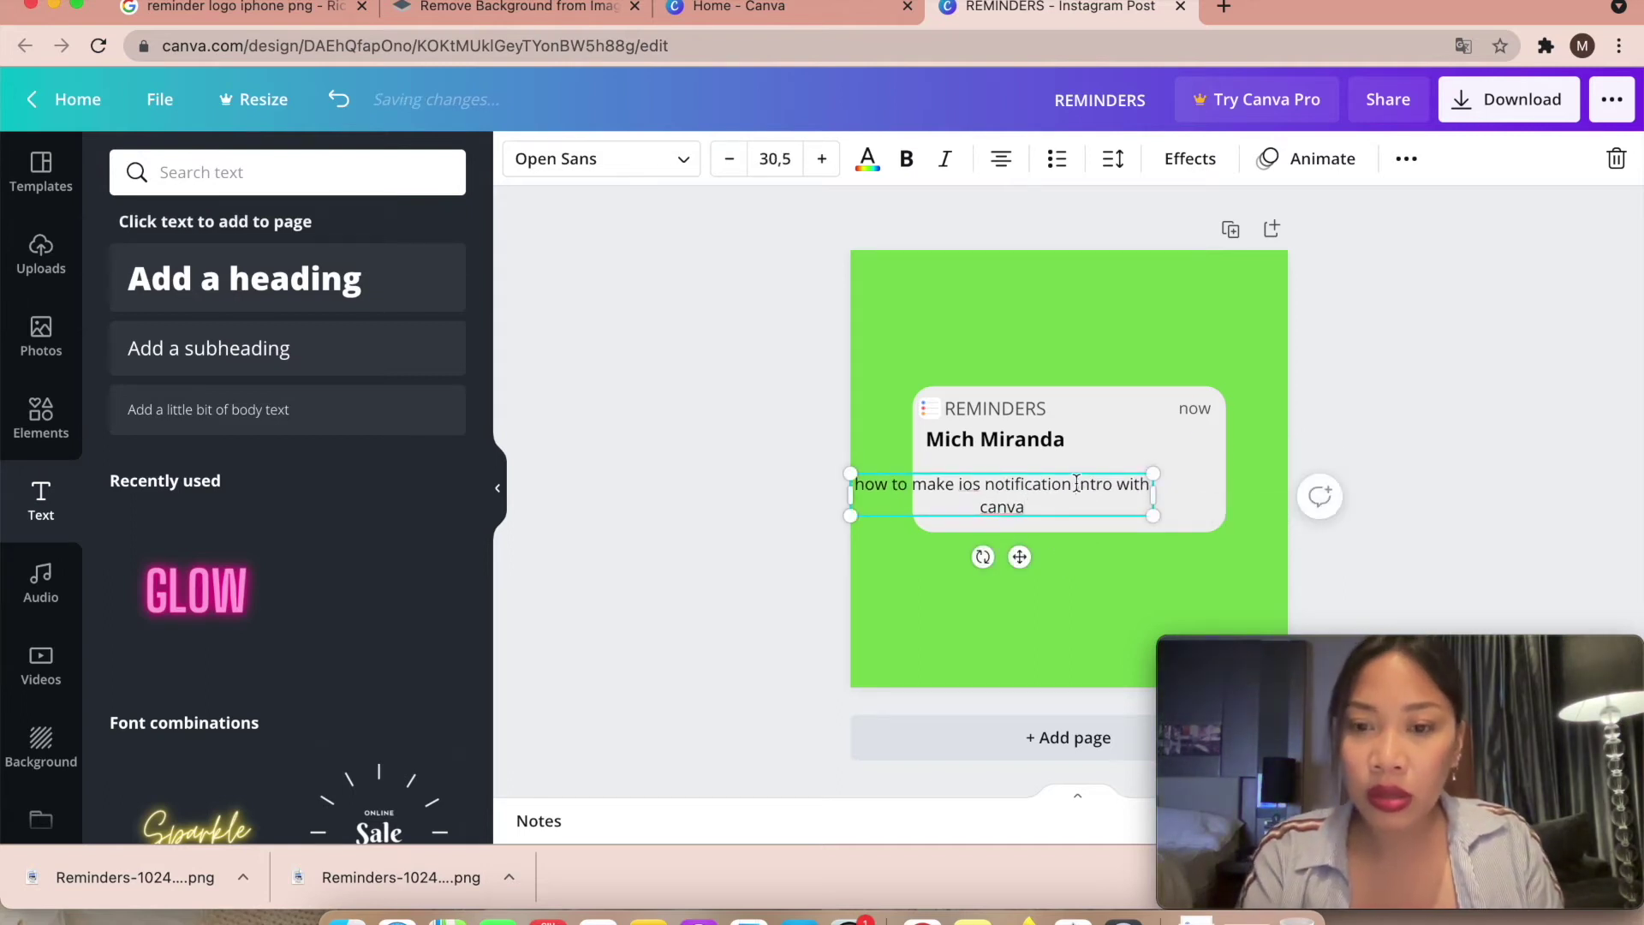
left_click_drag(850, 495, 891, 494)
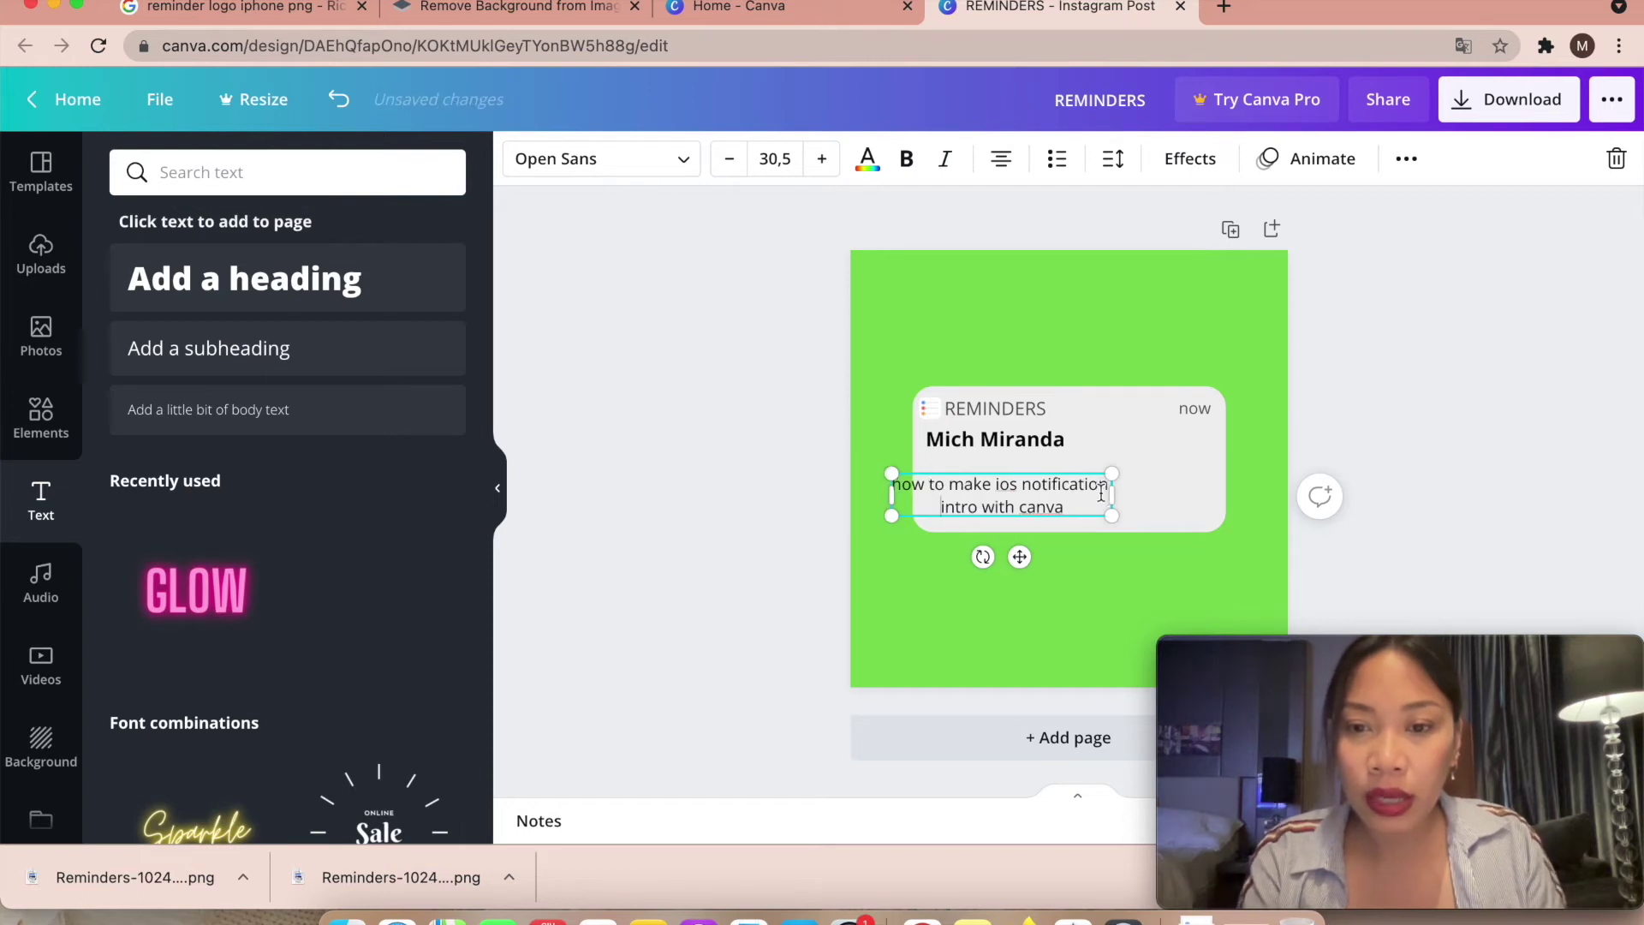
left_click_drag(1112, 474, 1093, 477)
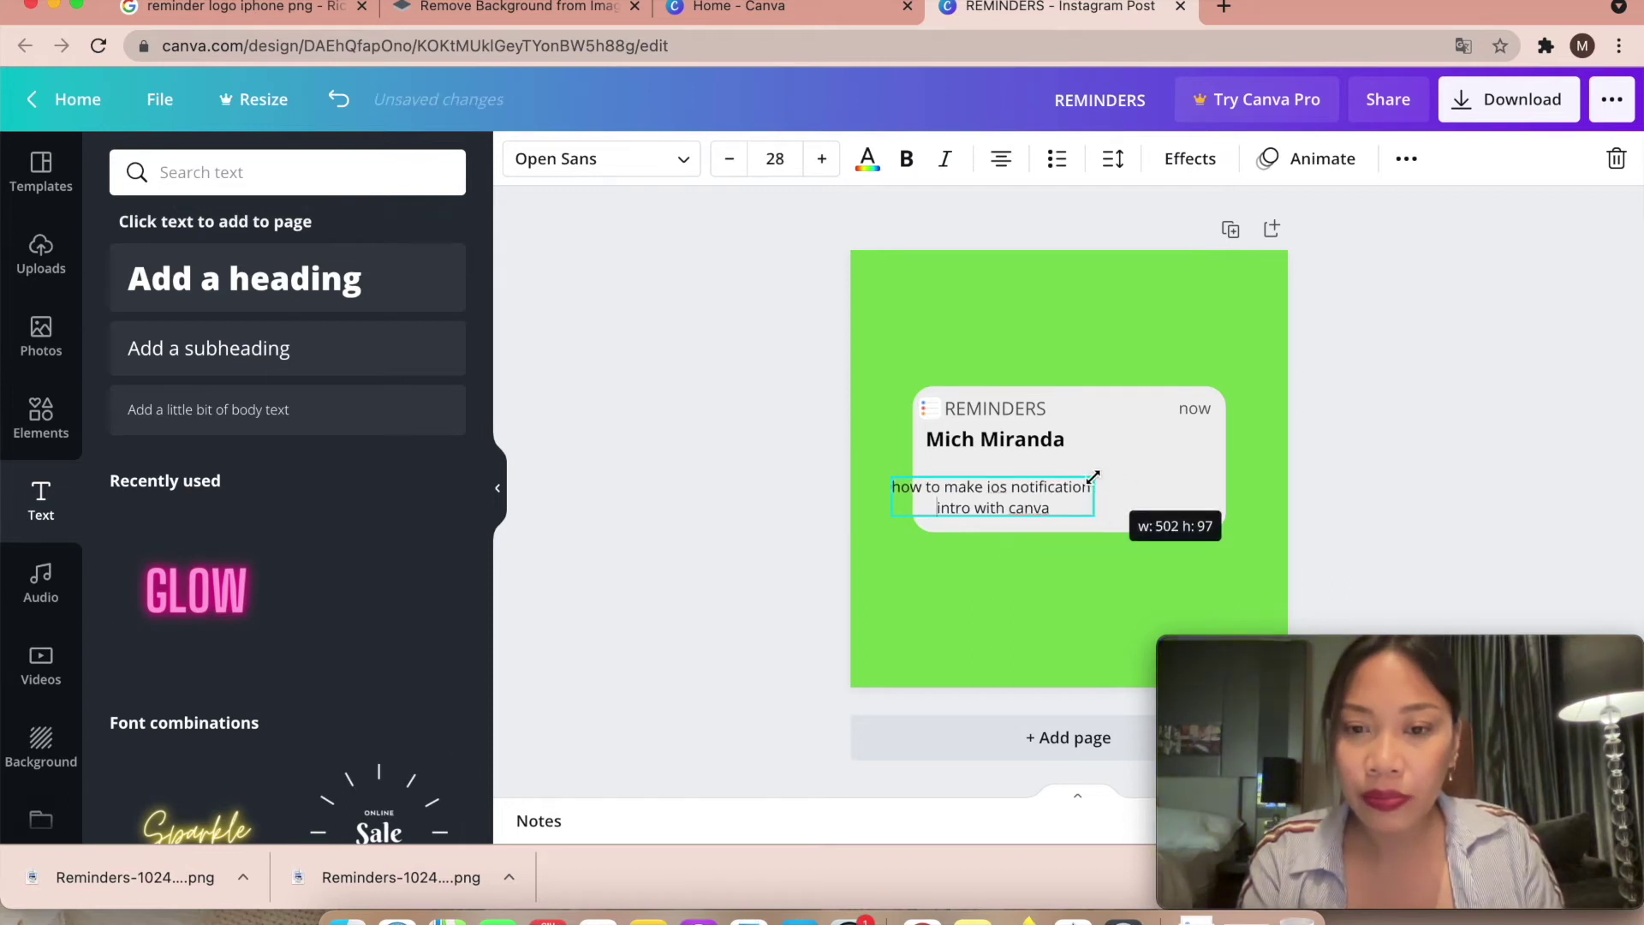
left_click_drag(1013, 556, 919, 461)
left_click(1000, 162)
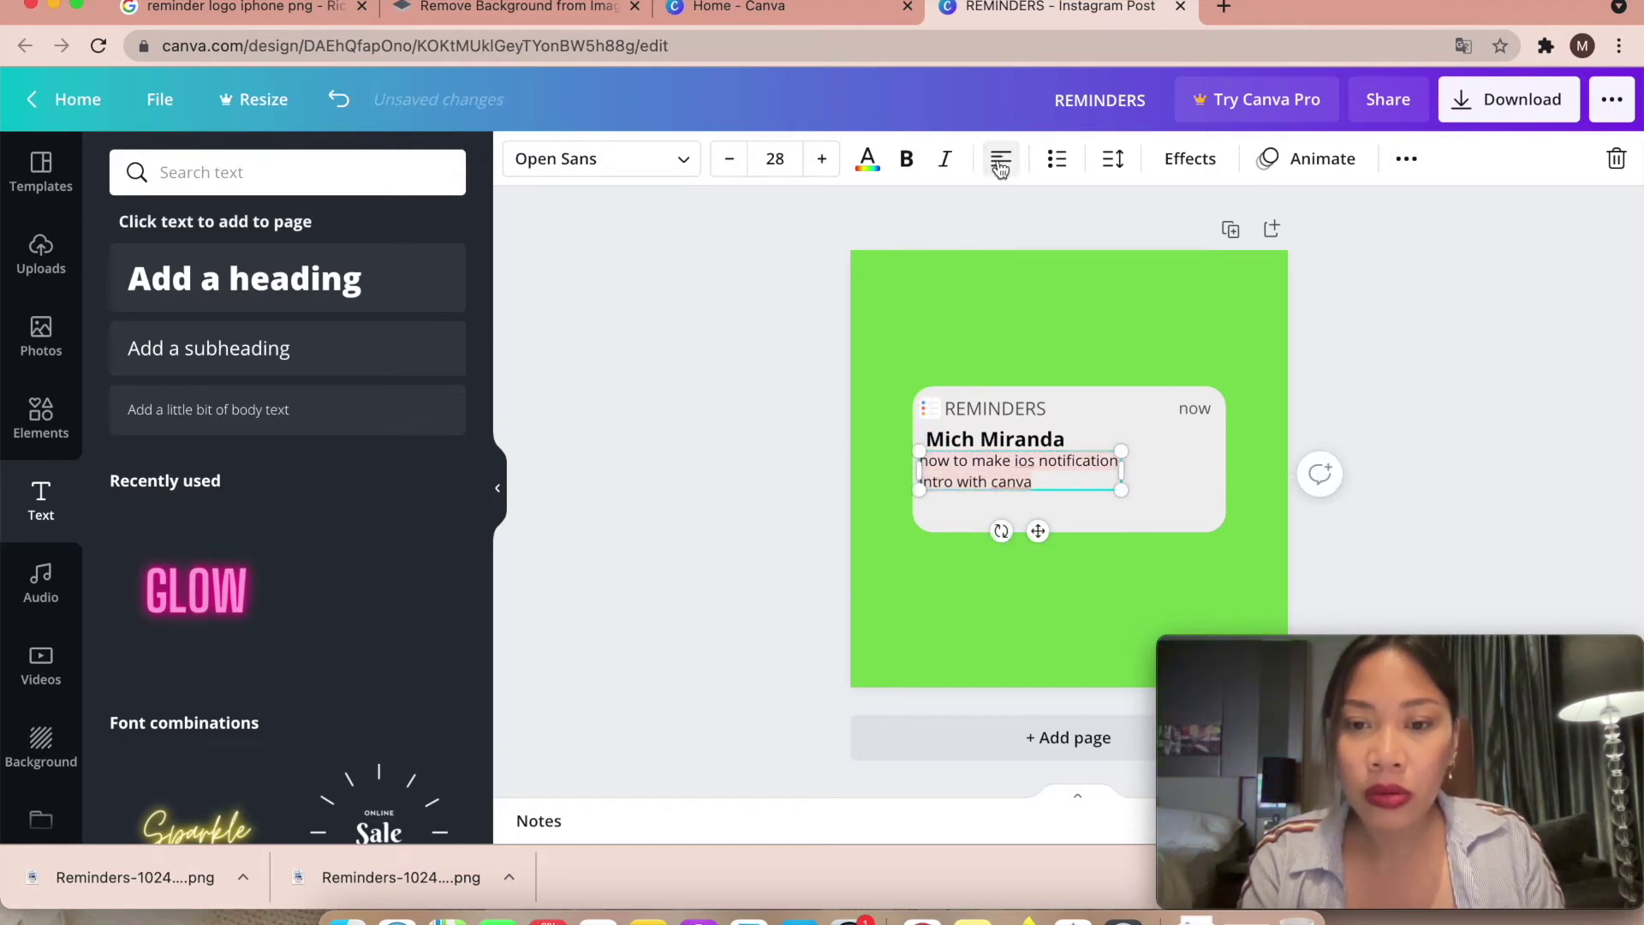
left_click_drag(1039, 530, 1049, 542)
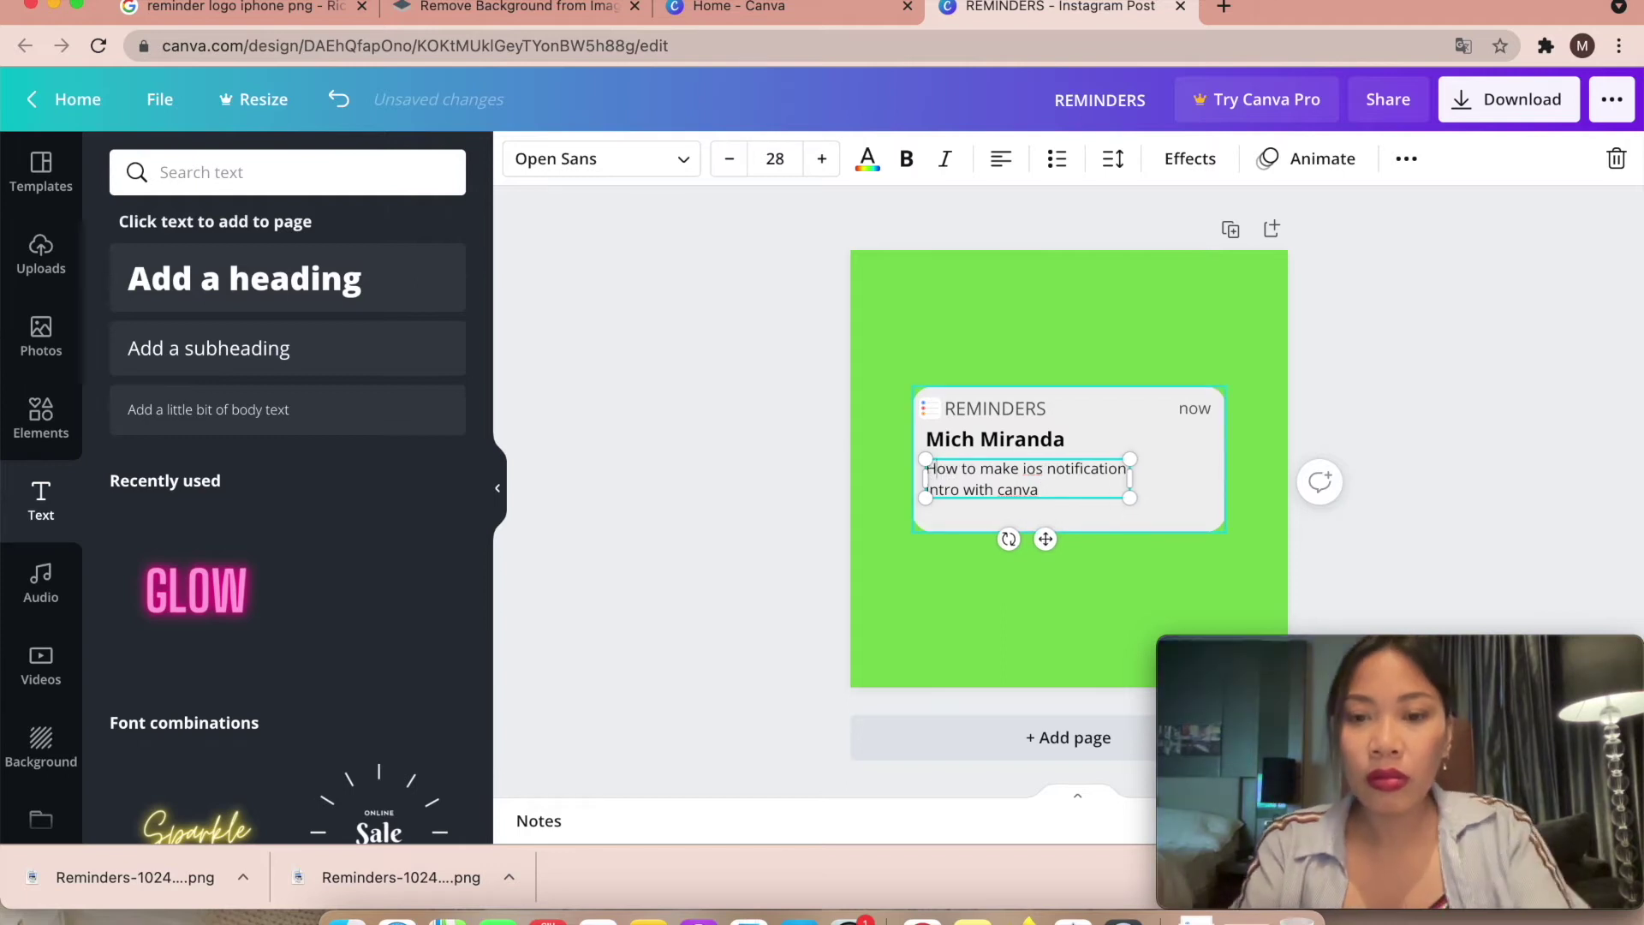
- Change the message line's font to Open Sans Hebrew Light and slightly resize its text box
left_click(591, 159)
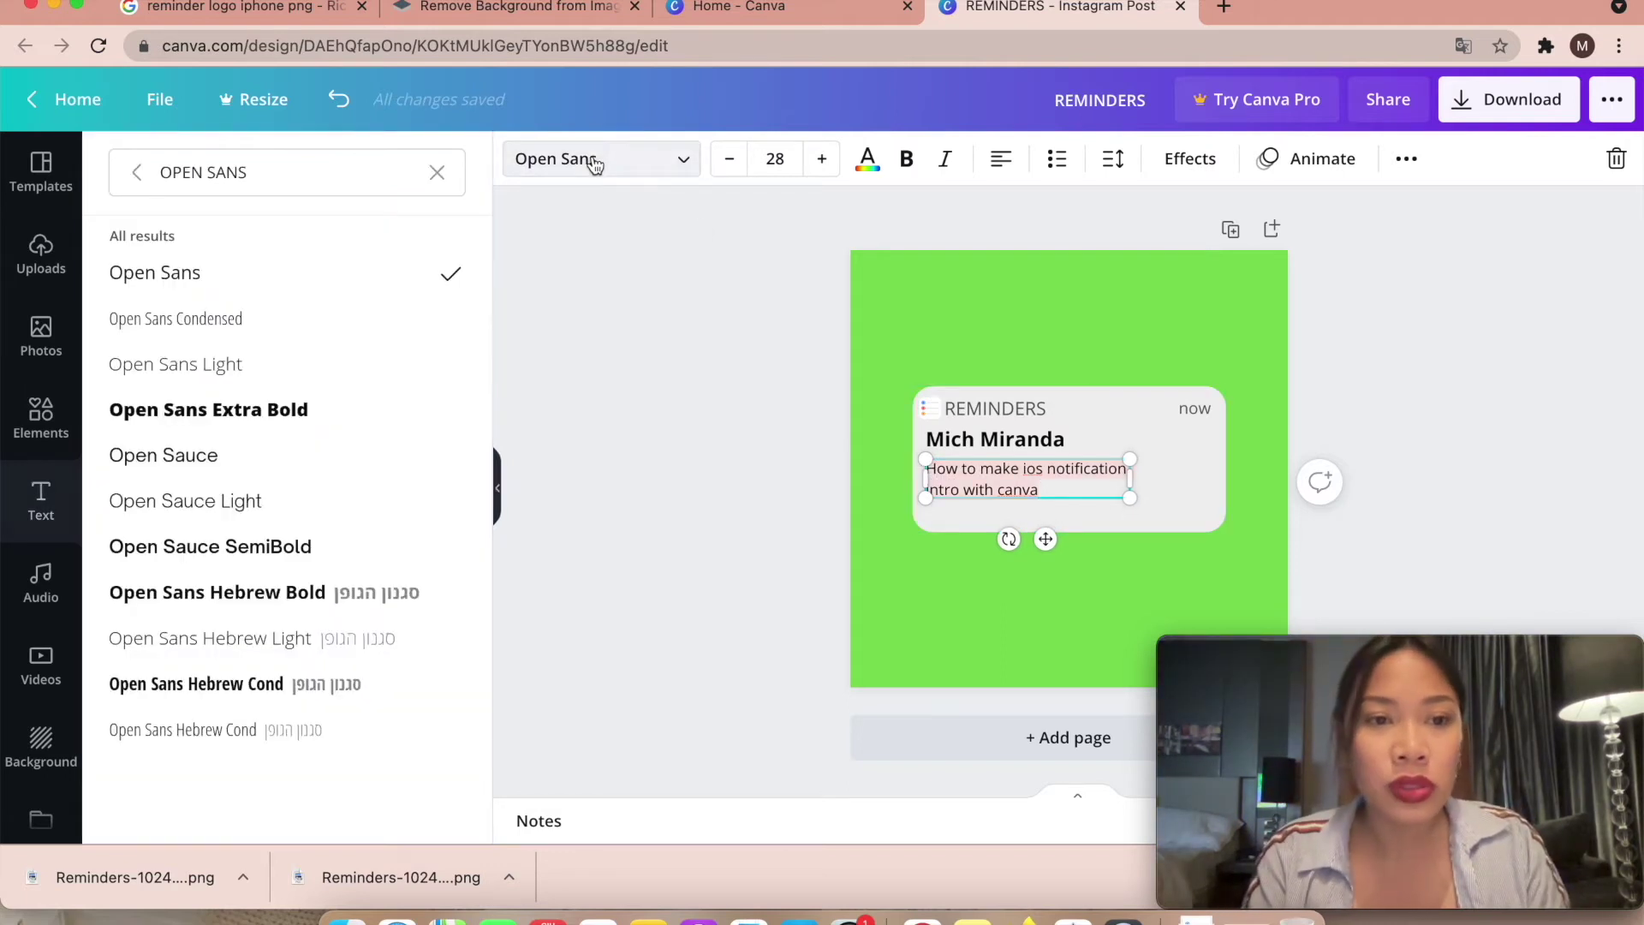
left_click(346, 166)
type("he")
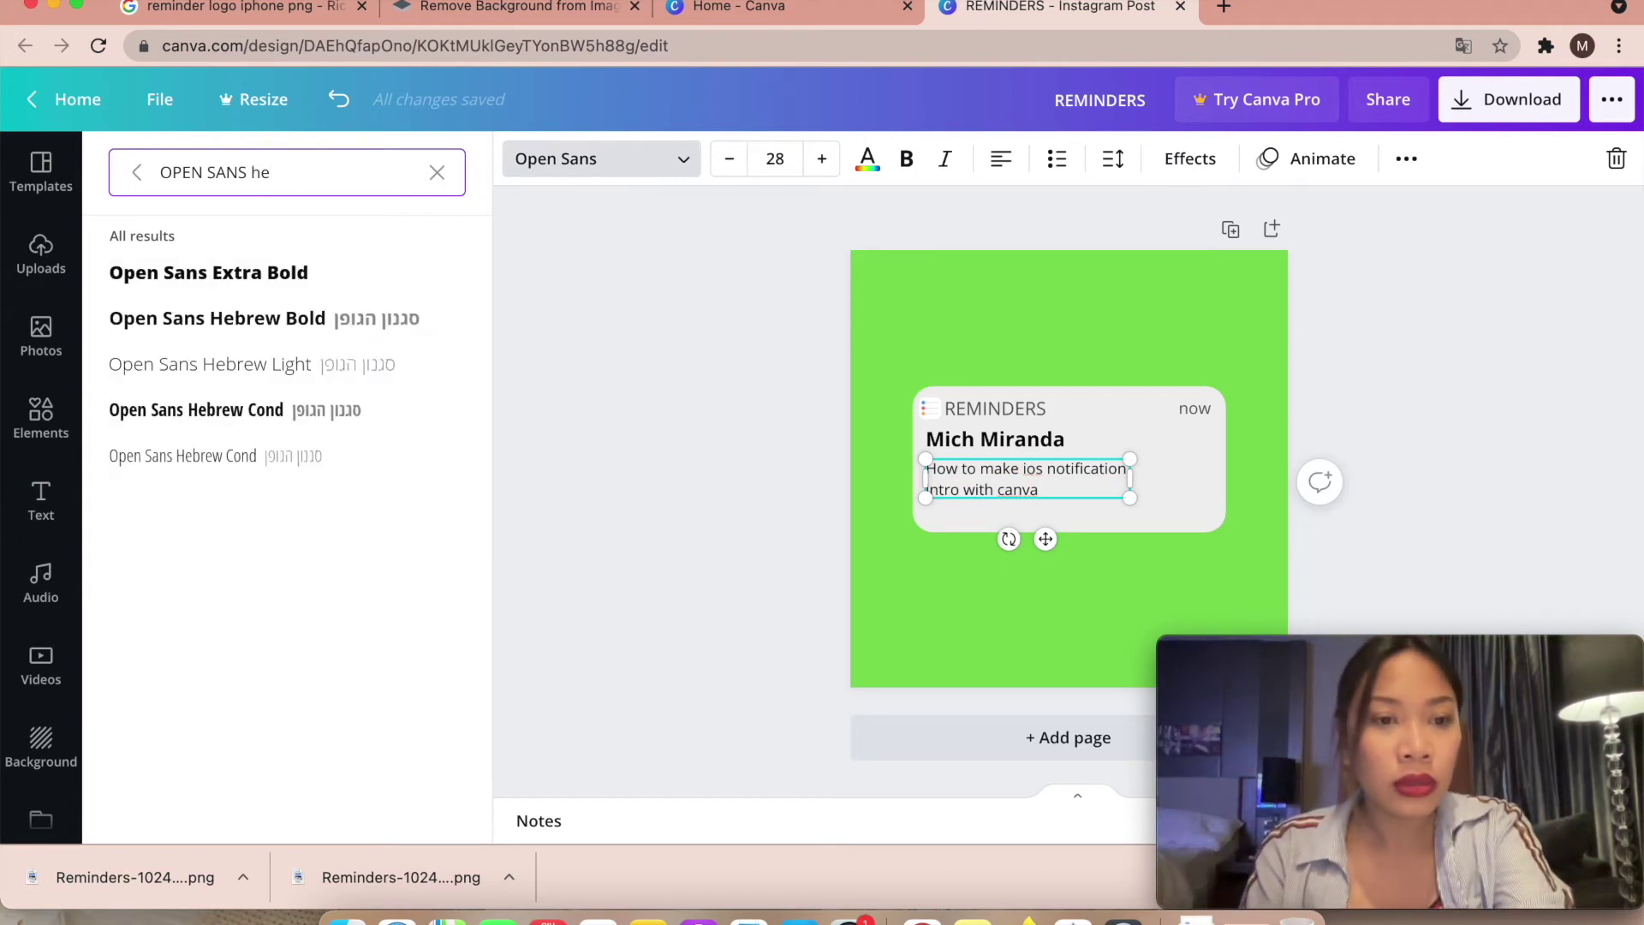
left_click(170, 368)
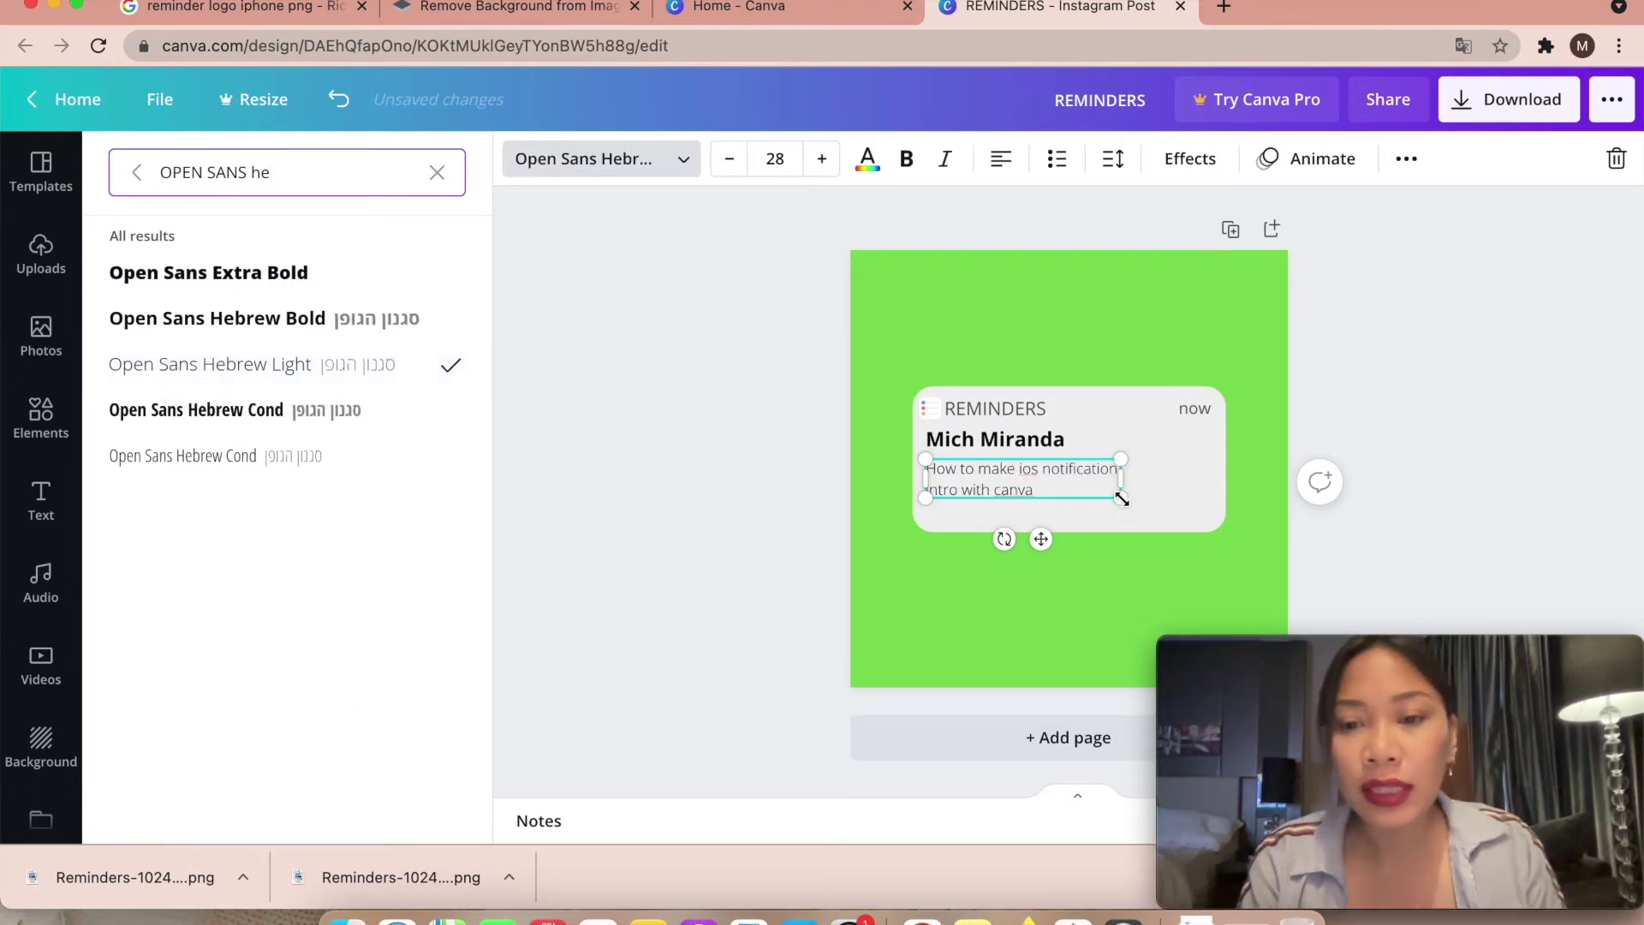
left_click_drag(1118, 499, 1122, 500)
left_click(707, 501)
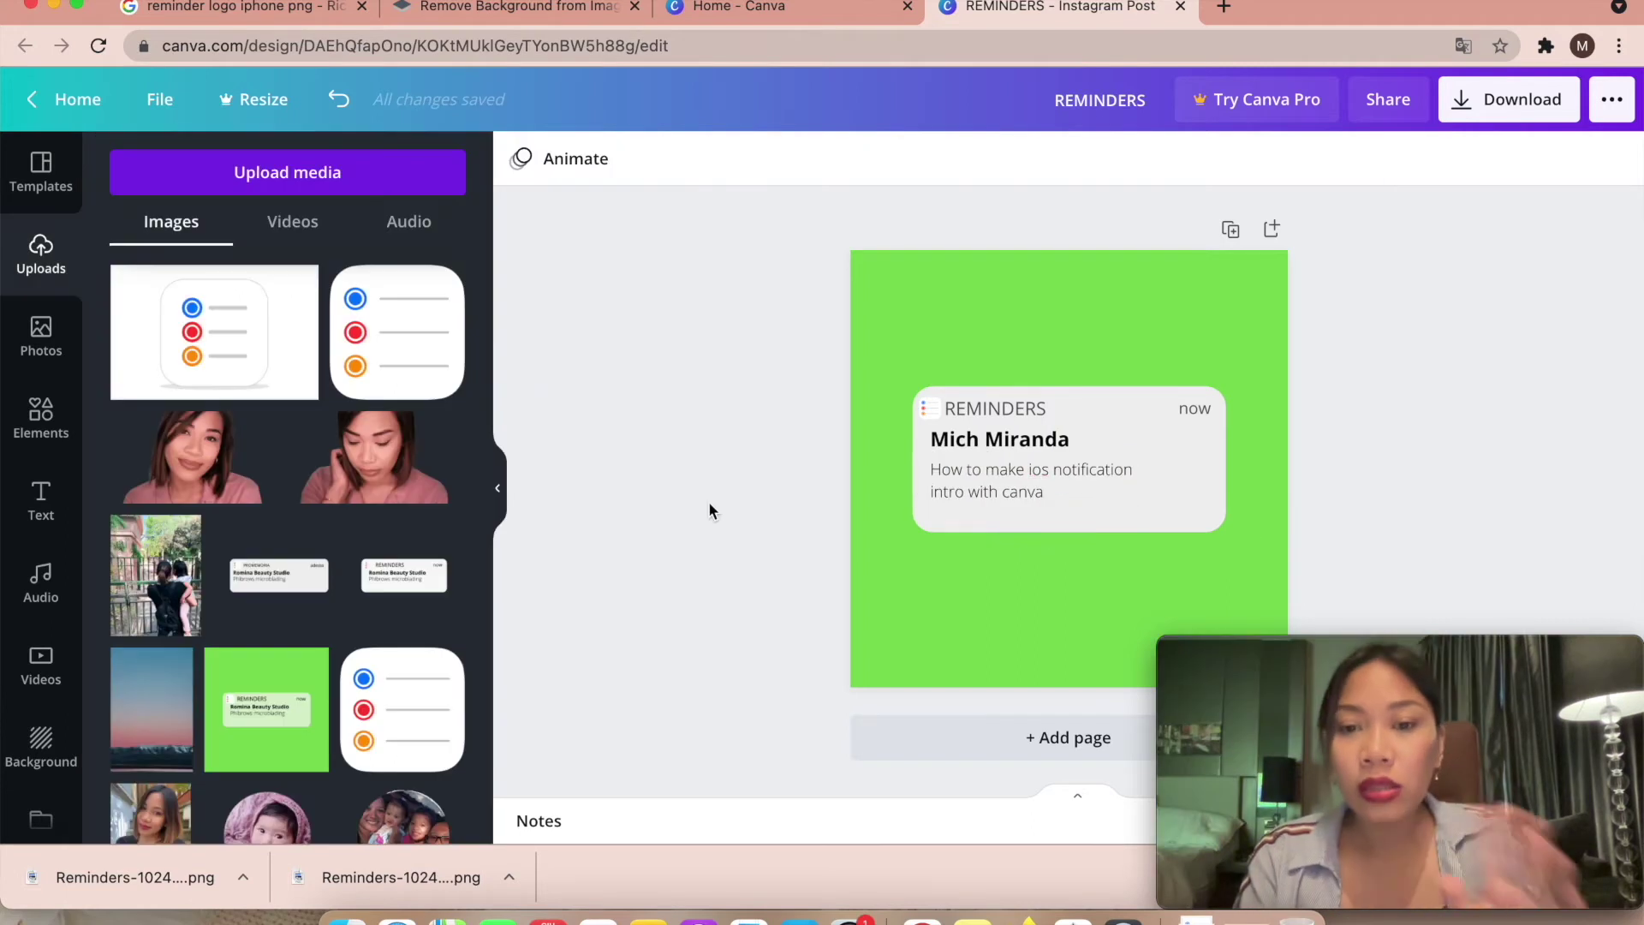
- Group the card, logo and text elements into one, then set its transparency to 88
left_click_drag(737, 382, 1410, 557)
left_click(1468, 160)
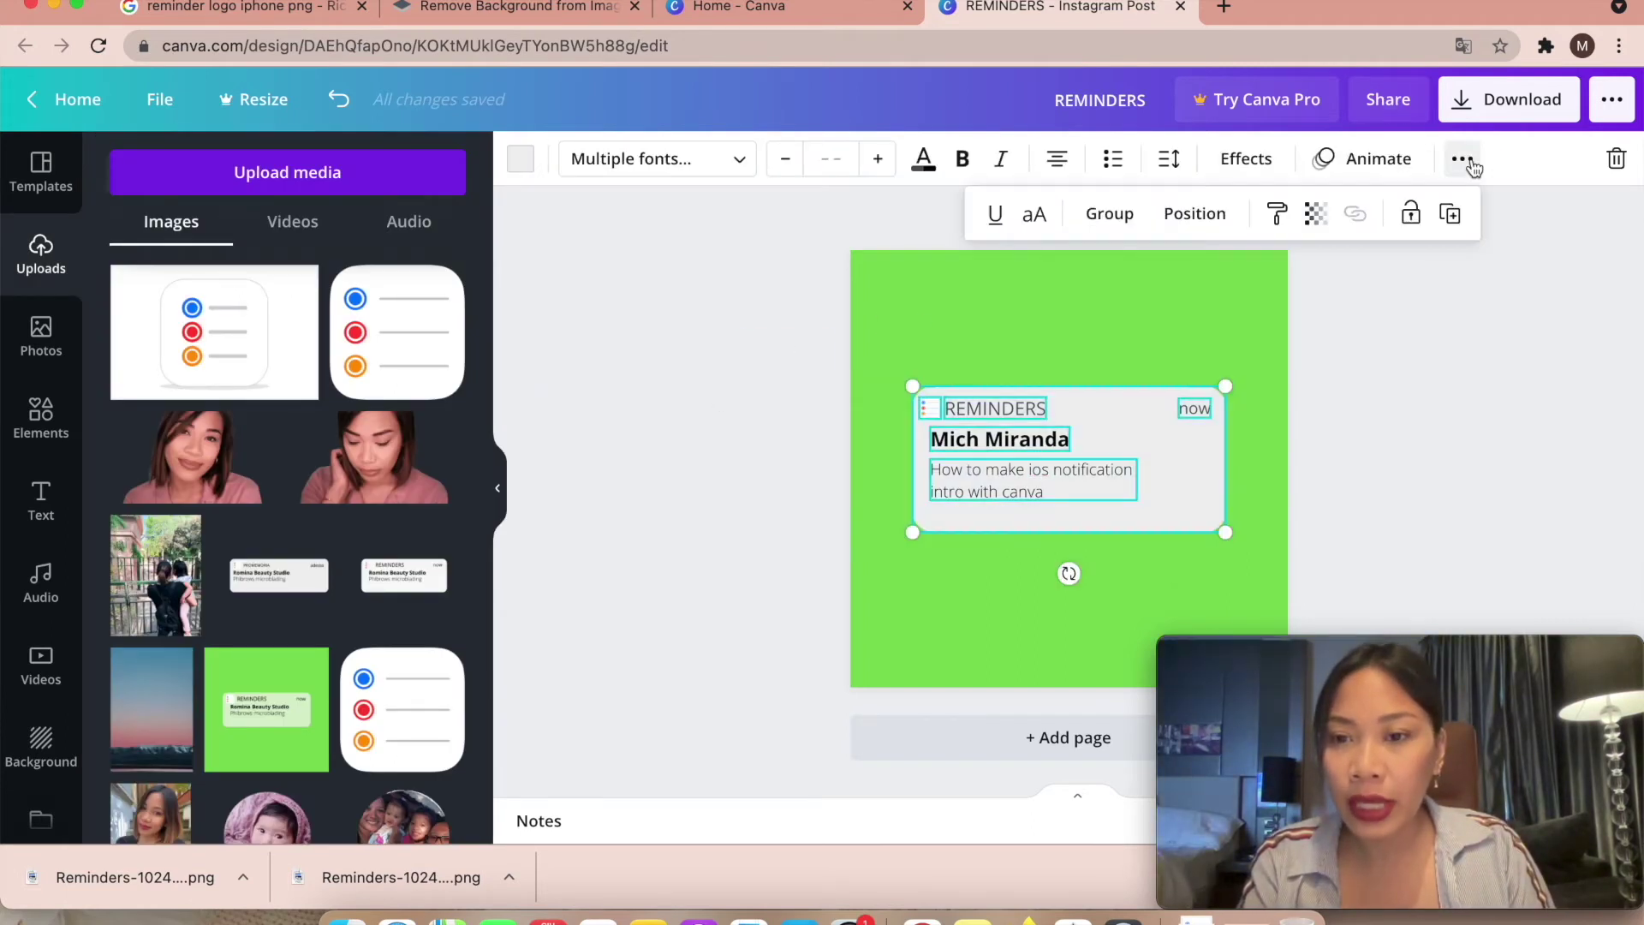
left_click(1106, 221)
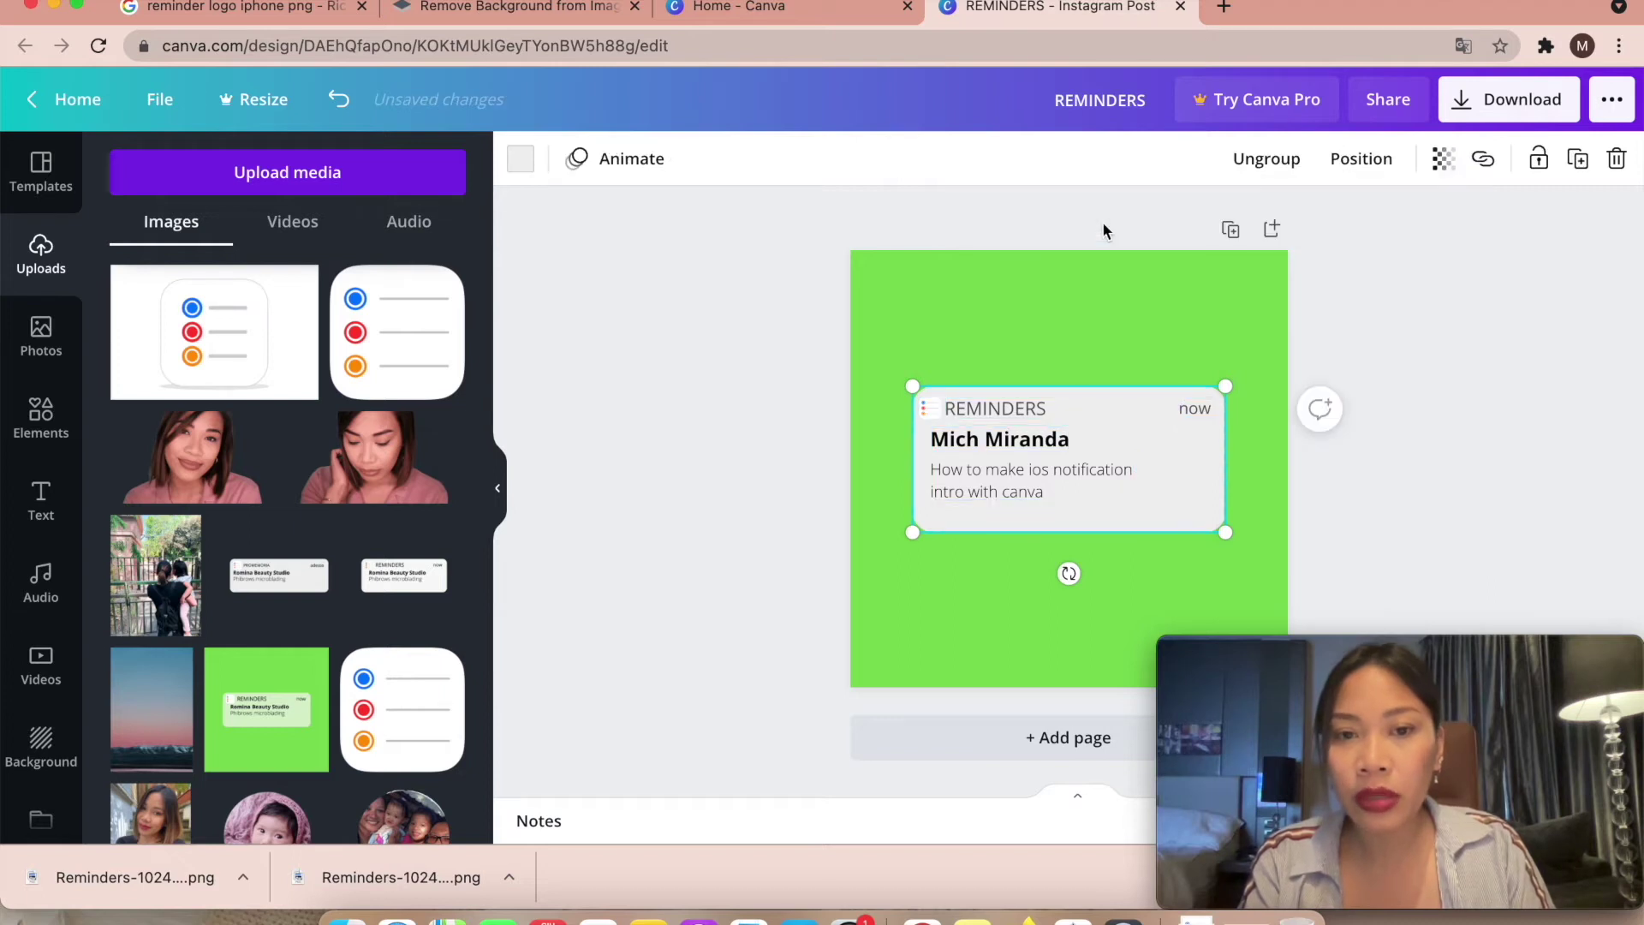
left_click(1444, 158)
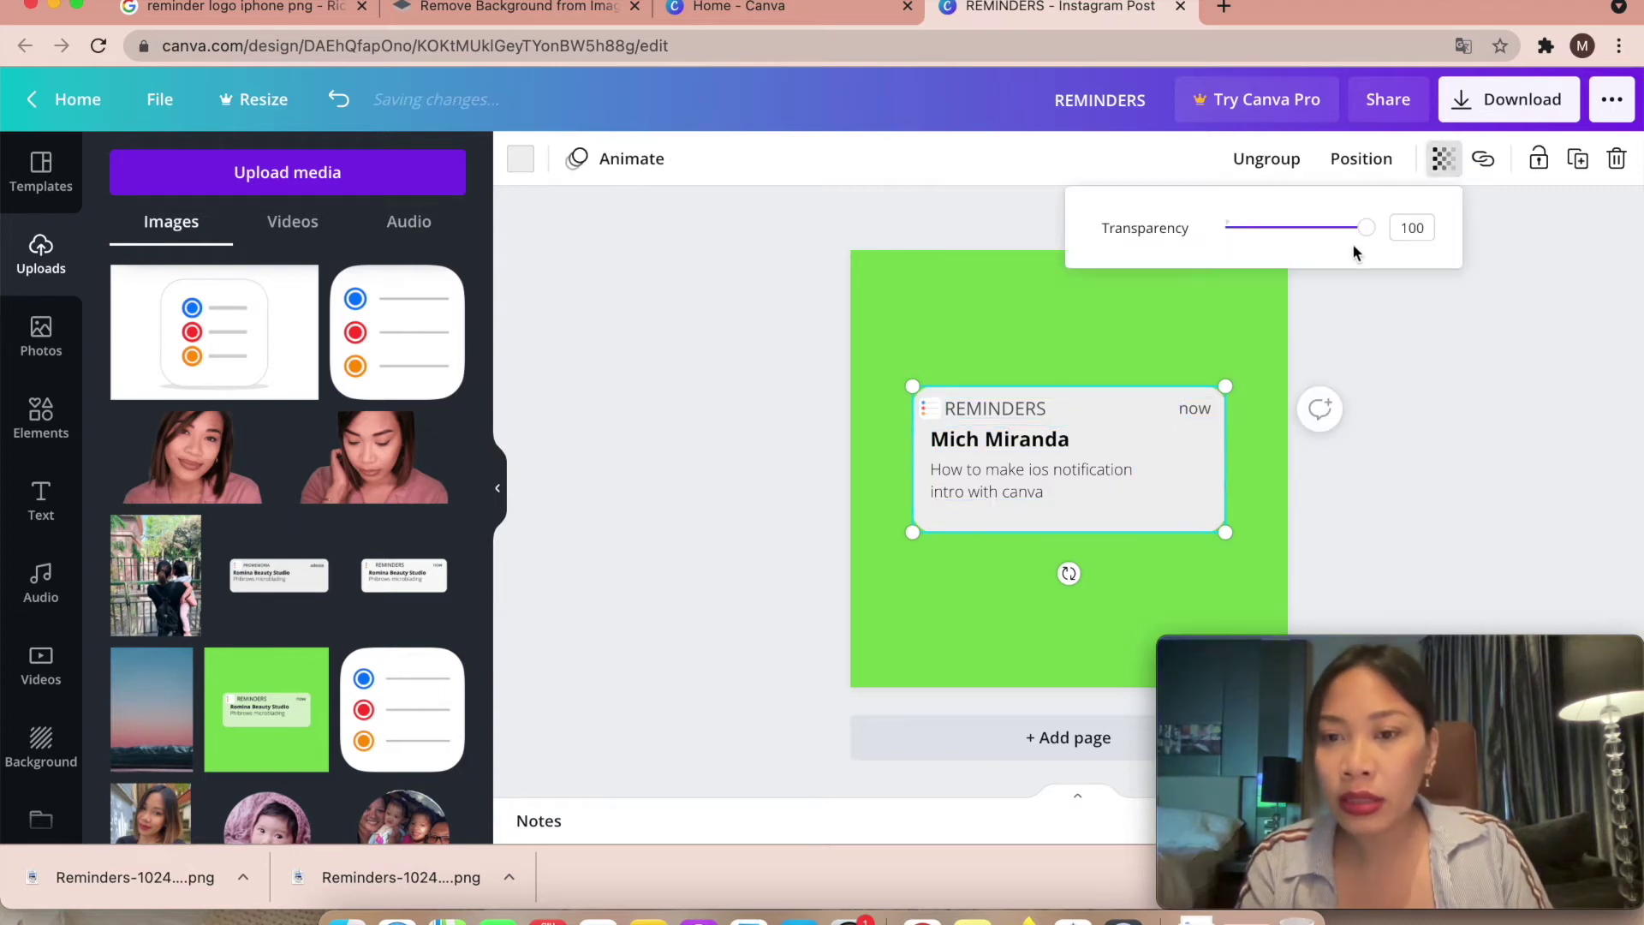
left_click_drag(1364, 237, 1352, 240)
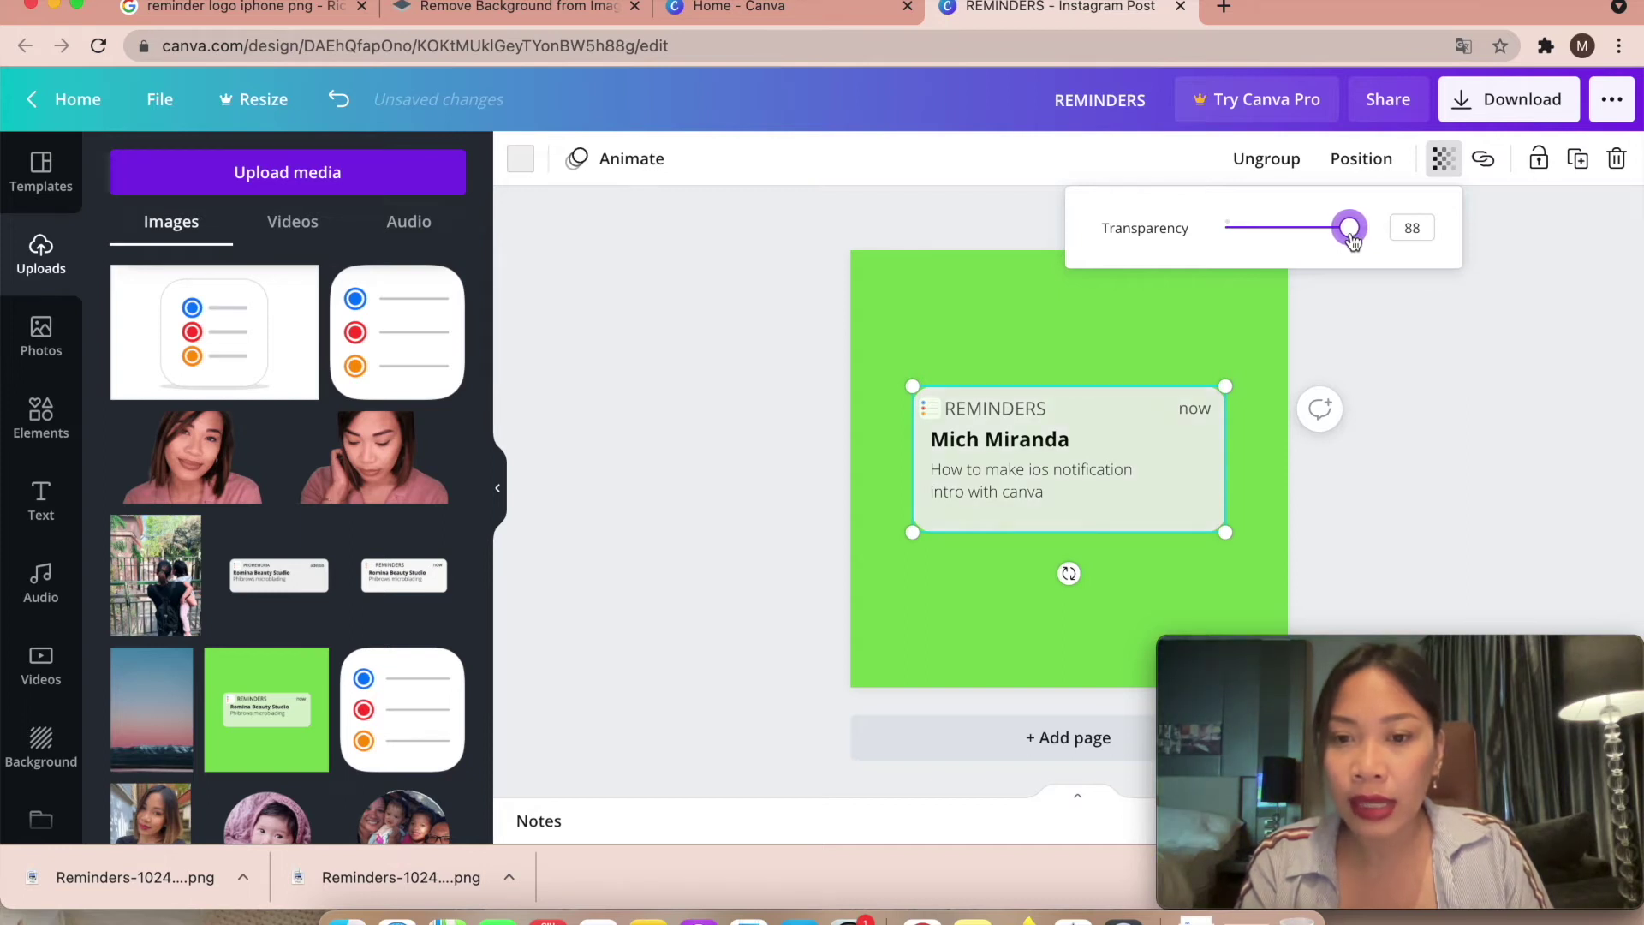
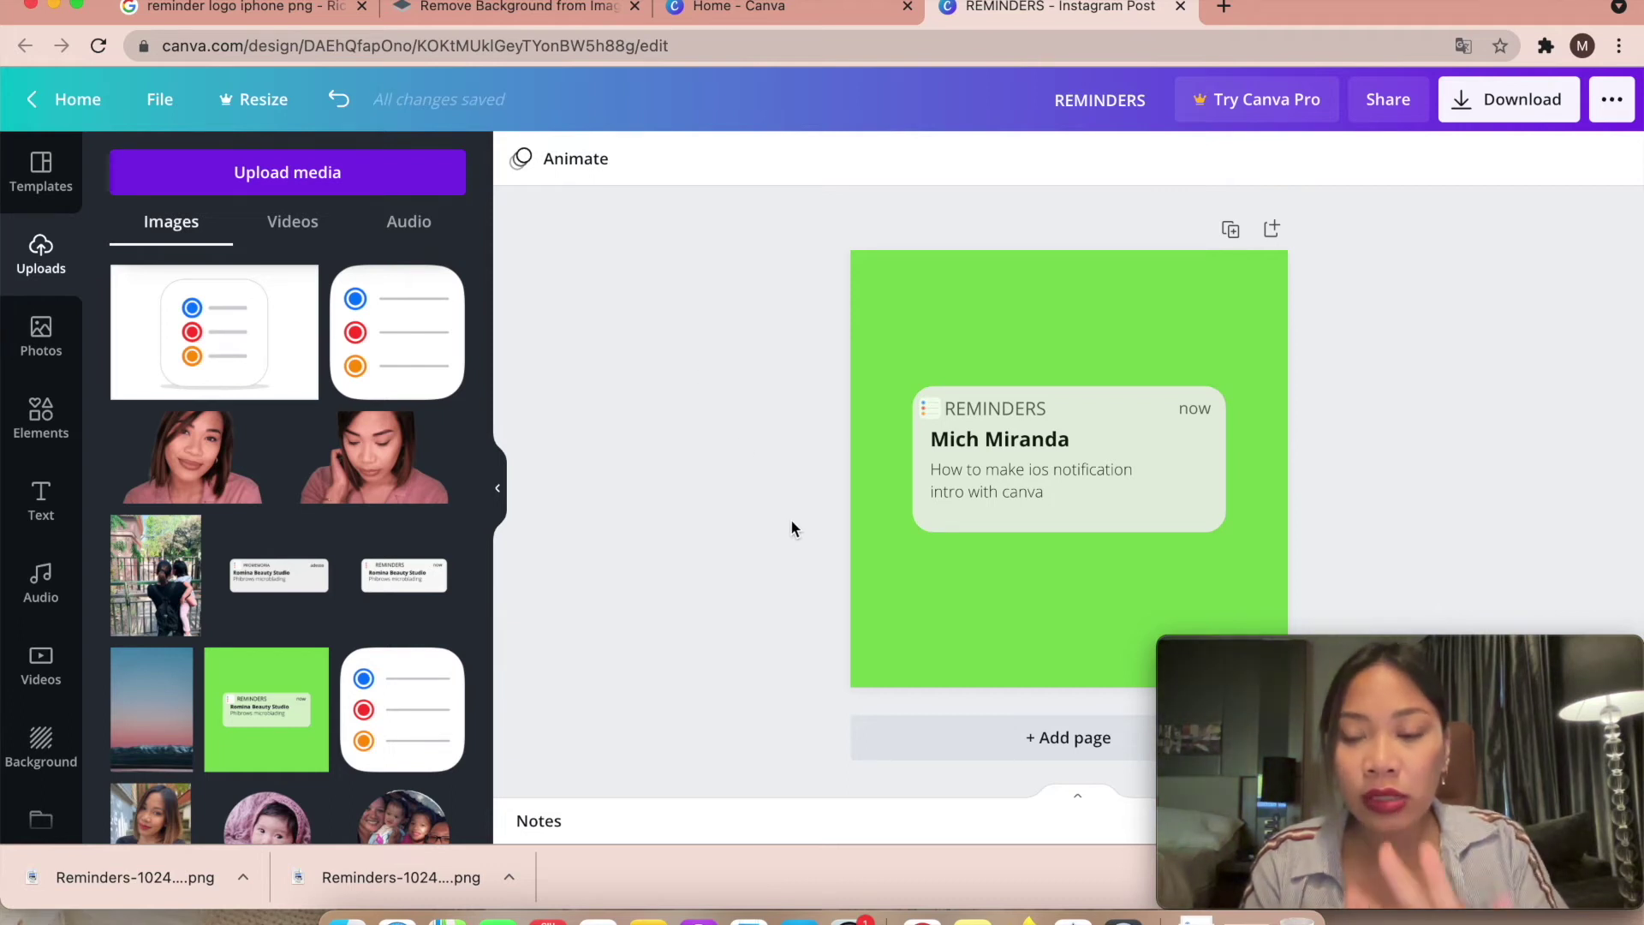
- From the Canva home page, search design types for 'intro' and start a blank 1080p YouTube Intro
left_click(747, 7)
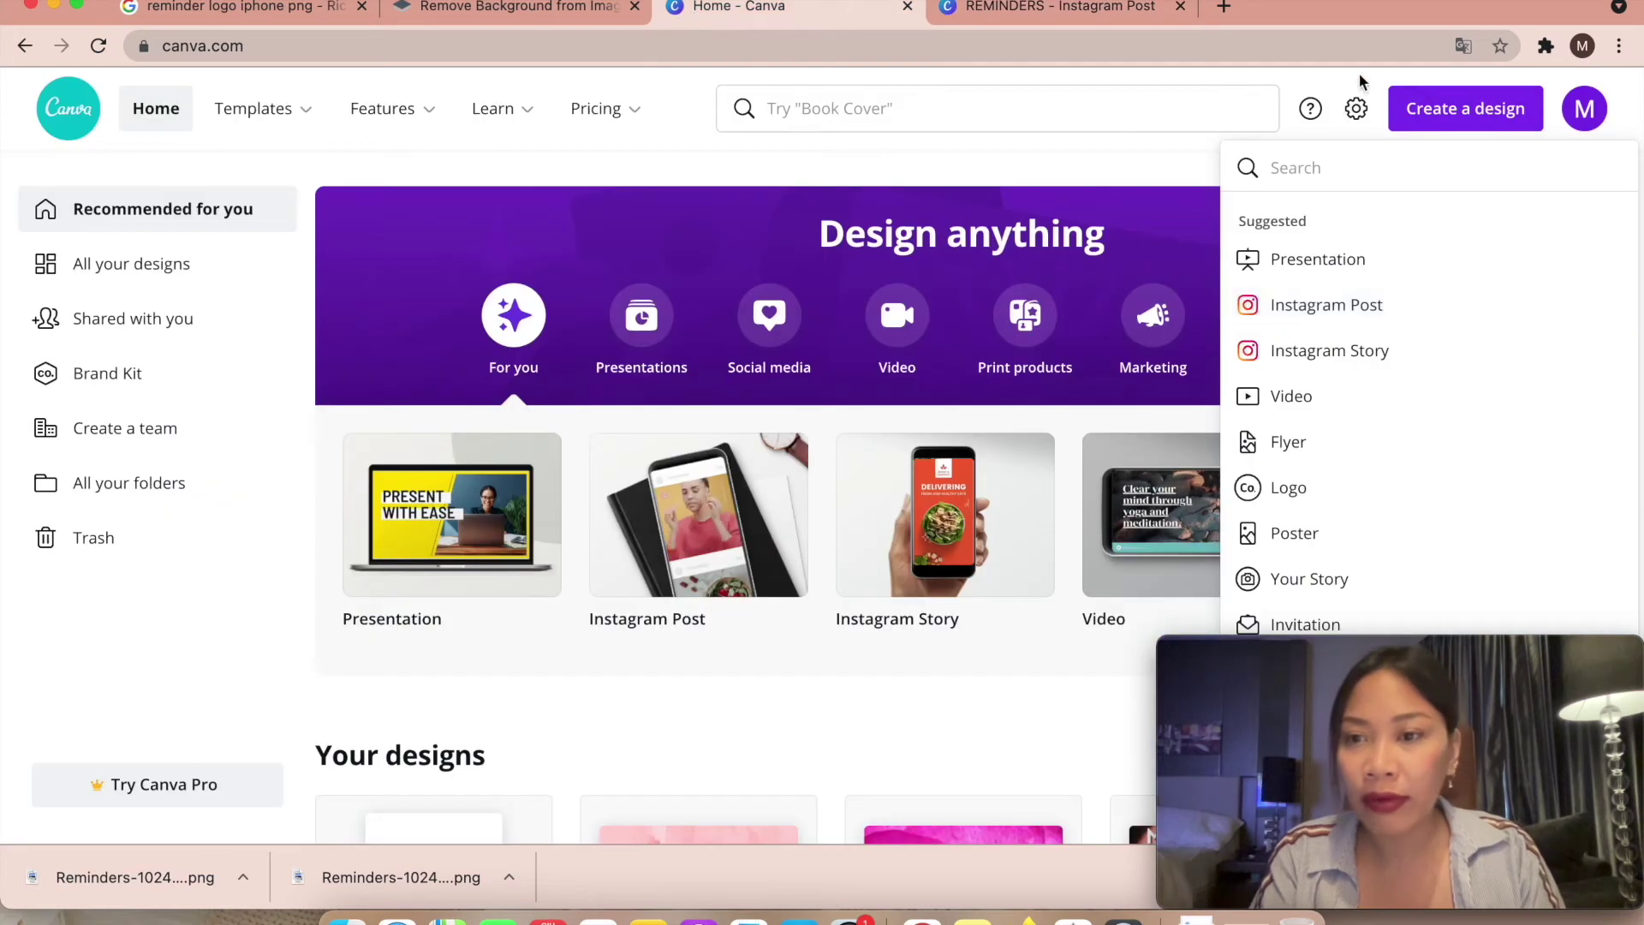
left_click(1447, 118)
left_click(1447, 116)
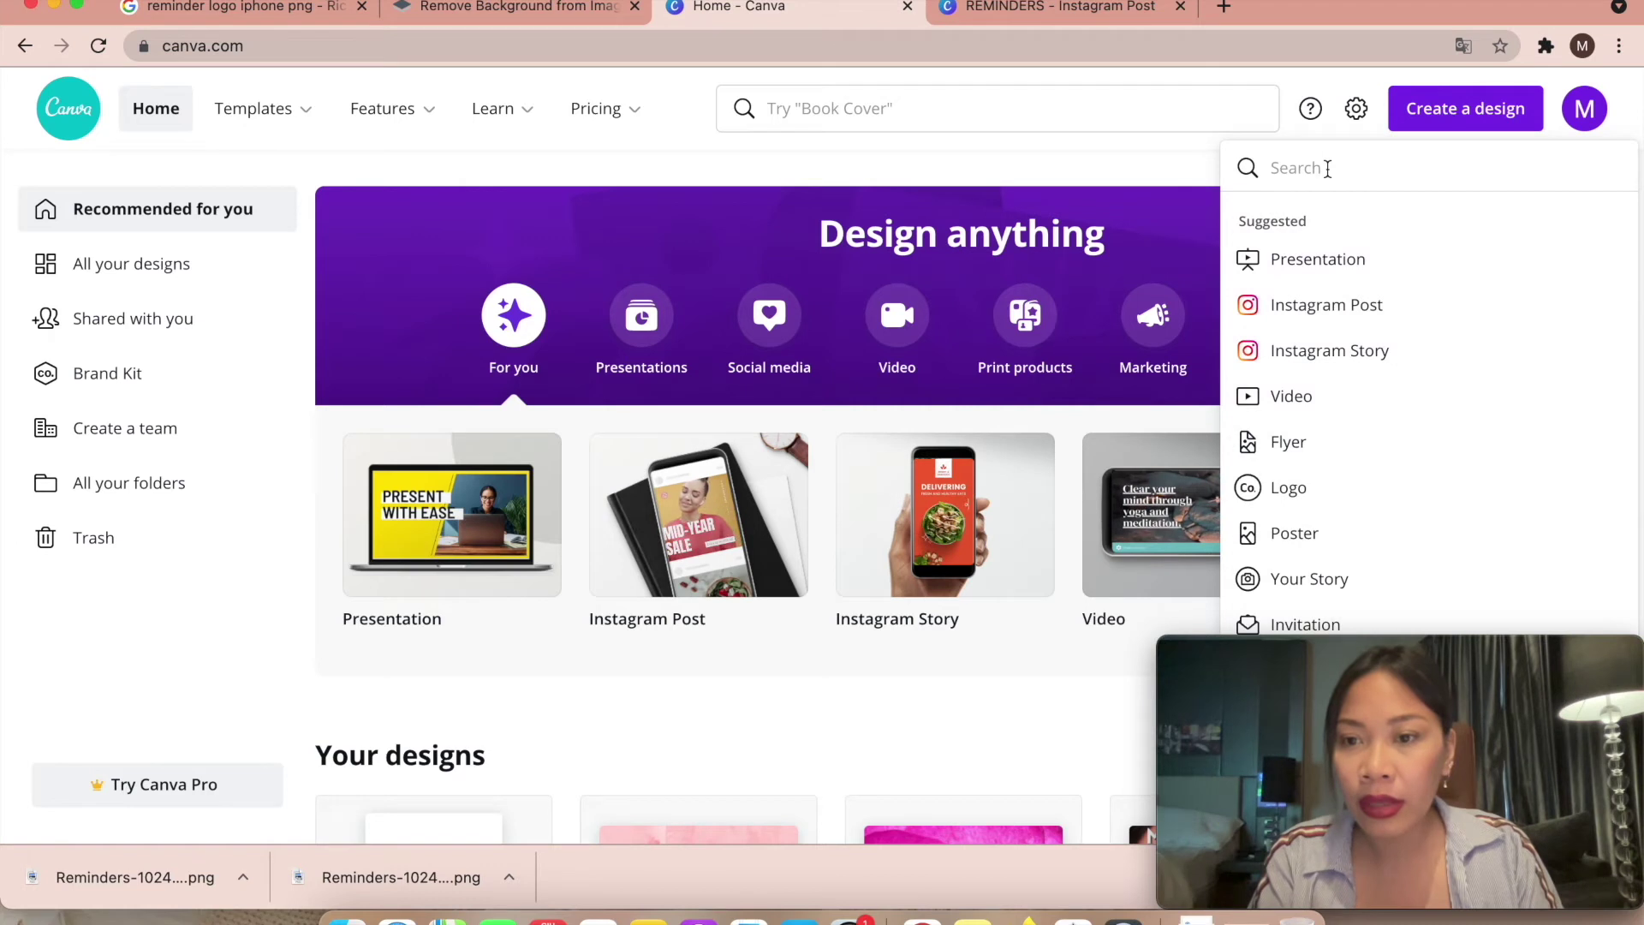
type("in")
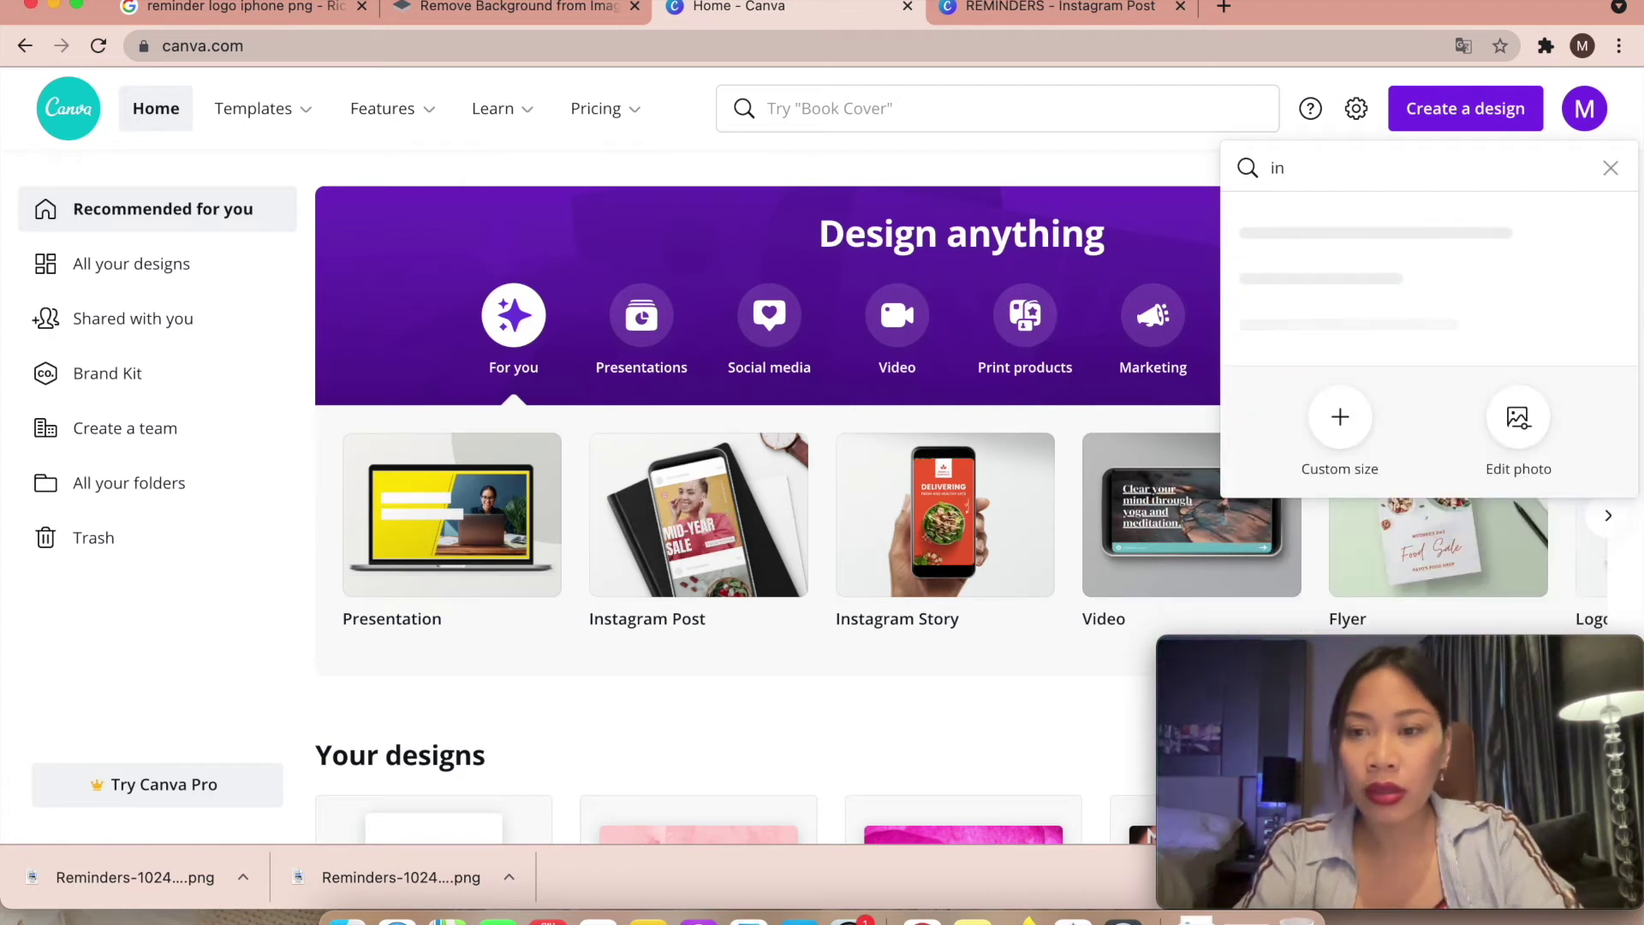
type("tro")
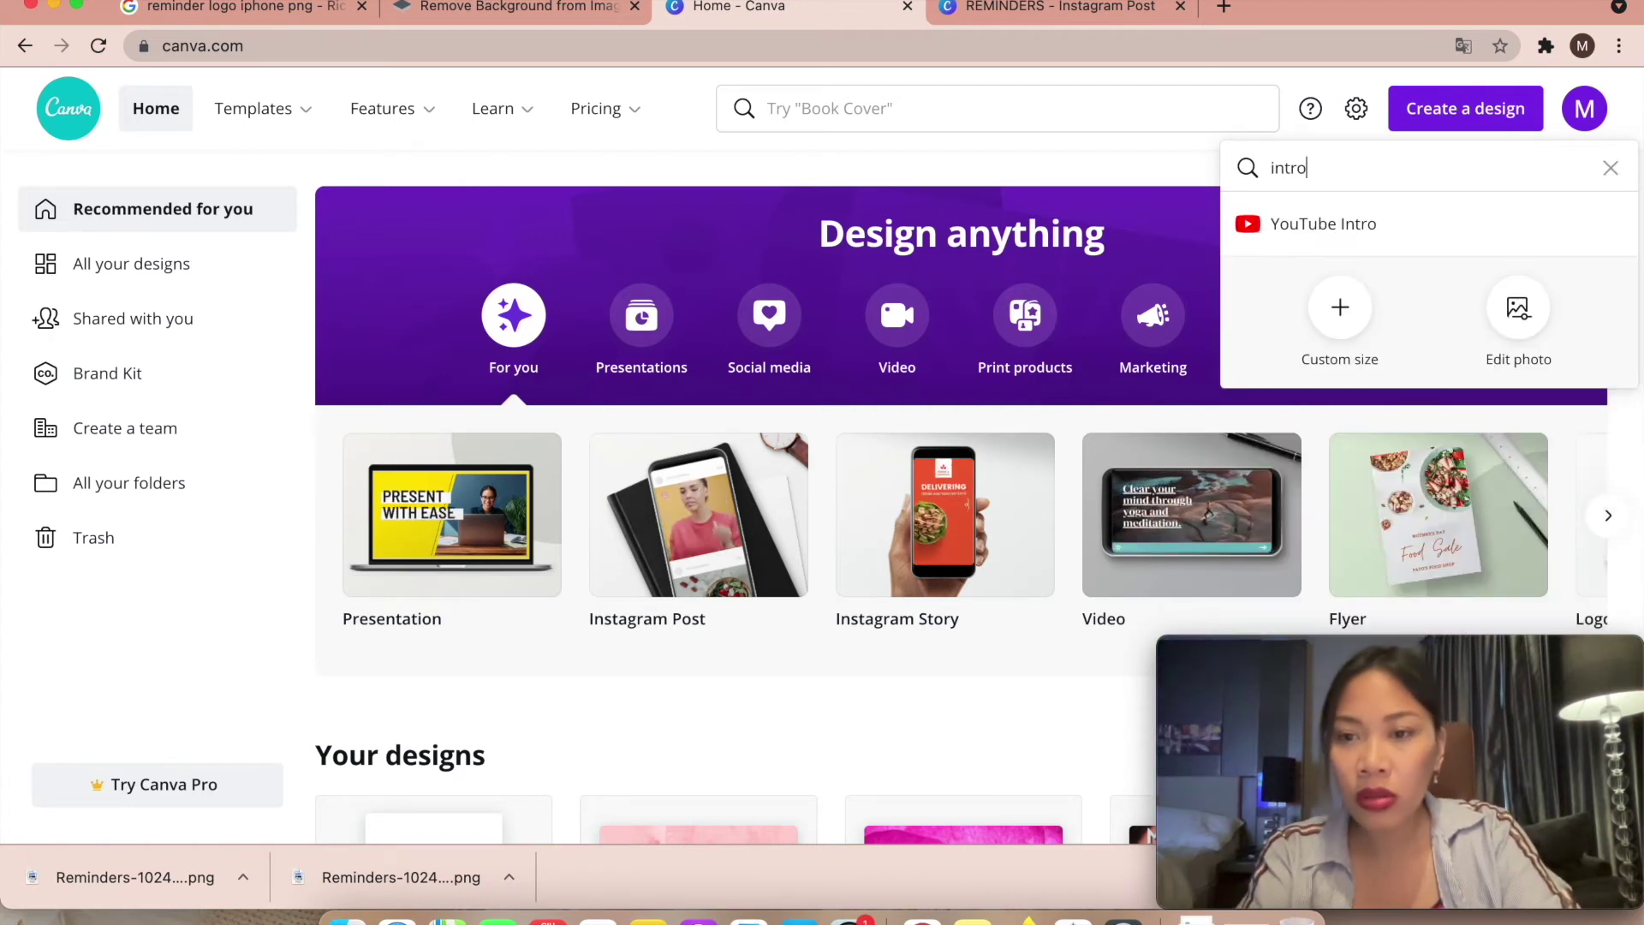
left_click(1293, 224)
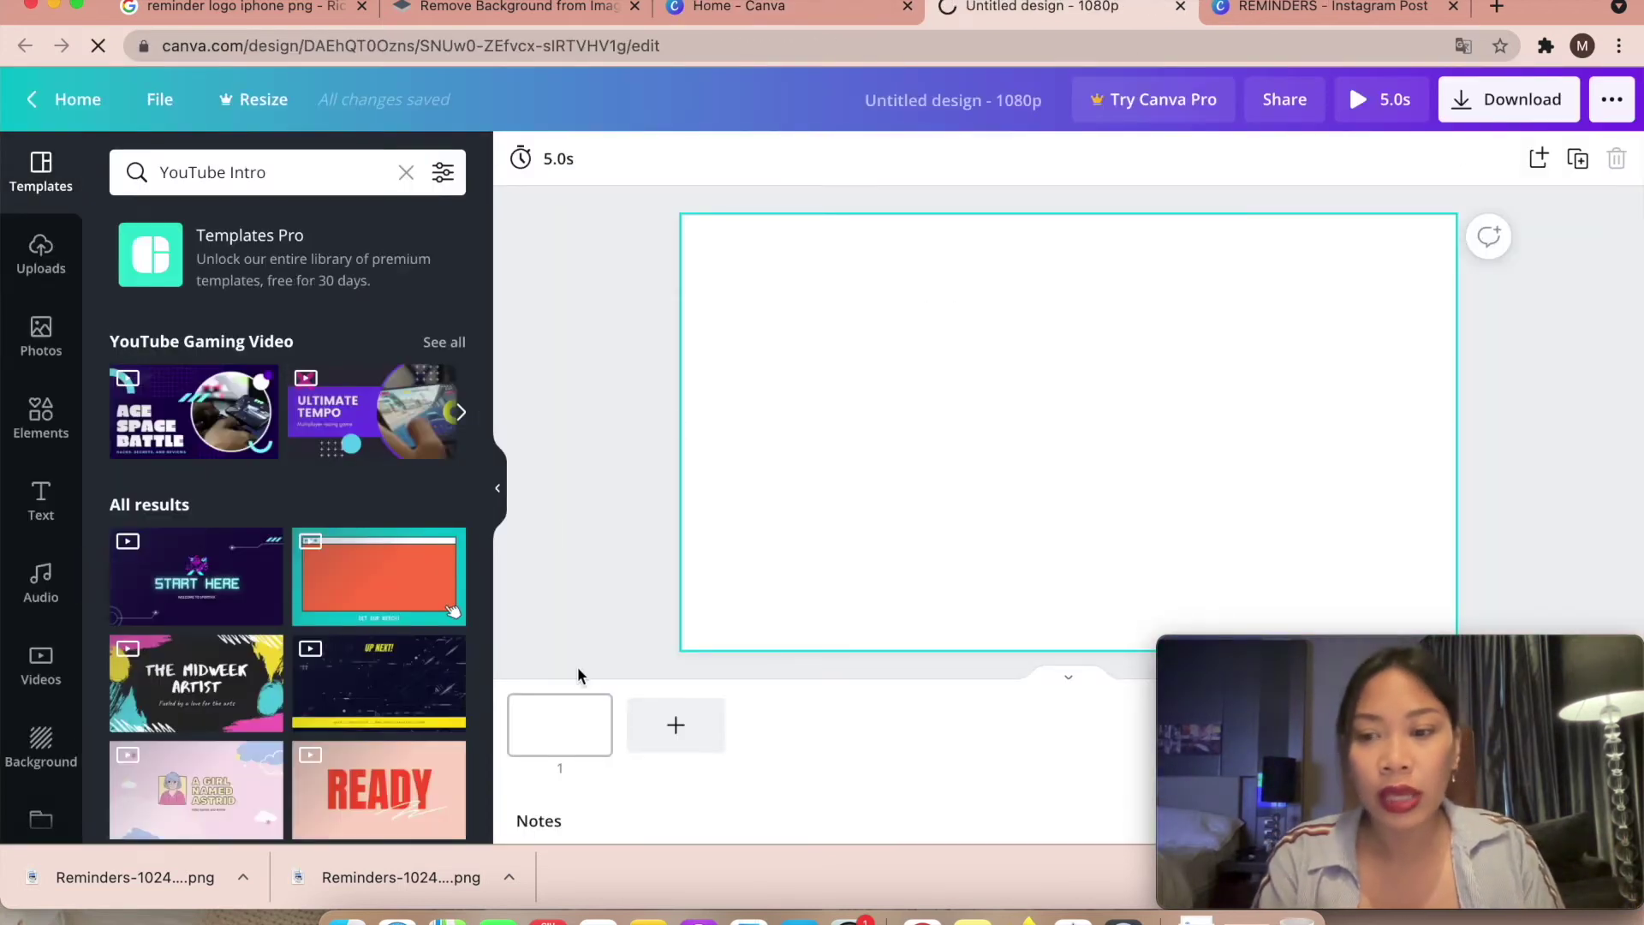
- Apply the pink rose photo from Background's Recently used as the intro page background
scroll(41, 514, "down", 2)
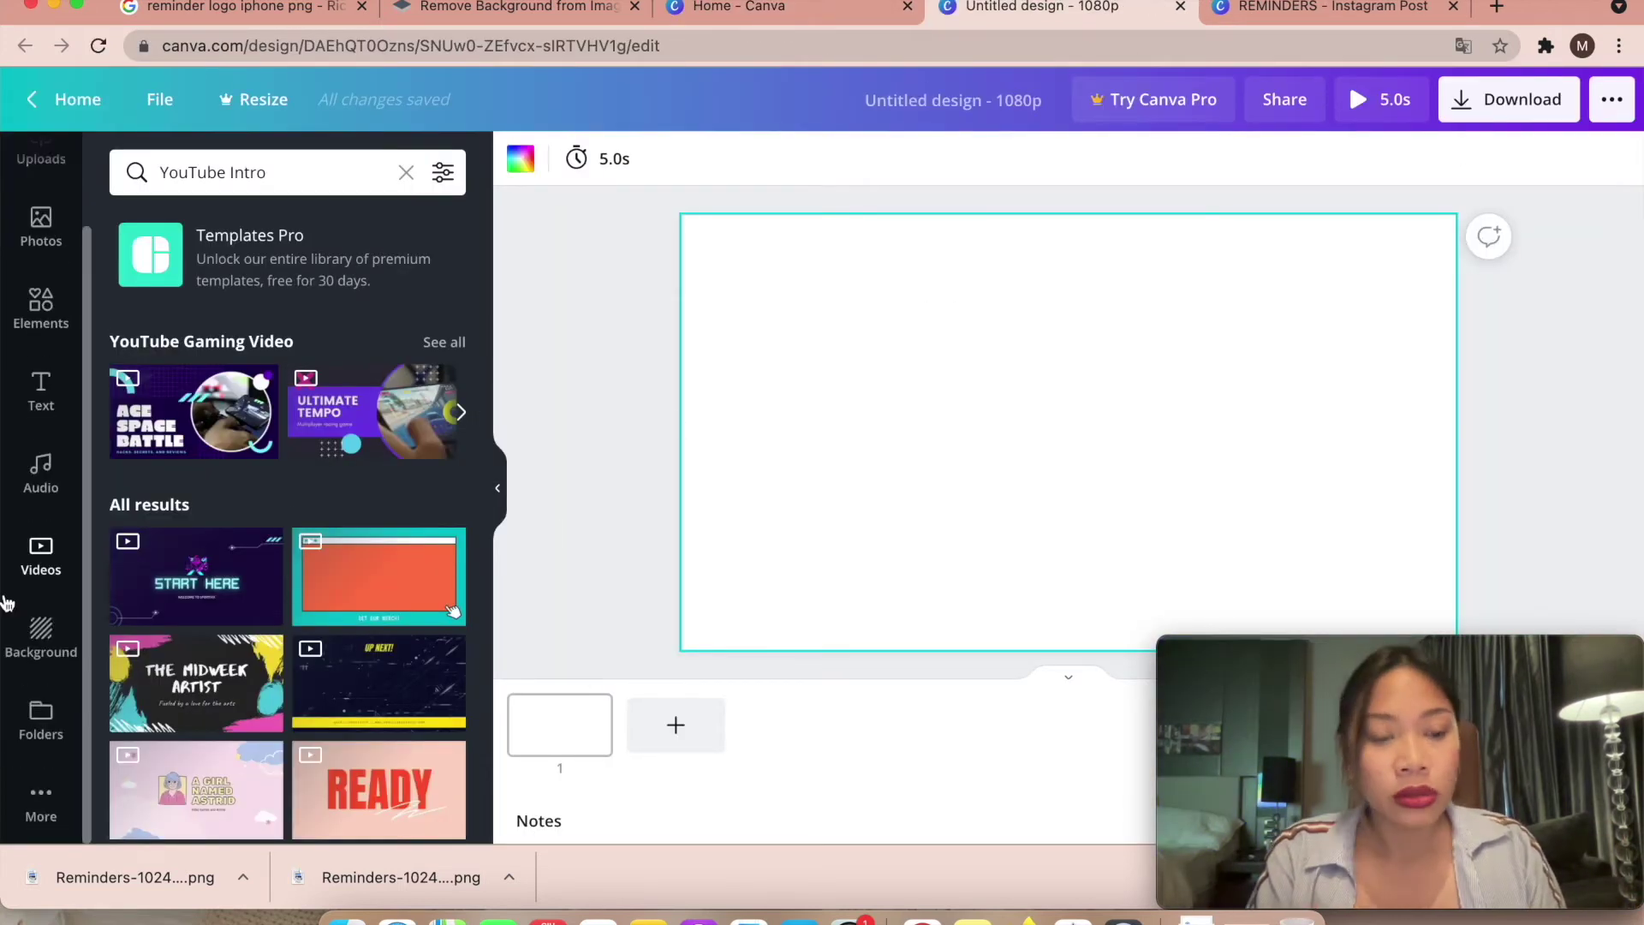
left_click(34, 642)
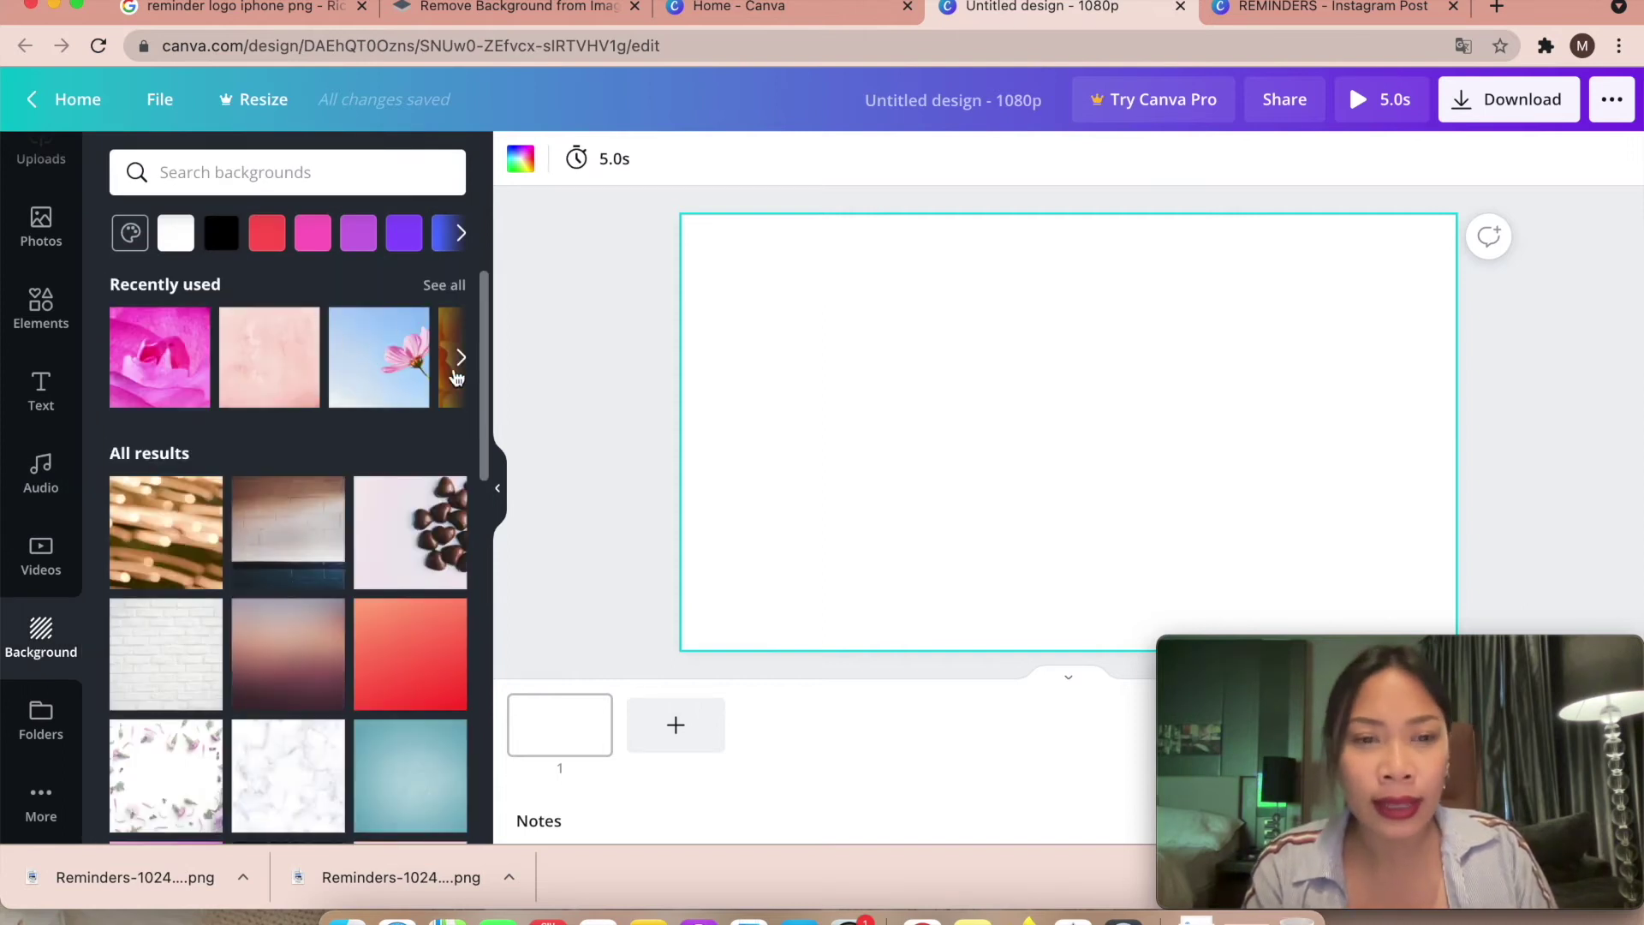
scroll(385, 598, "down", 7)
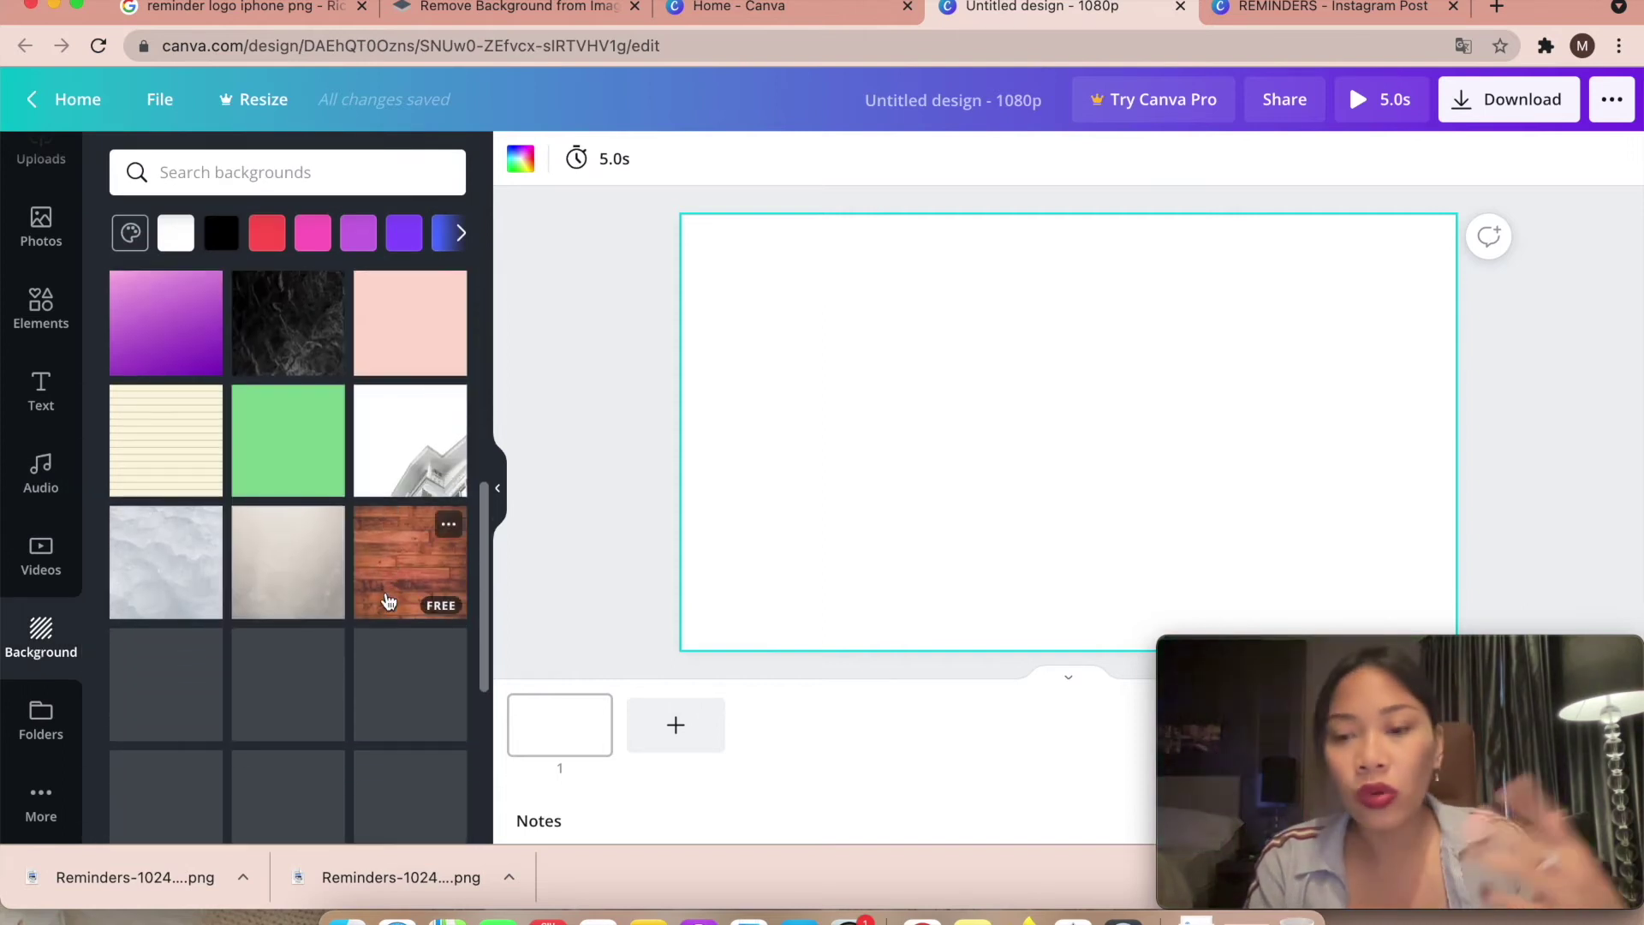
scroll(385, 598, "up", 7)
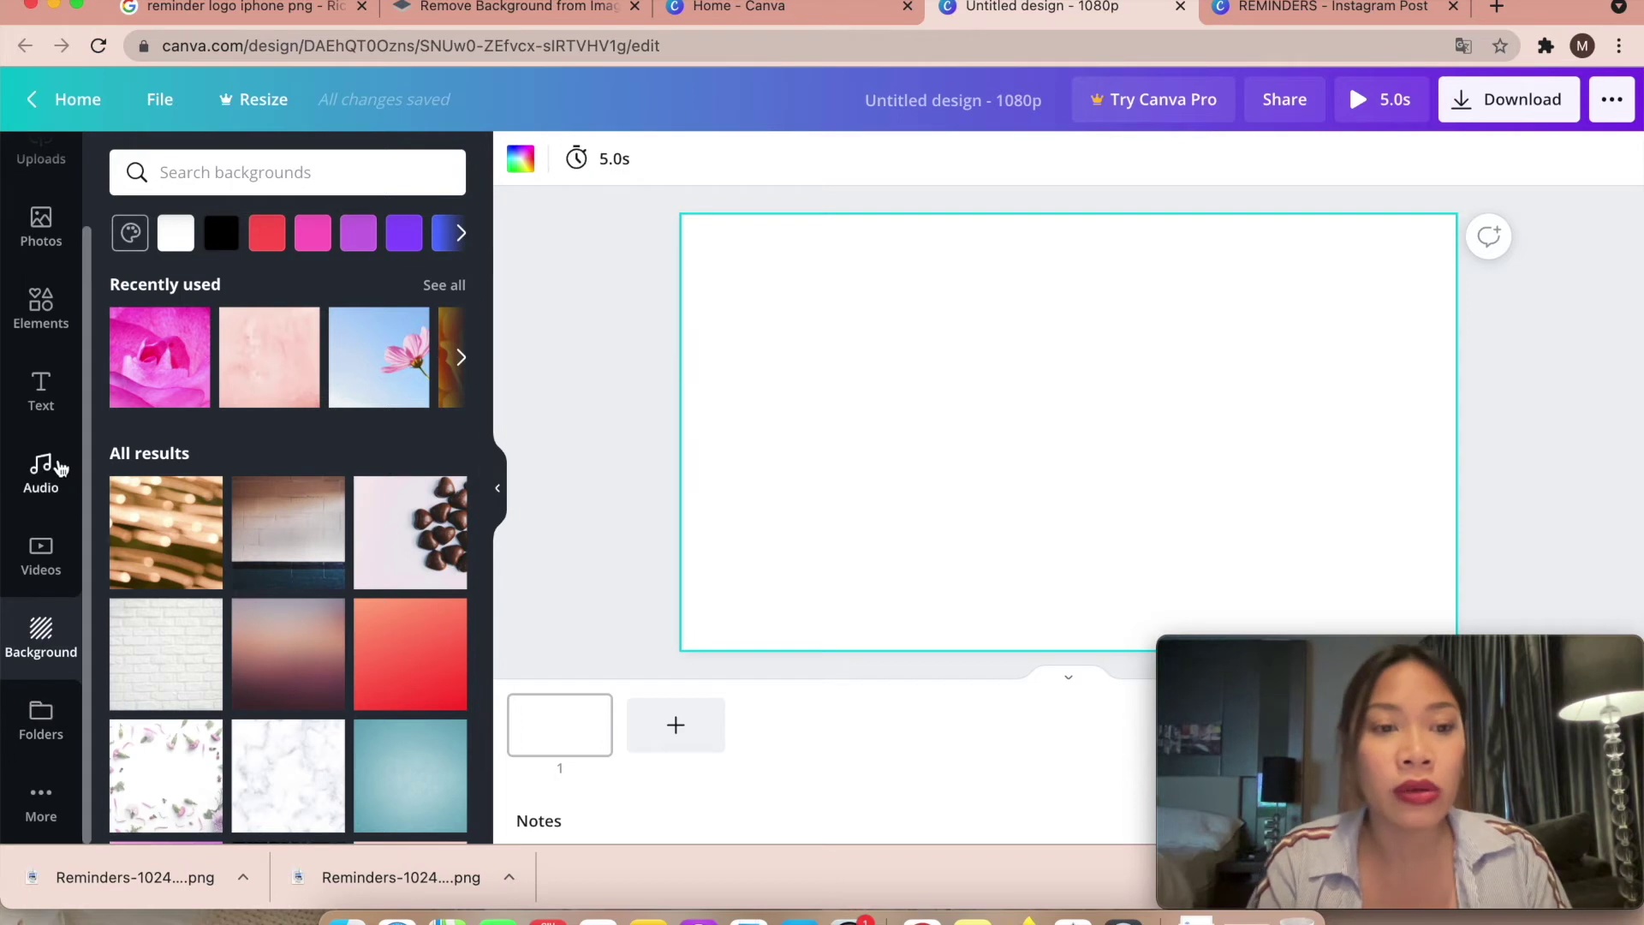
left_click(142, 386)
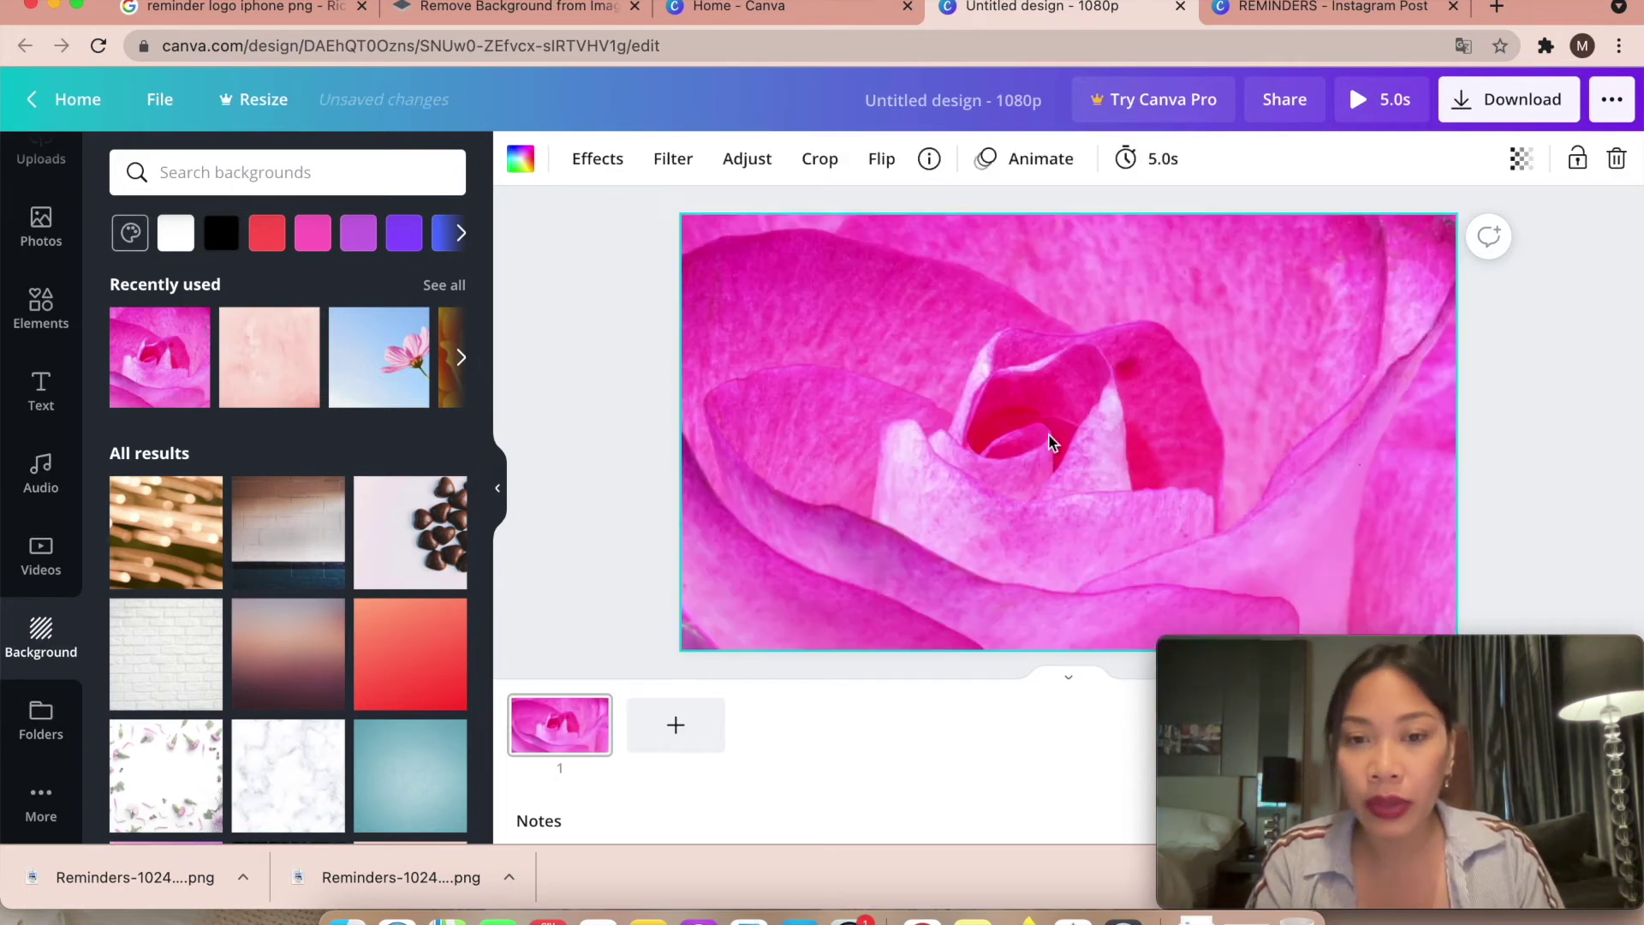
left_click(574, 589)
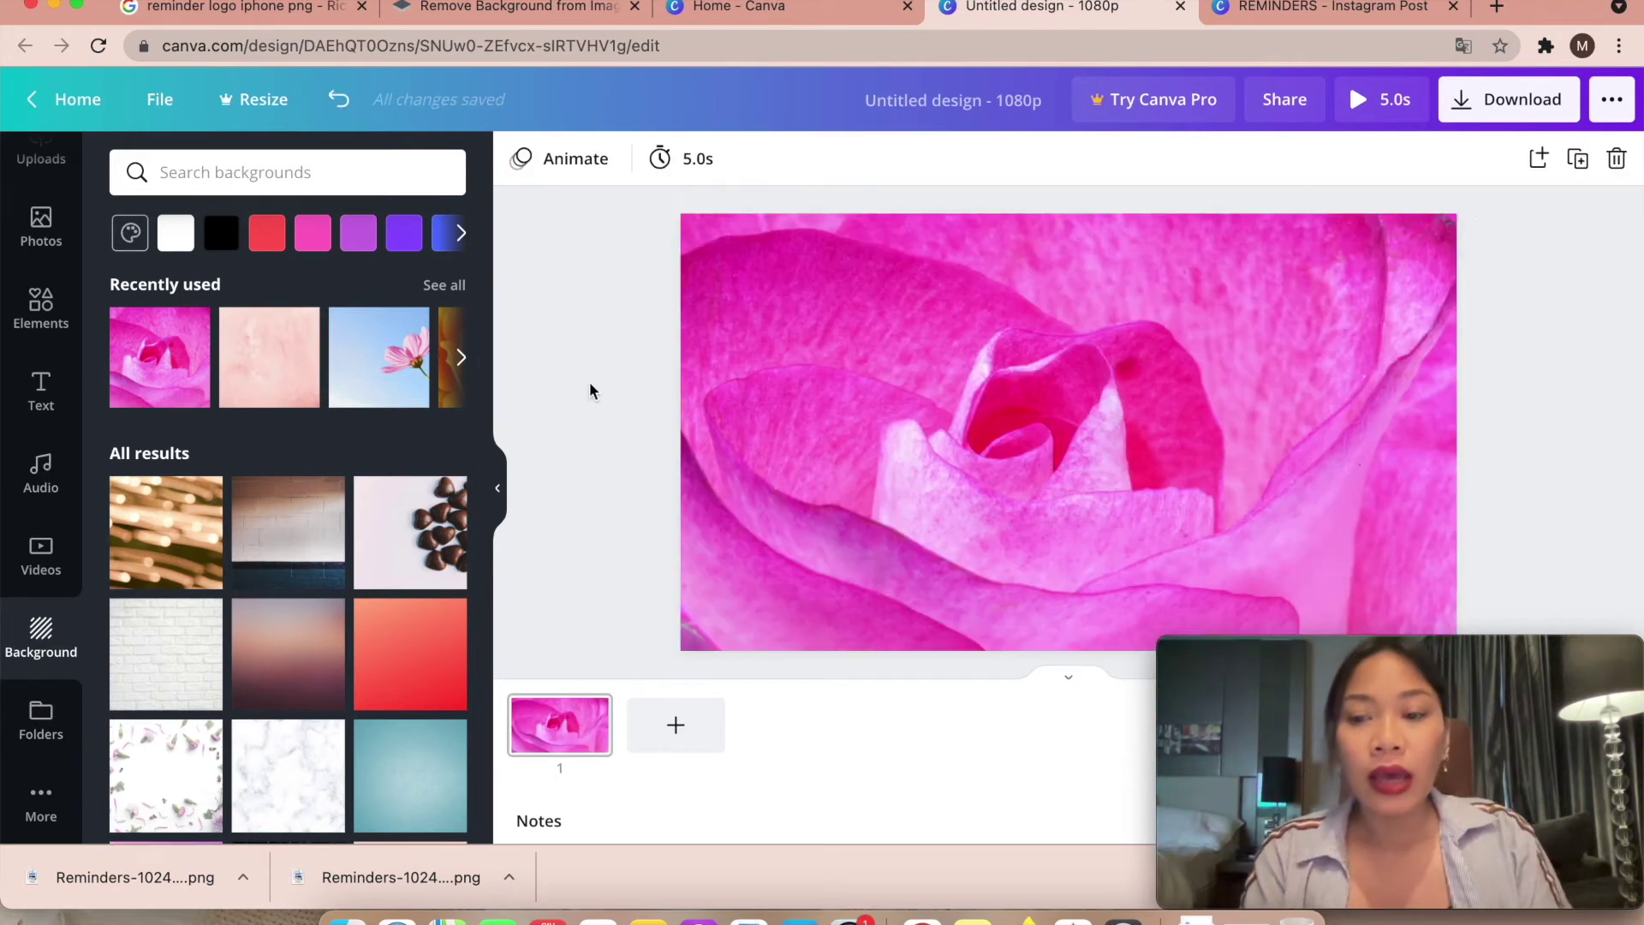
- Add an Open Sans heading reading '9:59' and move it toward the top of the page
left_click(44, 406)
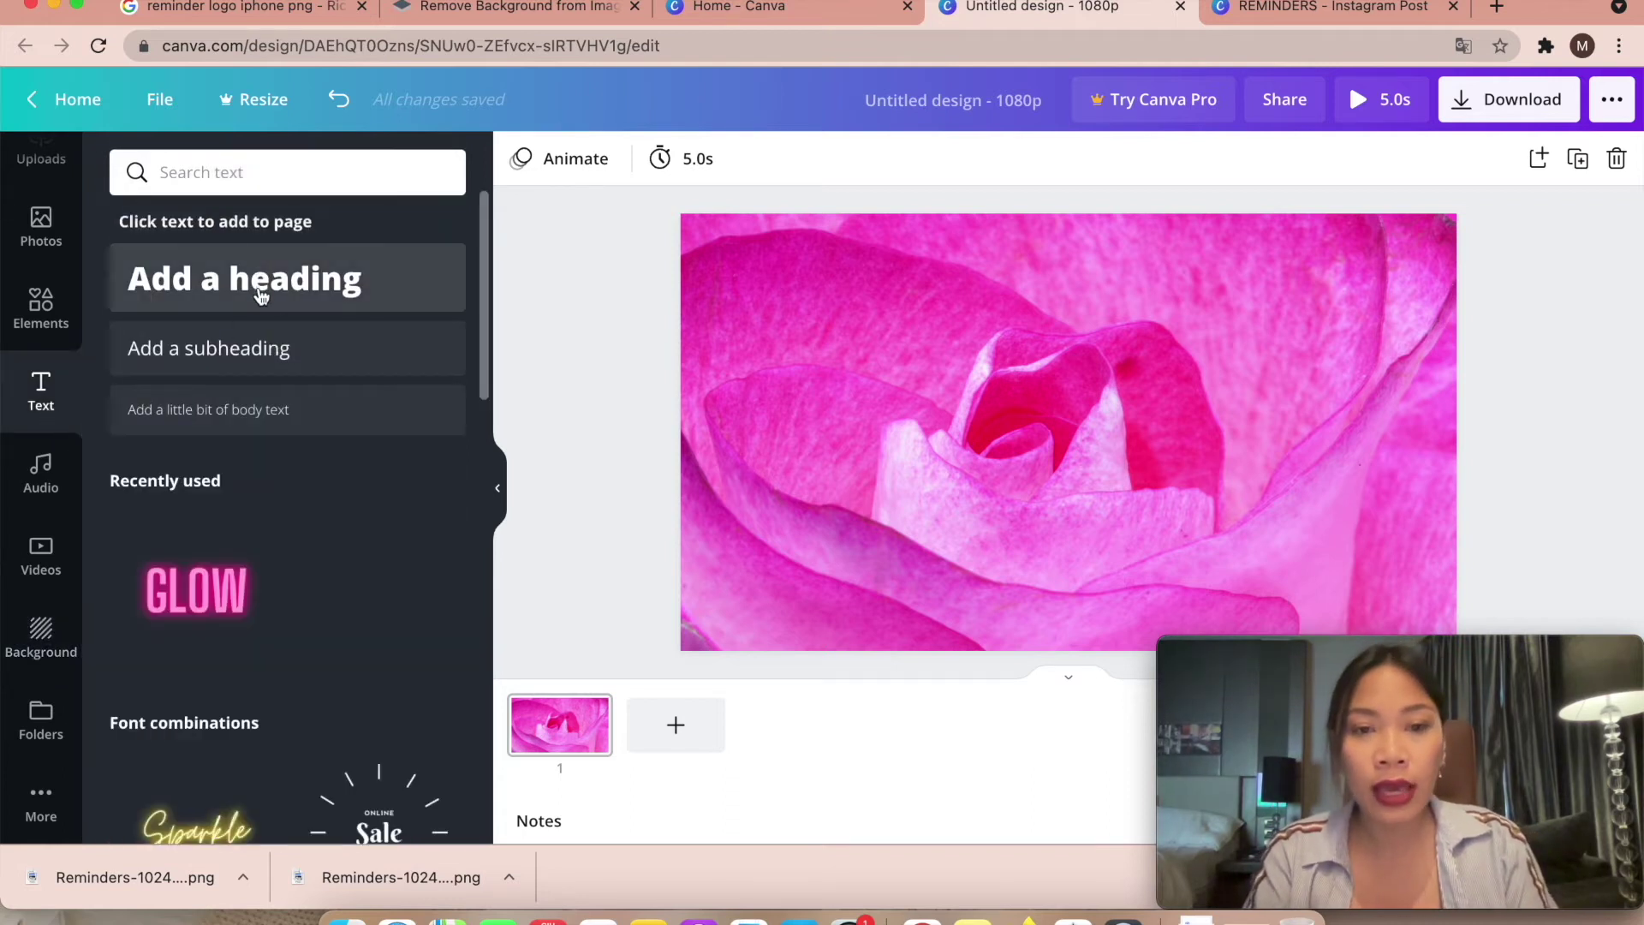
left_click(261, 296)
left_click(596, 159)
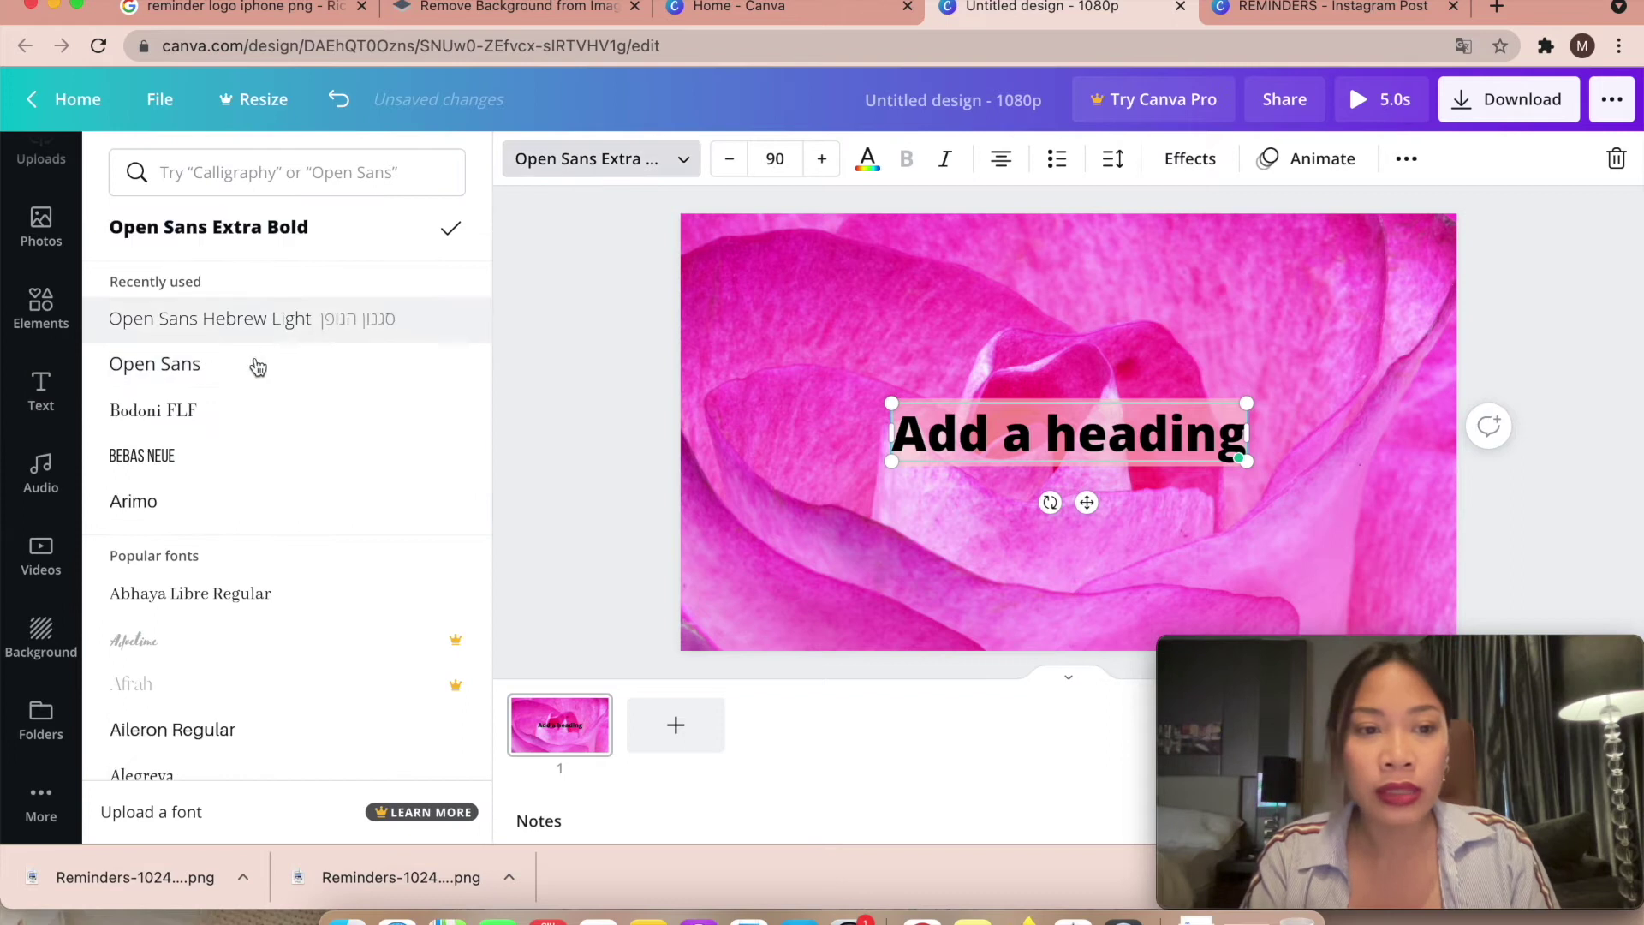
left_click(196, 375)
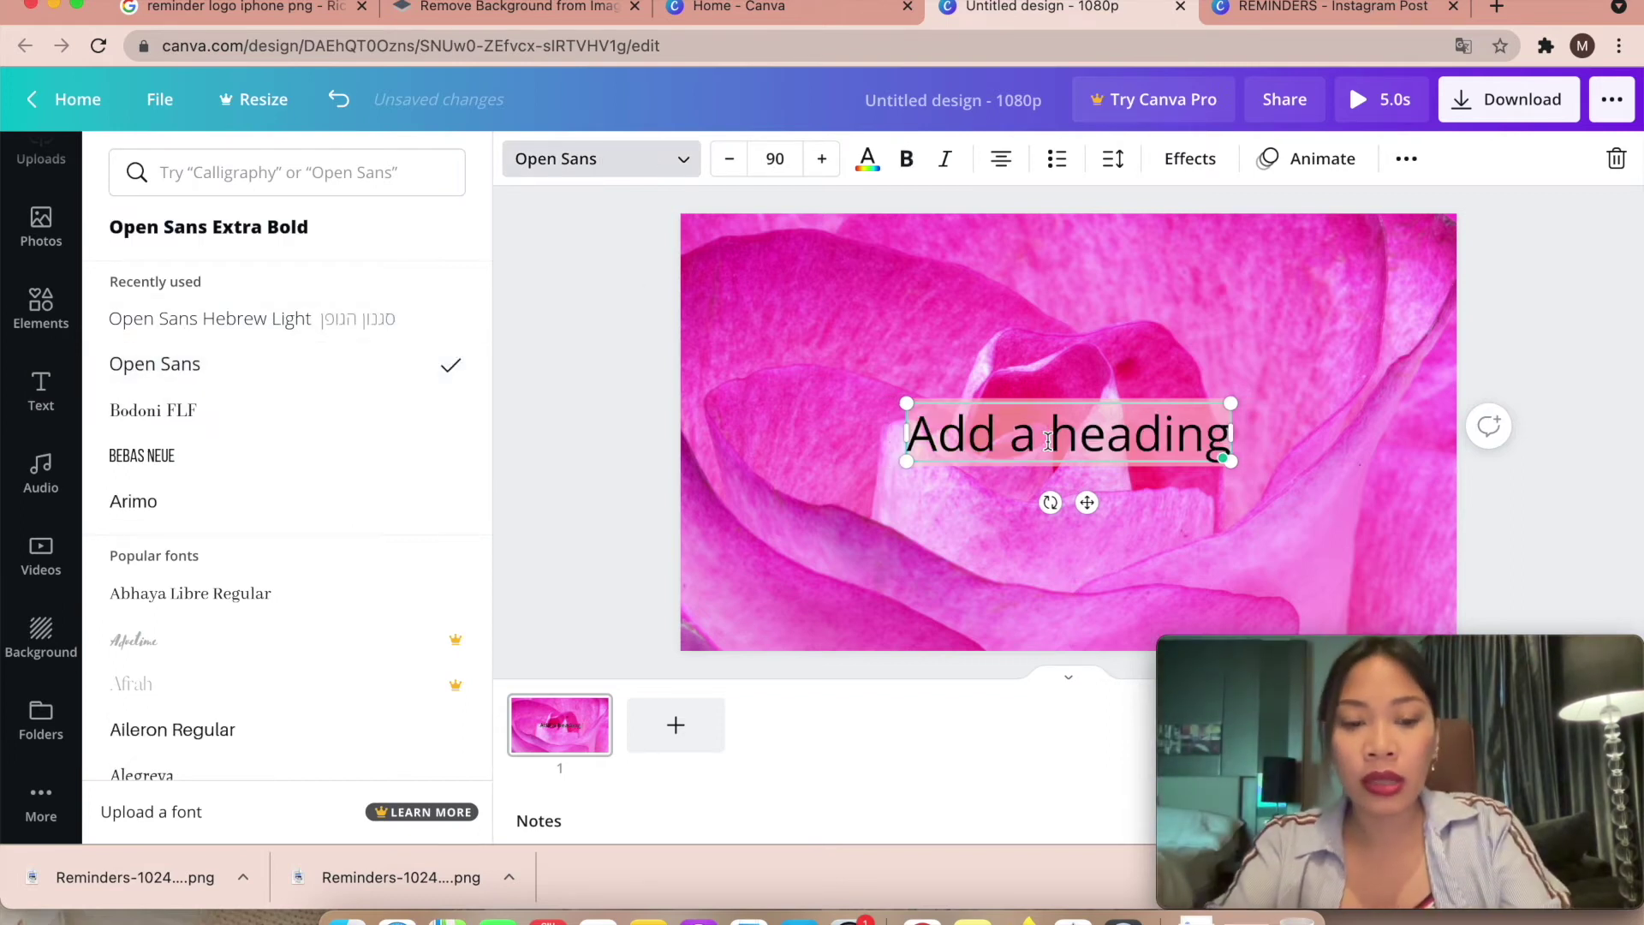
type("9:")
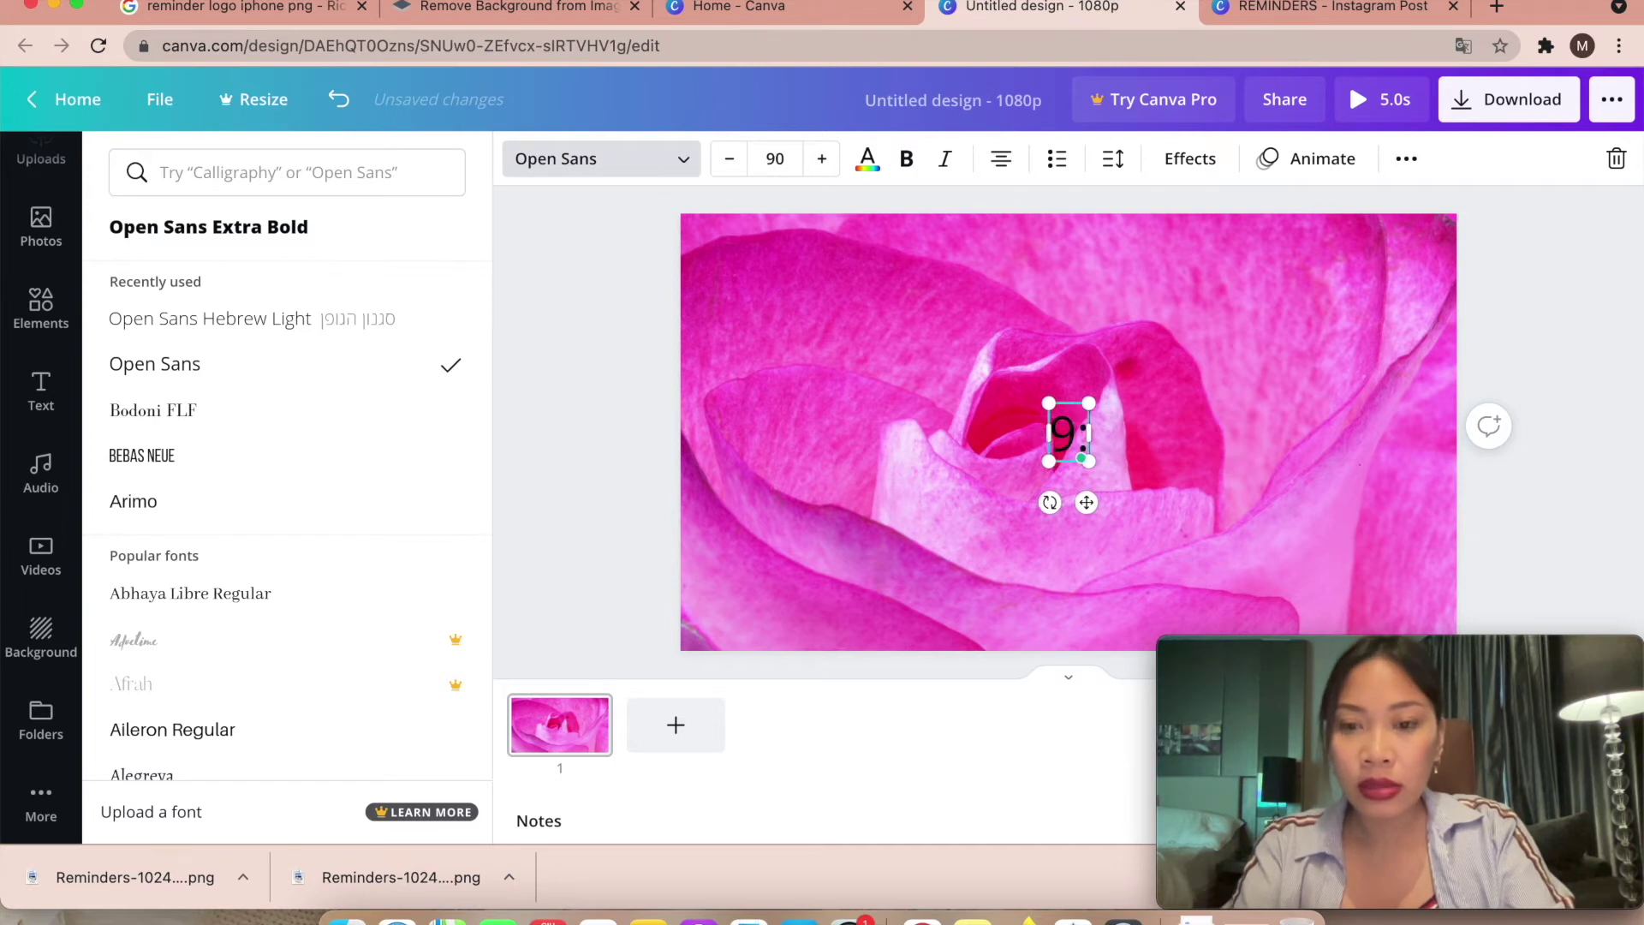
type("59")
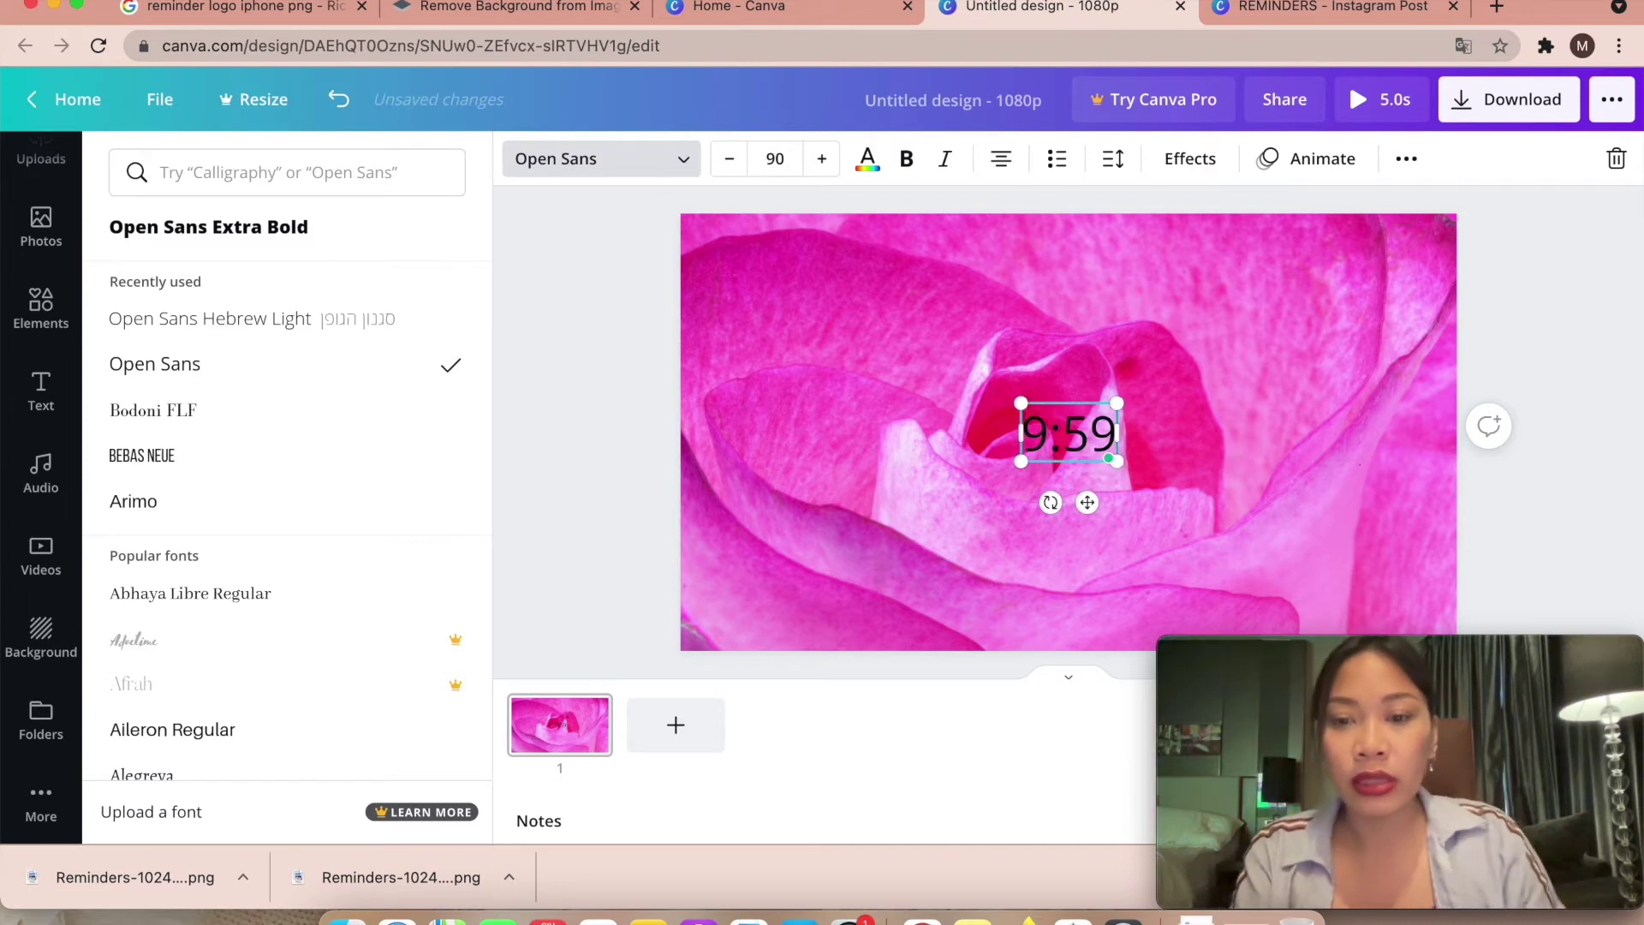
left_click_drag(1081, 468, 1075, 356)
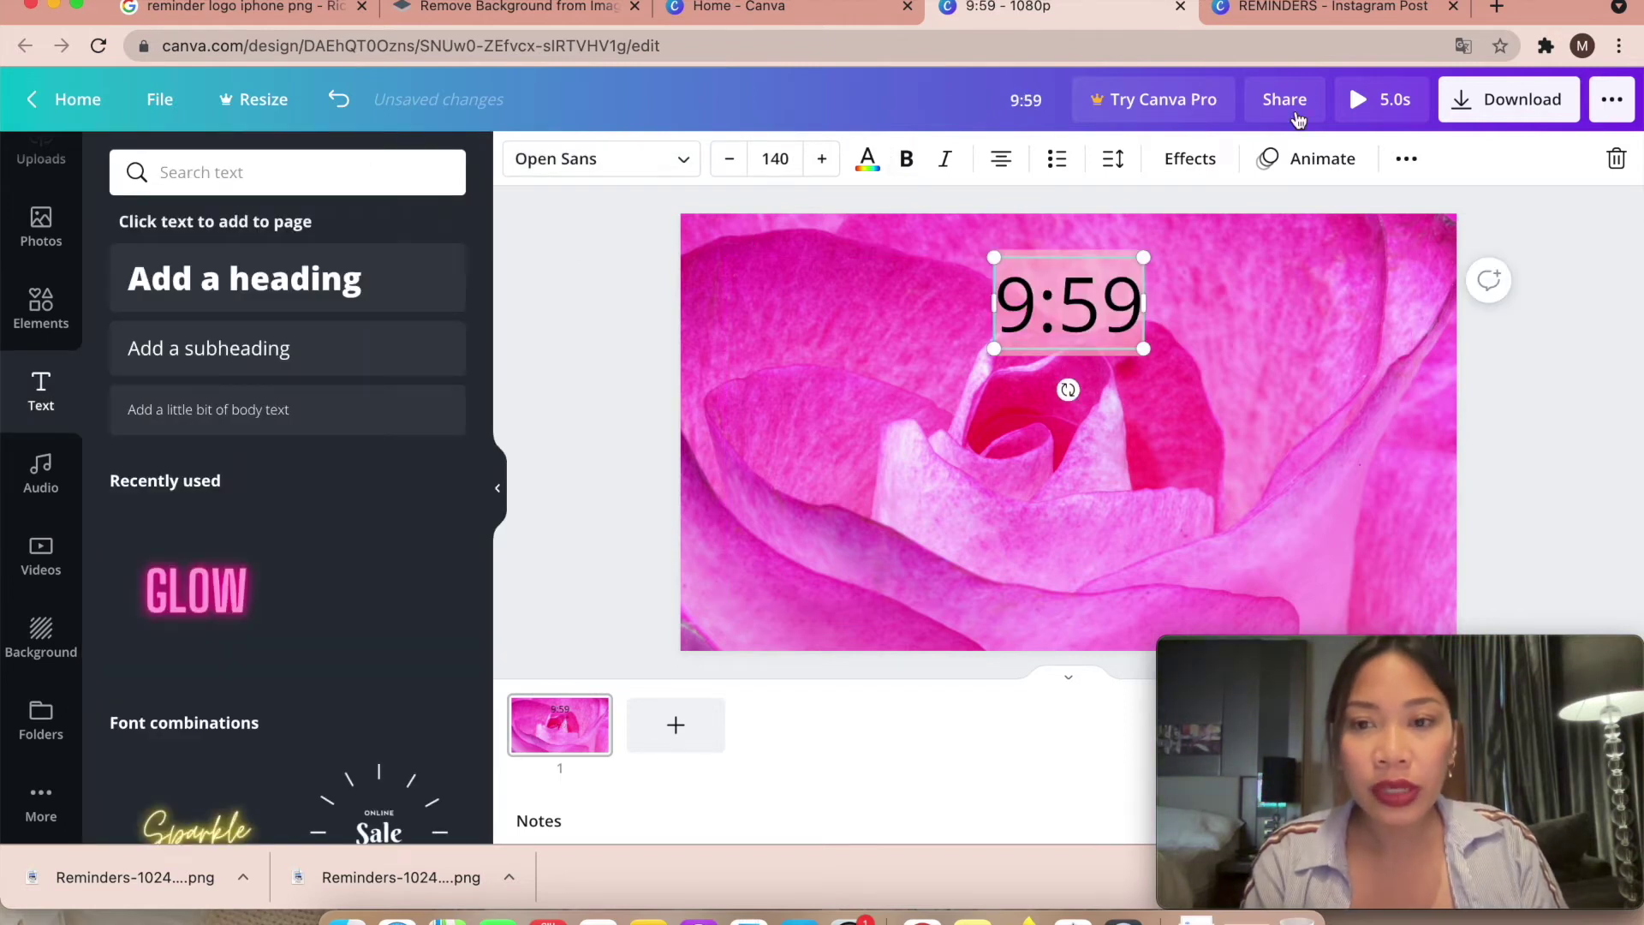
- Make the 9:59 text white and slightly transparent
left_click(867, 161)
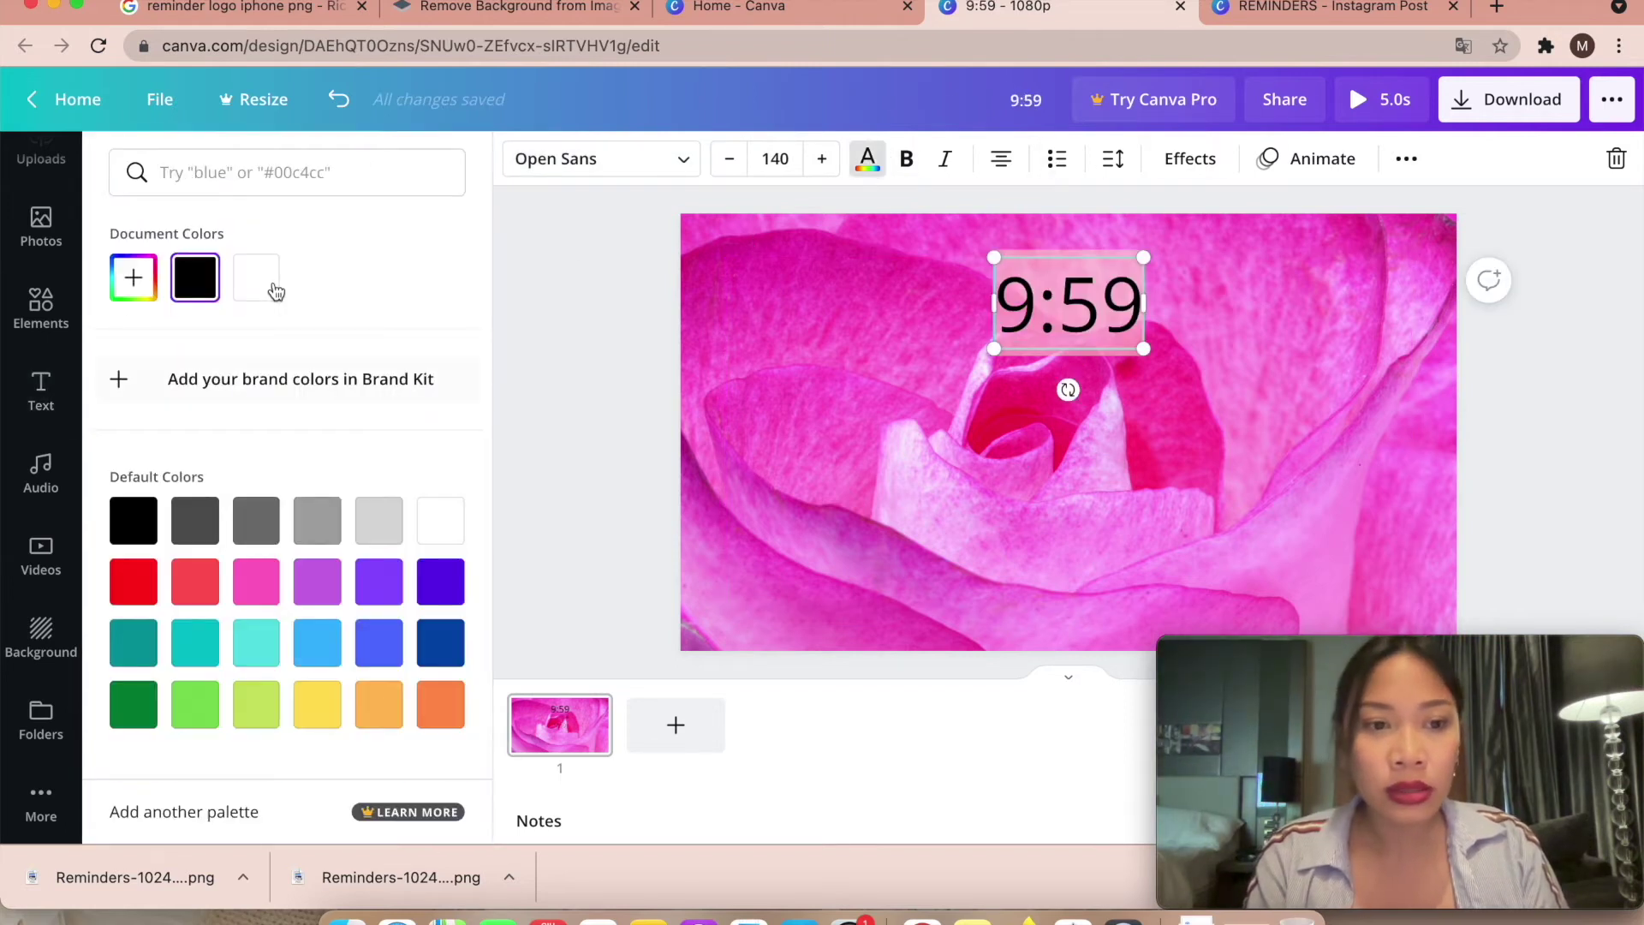
left_click(274, 288)
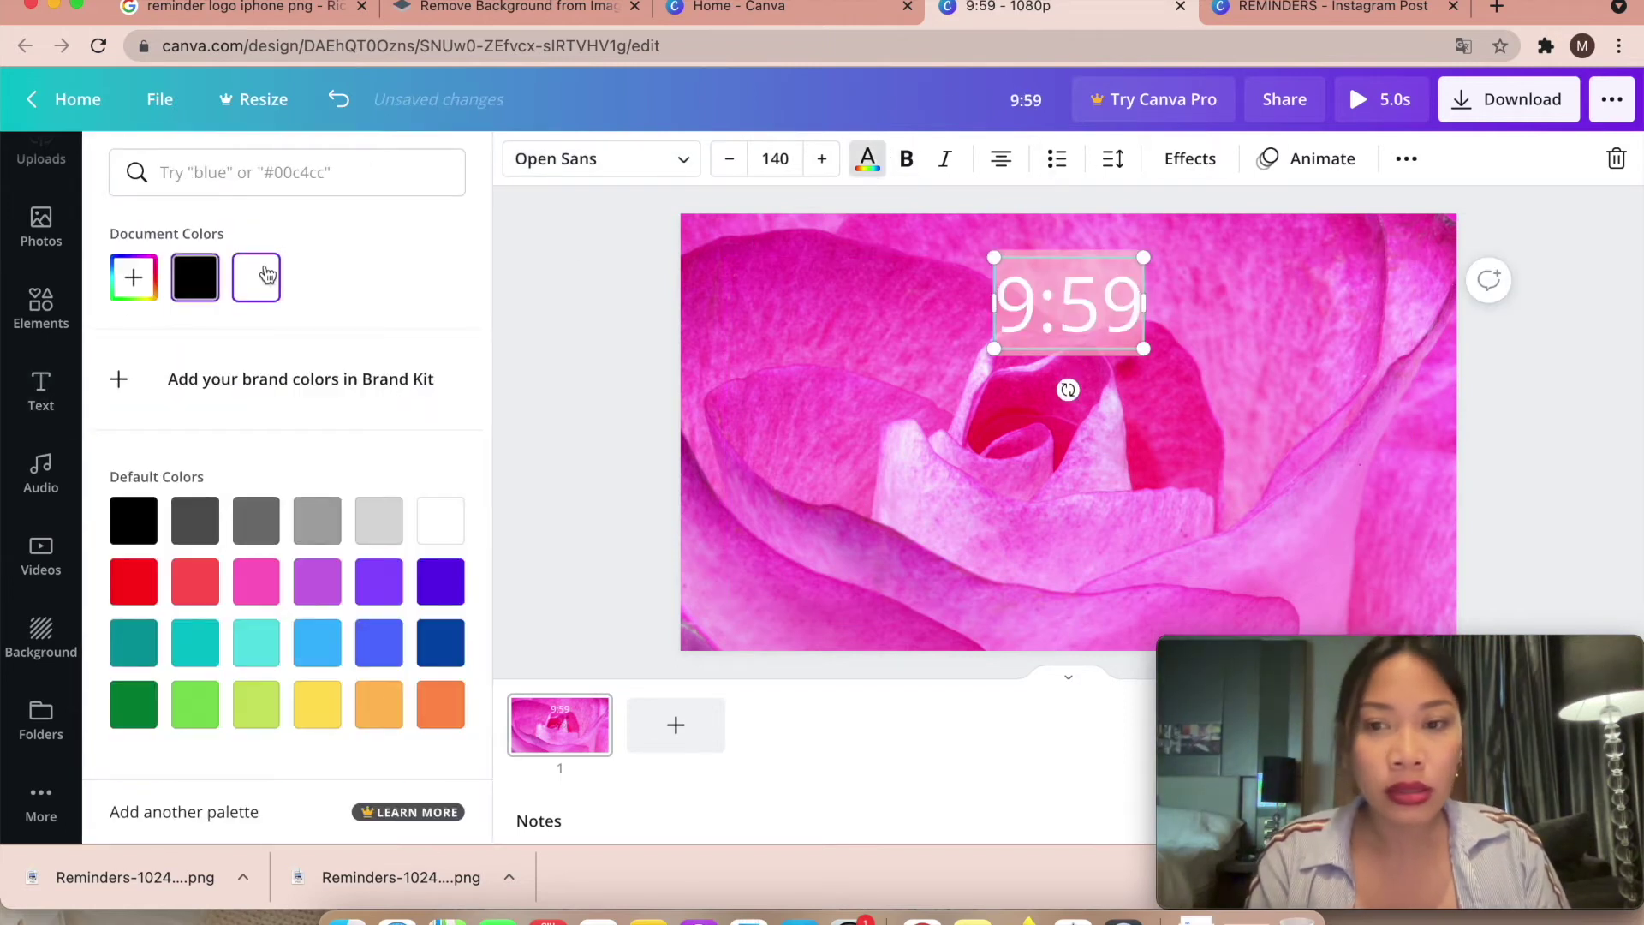
left_click(1404, 162)
left_click(1259, 213)
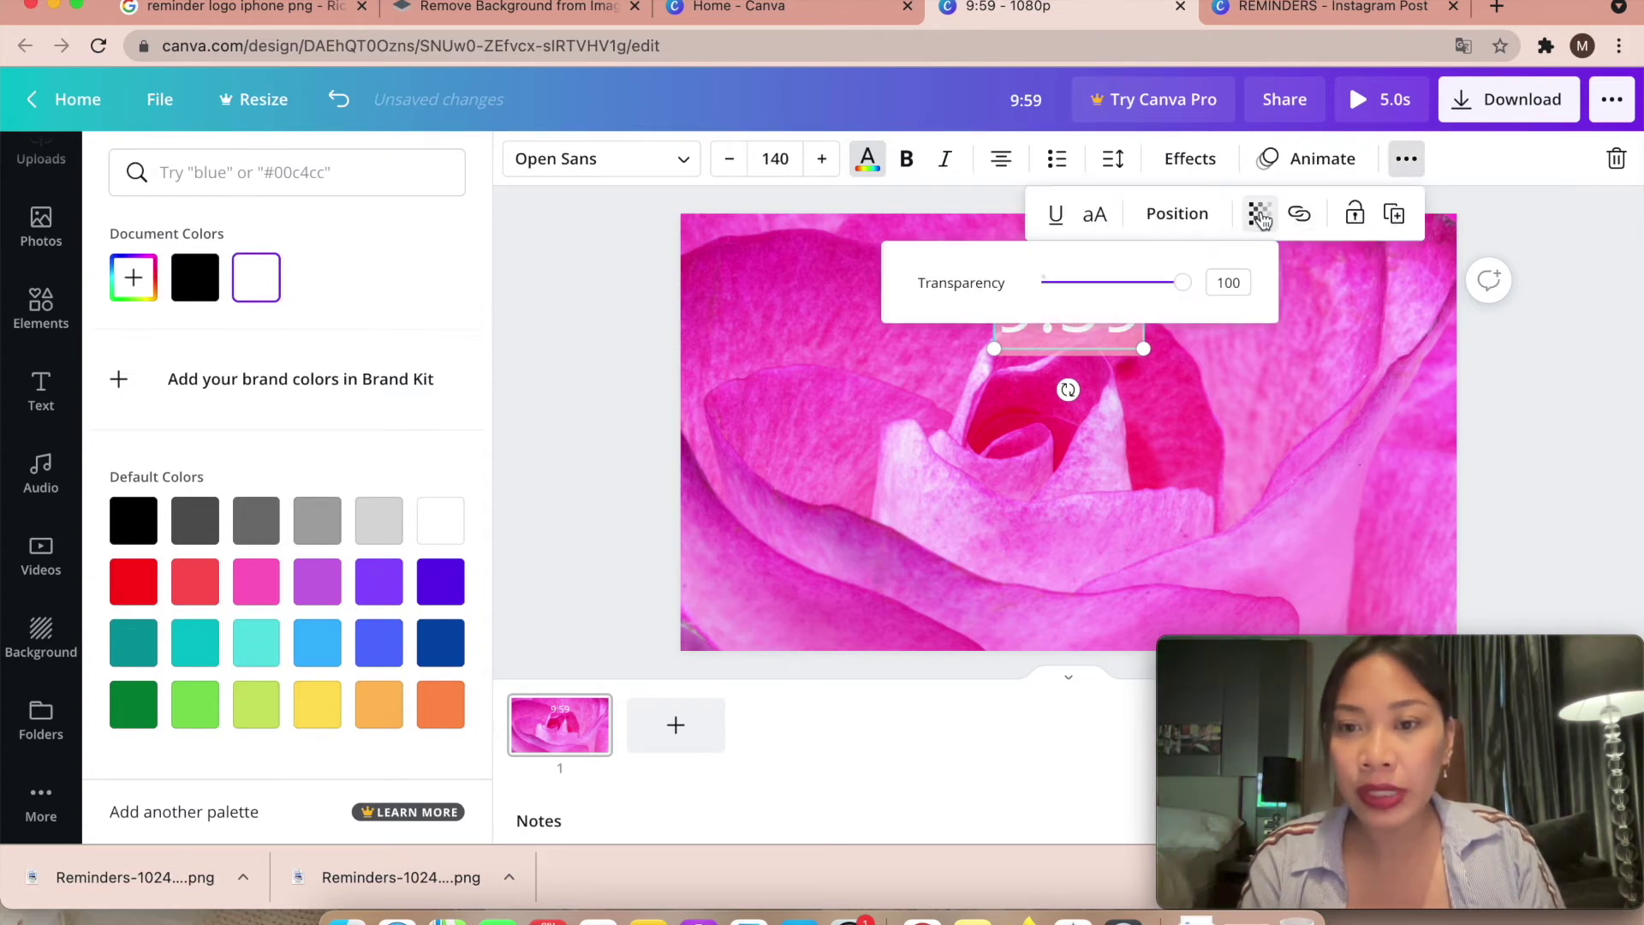
left_click_drag(1181, 285, 1177, 285)
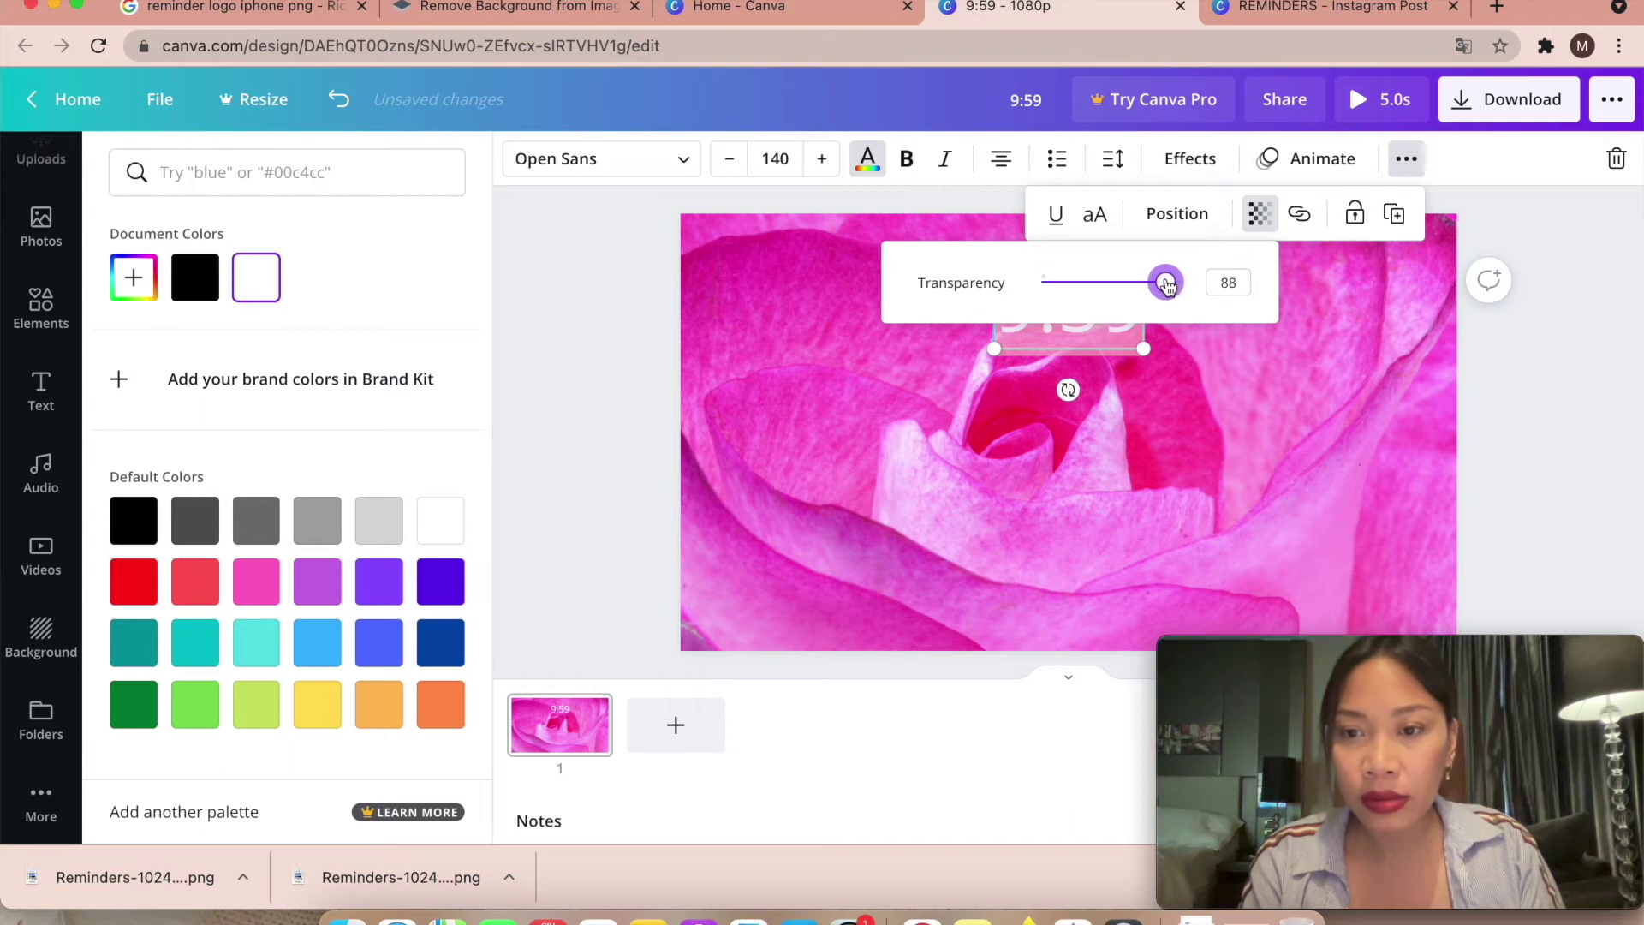
left_click(645, 285)
left_click(595, 308)
left_click(594, 308)
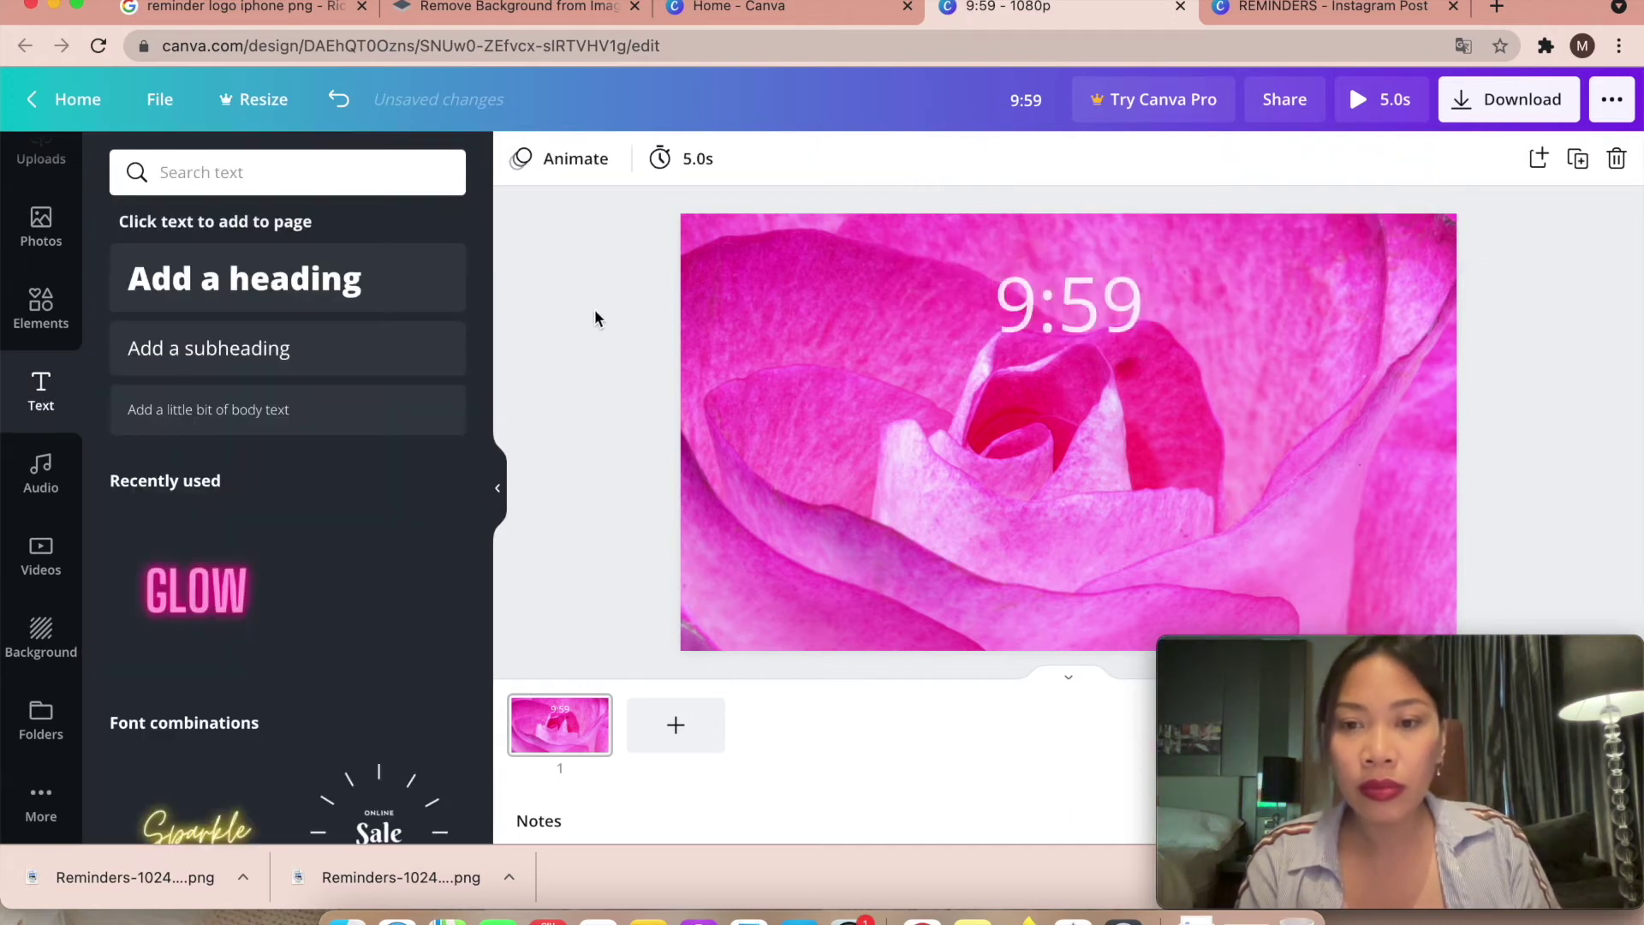
- Enlarge the clock to size 174, centre it horizontally, and add a subheading box for the date
left_click(1097, 300)
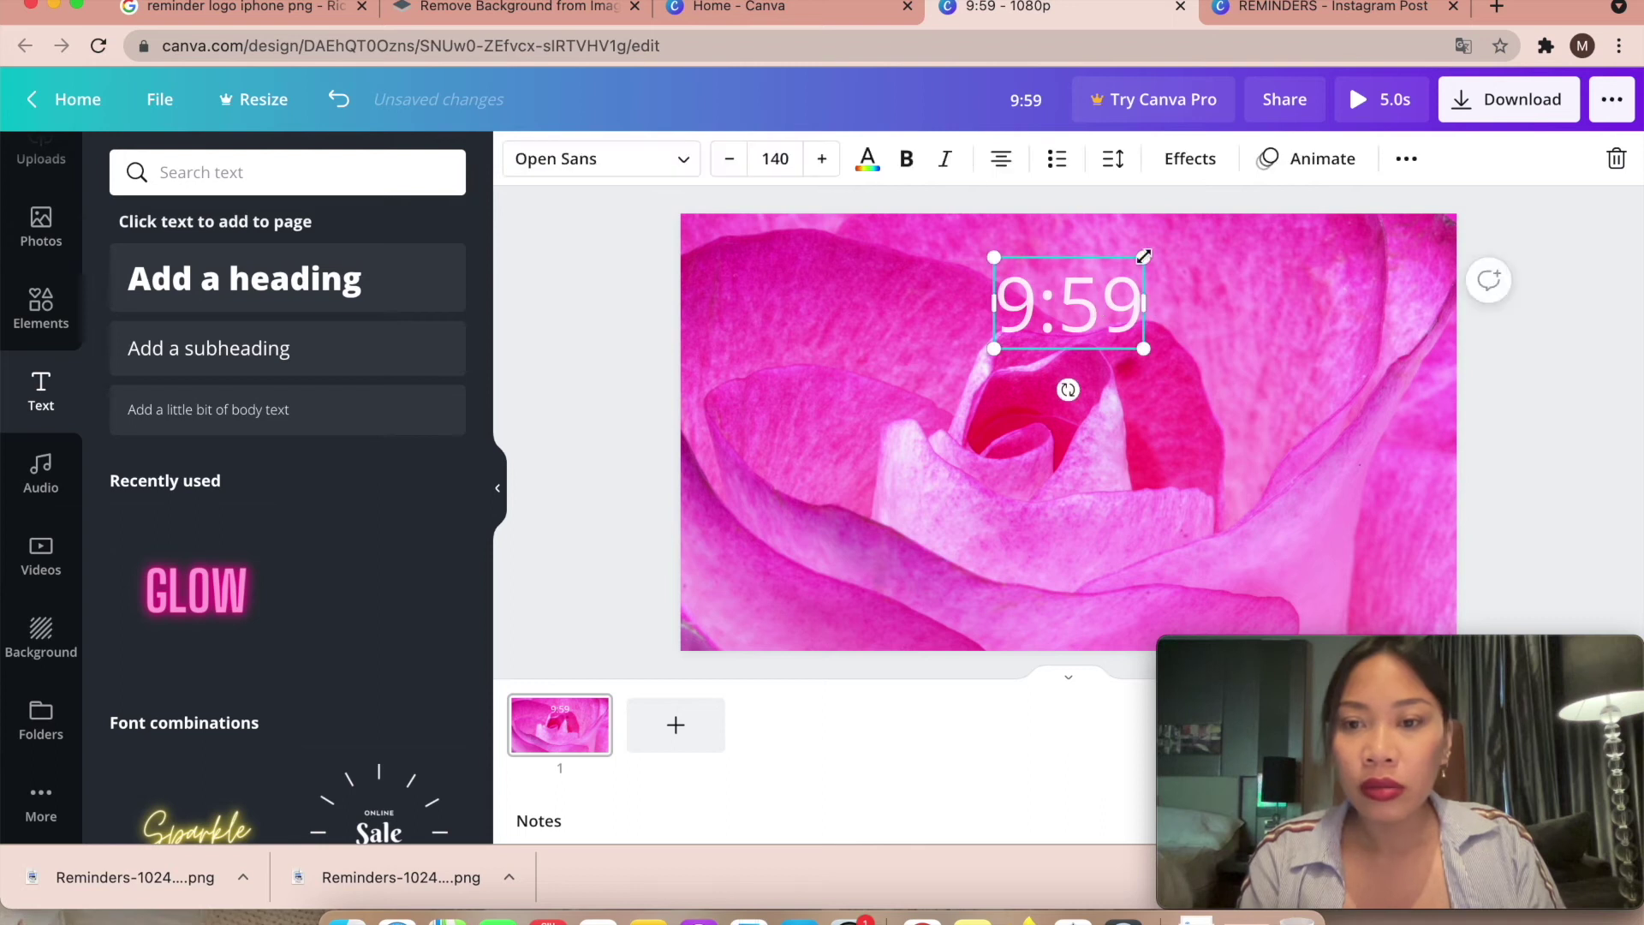
left_click_drag(1145, 257, 1189, 243)
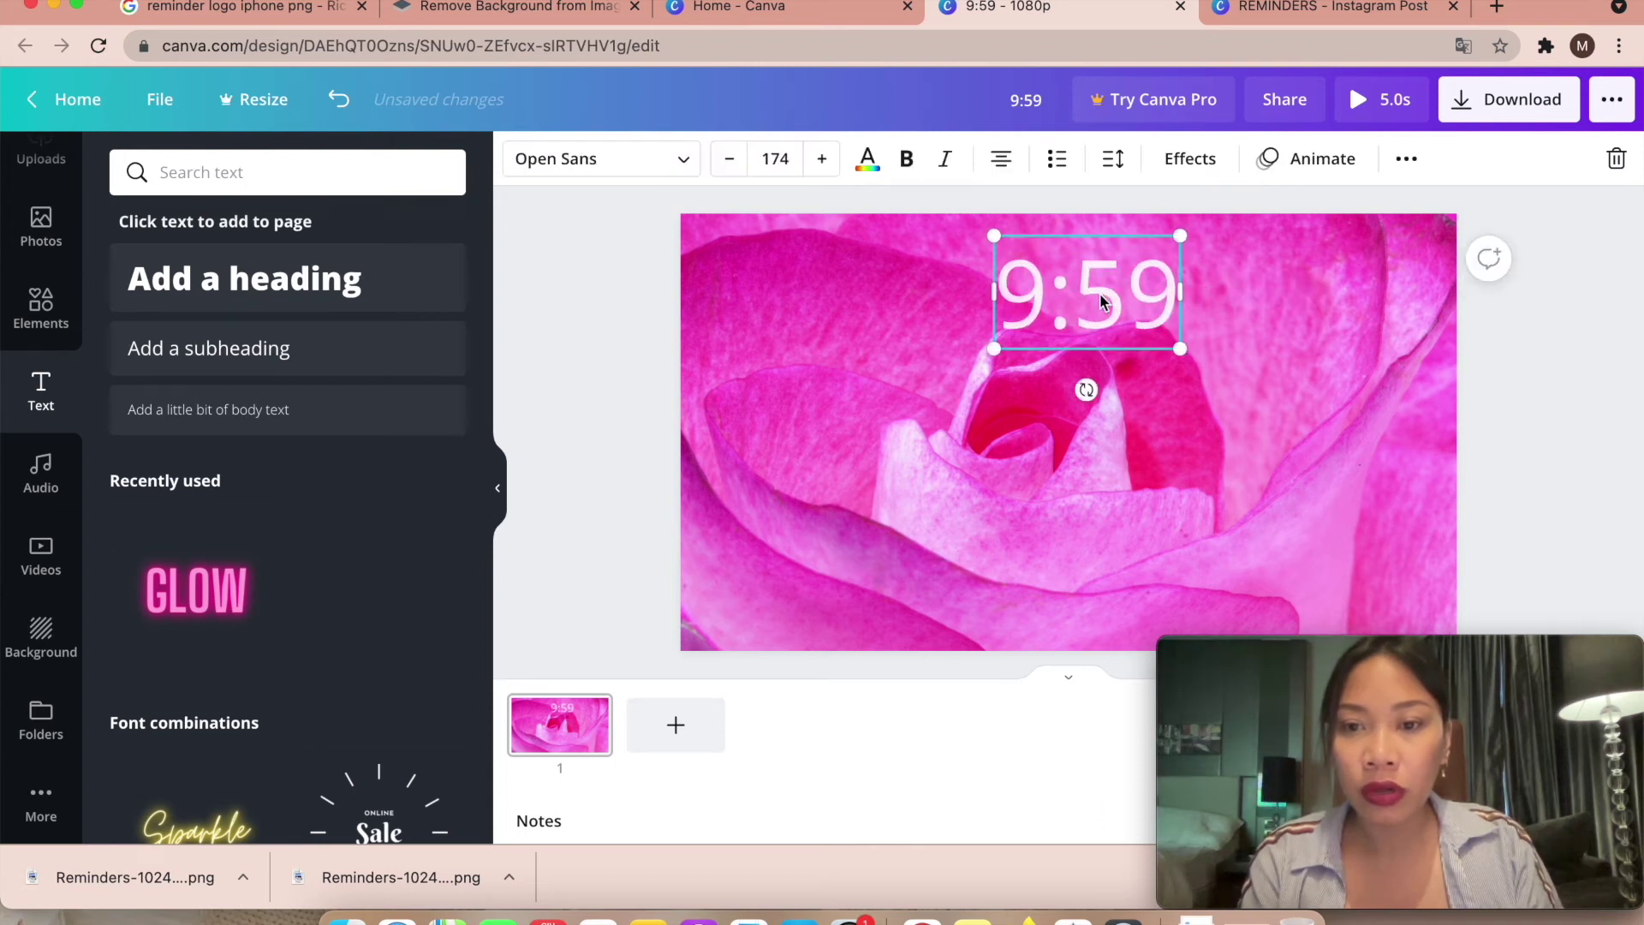
left_click_drag(1106, 300, 1093, 317)
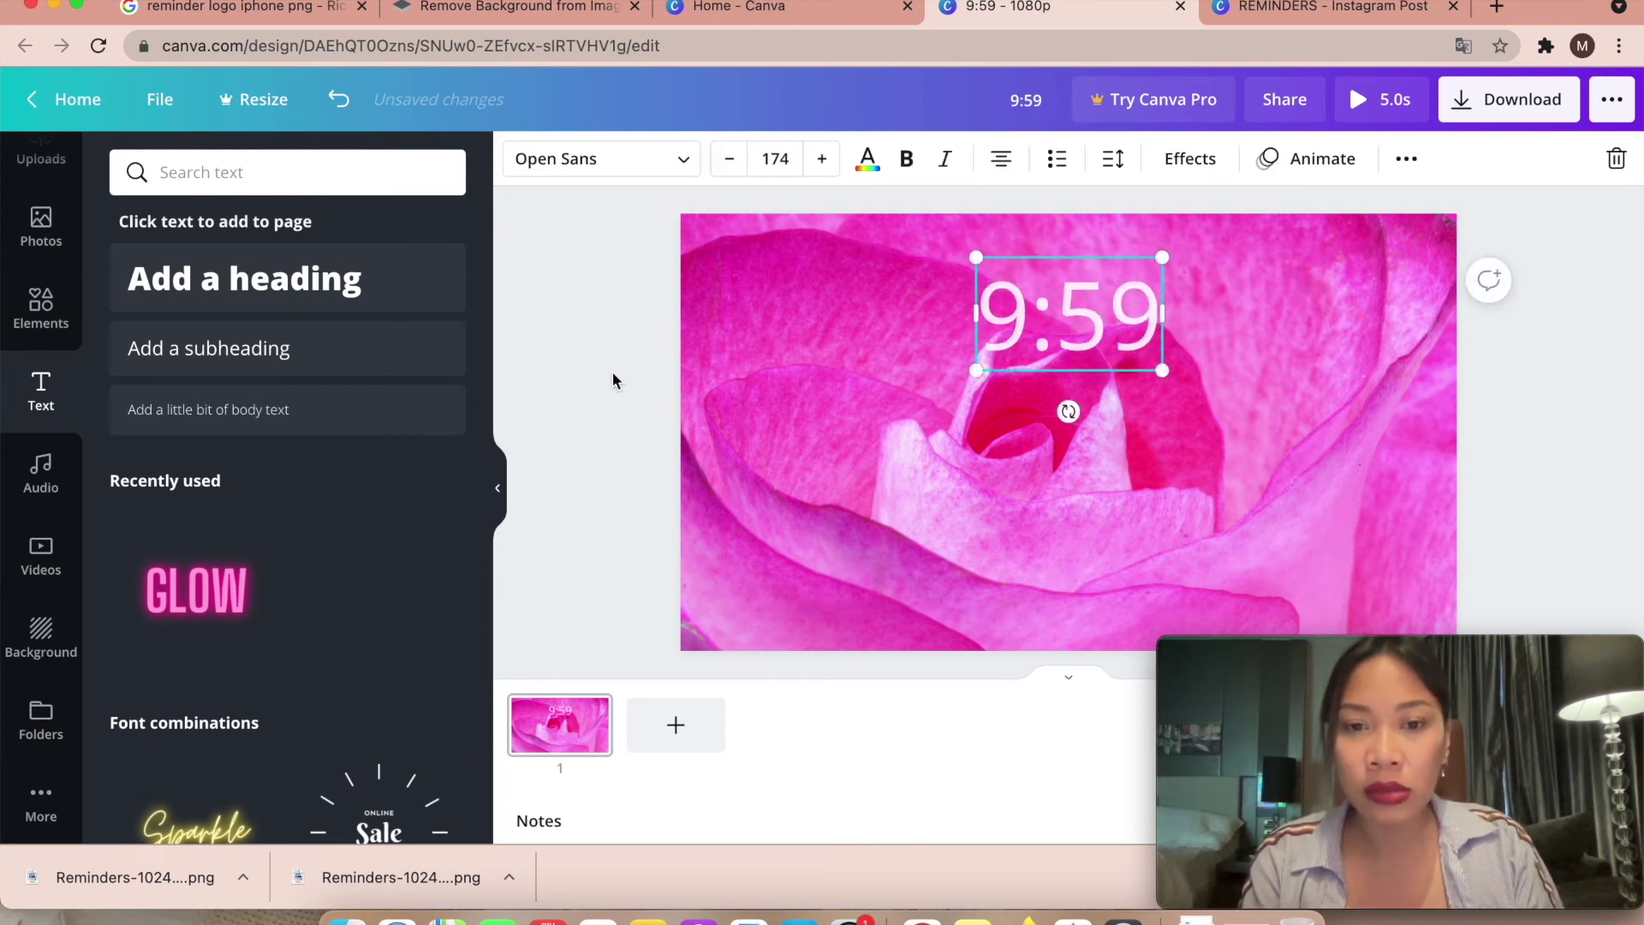
left_click(604, 403)
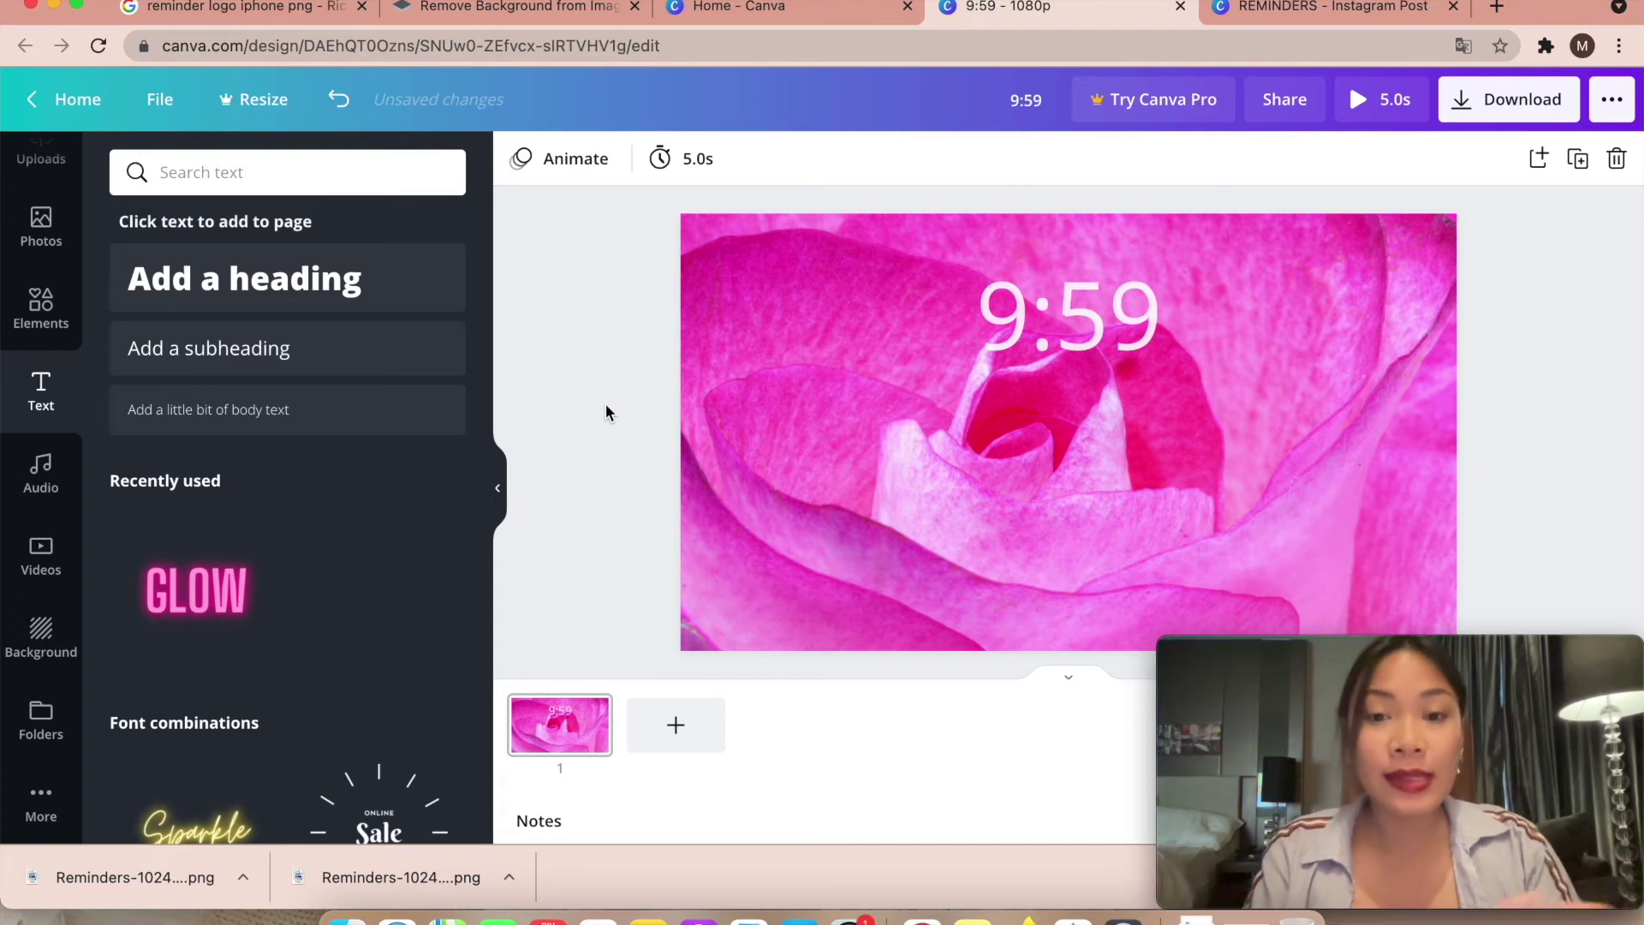
left_click(367, 361)
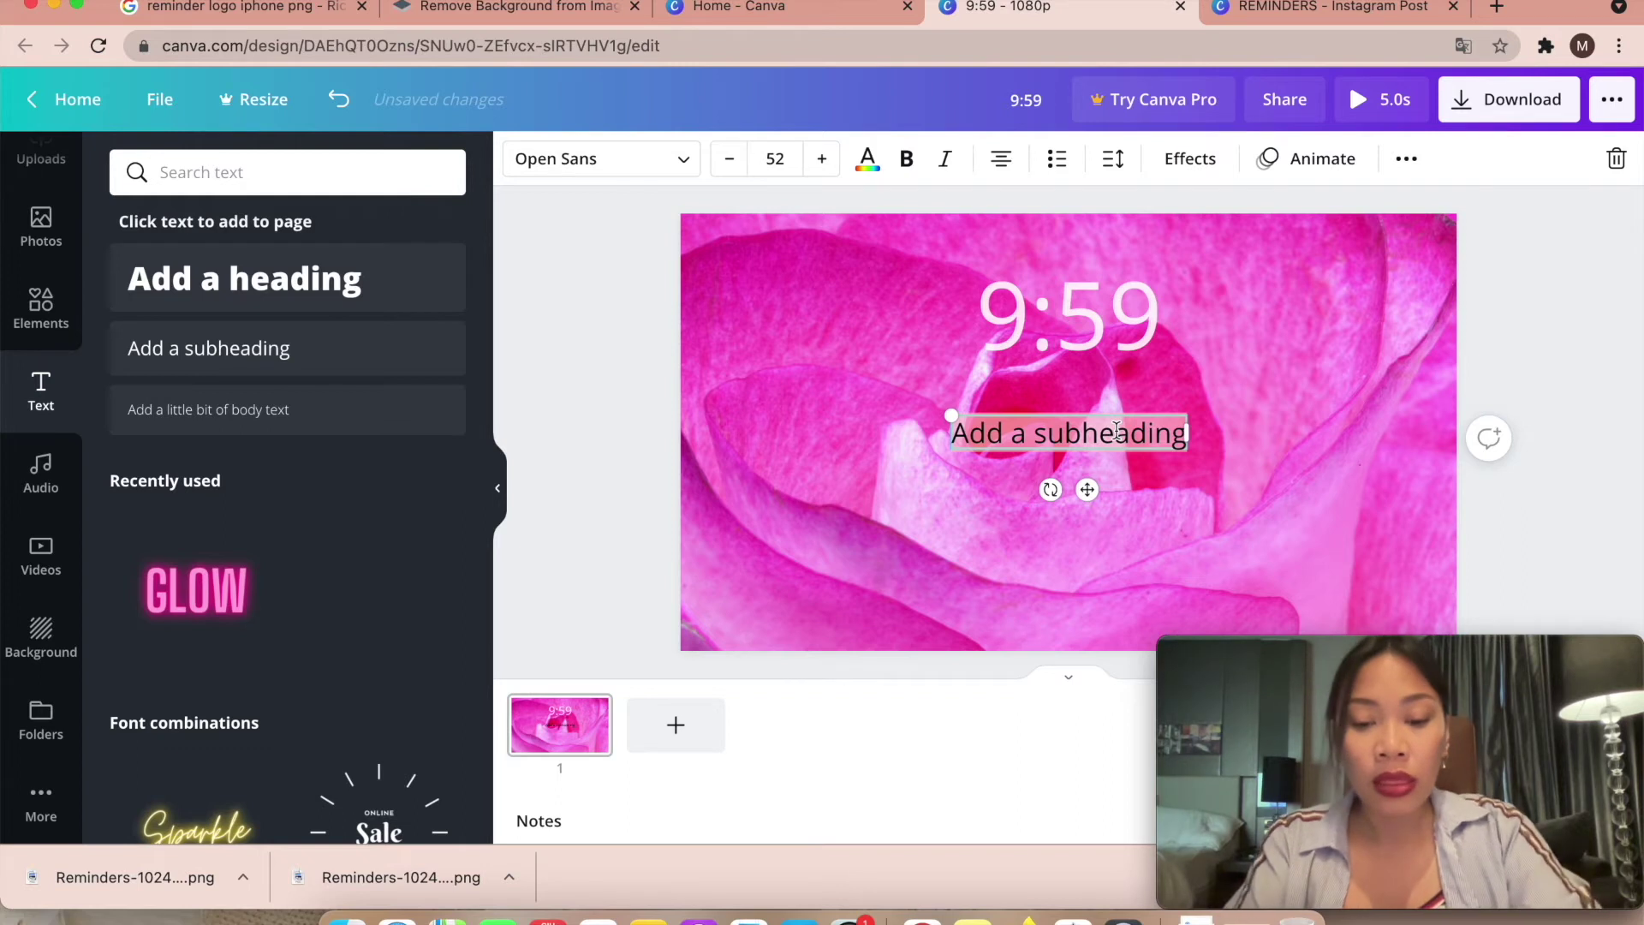
- Type 'Sunday , June 13' as the date, coloured white with transparency 86
type("Sunday ,")
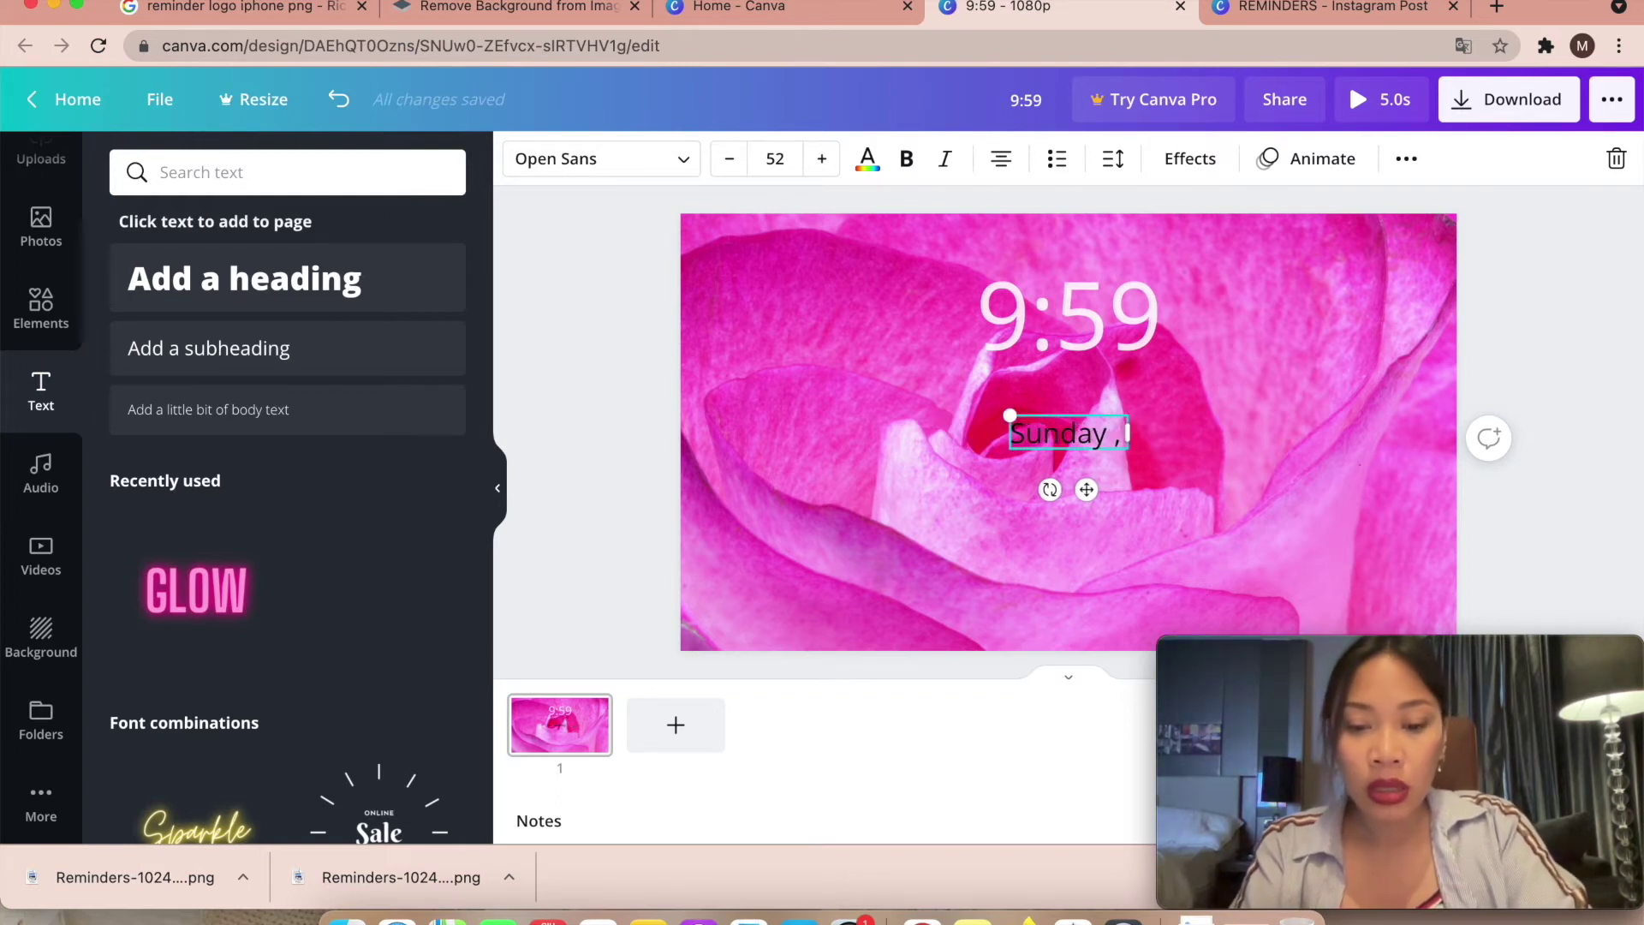
type(" June")
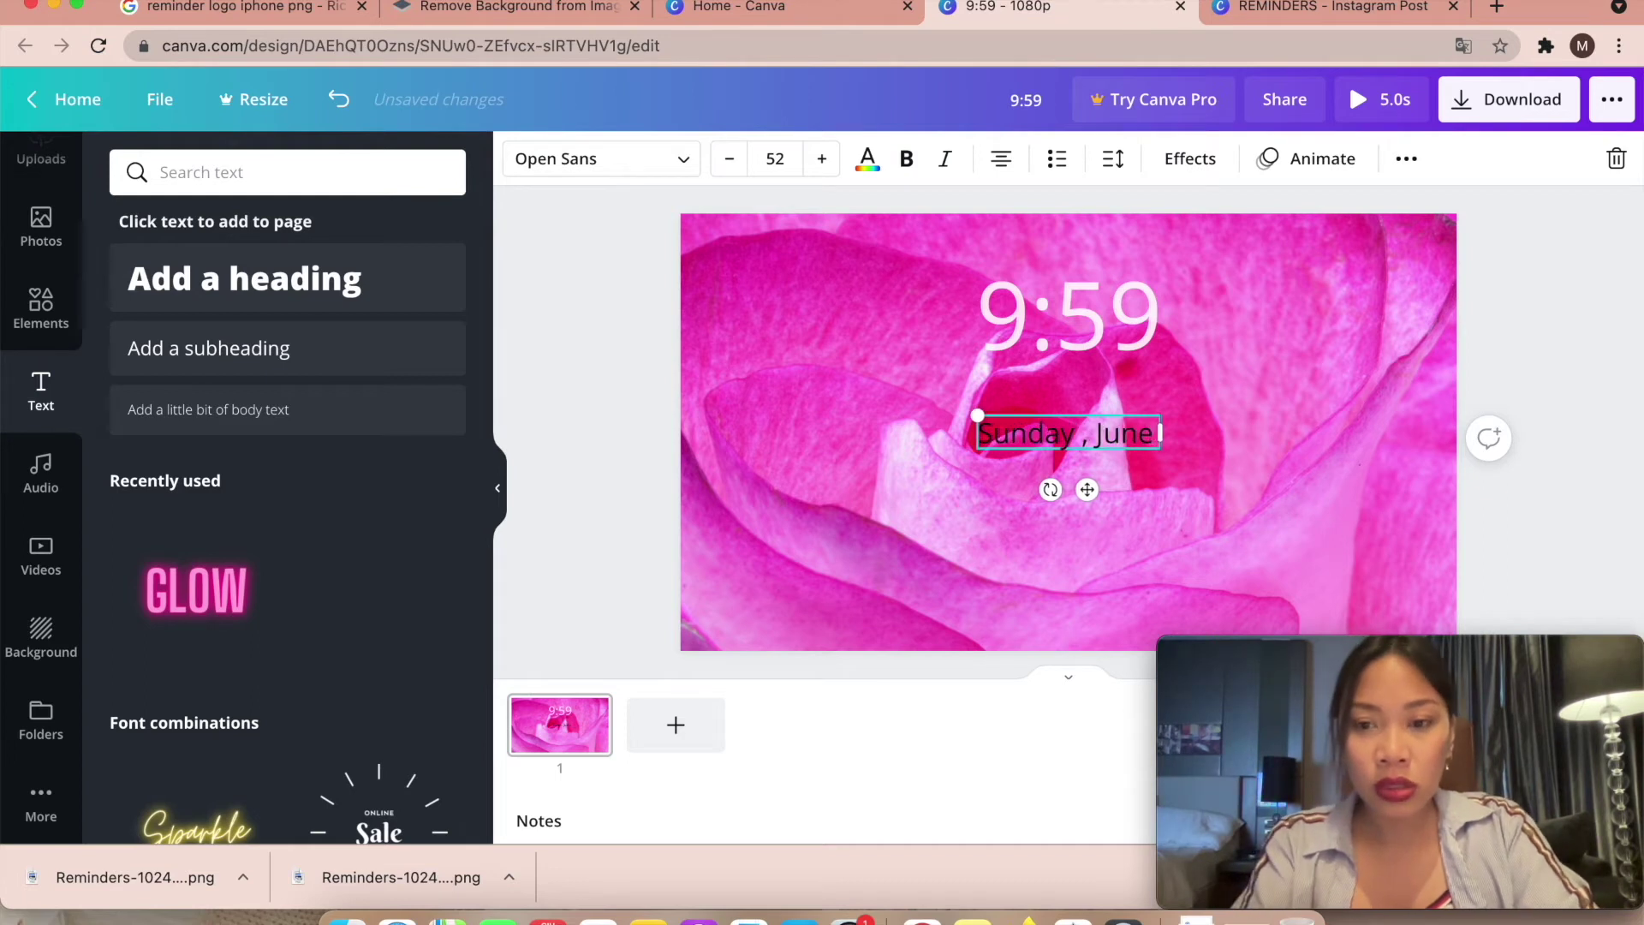
type(" 13")
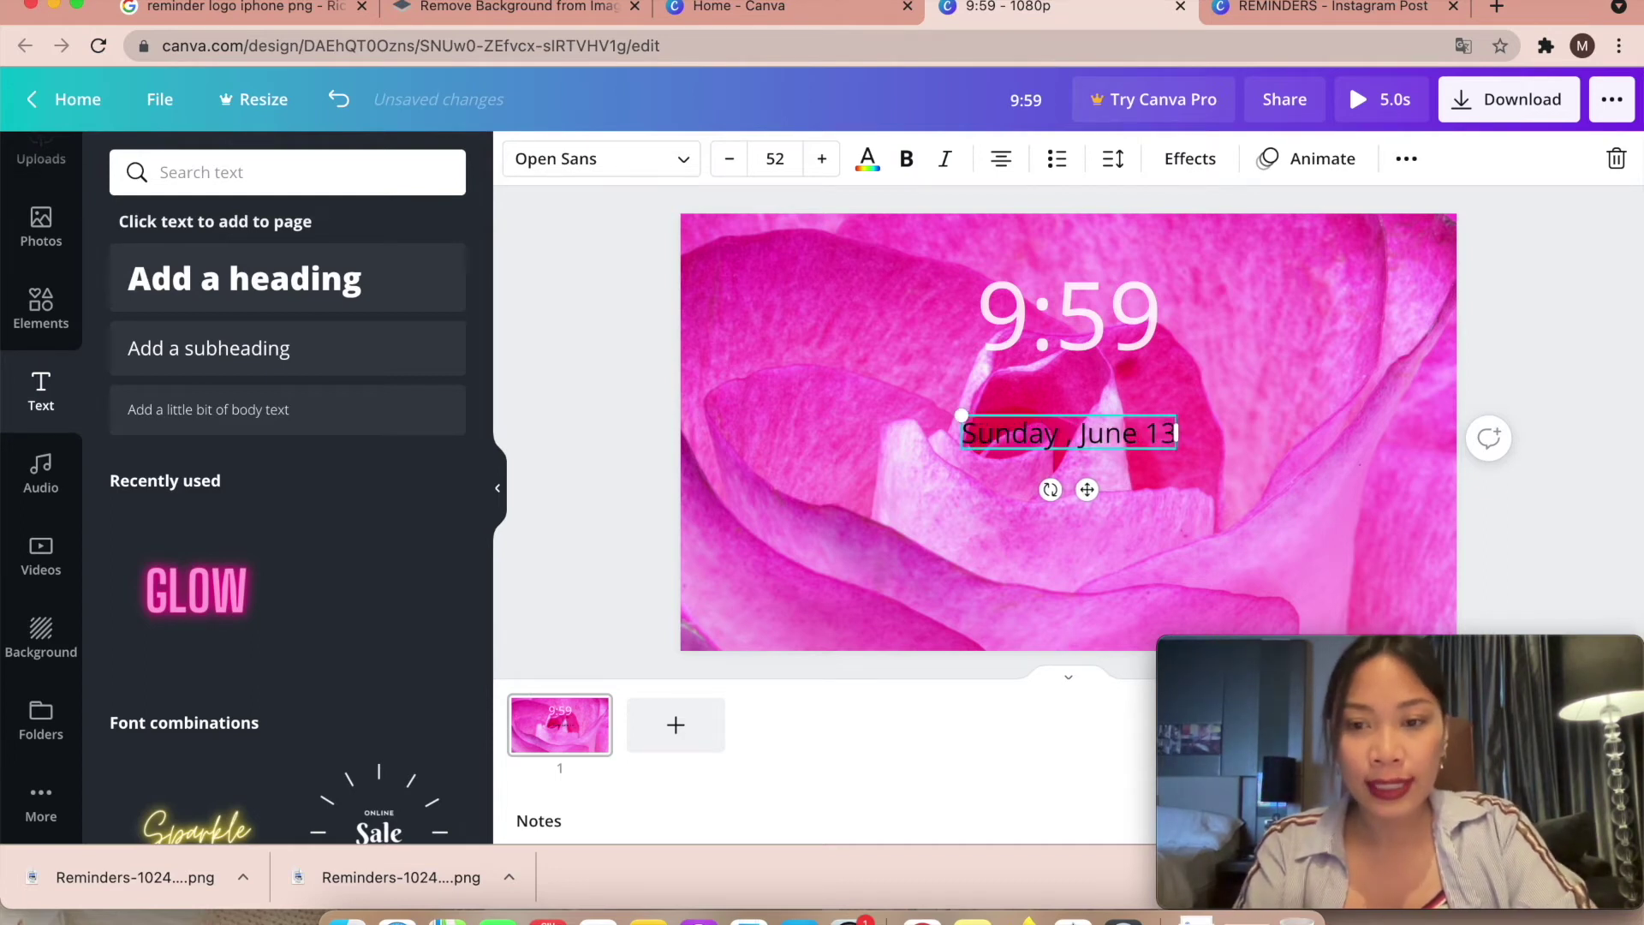
triple_click(1096, 434)
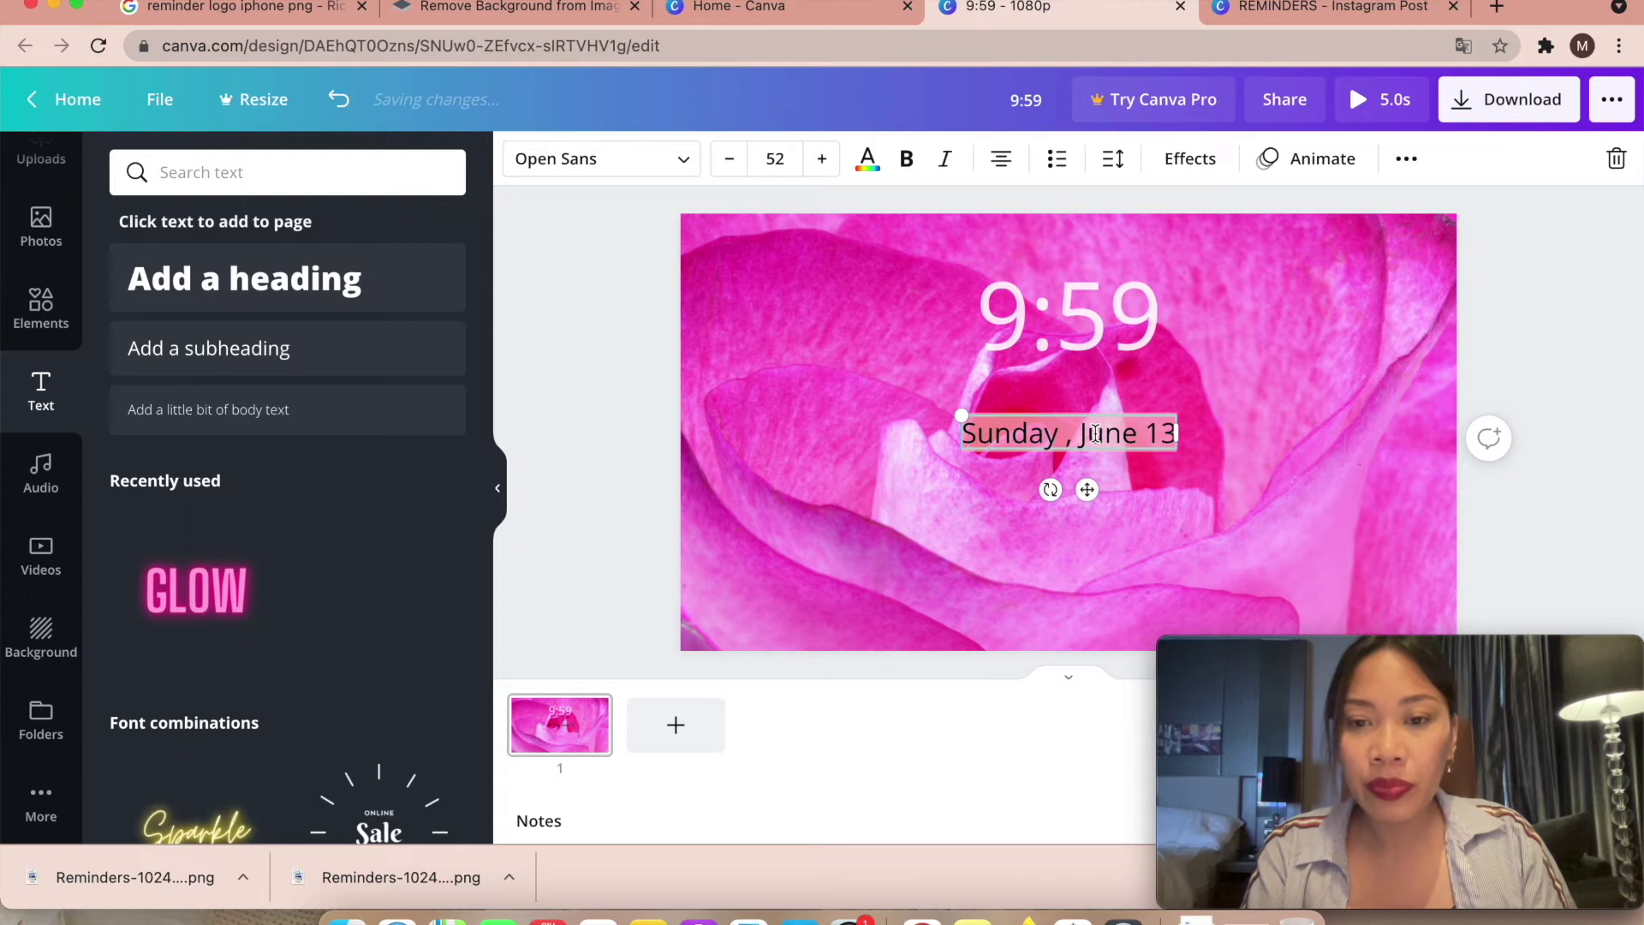
left_click(866, 159)
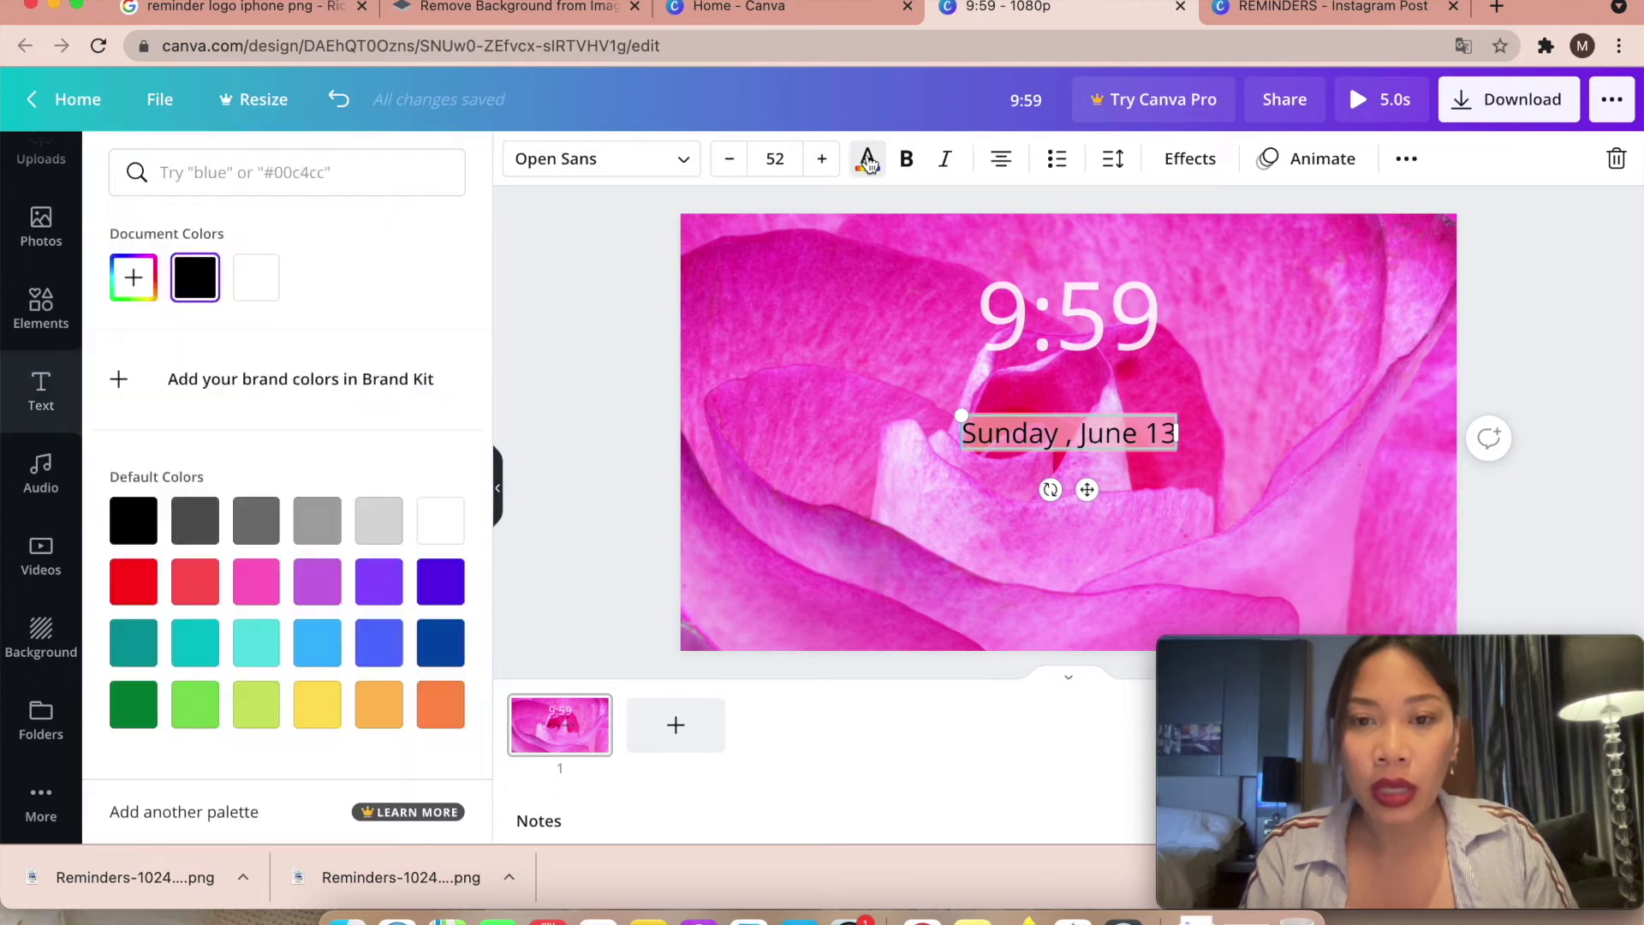
left_click(261, 285)
left_click(1406, 158)
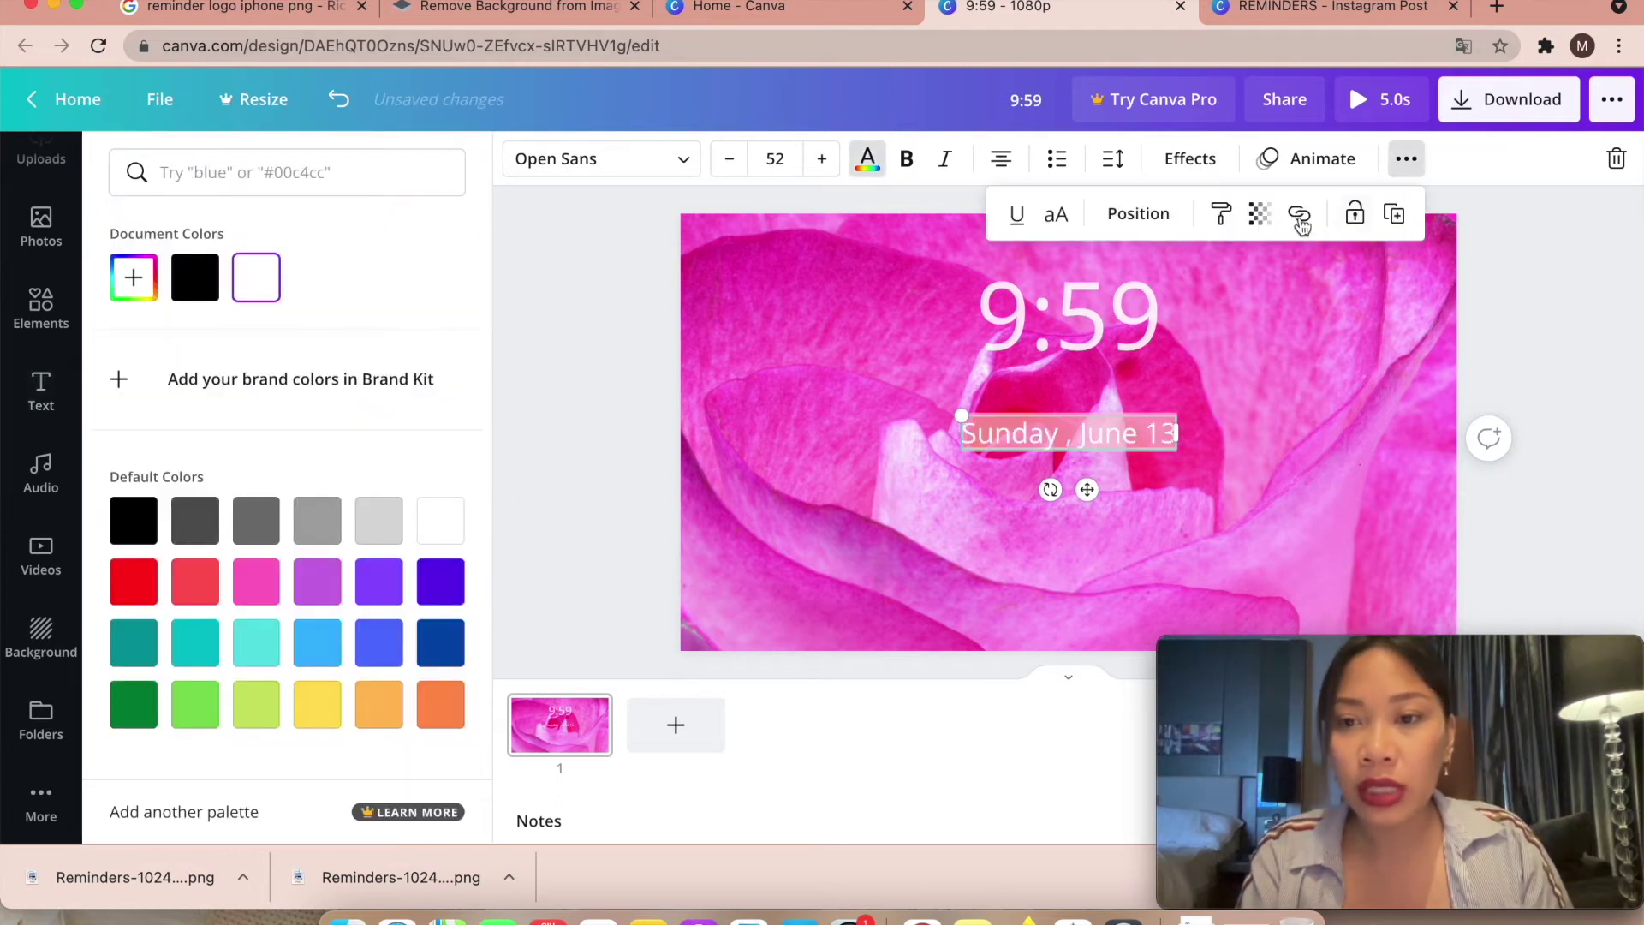
left_click(1258, 213)
left_click_drag(1185, 287, 1166, 287)
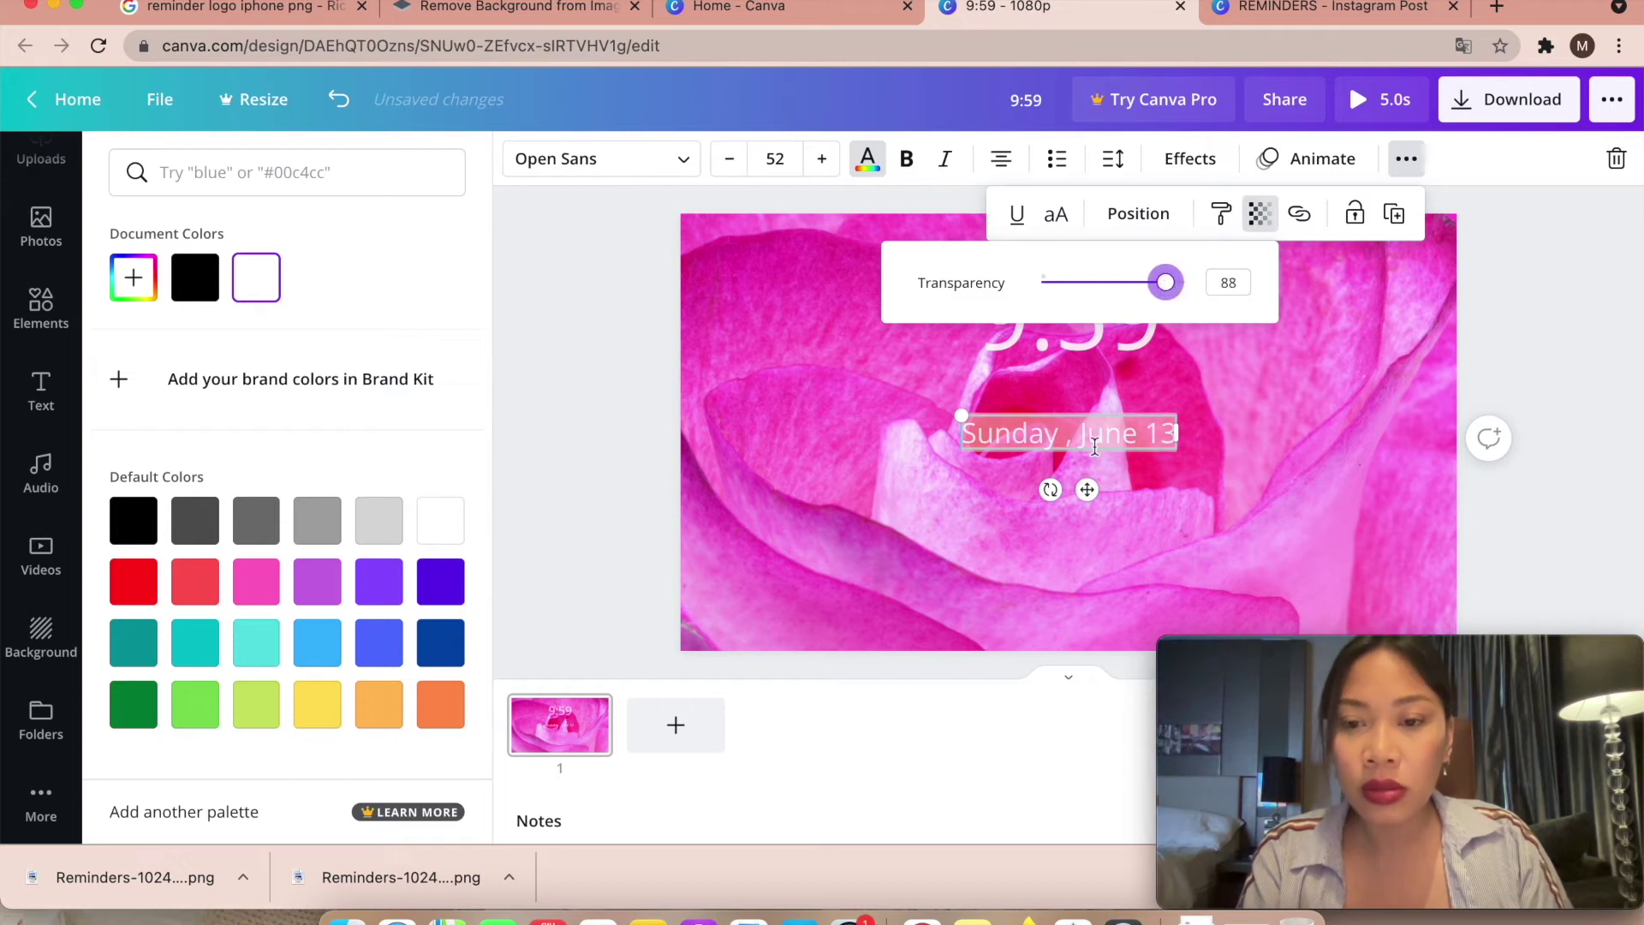
- Resize the date to 57 and centre it just beneath the 9:59 clock
left_click_drag(1085, 490, 1084, 445)
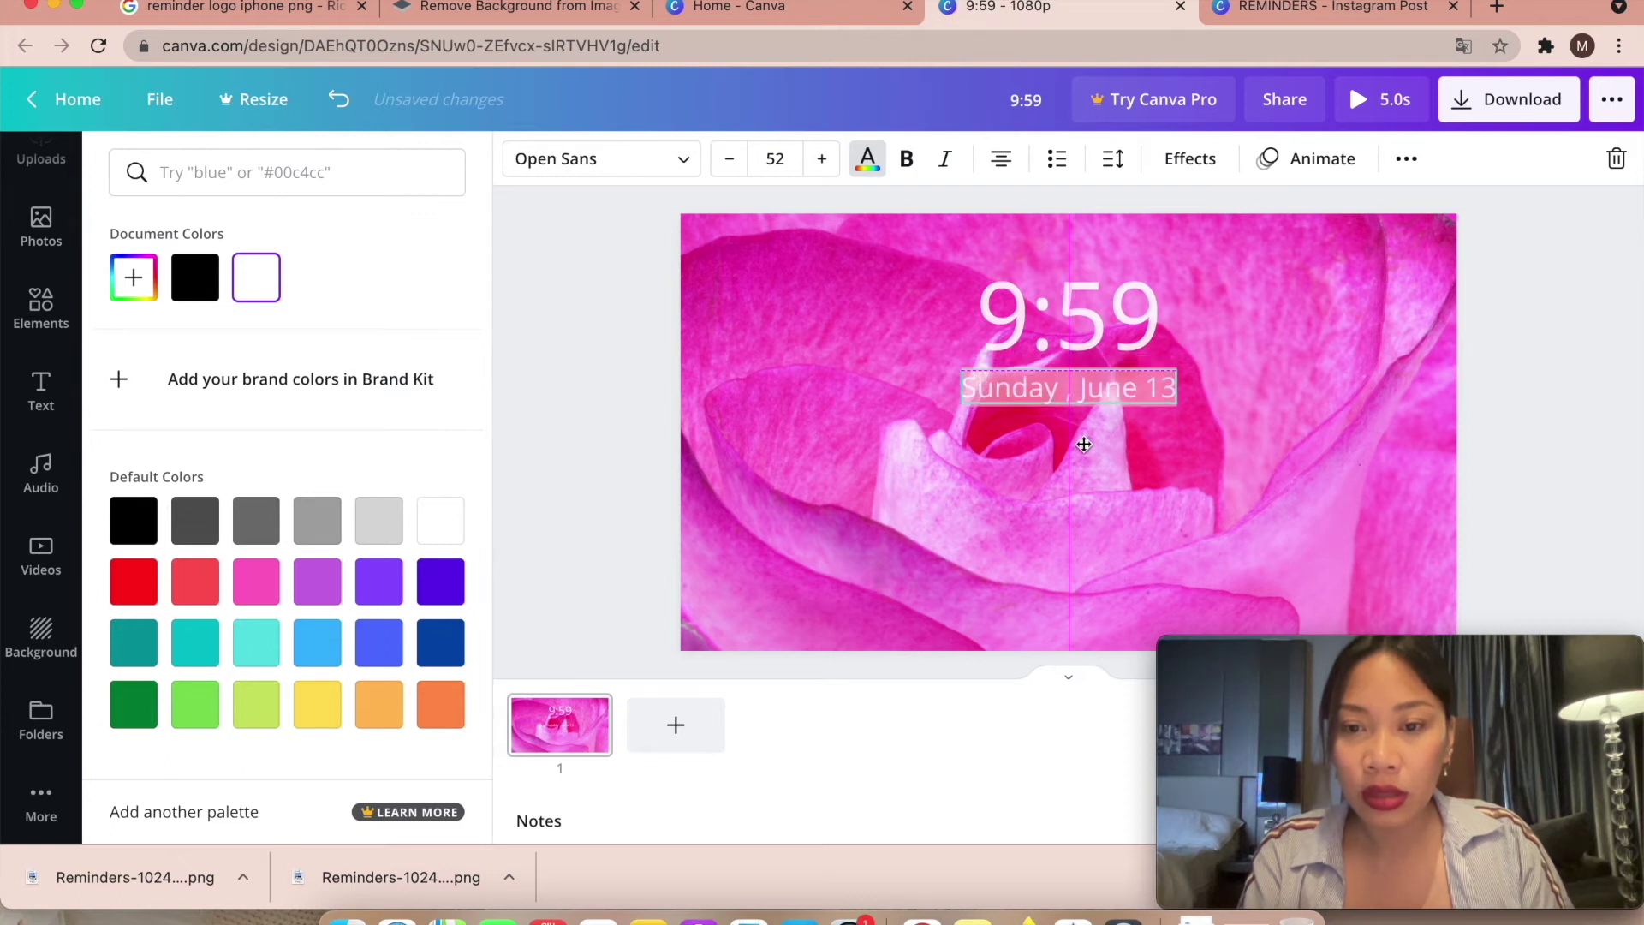
left_click(607, 426)
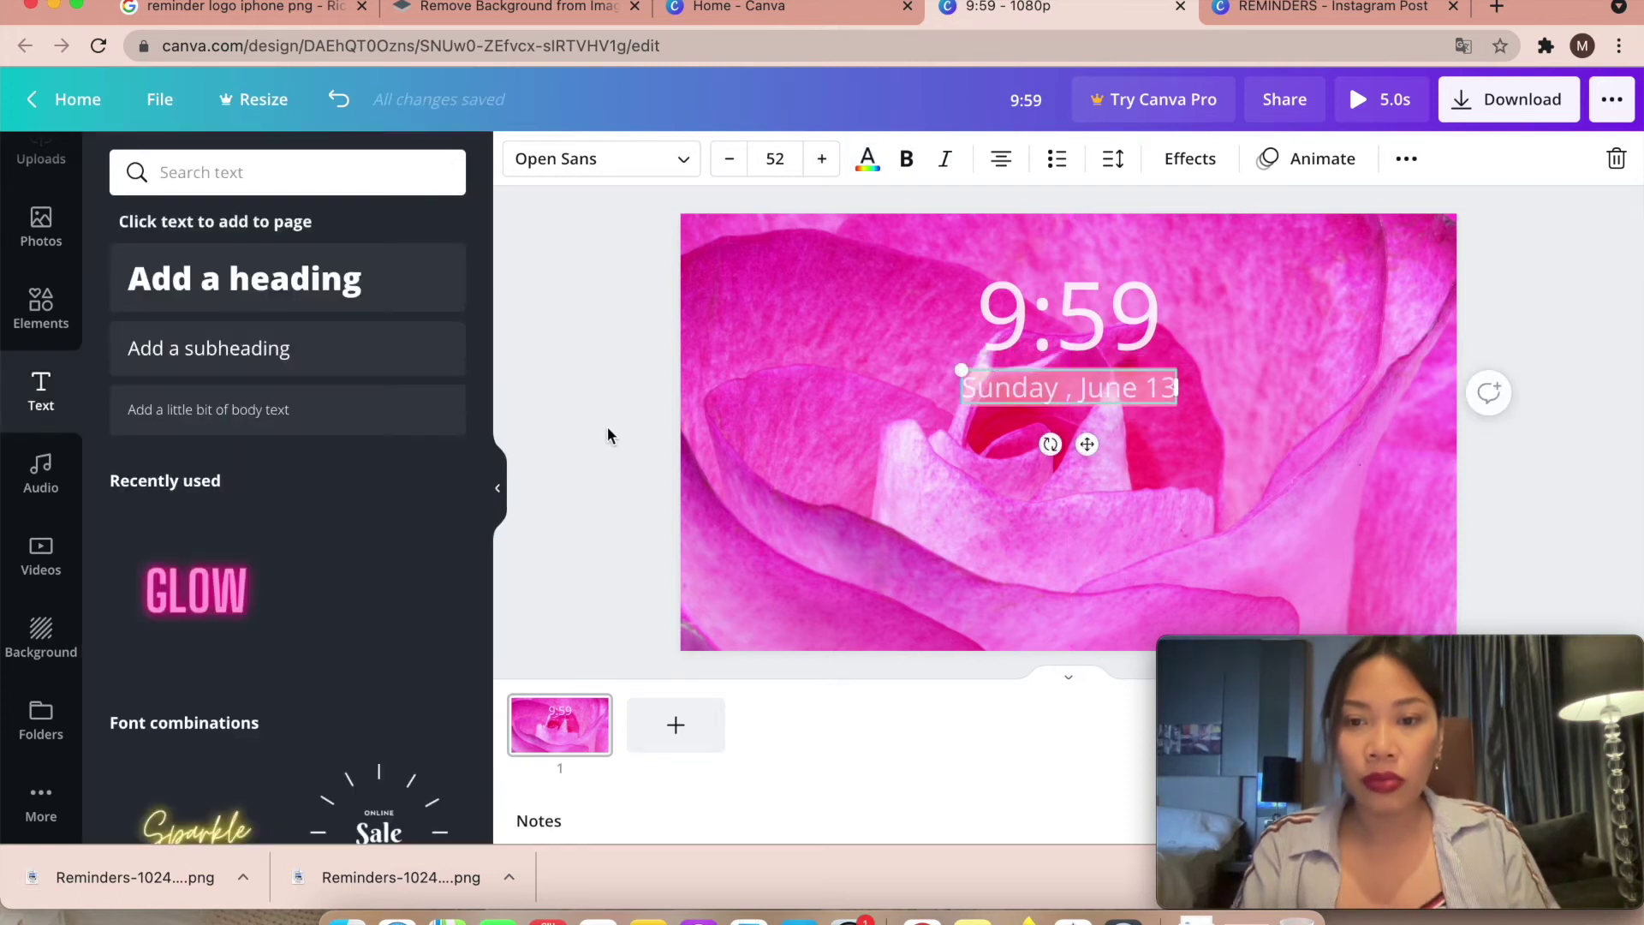
left_click(1126, 392)
left_click_drag(962, 369, 940, 368)
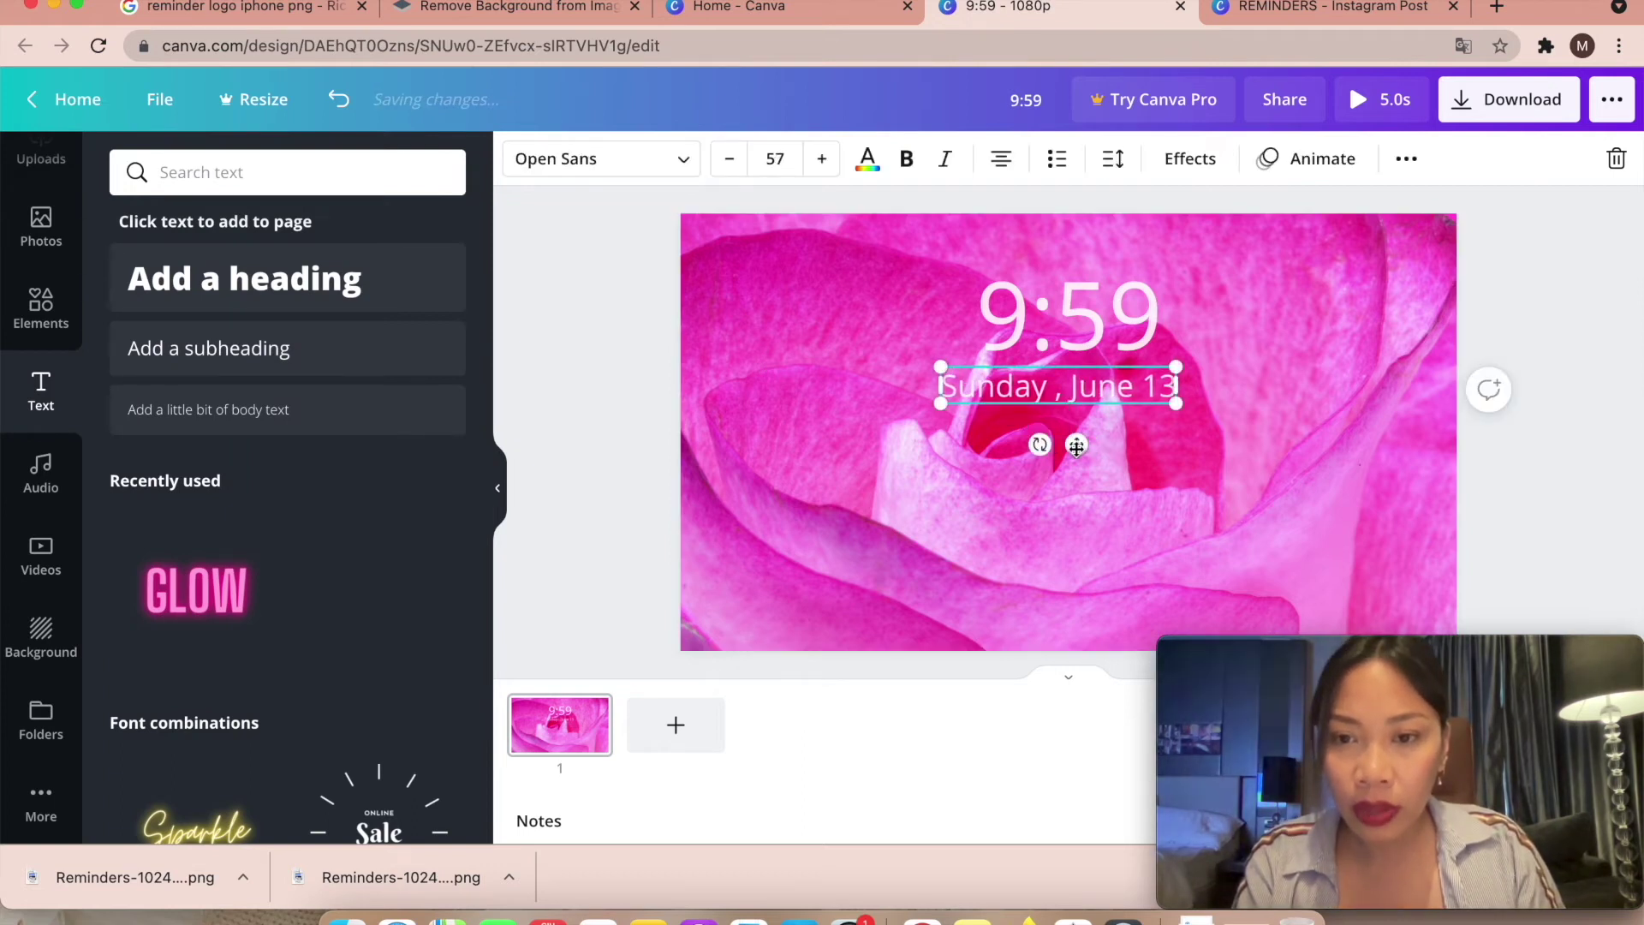
left_click_drag(1077, 444, 1088, 440)
left_click(650, 439)
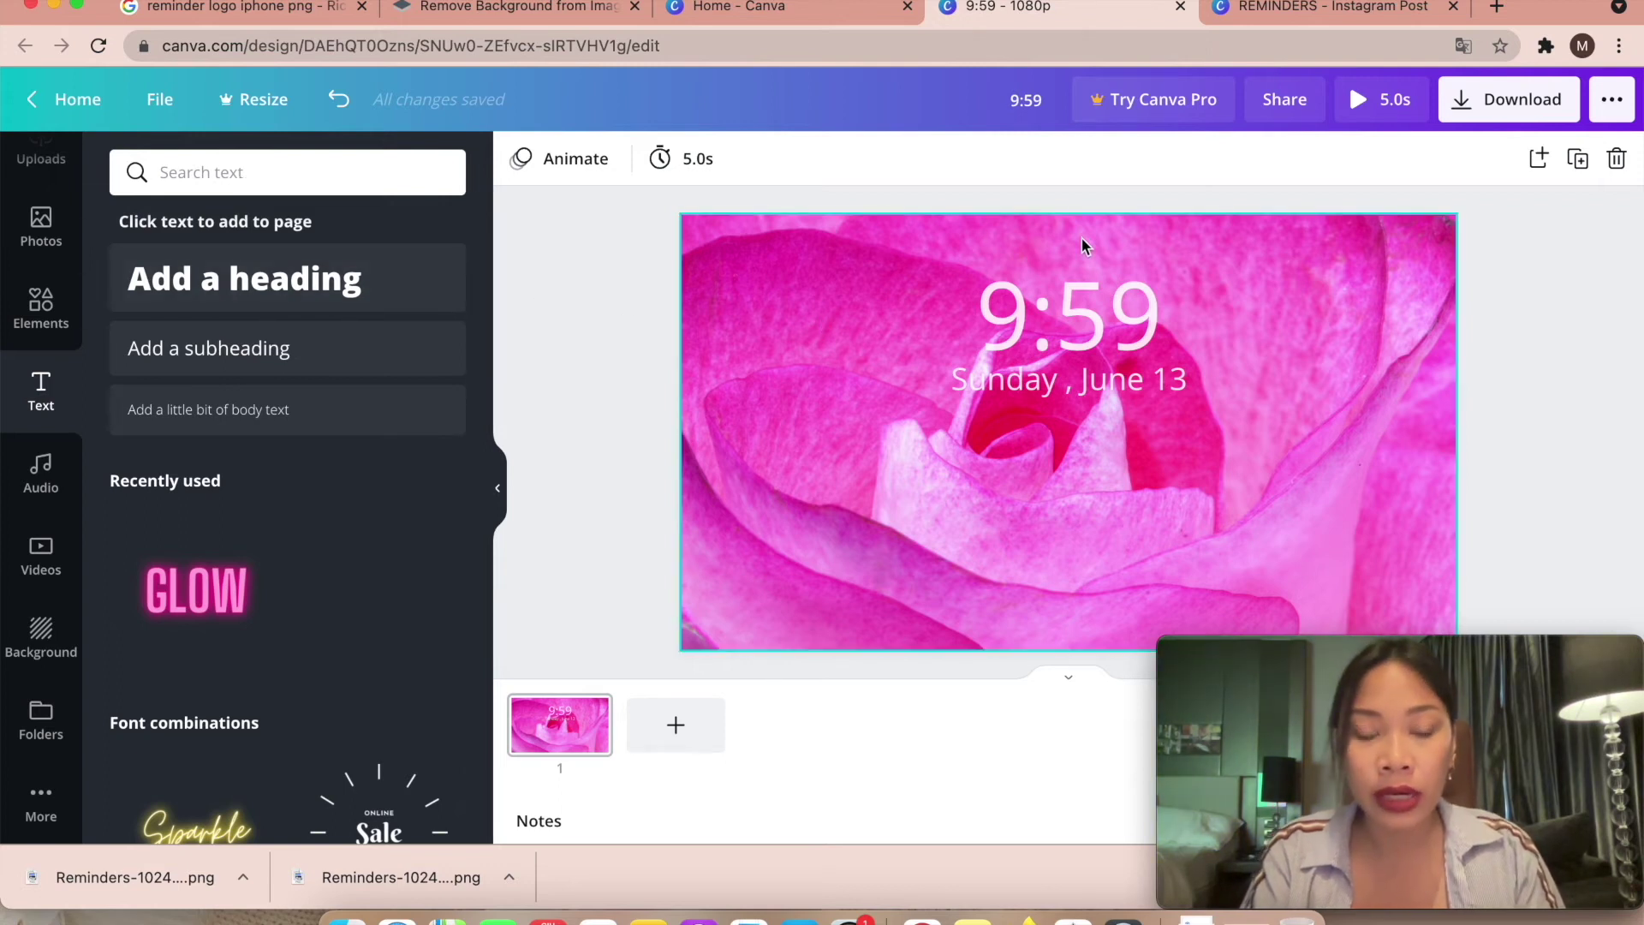
- Search Elements for 'locker', then 'lock', and add the orange padlock graphic to the page
left_click(48, 327)
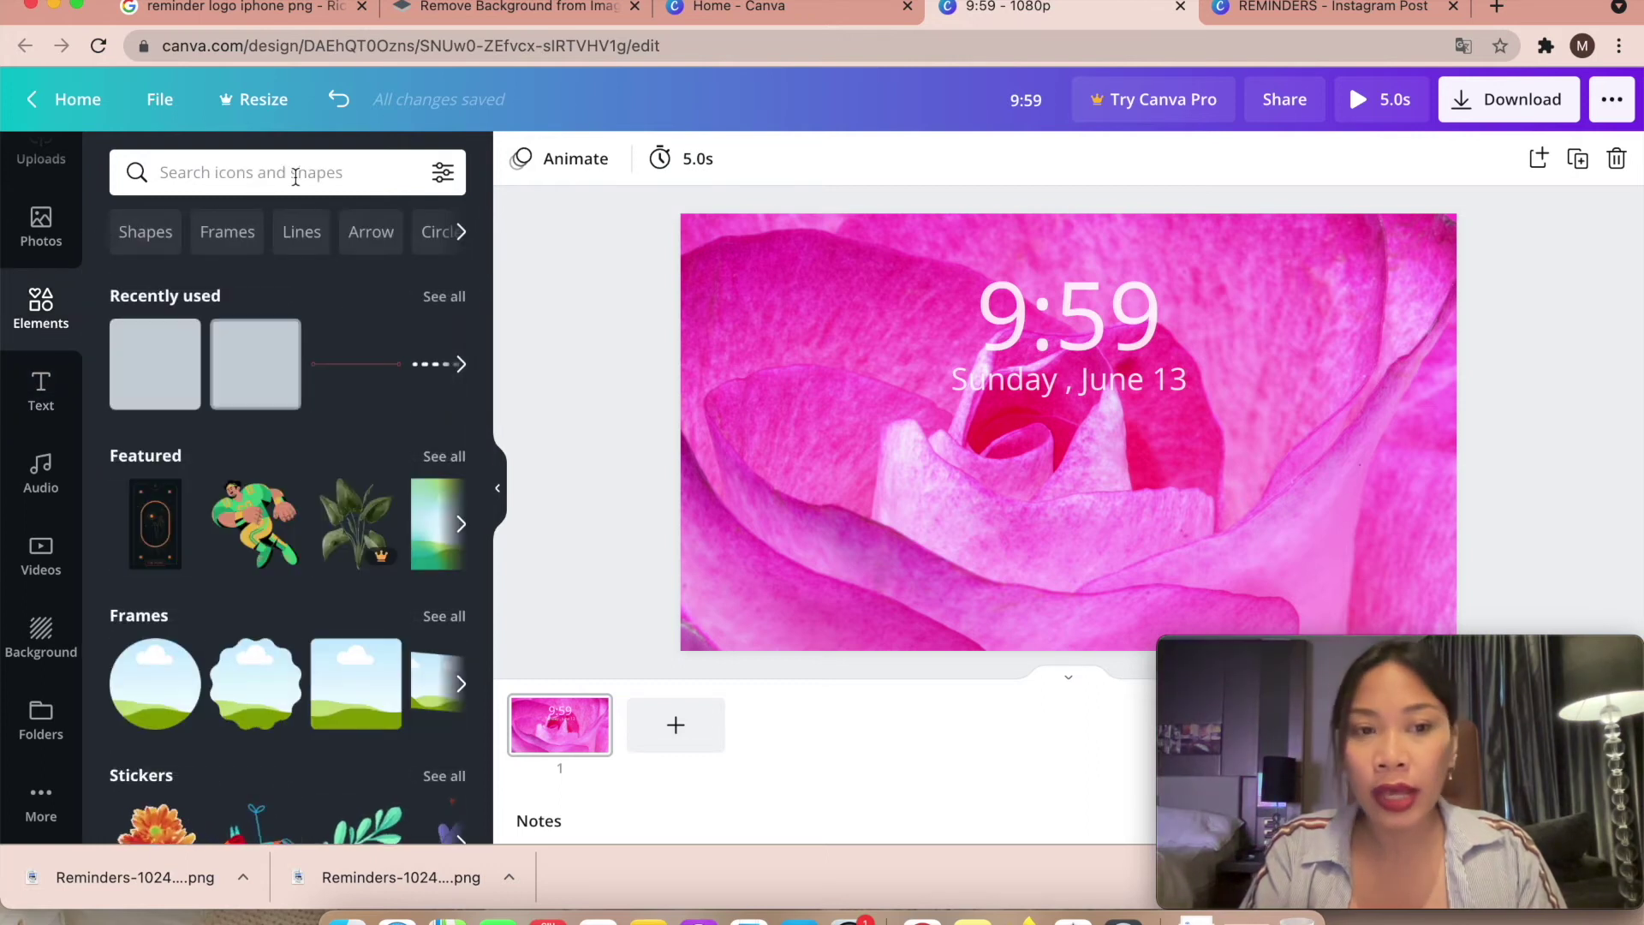
left_click(295, 177)
type("locker")
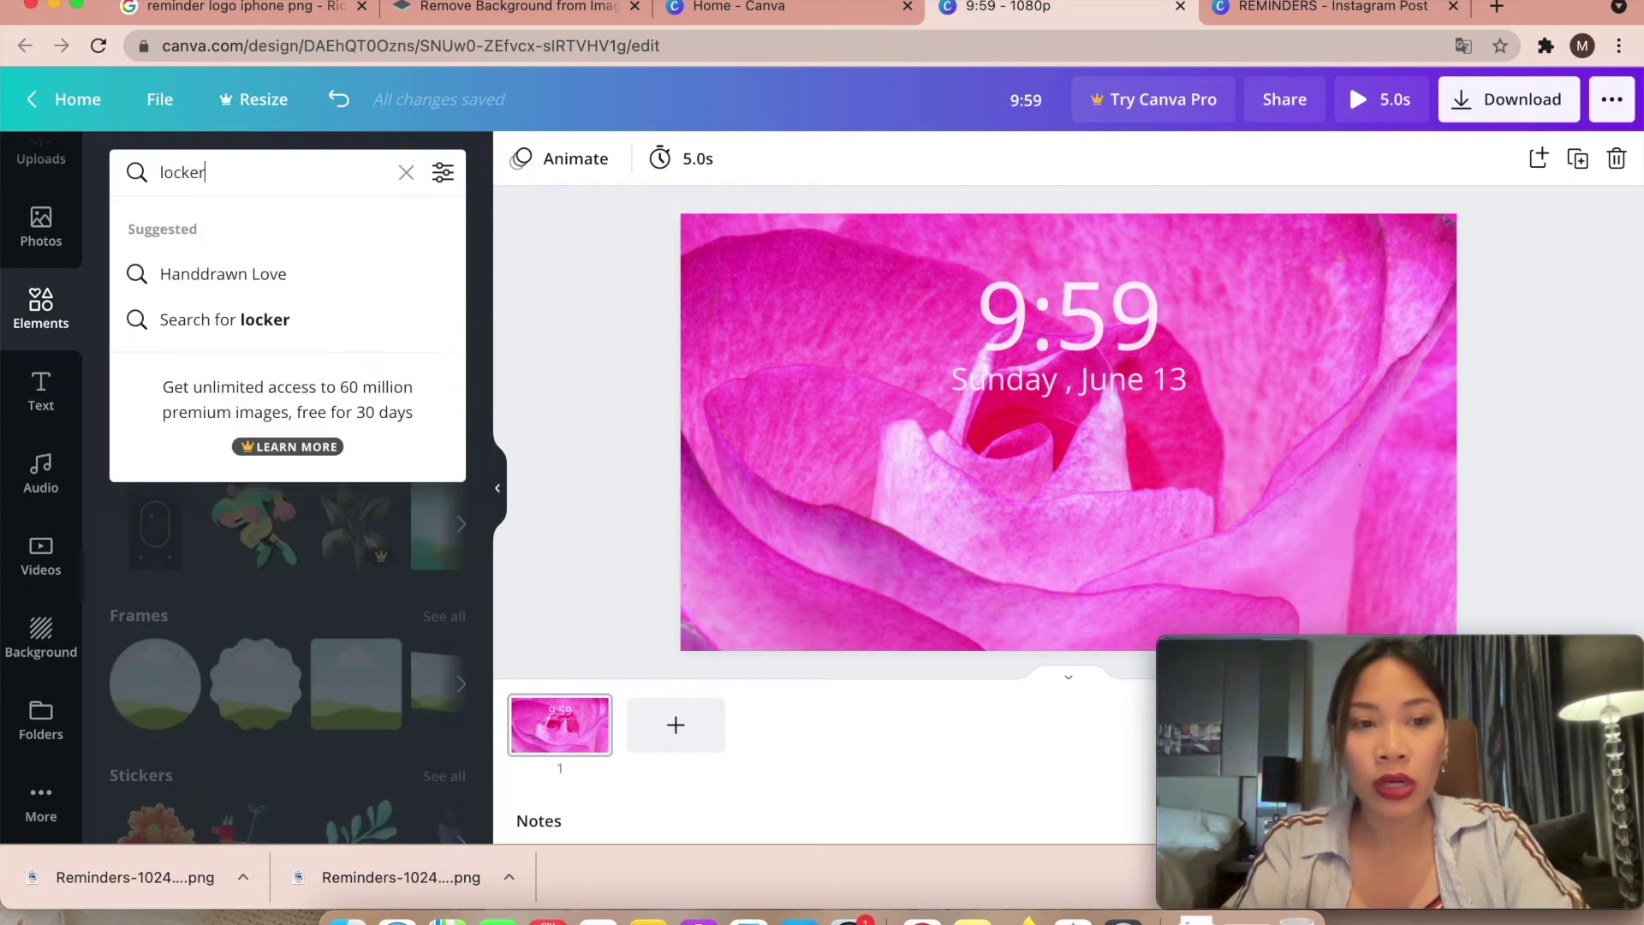
key("Return")
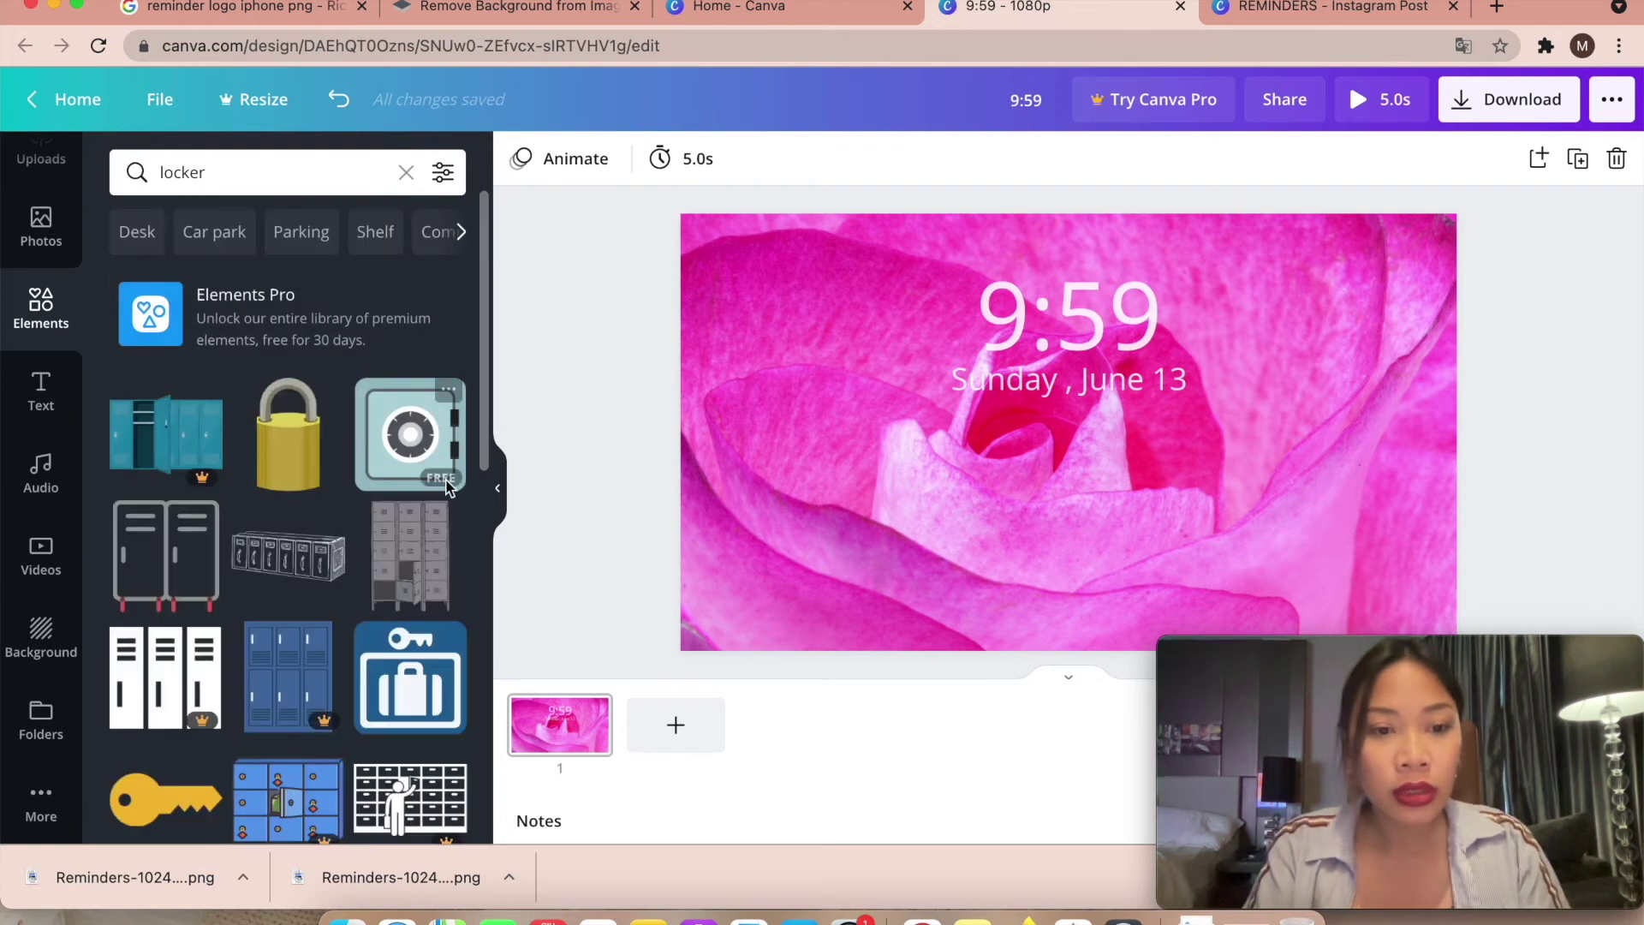
scroll(448, 485, "down", 10)
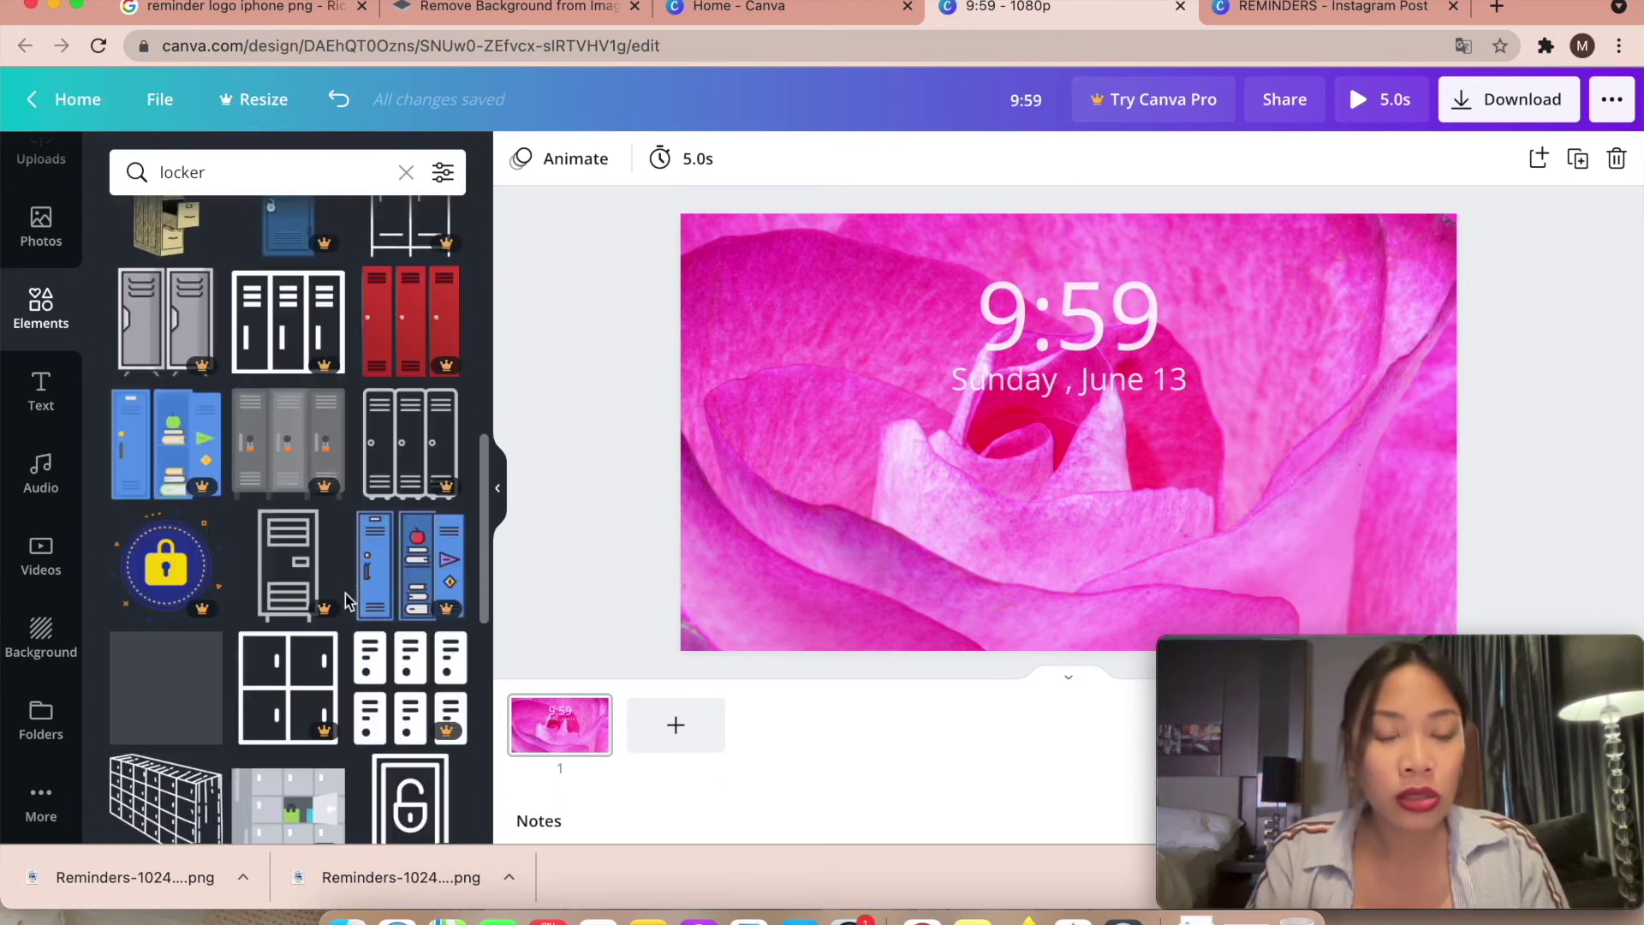
scroll(346, 593, "down", 10)
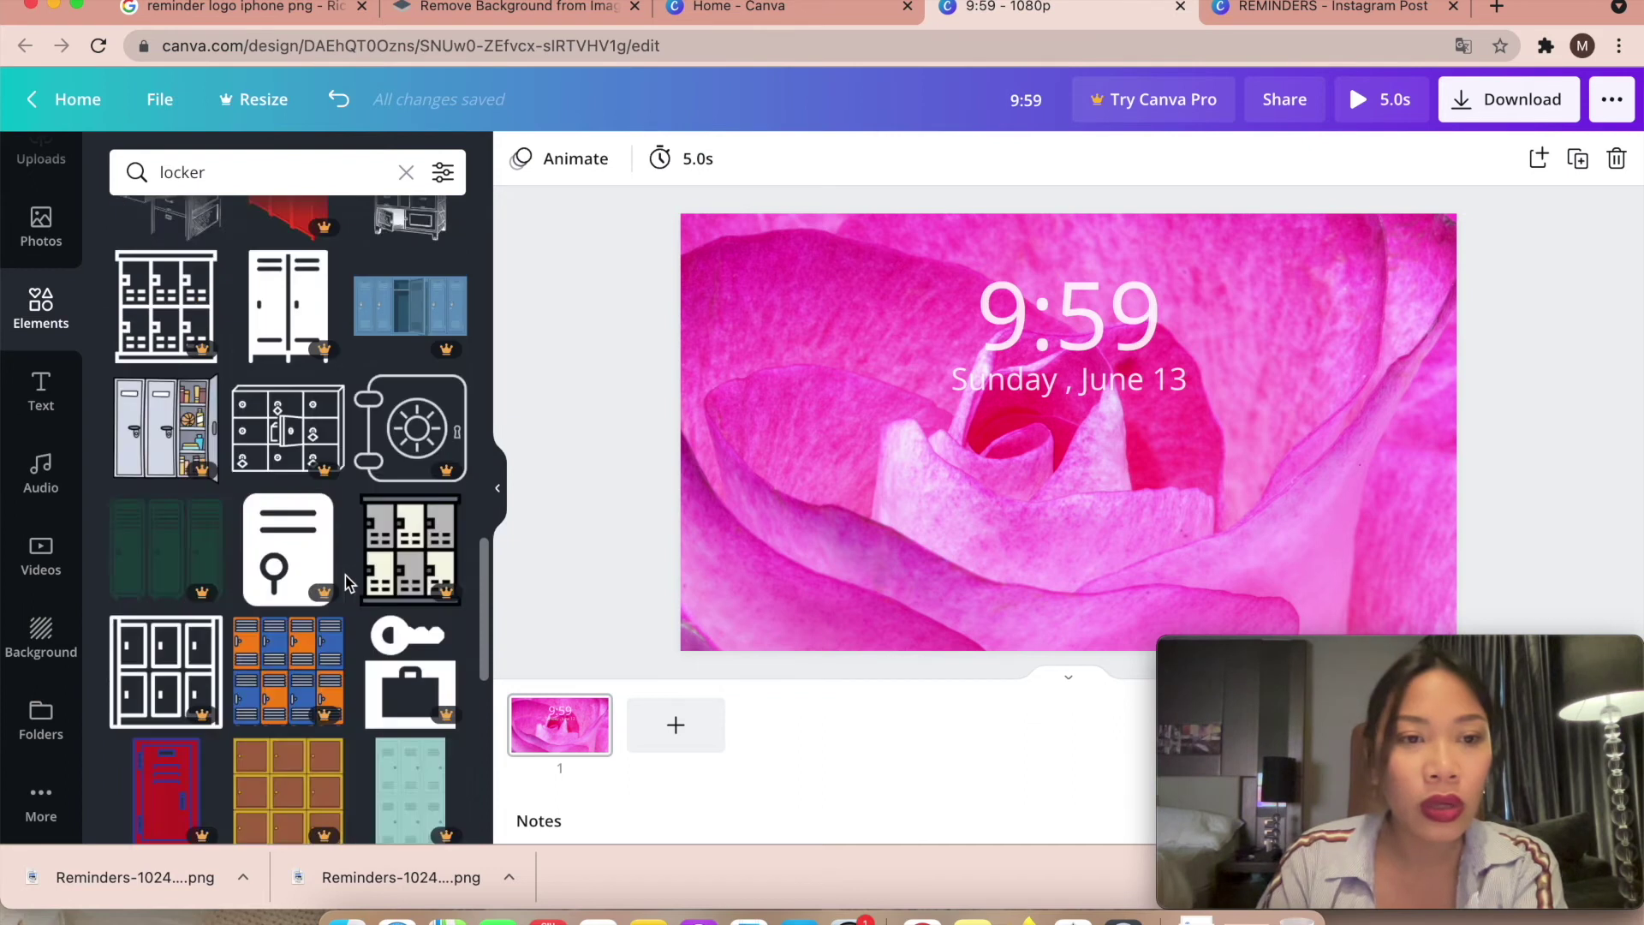
left_click(246, 163)
key("BackSpace")
key("BackSpace")
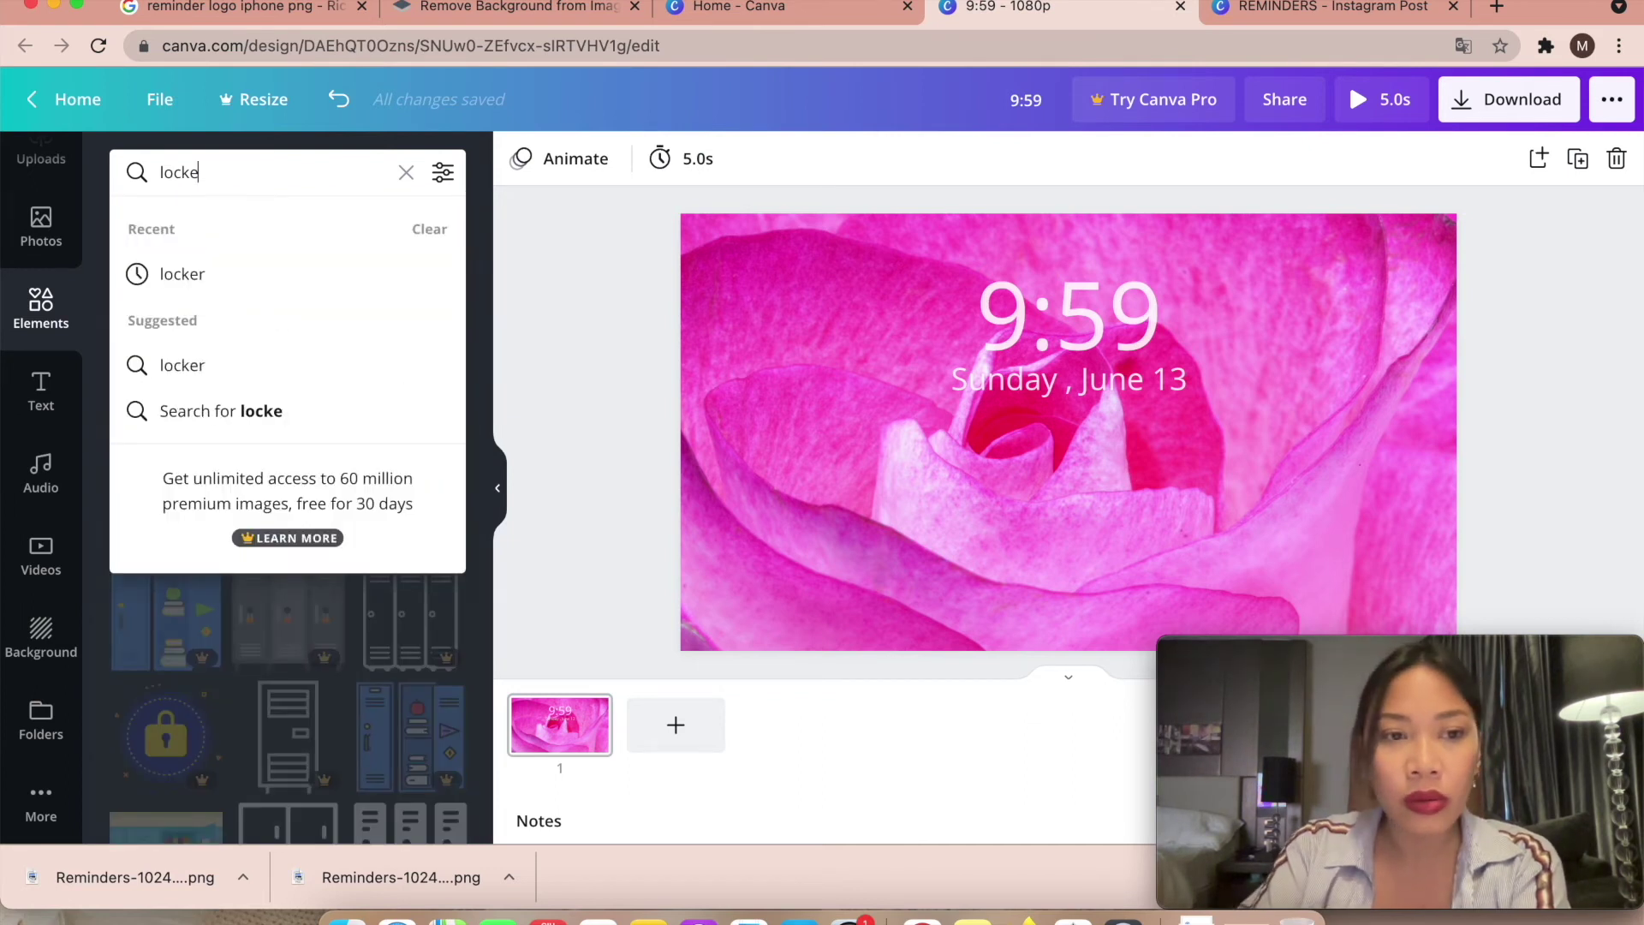
key("Return")
scroll(319, 525, "down", 3)
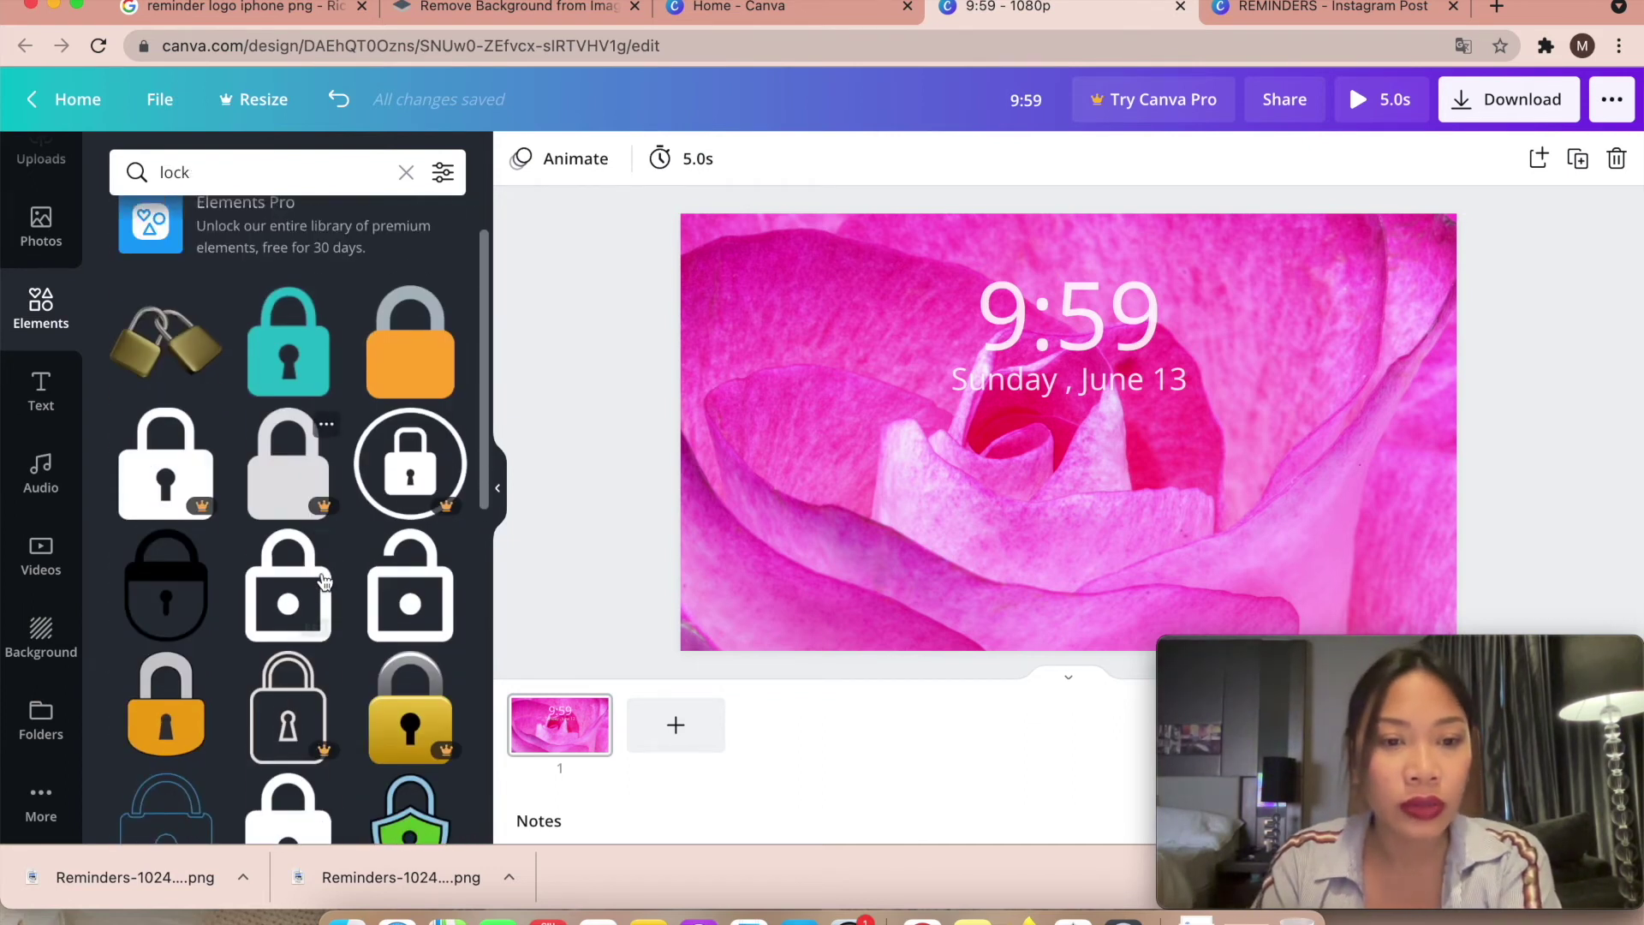
scroll(322, 573, "up", 2)
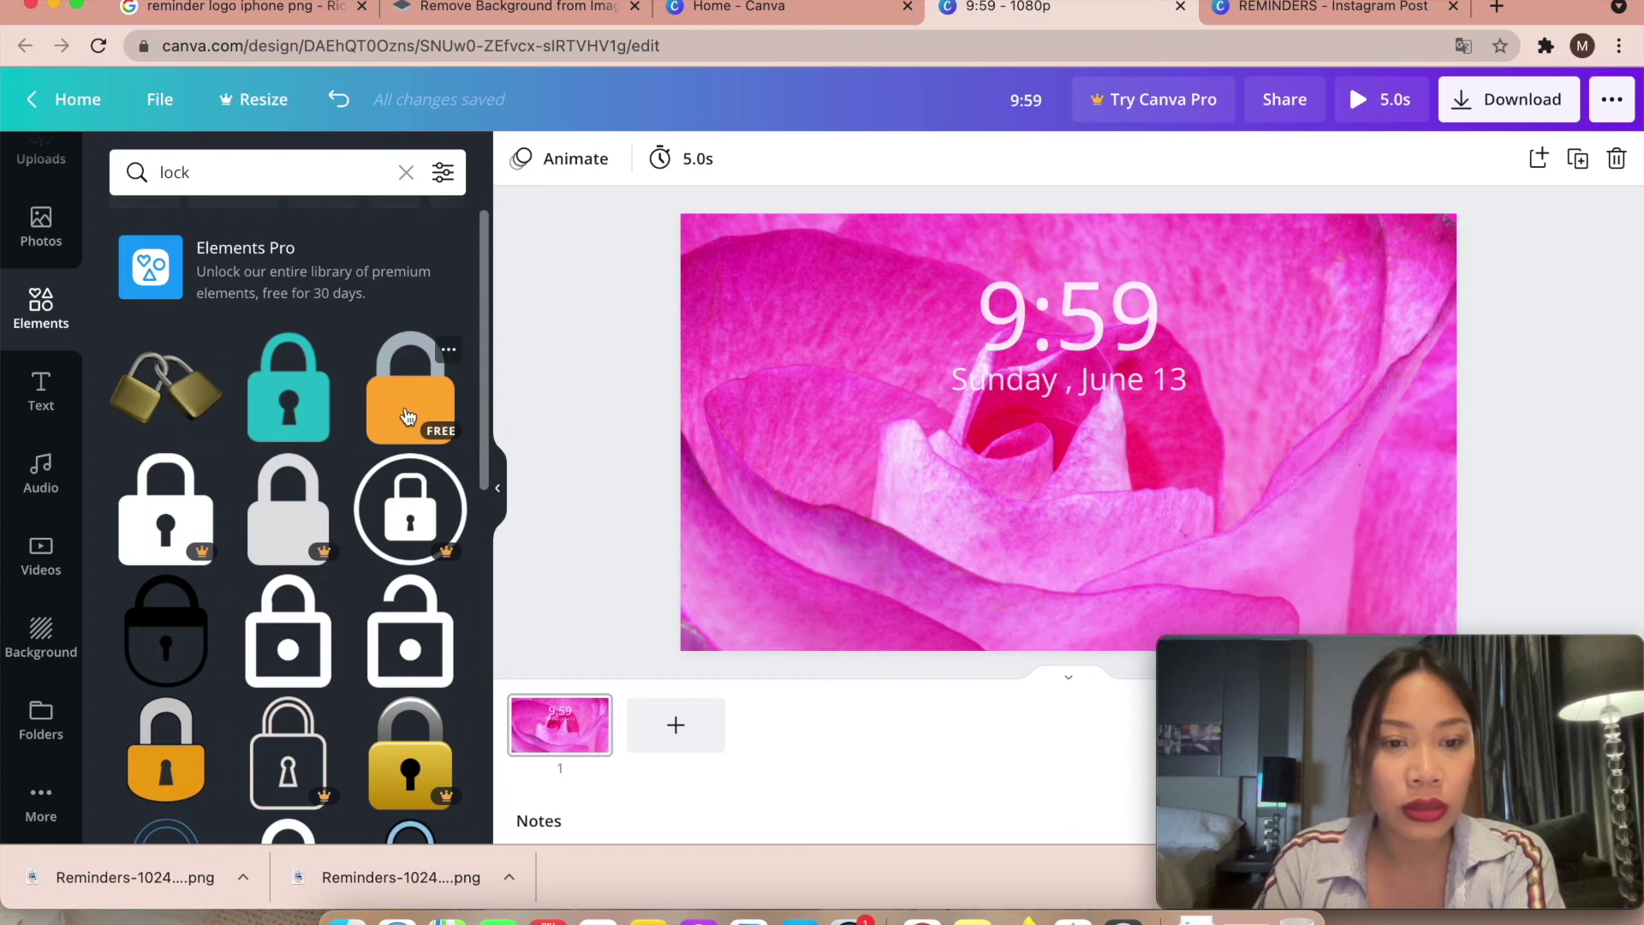
left_click(407, 417)
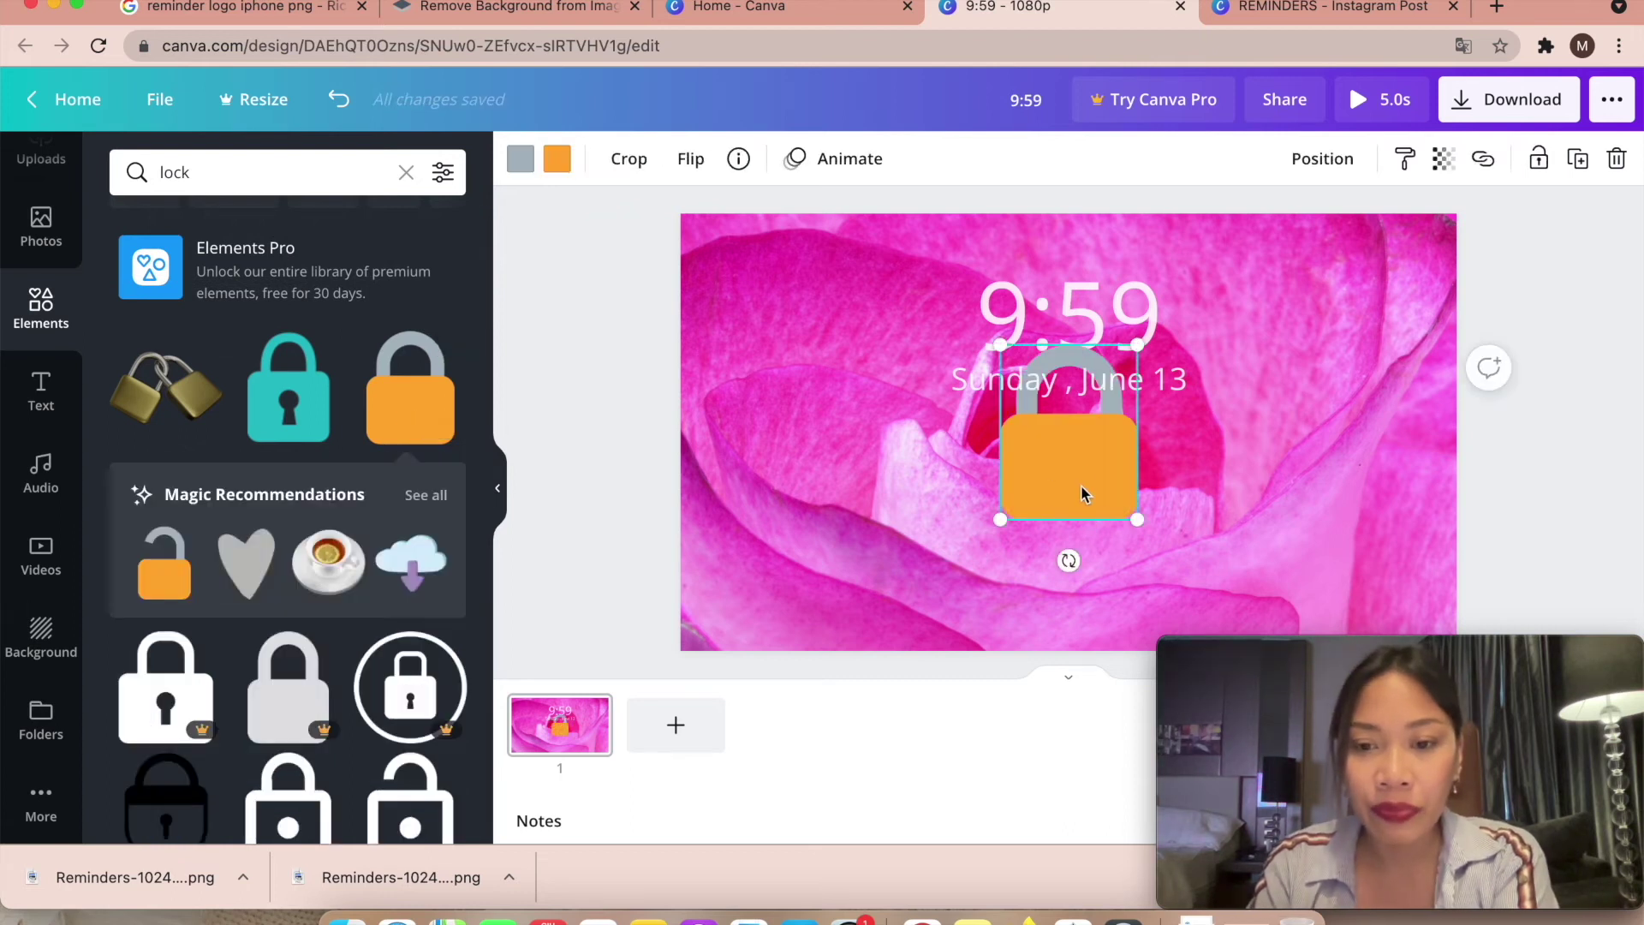
- Recolour both the padlock body and shackle to white
left_click(557, 160)
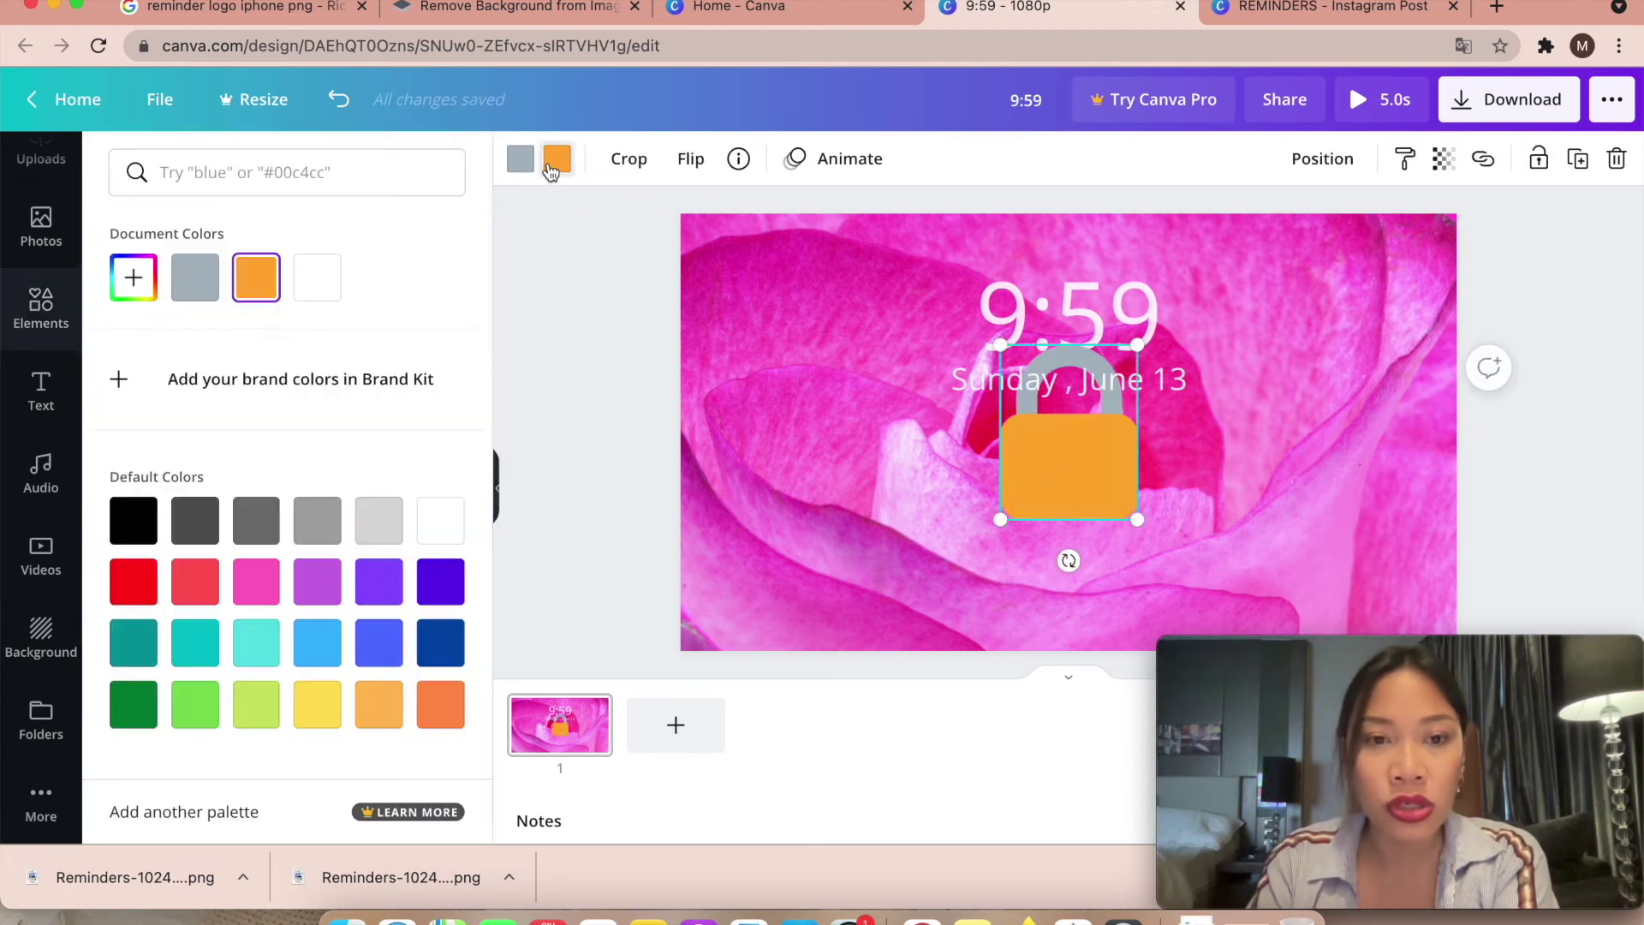
left_click(195, 287)
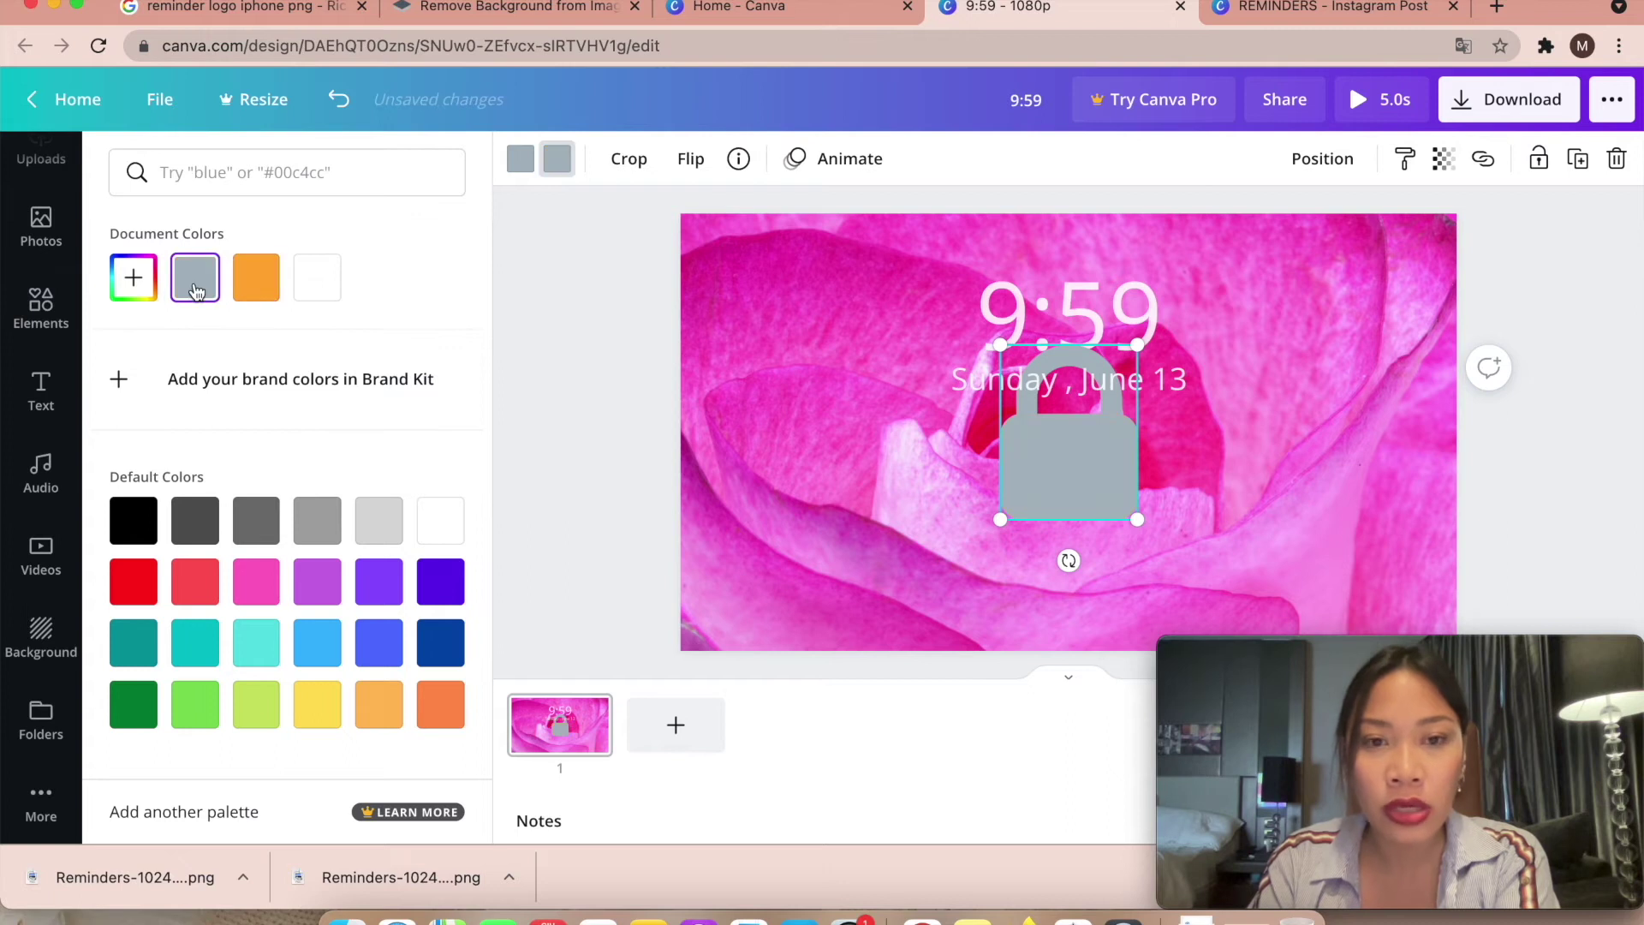
left_click(451, 526)
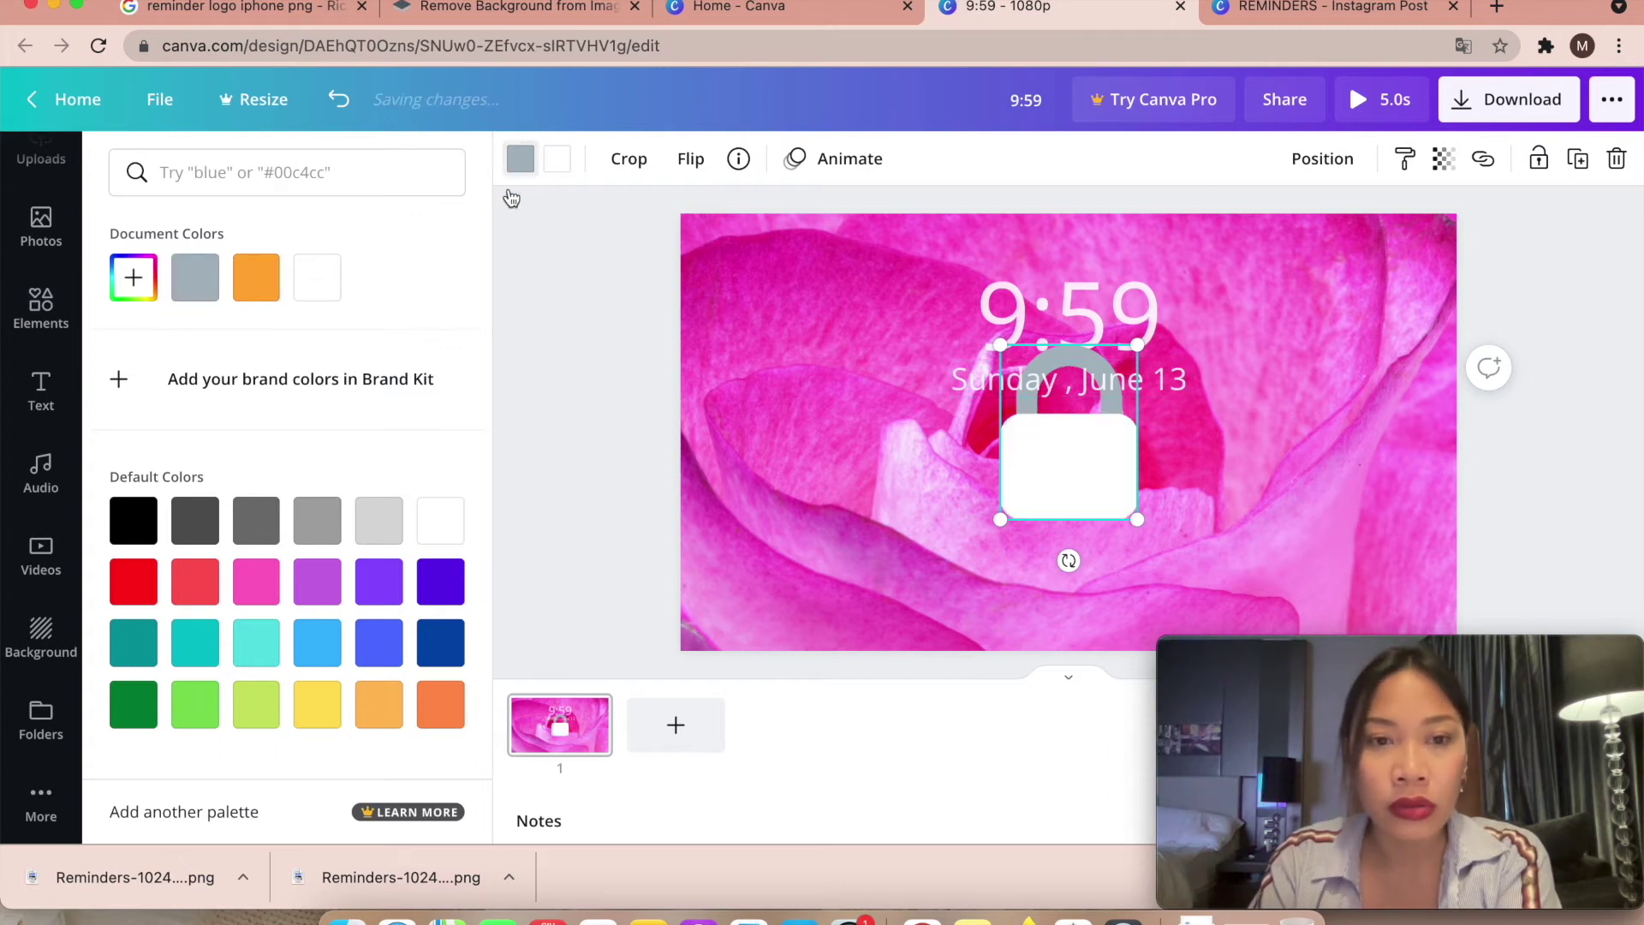
left_click(520, 159)
left_click(440, 520)
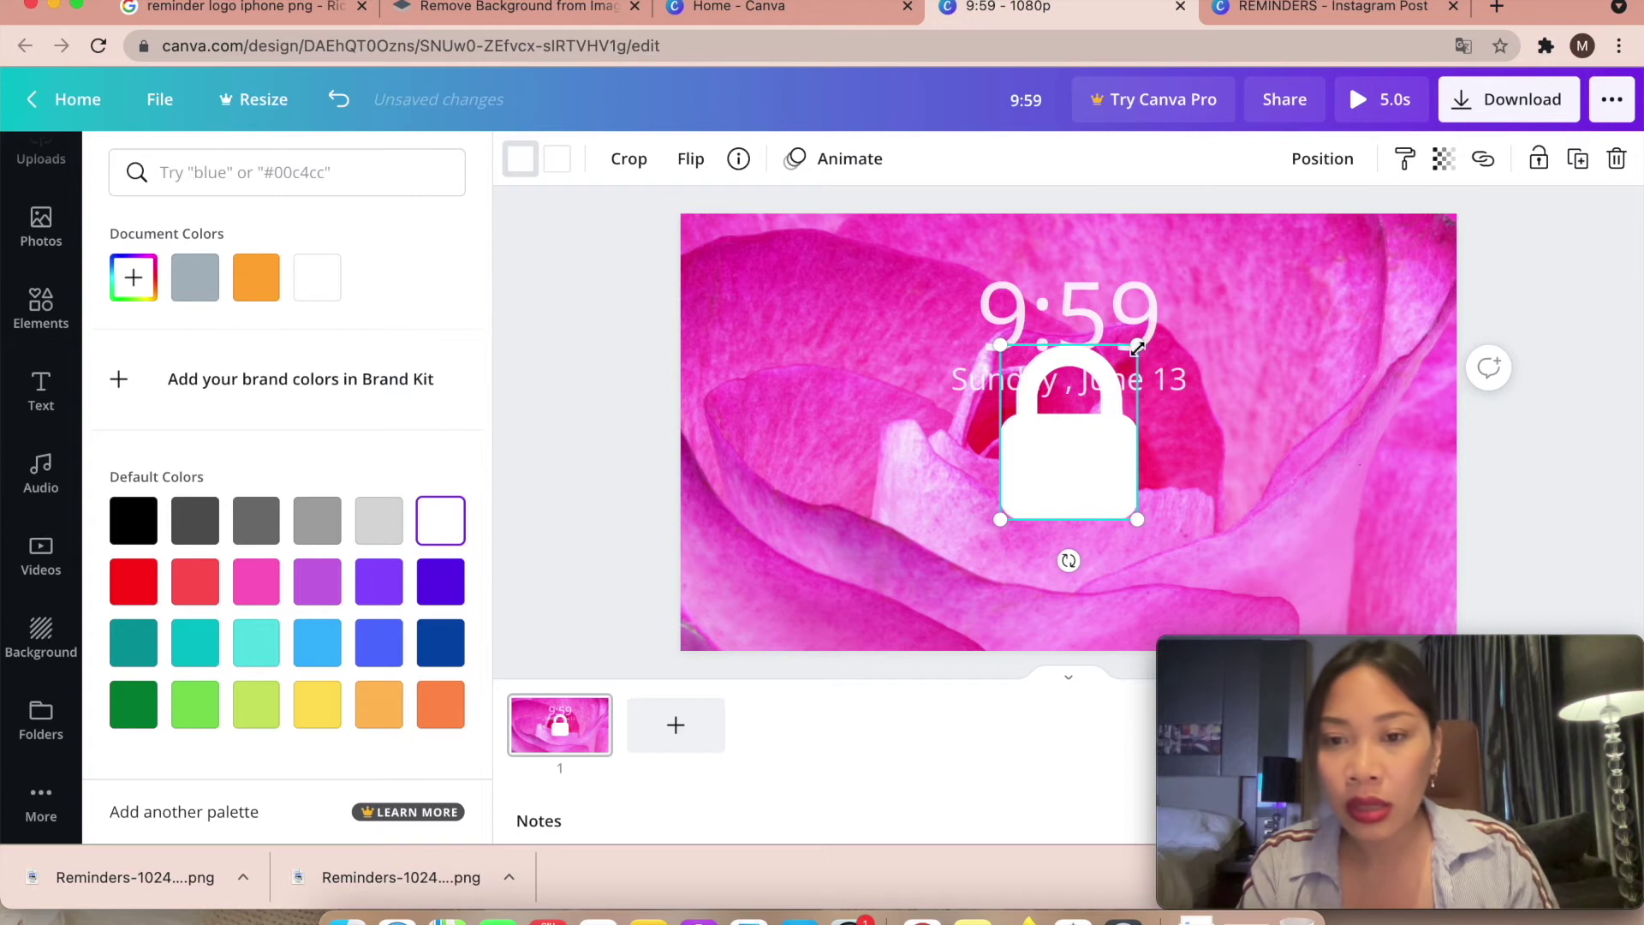
- Shrink the padlock to a small icon and centre it above the 9:59 clock
left_click_drag(1137, 347, 1049, 457)
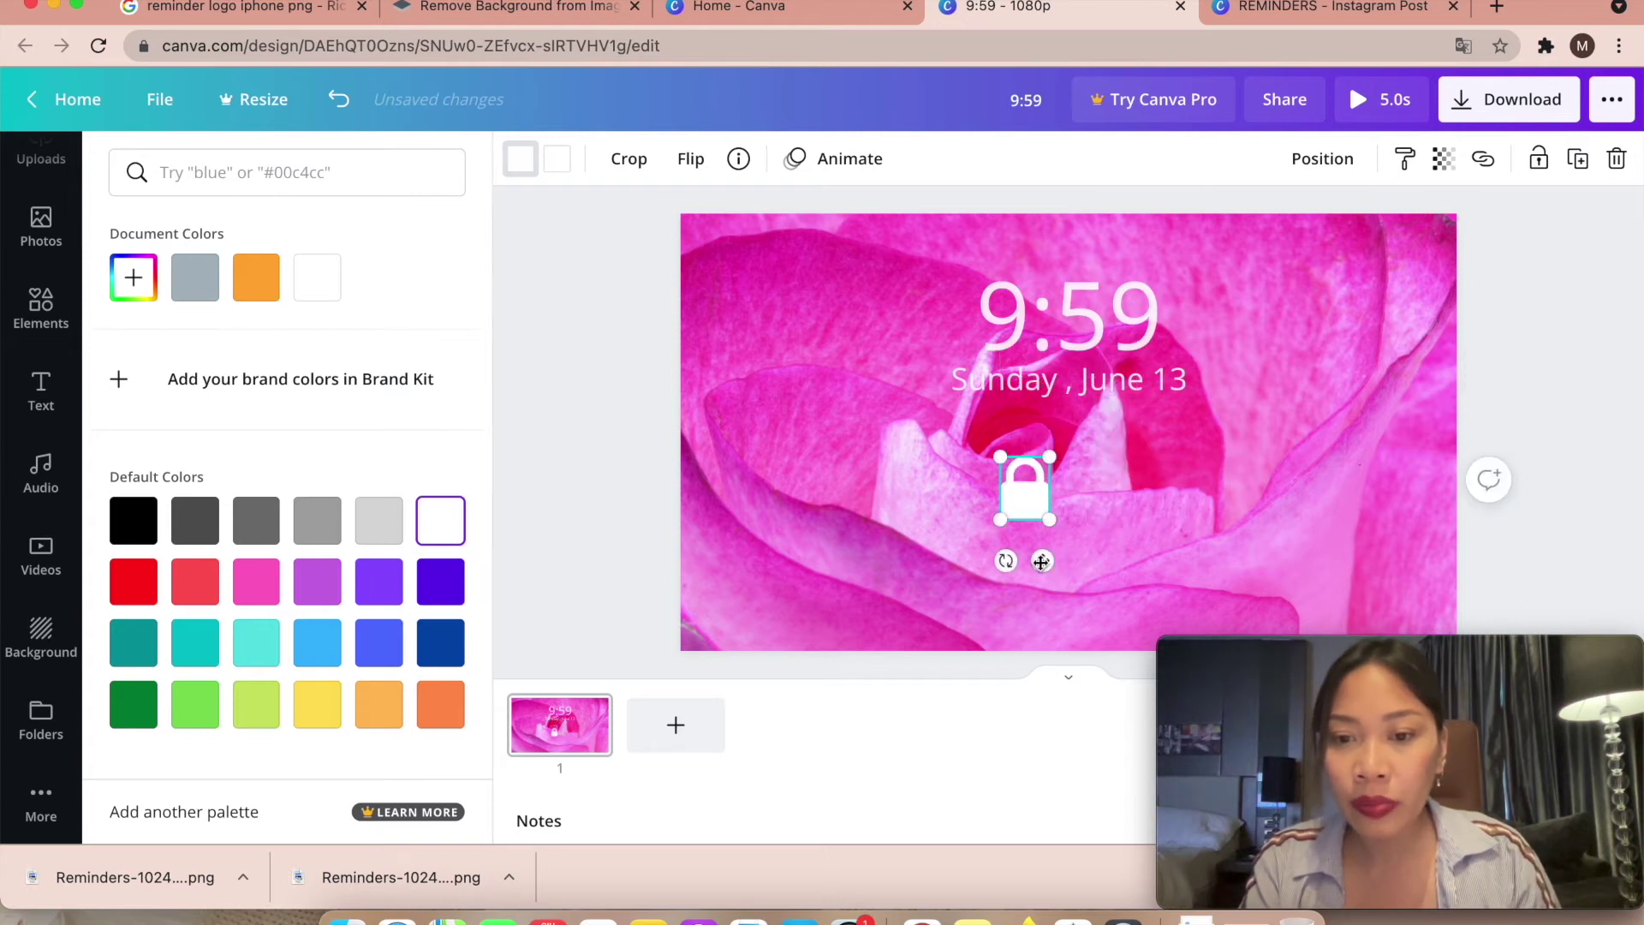
left_click_drag(1042, 561, 1086, 318)
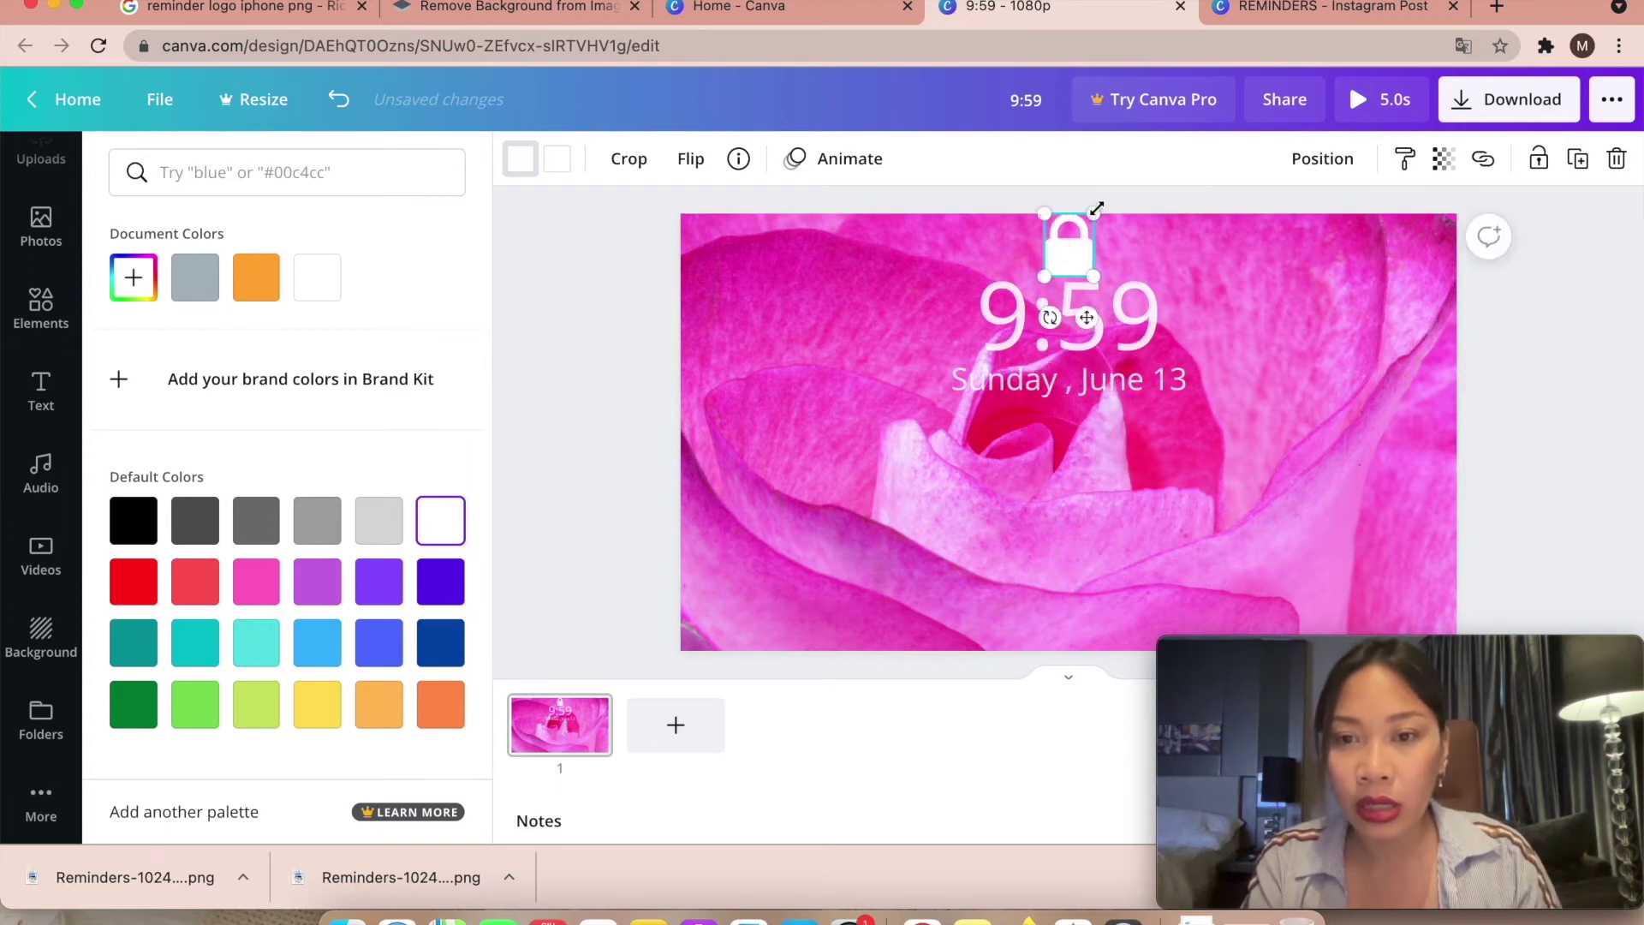
left_click_drag(1096, 208, 1082, 229)
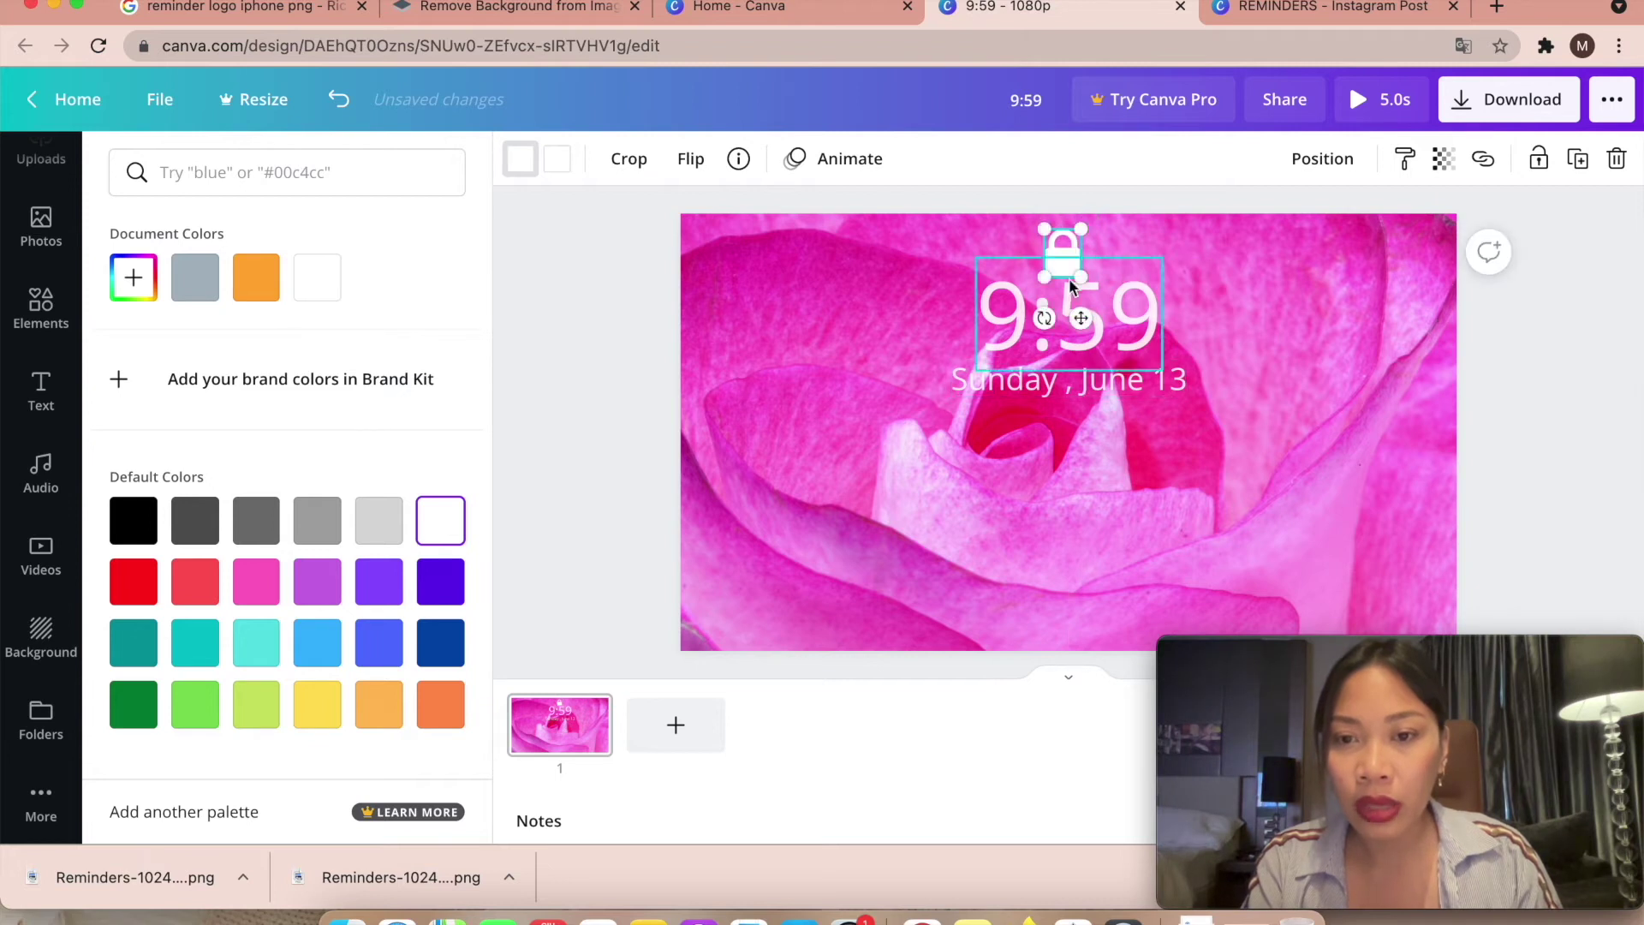
left_click_drag(1081, 319, 1083, 316)
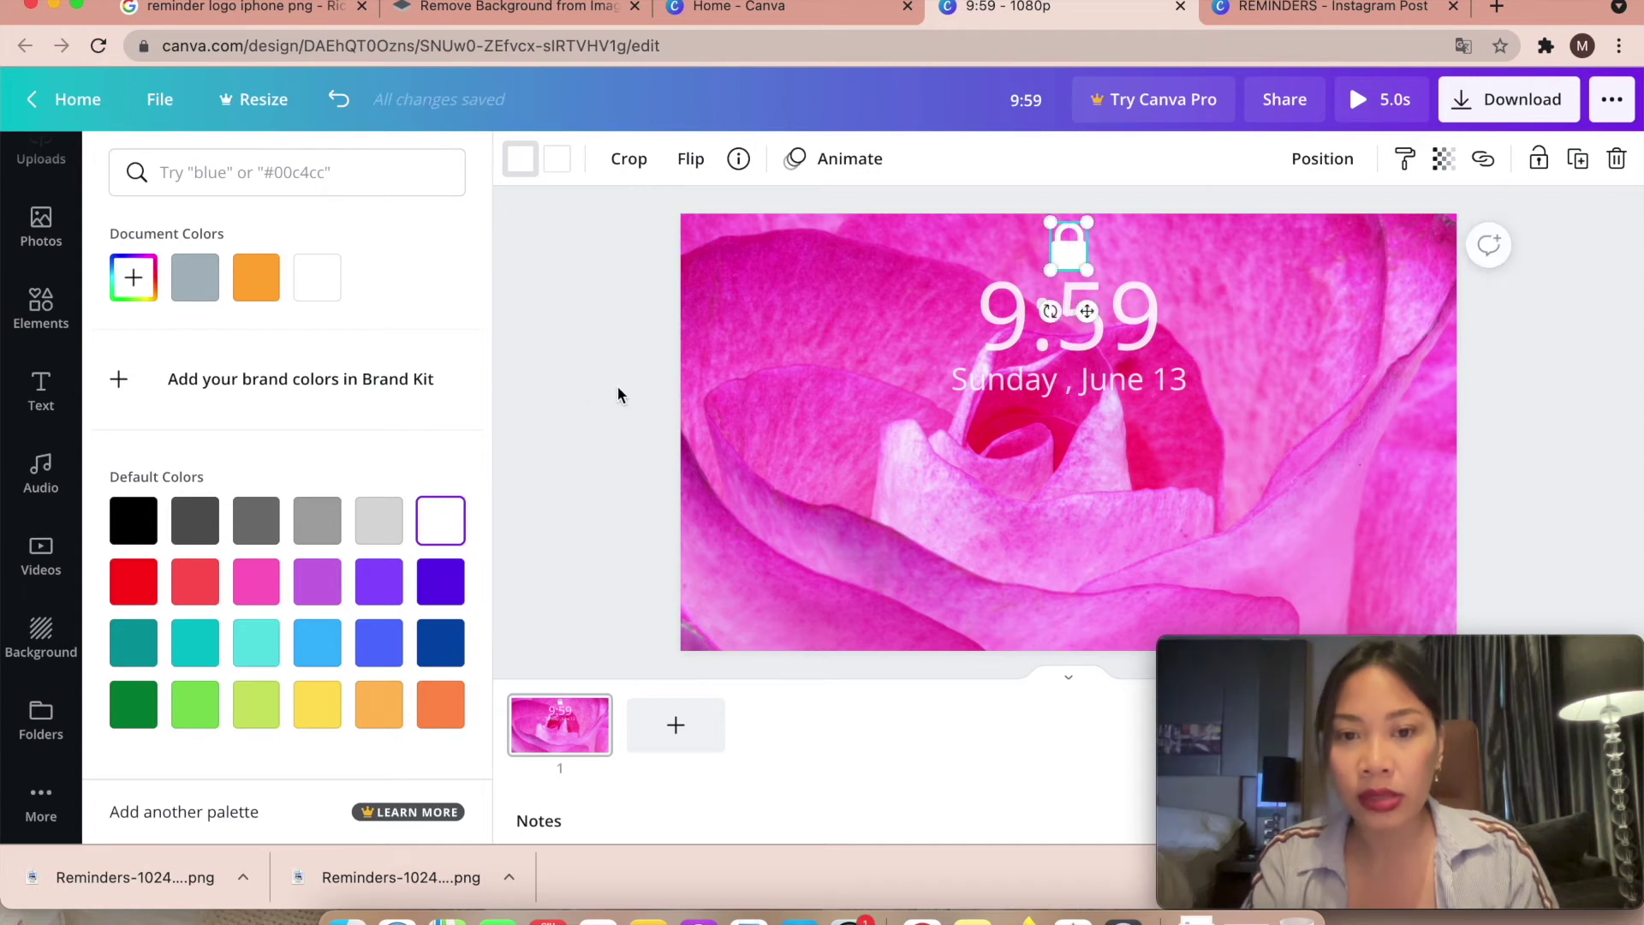
left_click(603, 385)
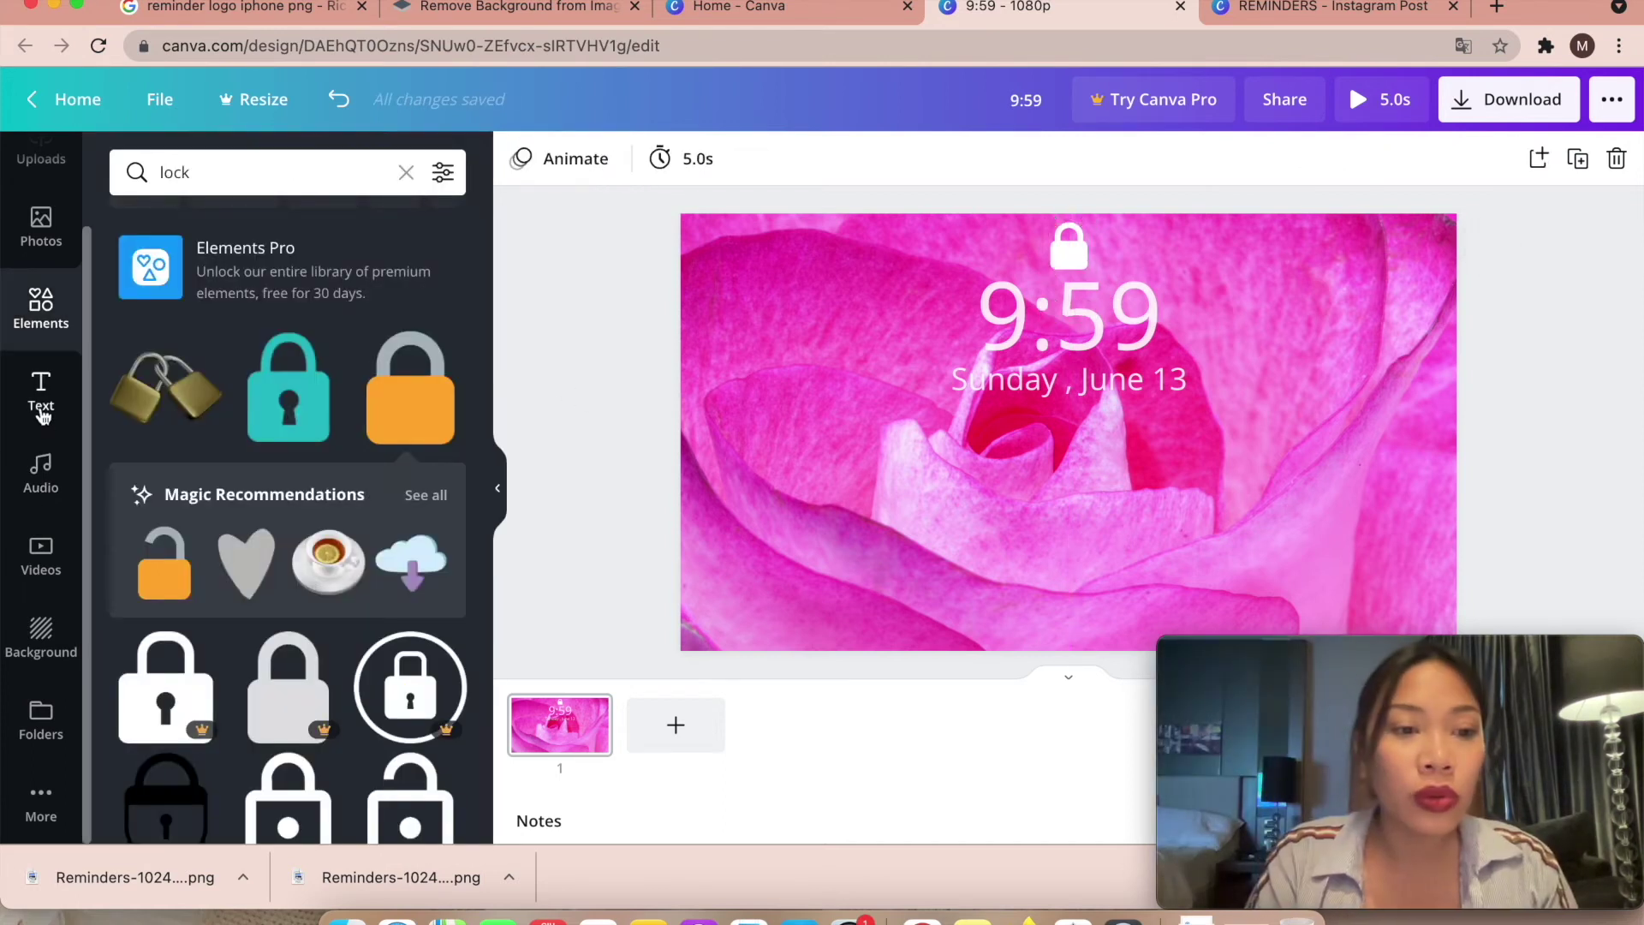
- Search Elements for 'Lines' and add the plain straight line to the rose page
left_click(64, 322)
left_click(332, 169)
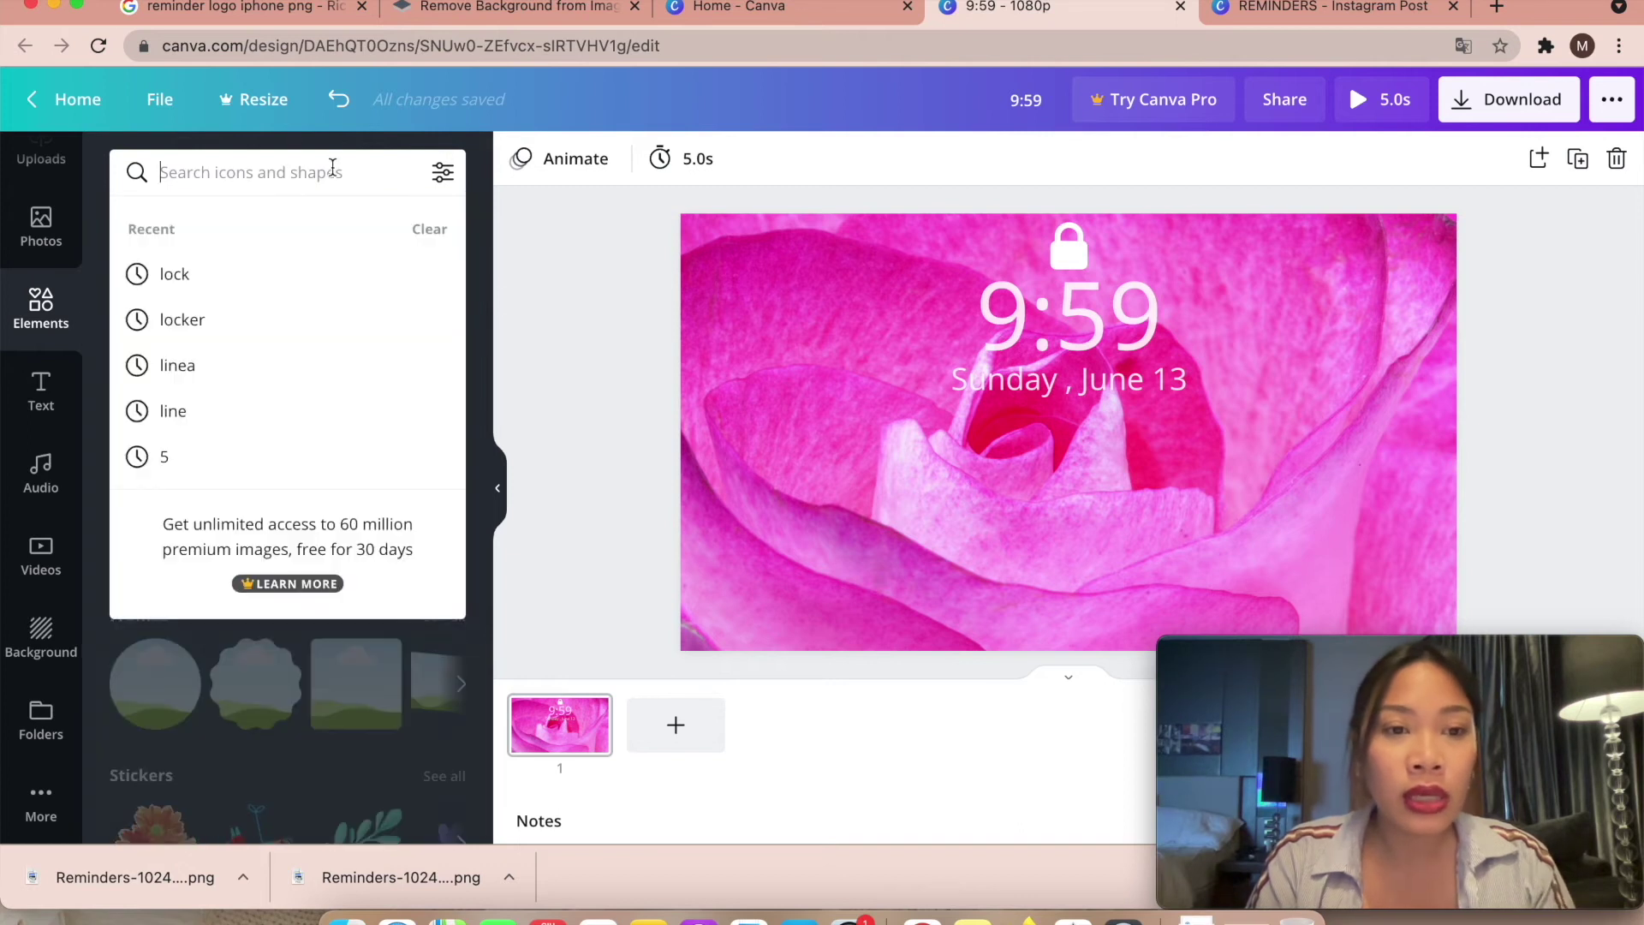
type("line")
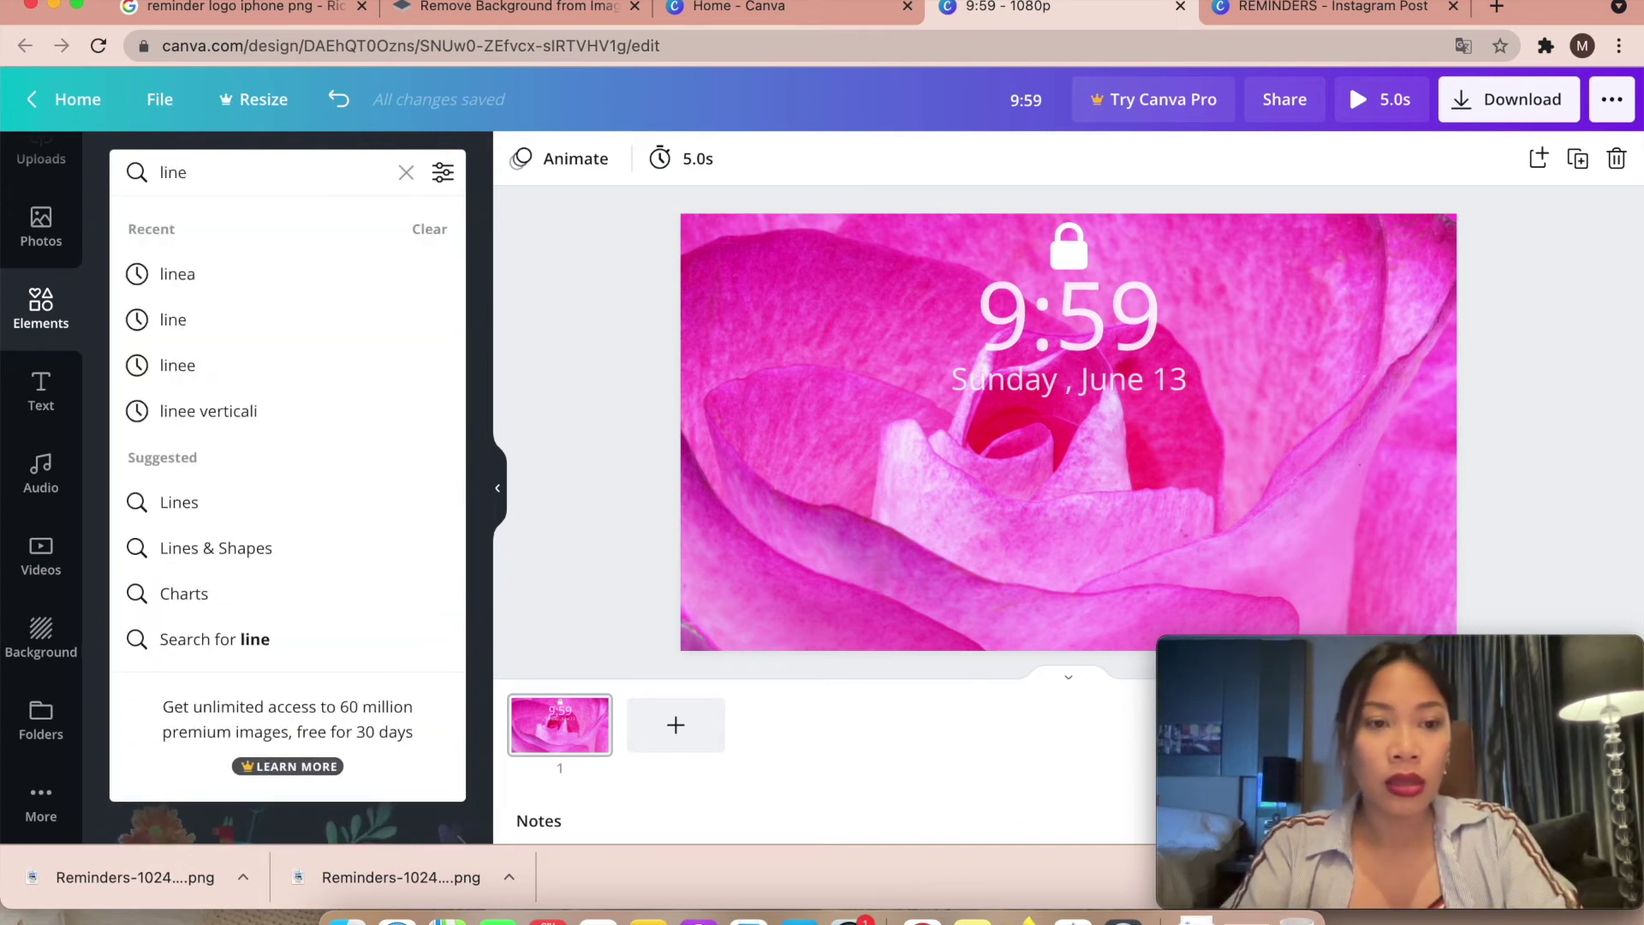
type("a")
key("Return")
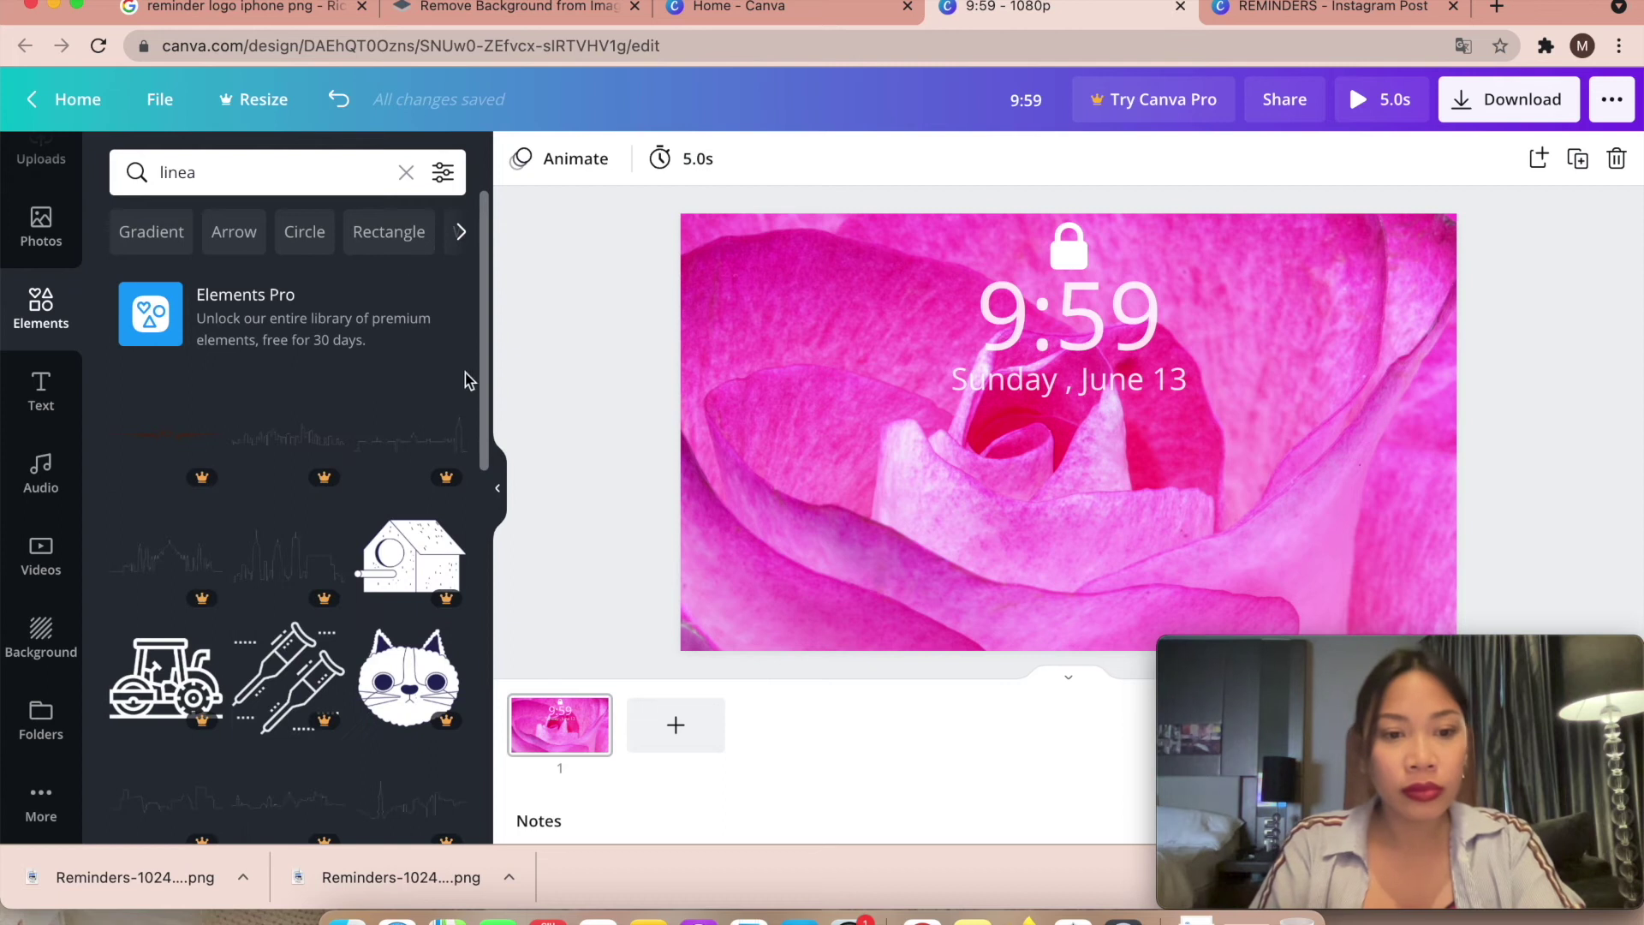
left_click(223, 164)
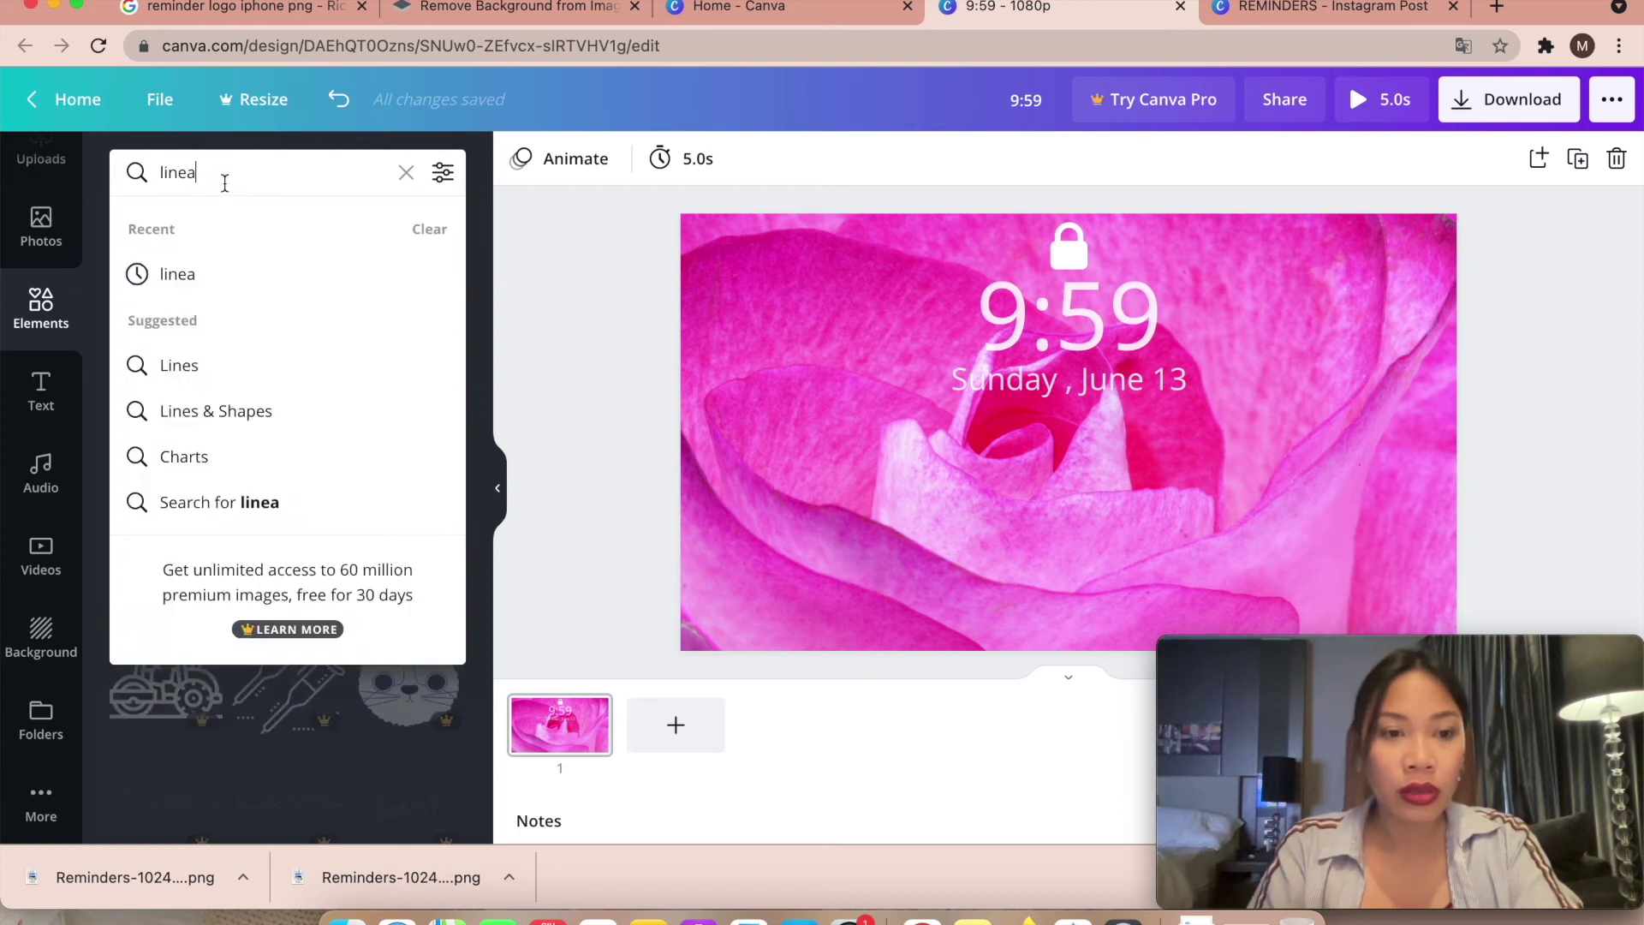
left_click(193, 369)
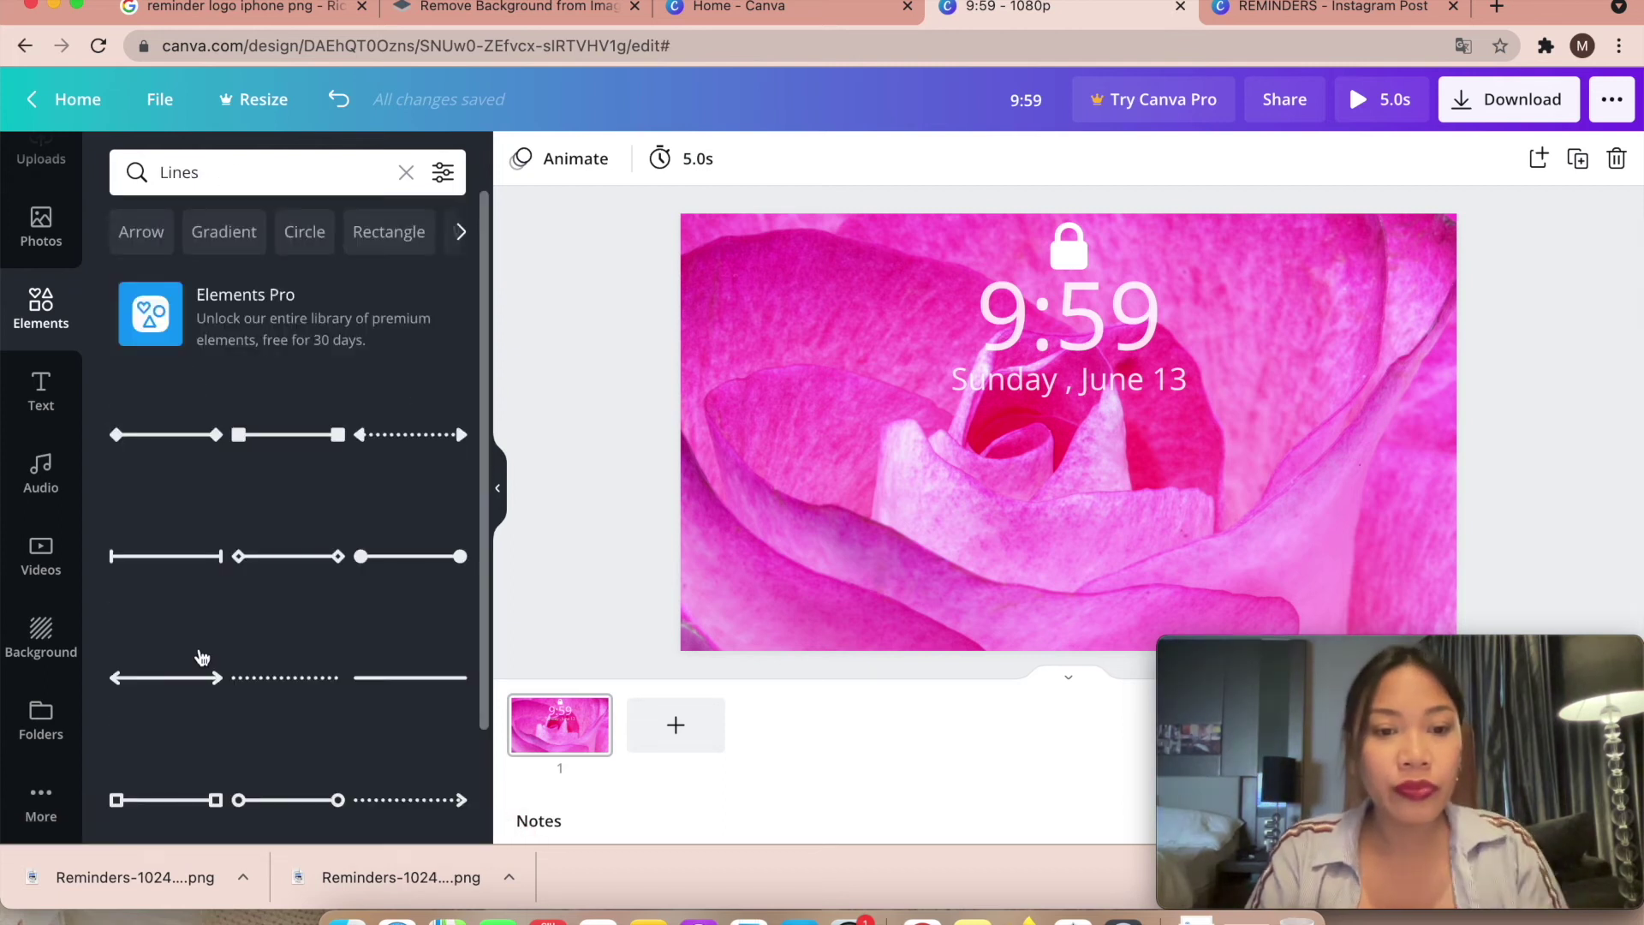
scroll(298, 714, "down", 2)
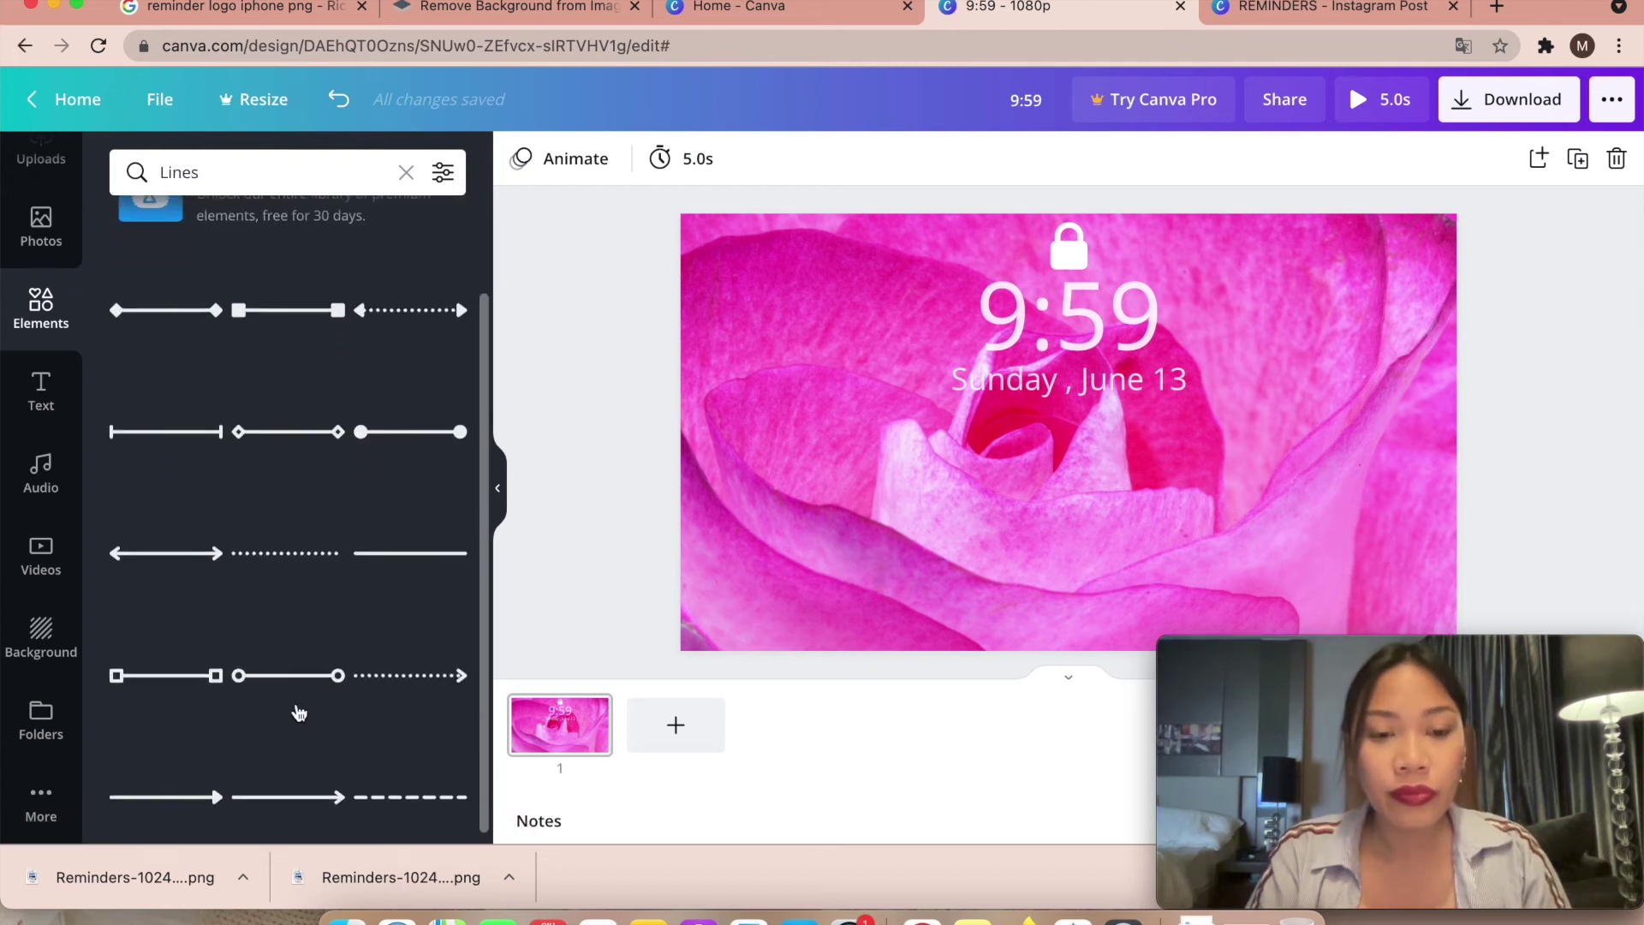
left_click(389, 555)
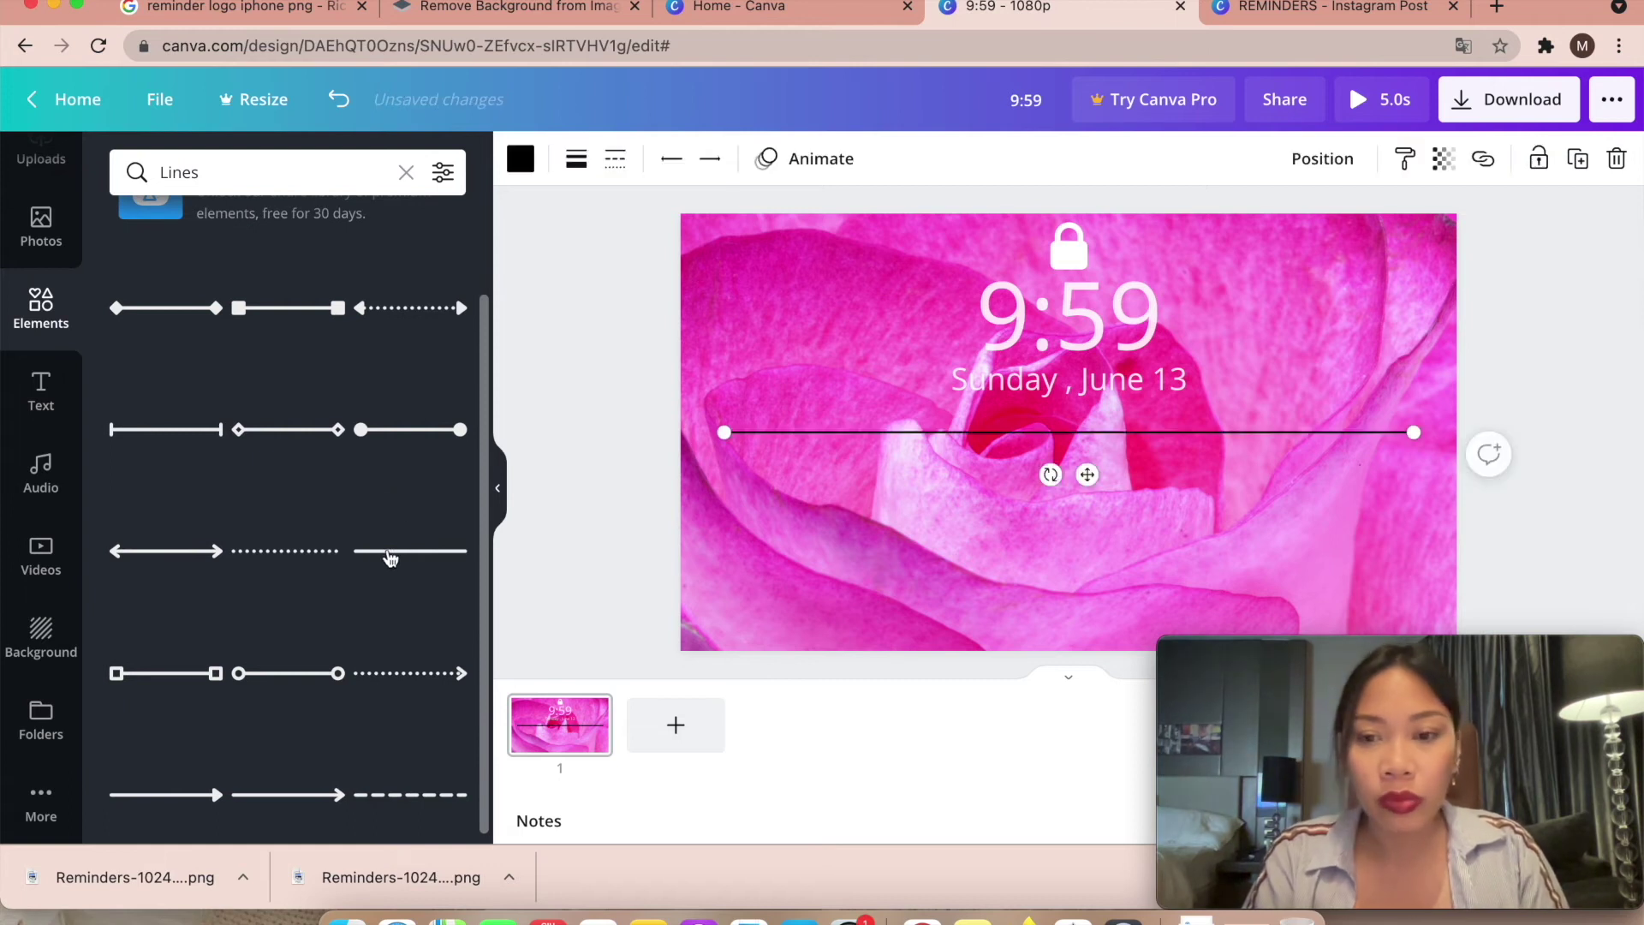
- Make the line white and raise its line weight from 5 to 15
left_click(520, 159)
left_click(256, 277)
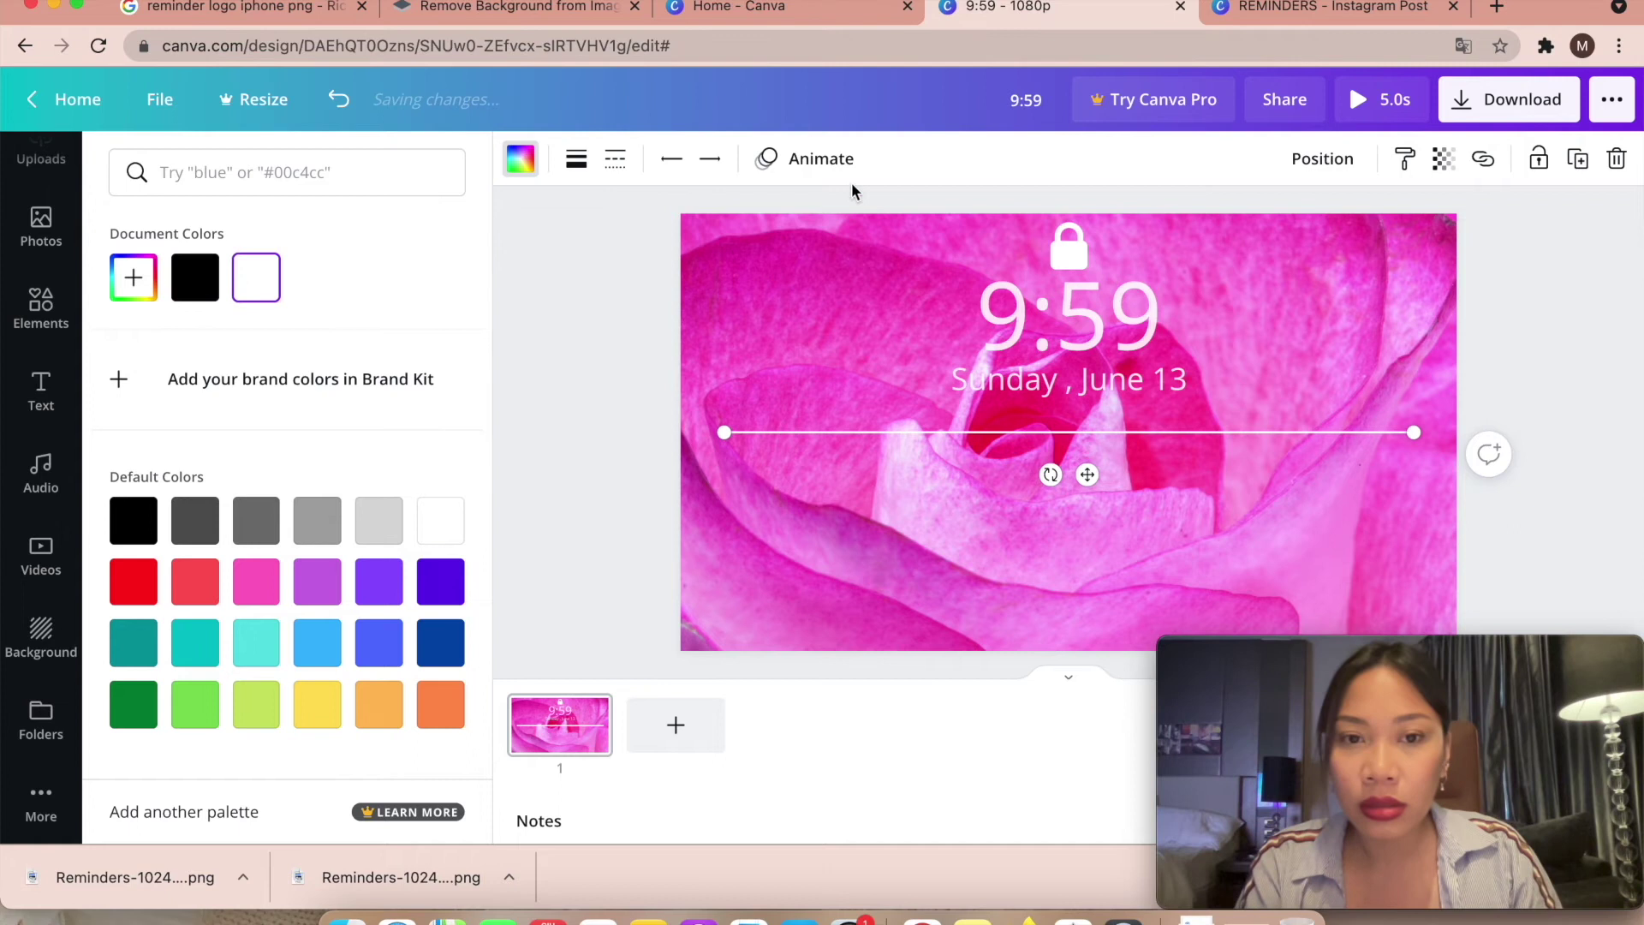
left_click(576, 158)
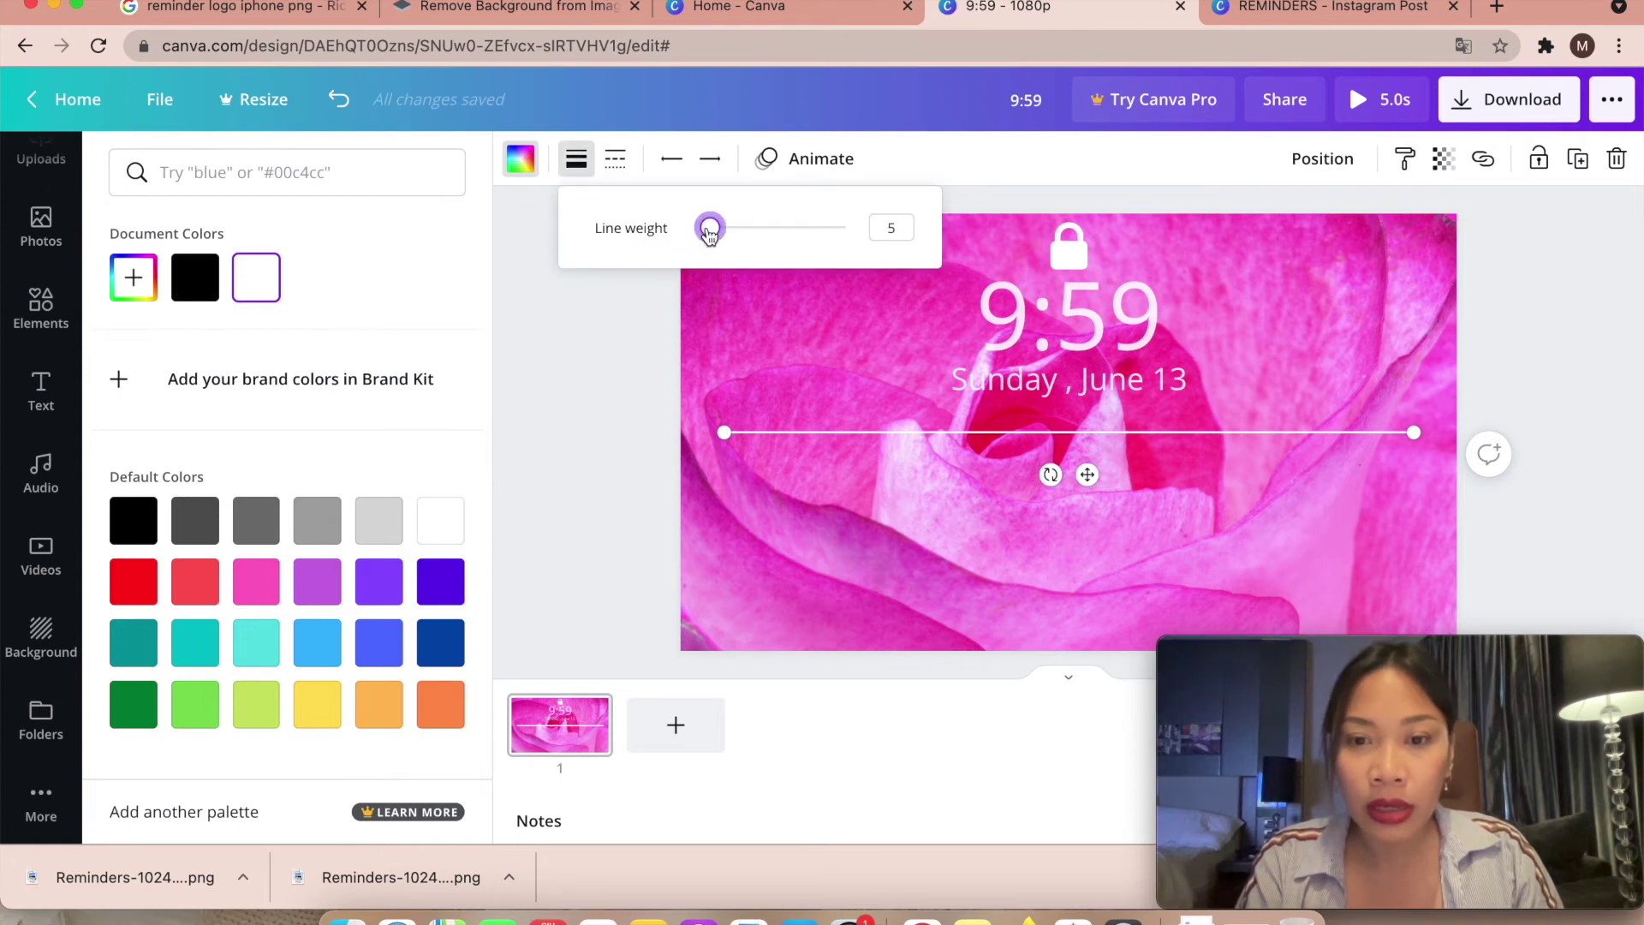
left_click_drag(710, 229, 725, 229)
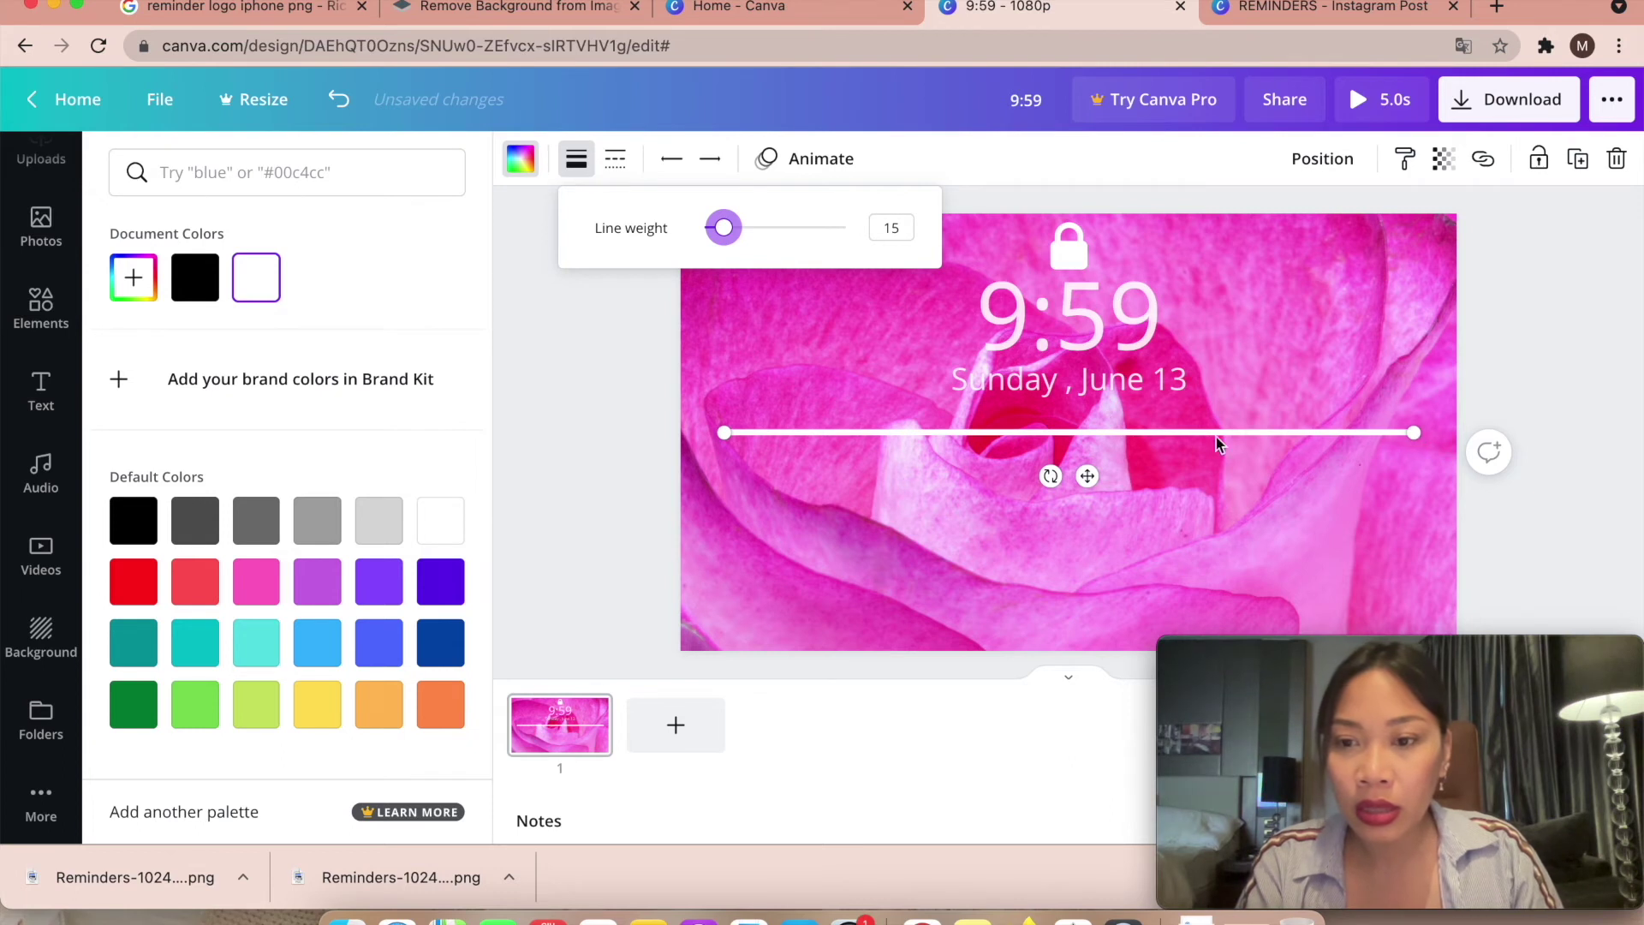
- Shorten the line into a bar and centre it near the bottom of the page
left_click_drag(1414, 434, 824, 435)
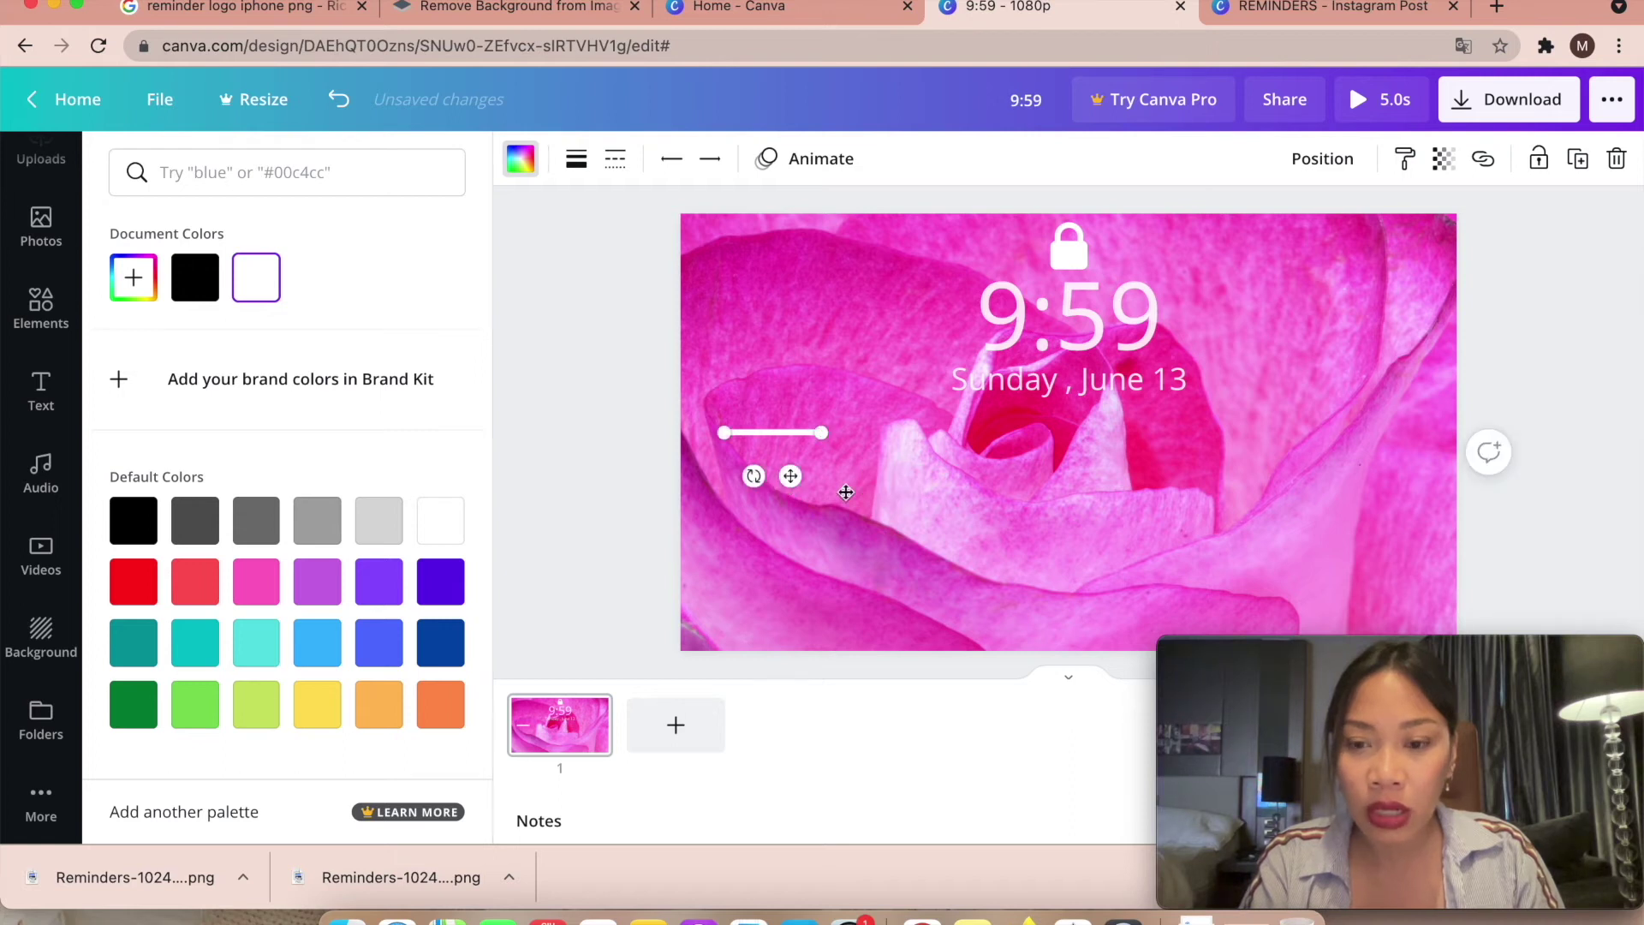
left_click_drag(846, 492, 1092, 682)
left_click_drag(1094, 682, 1095, 688)
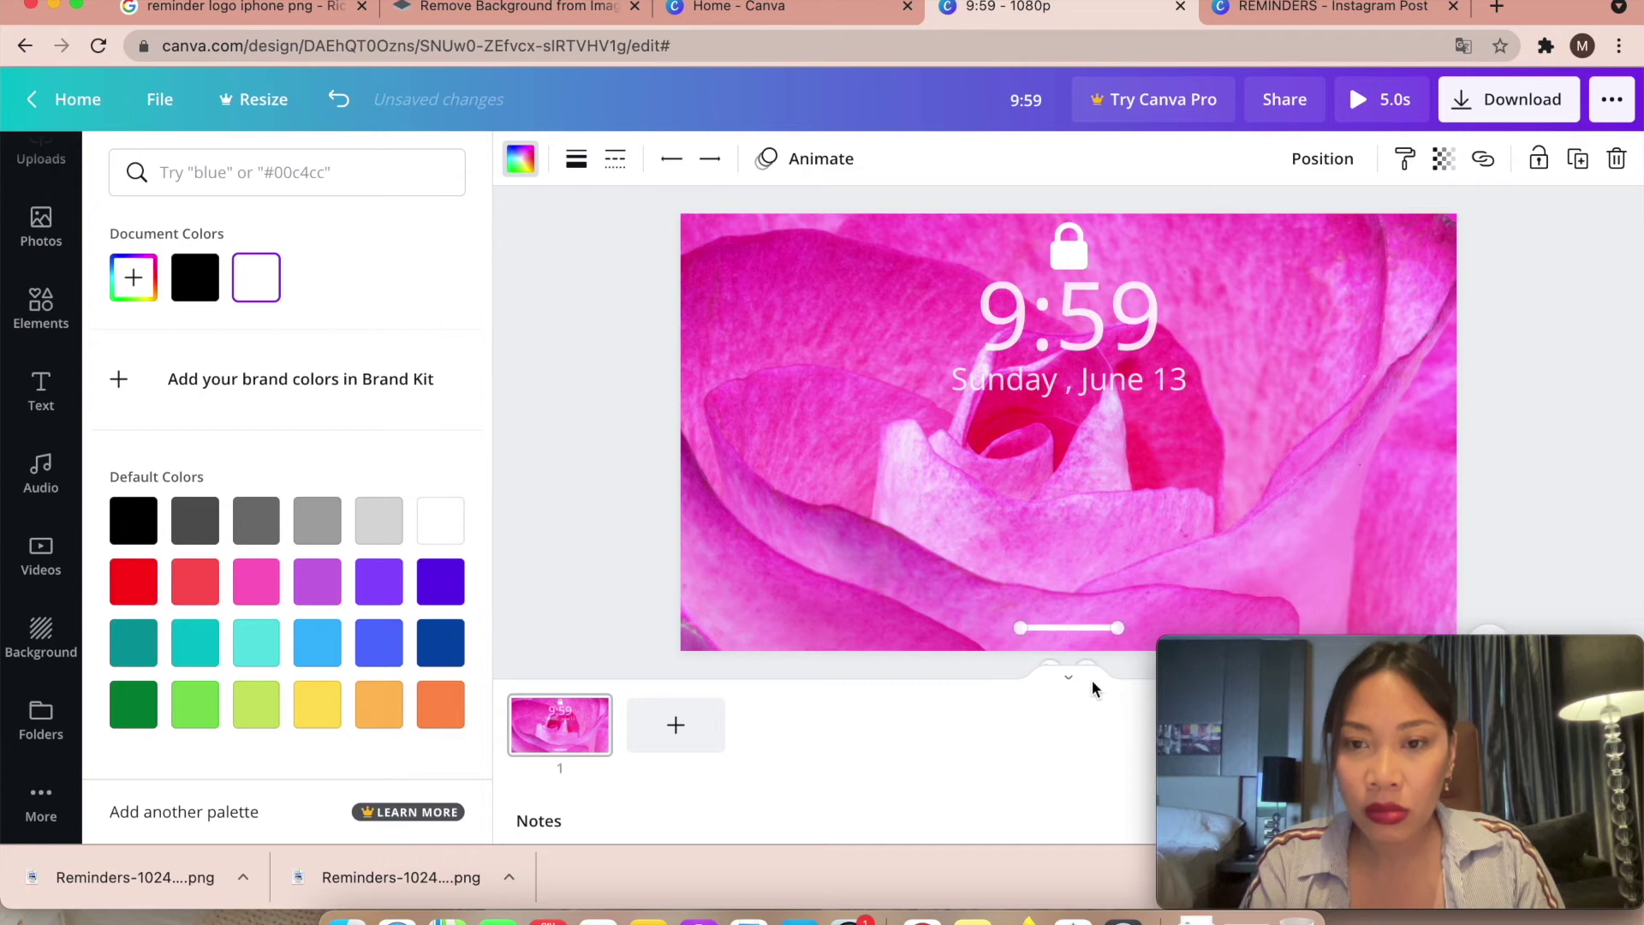
left_click(569, 514)
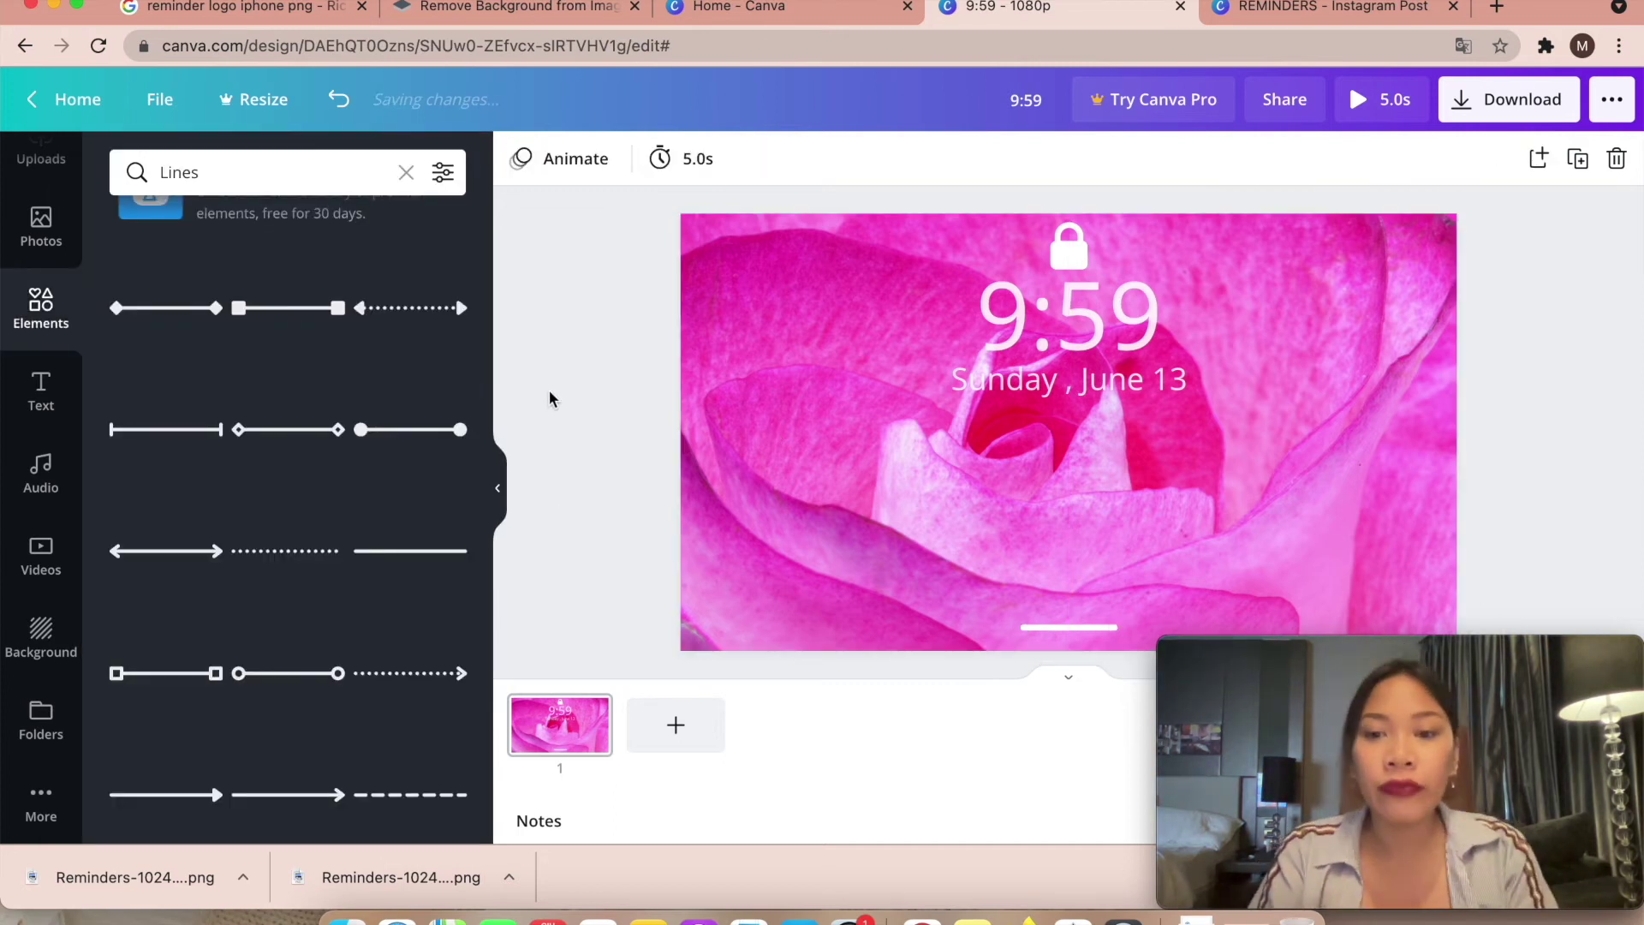
- Add page 2 and paste page 1's padlock, clock, date and bar onto it
left_click(675, 728)
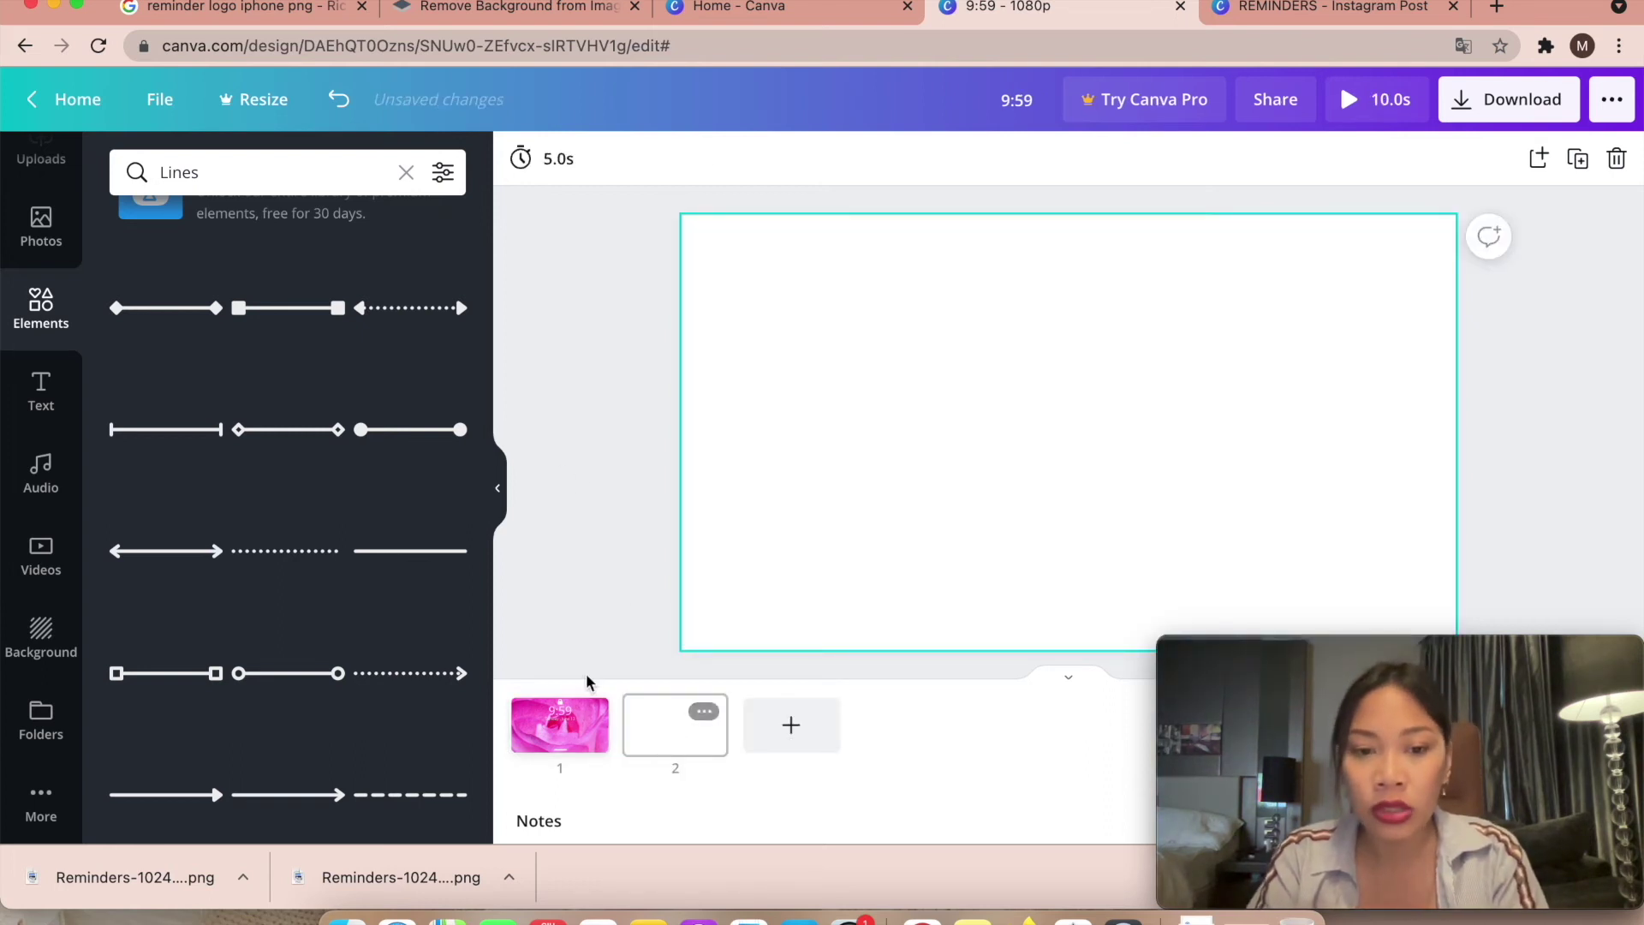
left_click(587, 711)
left_click_drag(578, 230, 1137, 681)
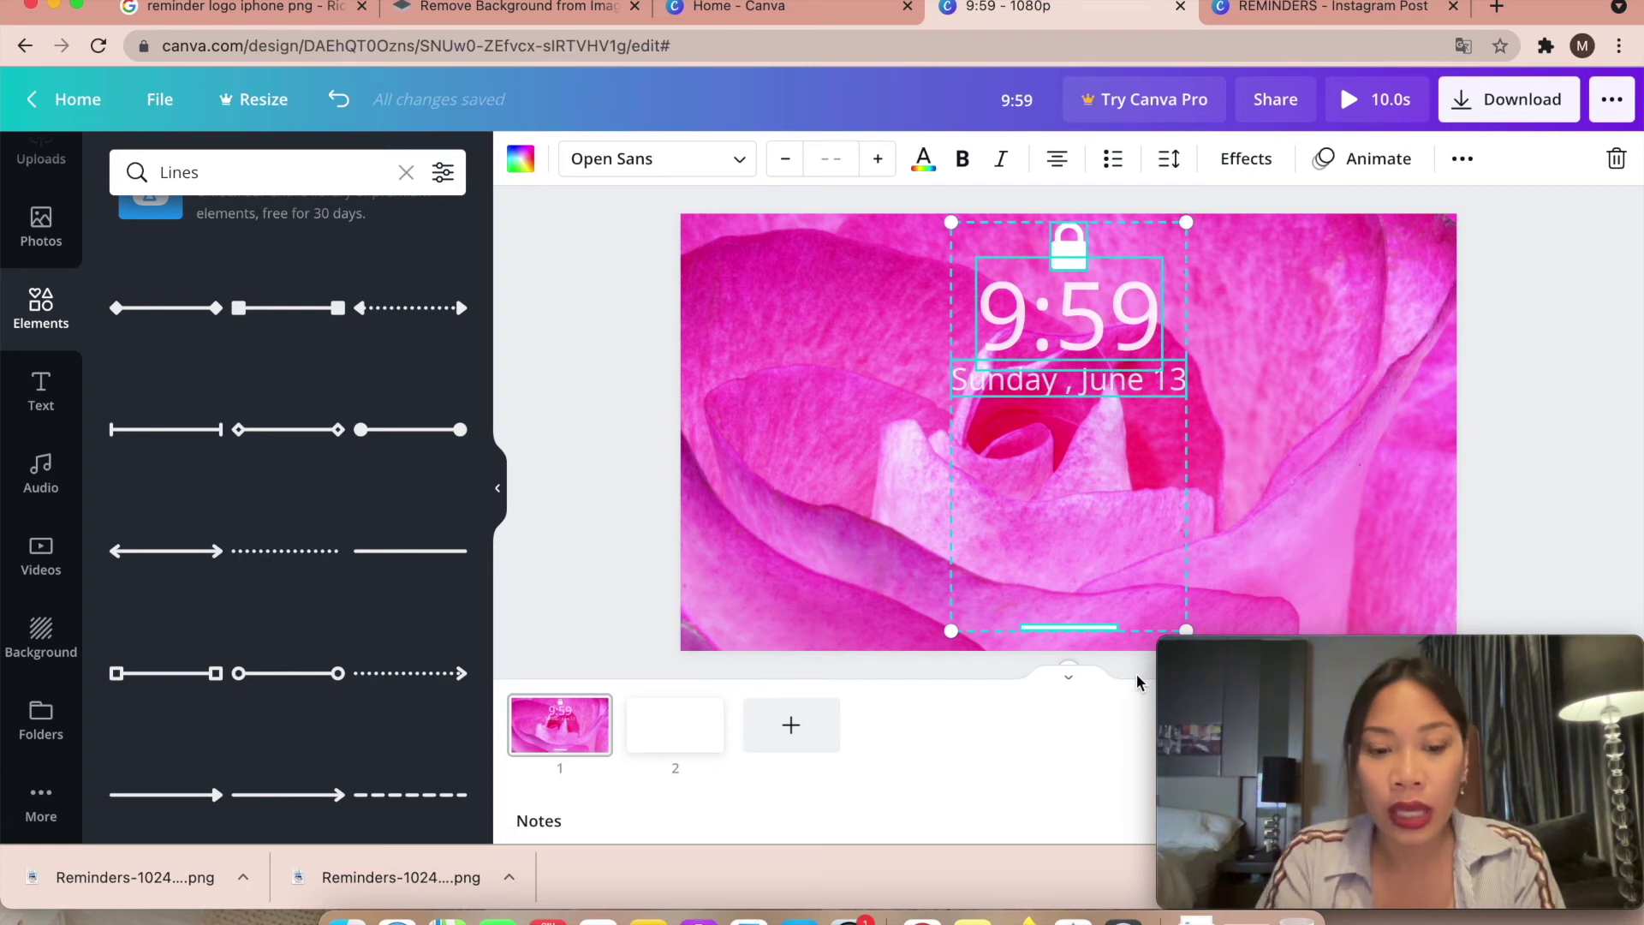
left_click(690, 732)
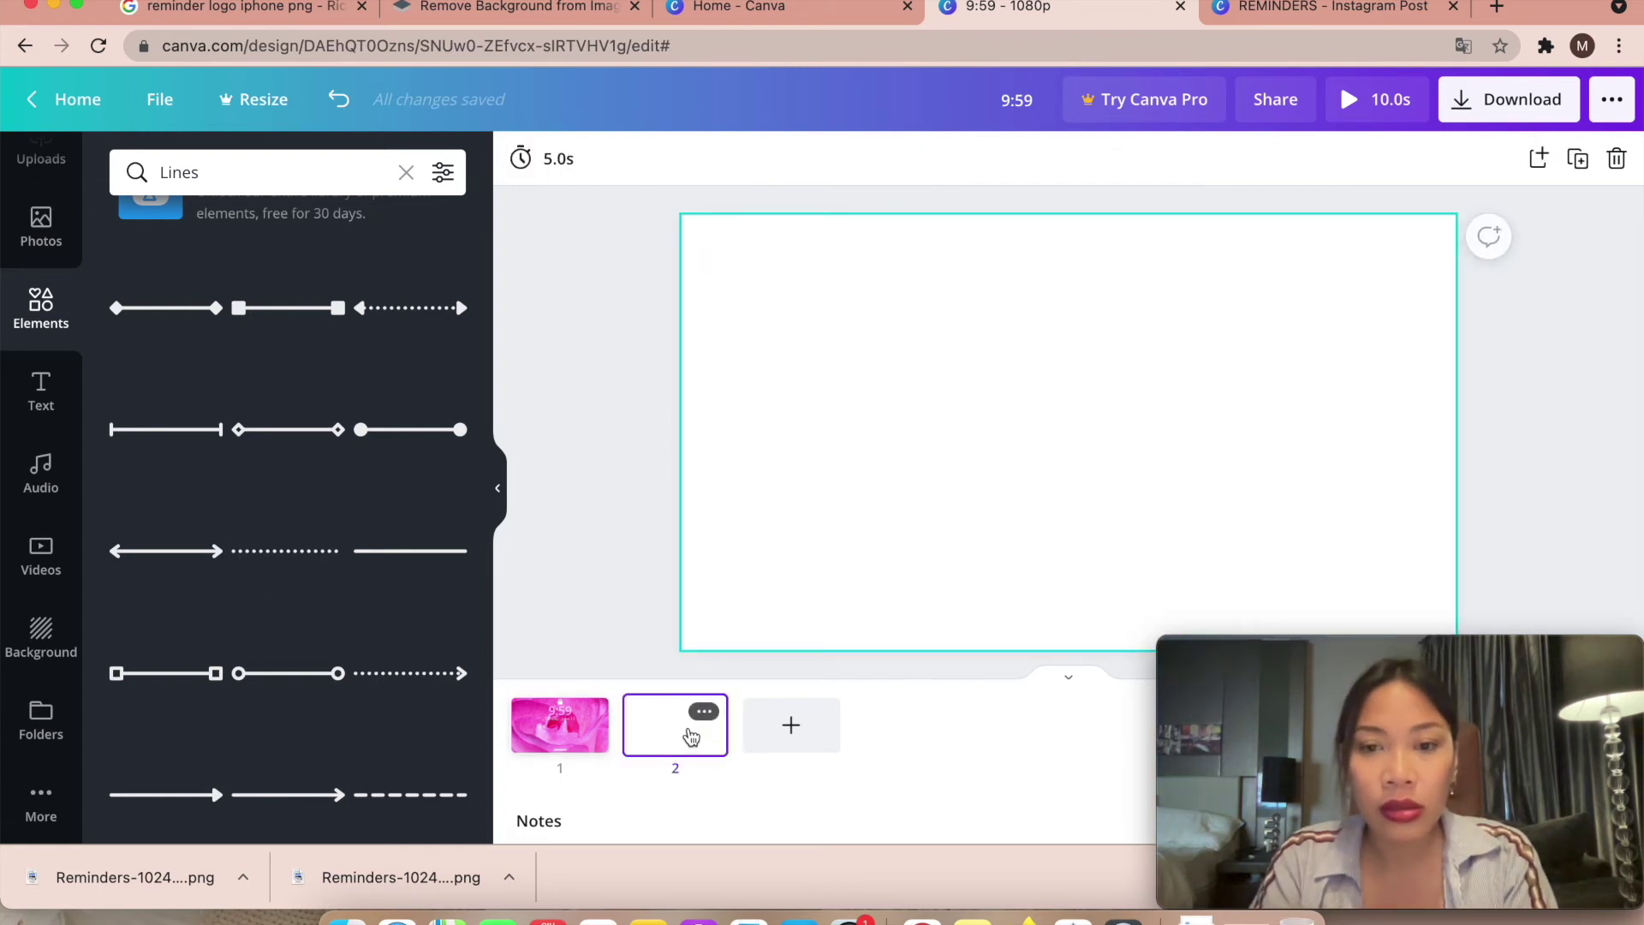
key("ctrl+v")
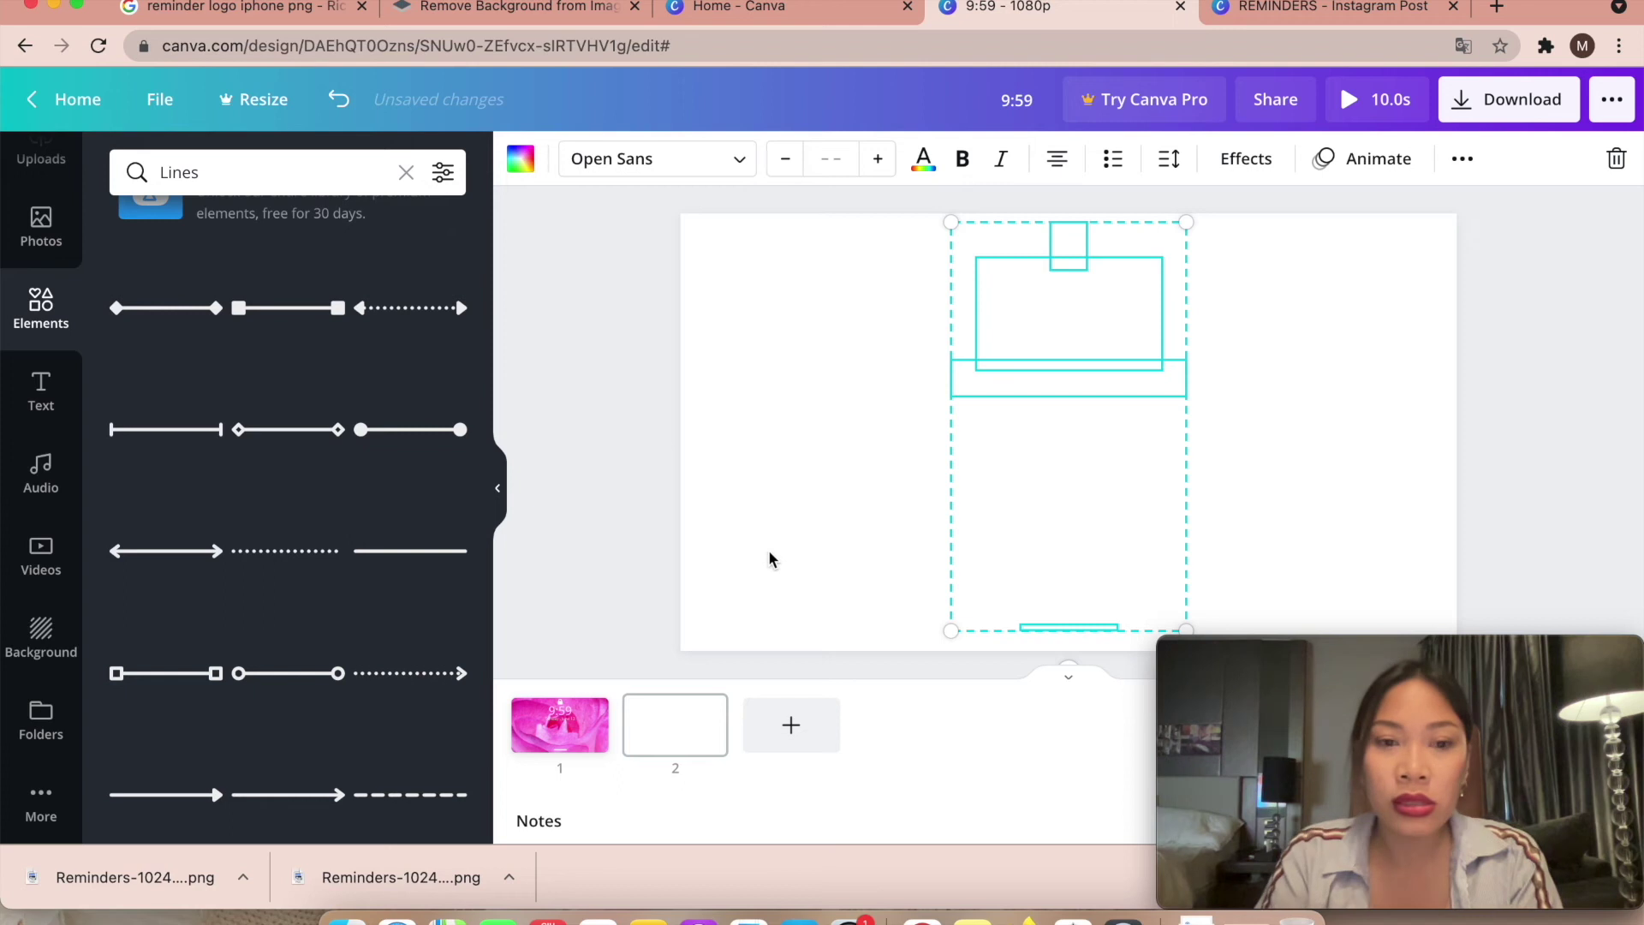
- Apply the pink rose image from Recently used as page 2's background
left_click(41, 638)
left_click(179, 330)
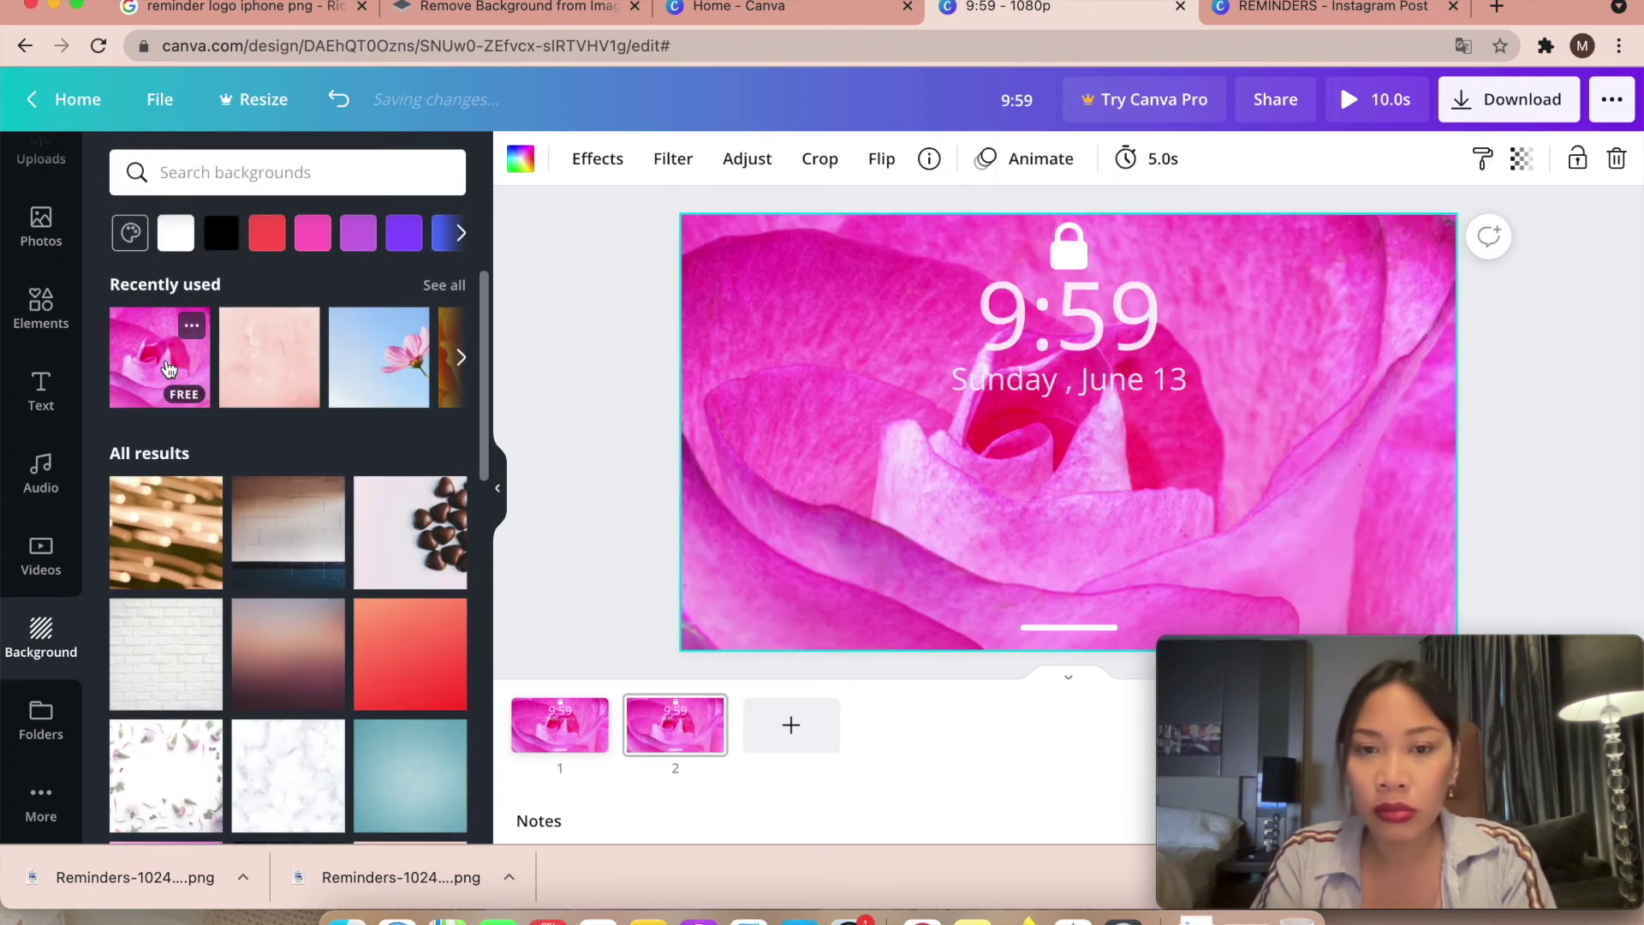
left_click(42, 389)
left_click(560, 724)
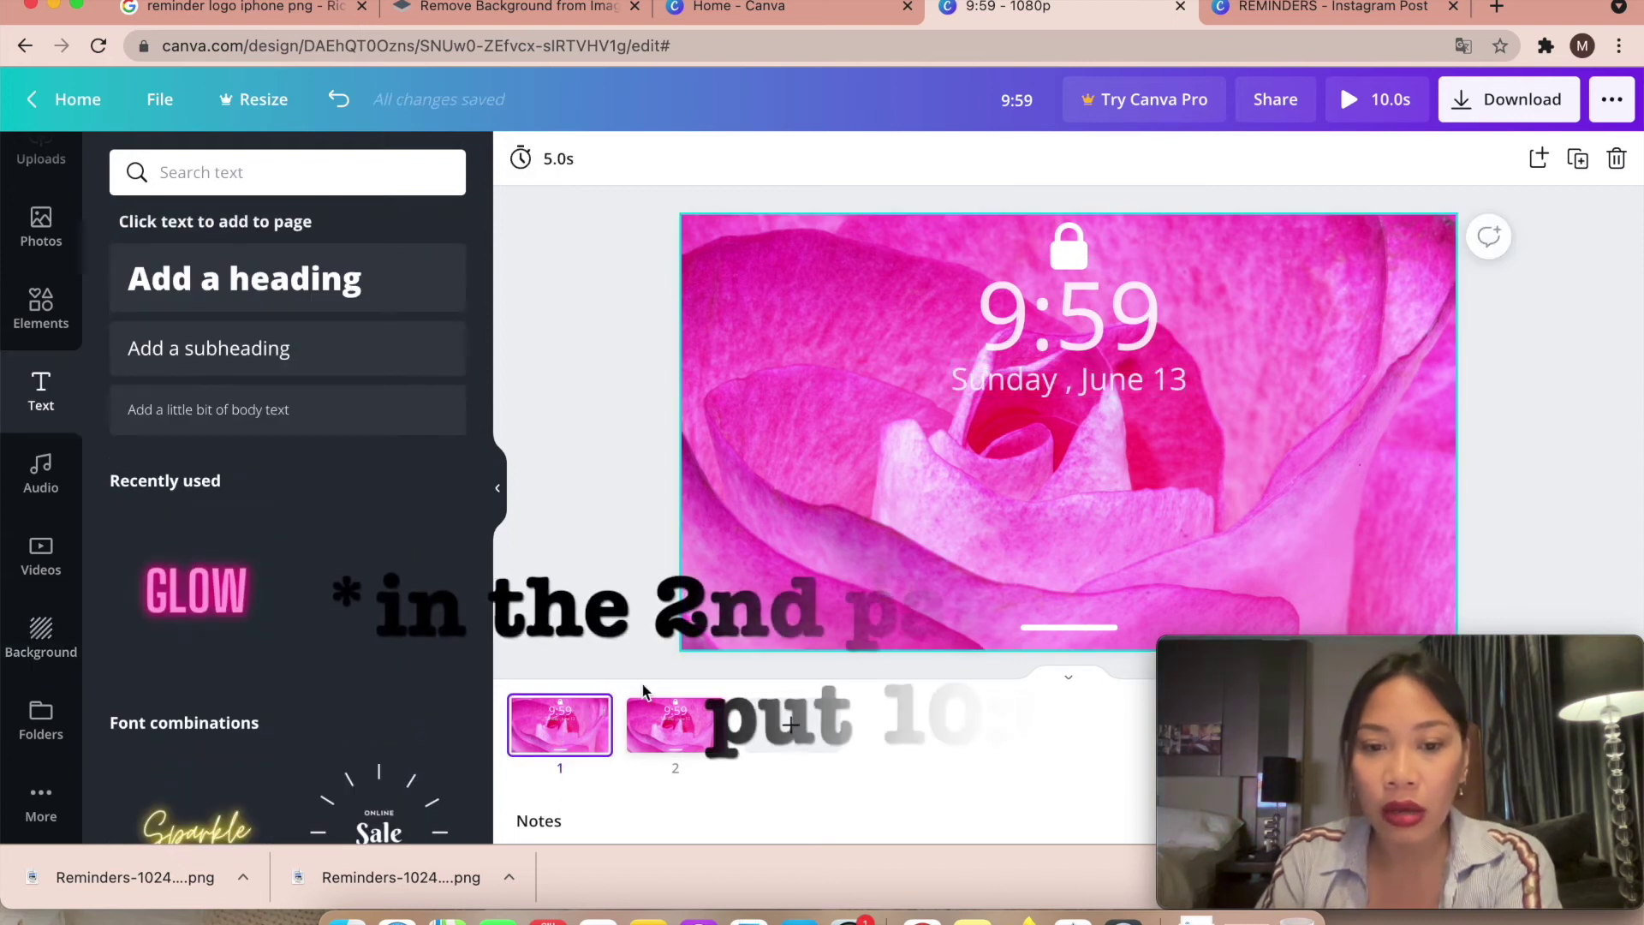
- Change page 1's date font to Open Sans Light
scroll(1007, 392, "down", 2)
left_click(1007, 384)
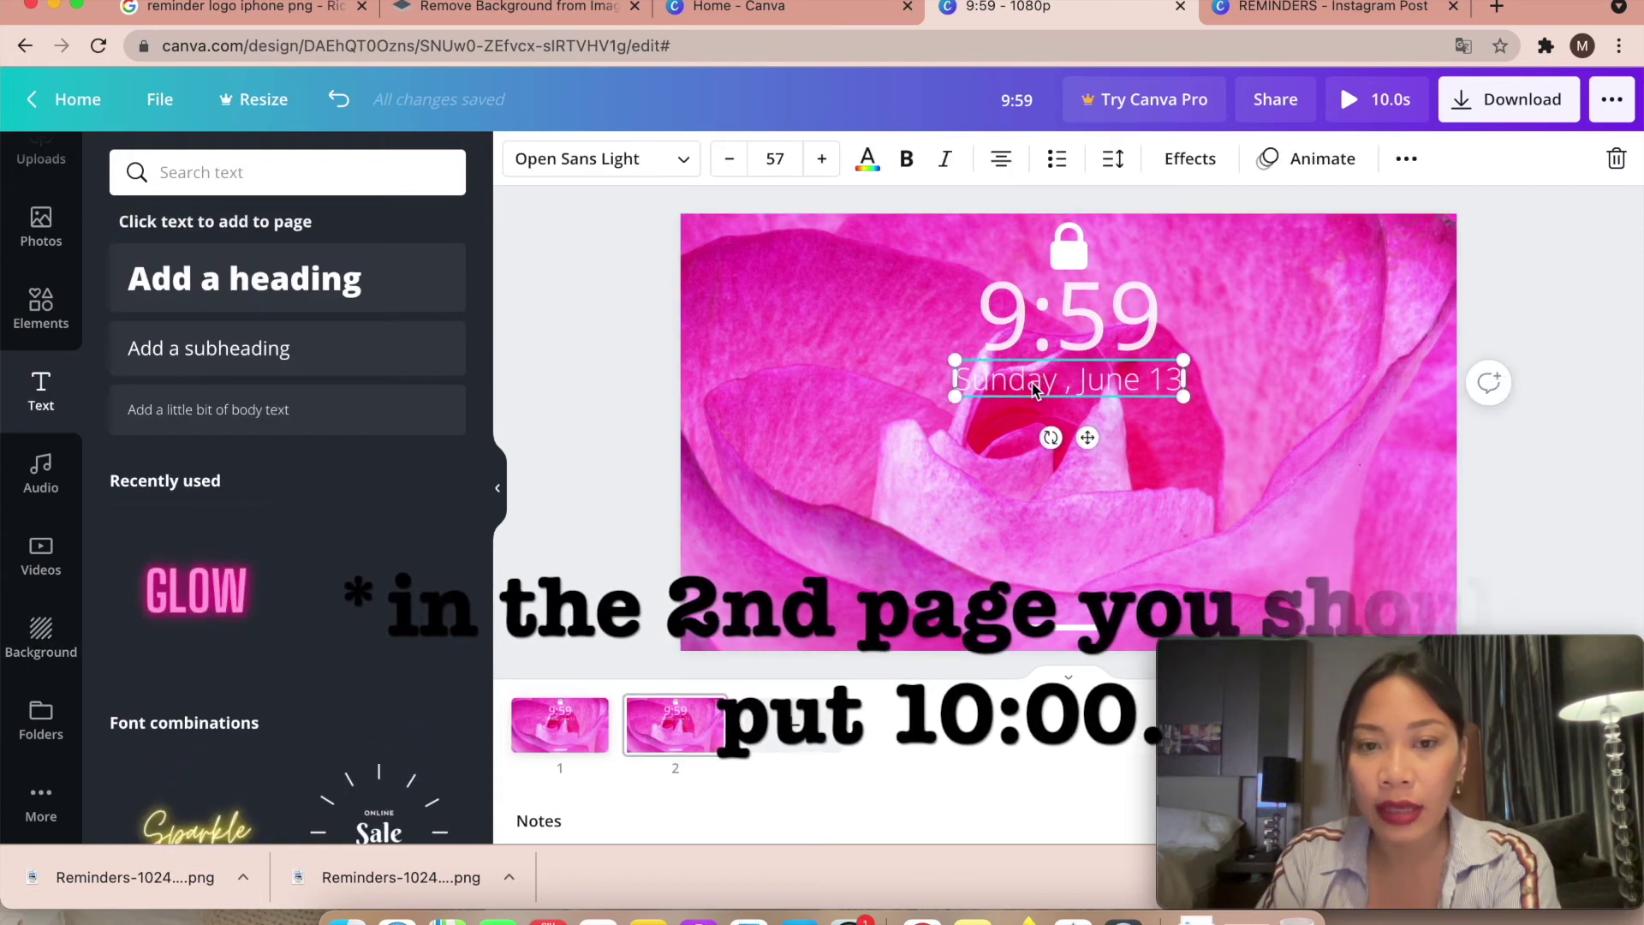
scroll(768, 560, "up", 2)
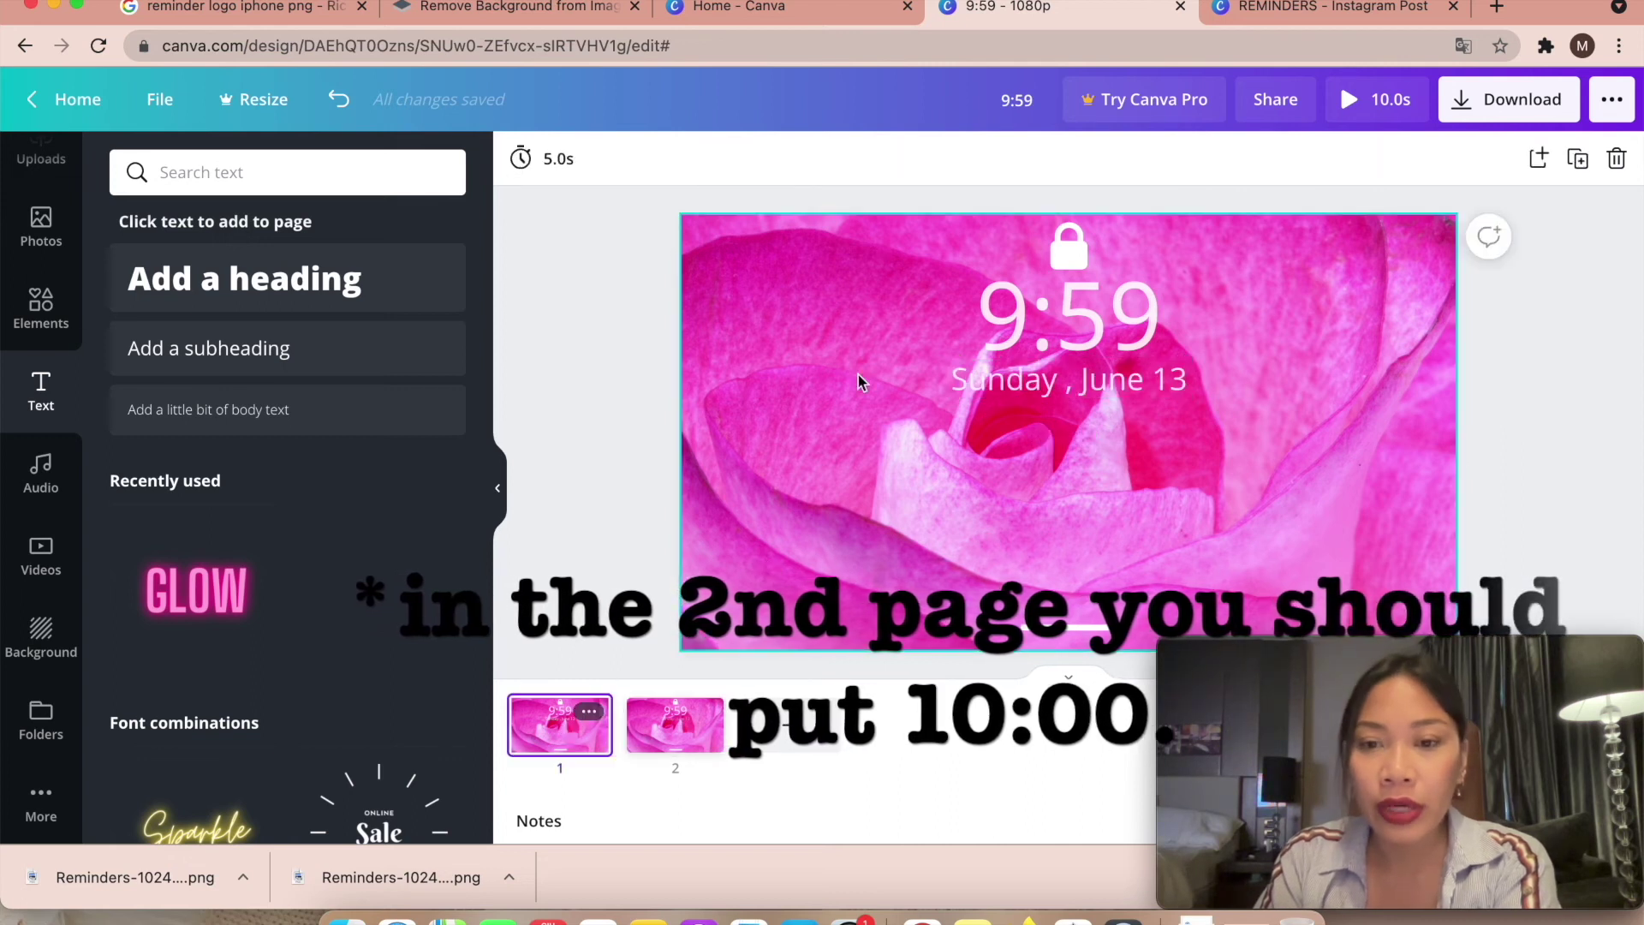
left_click(1040, 383)
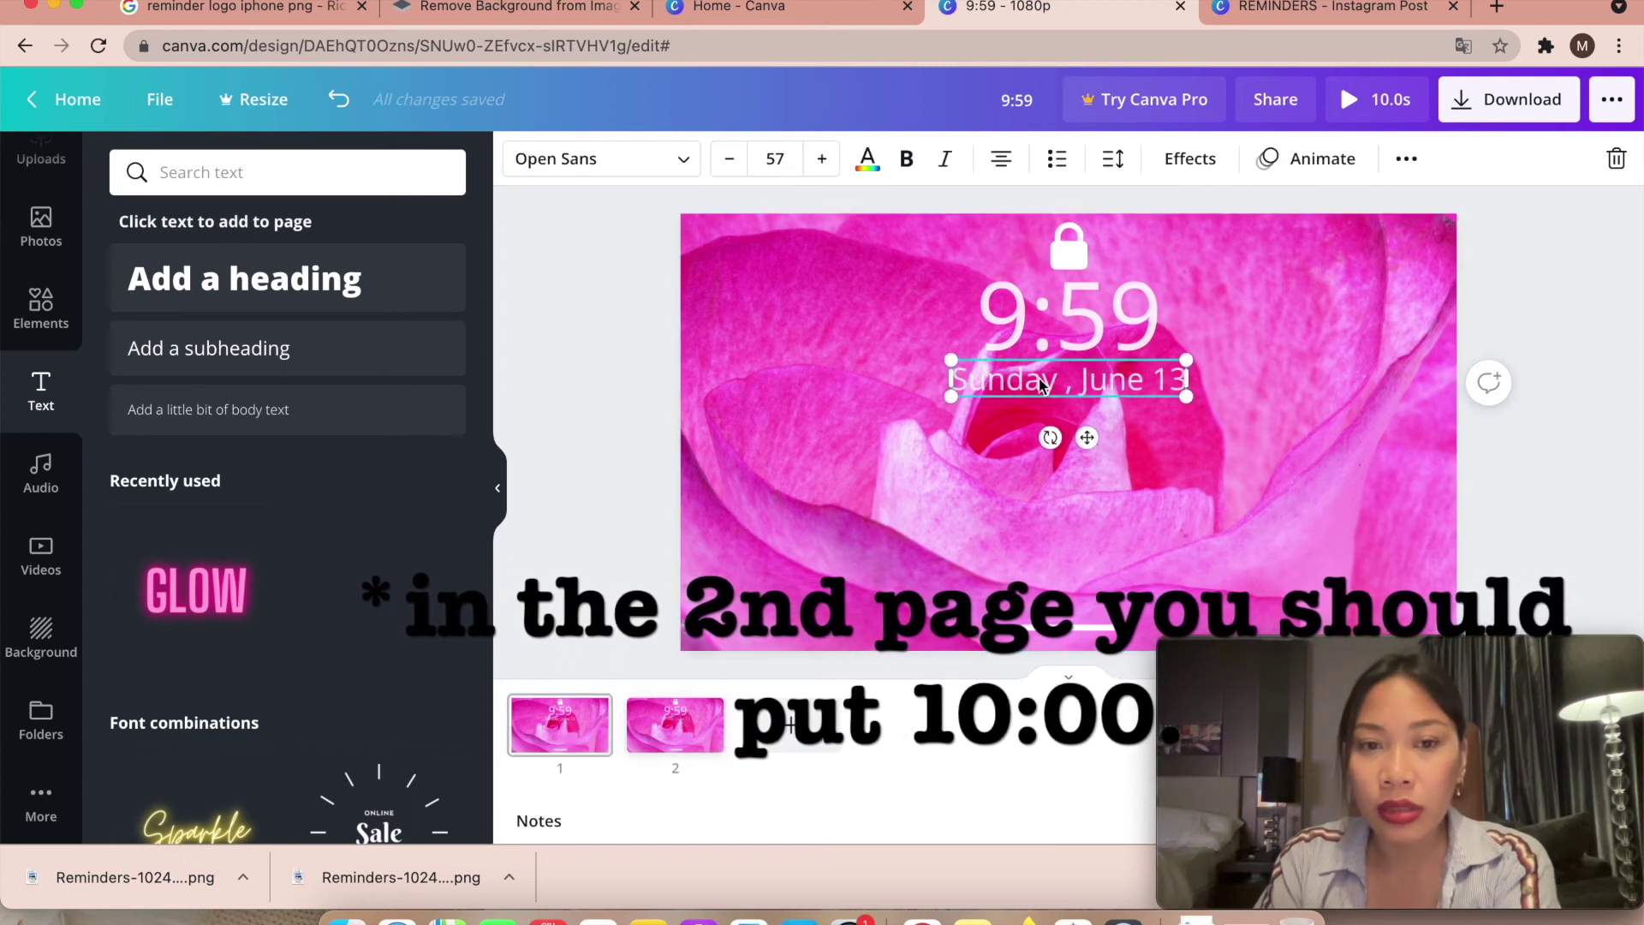
left_click(591, 167)
left_click(220, 274)
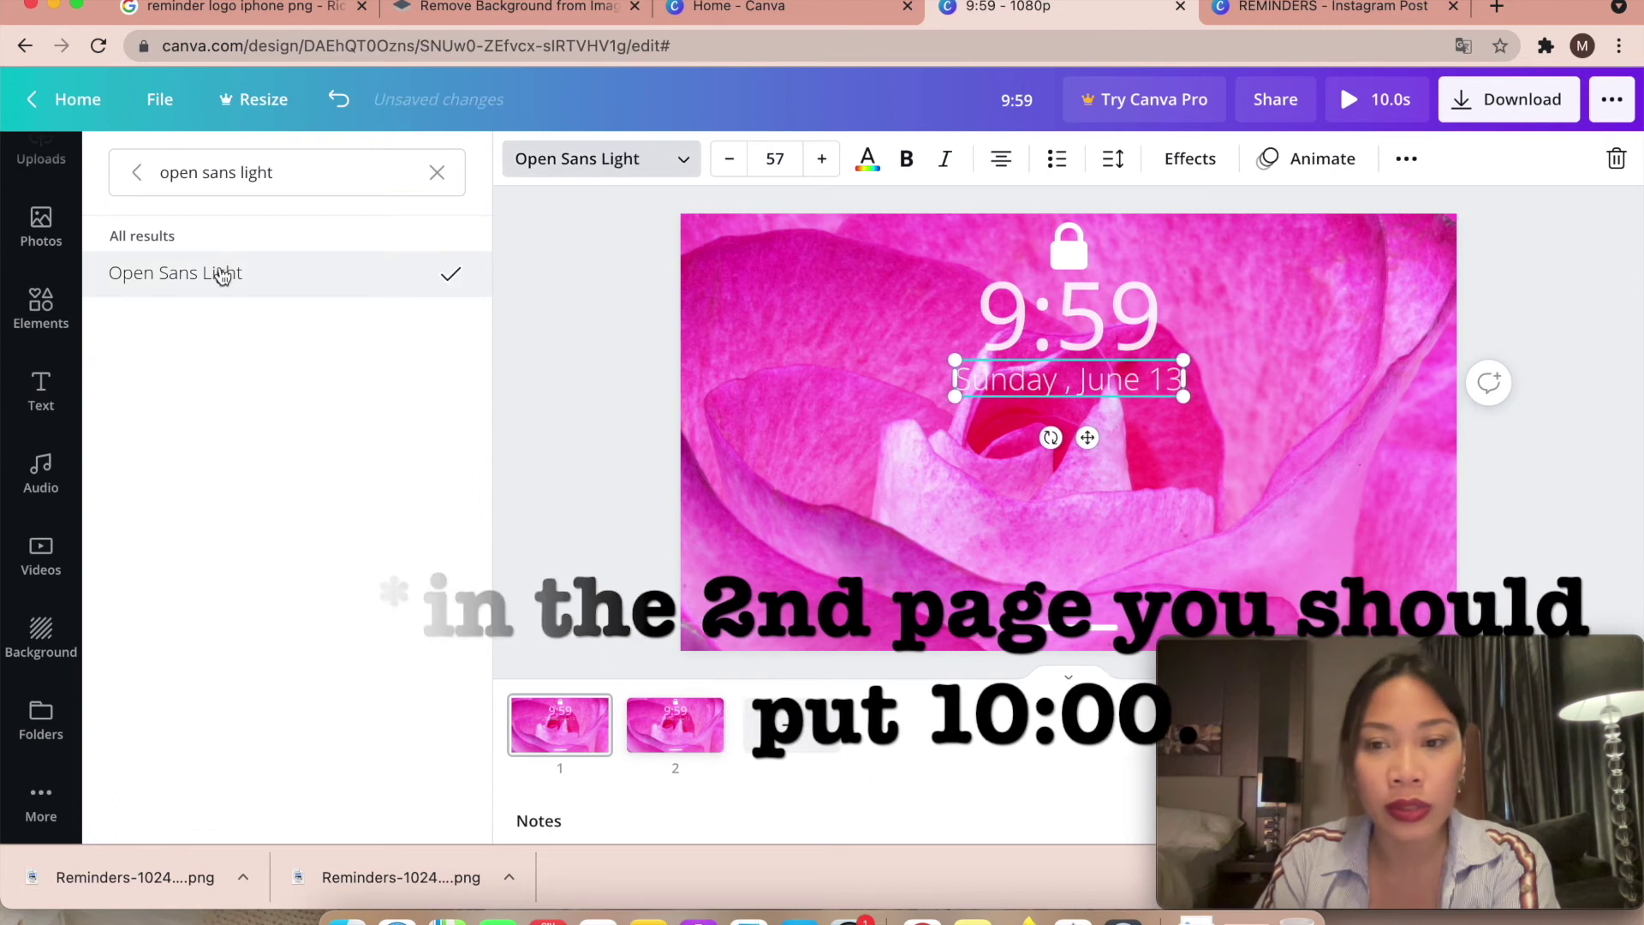
- Add a subheading text box beneath the date on page 2
left_click(675, 725)
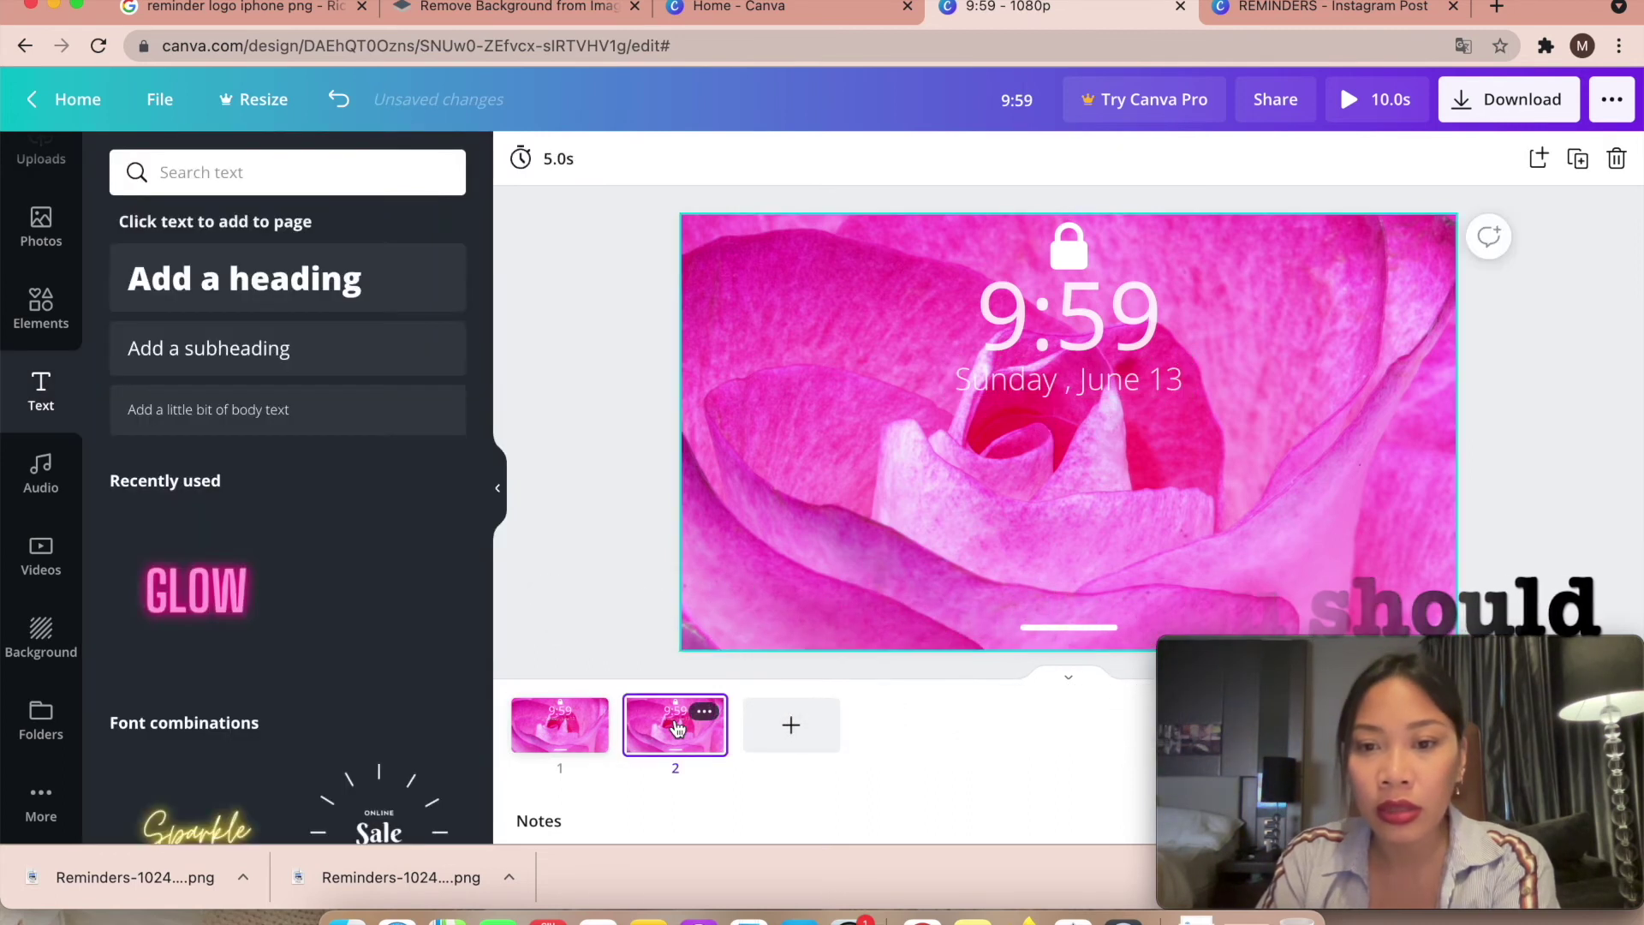
left_click(589, 579)
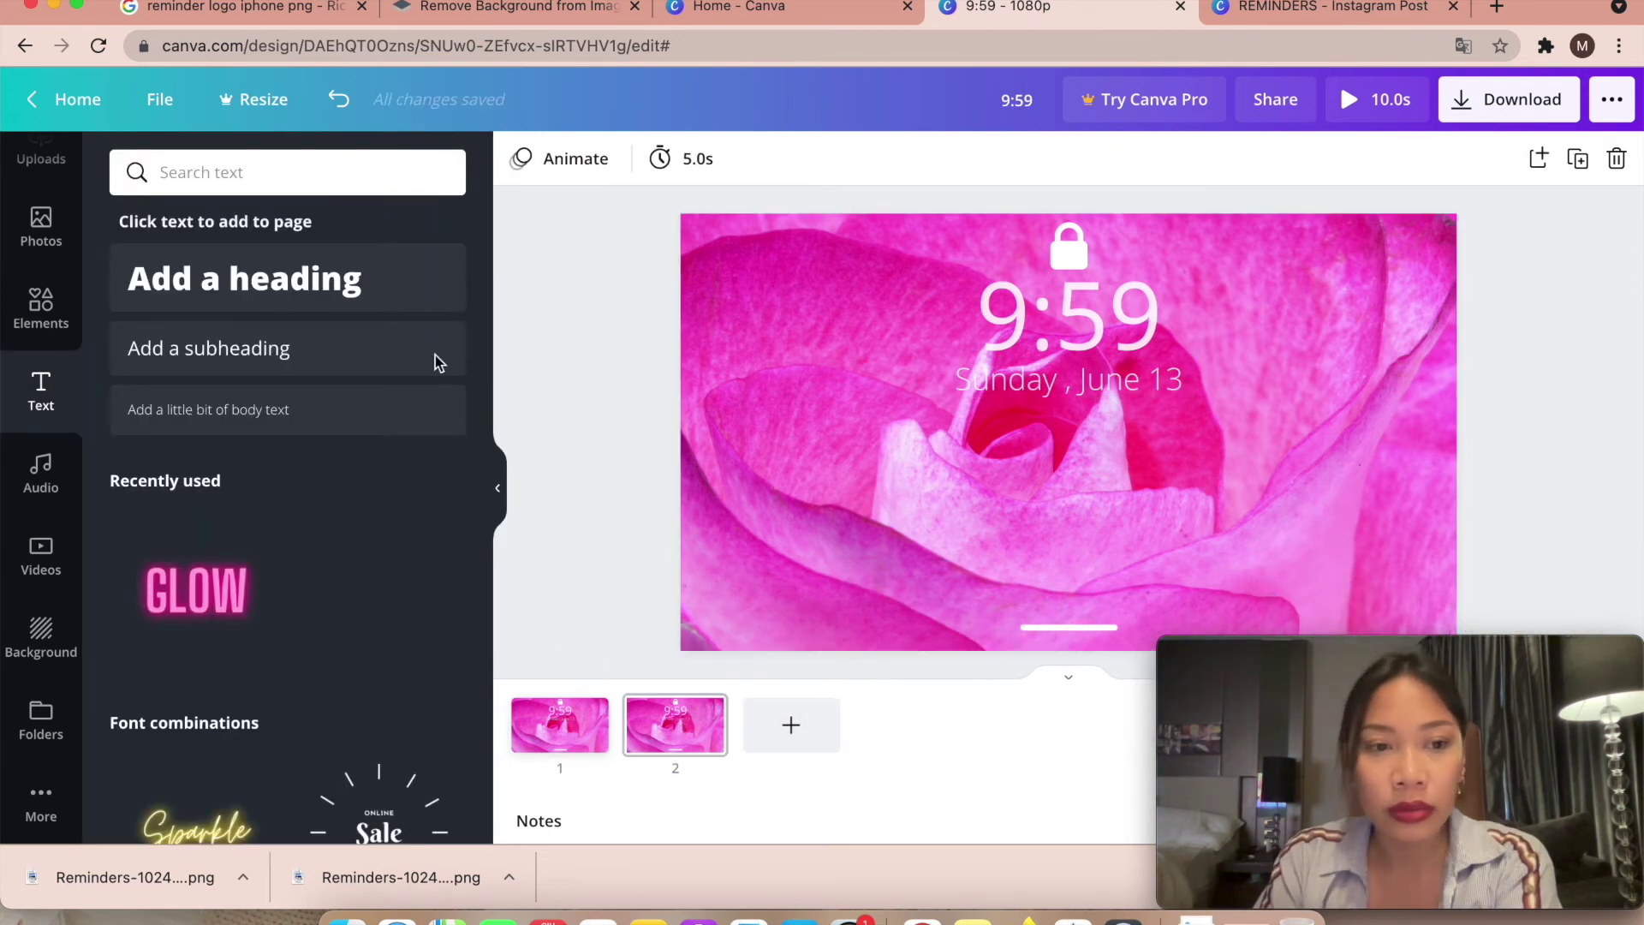
left_click(187, 363)
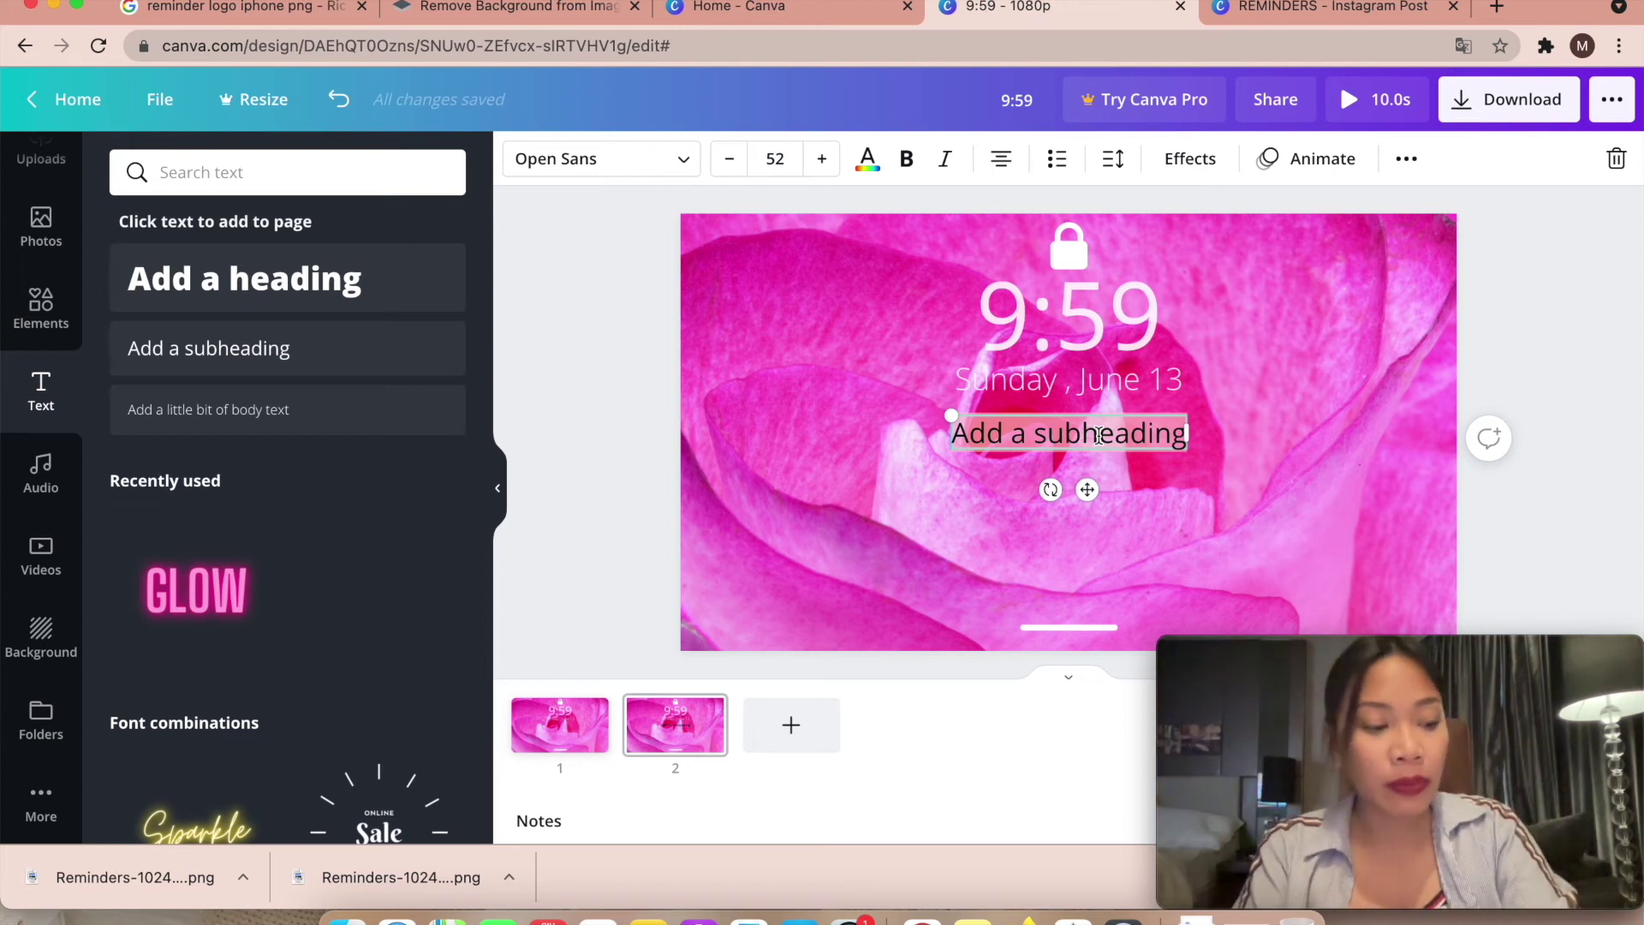
- Type the two-line message 'swipe up' / 'to open' over the placeholder text
type("swipe")
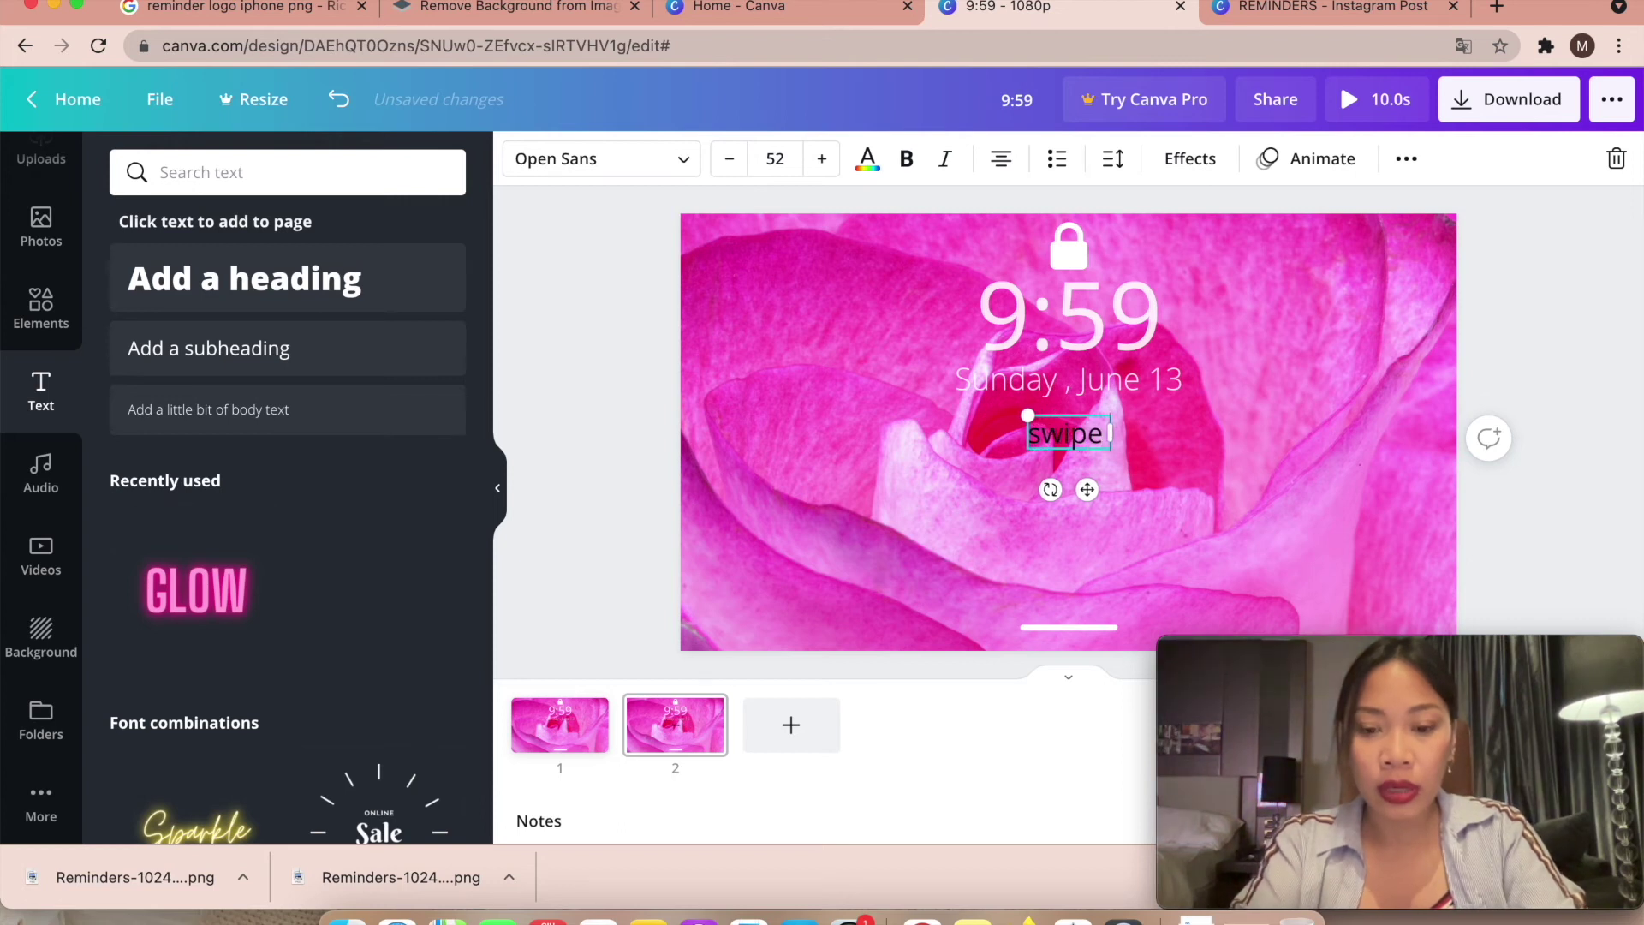
type(" up")
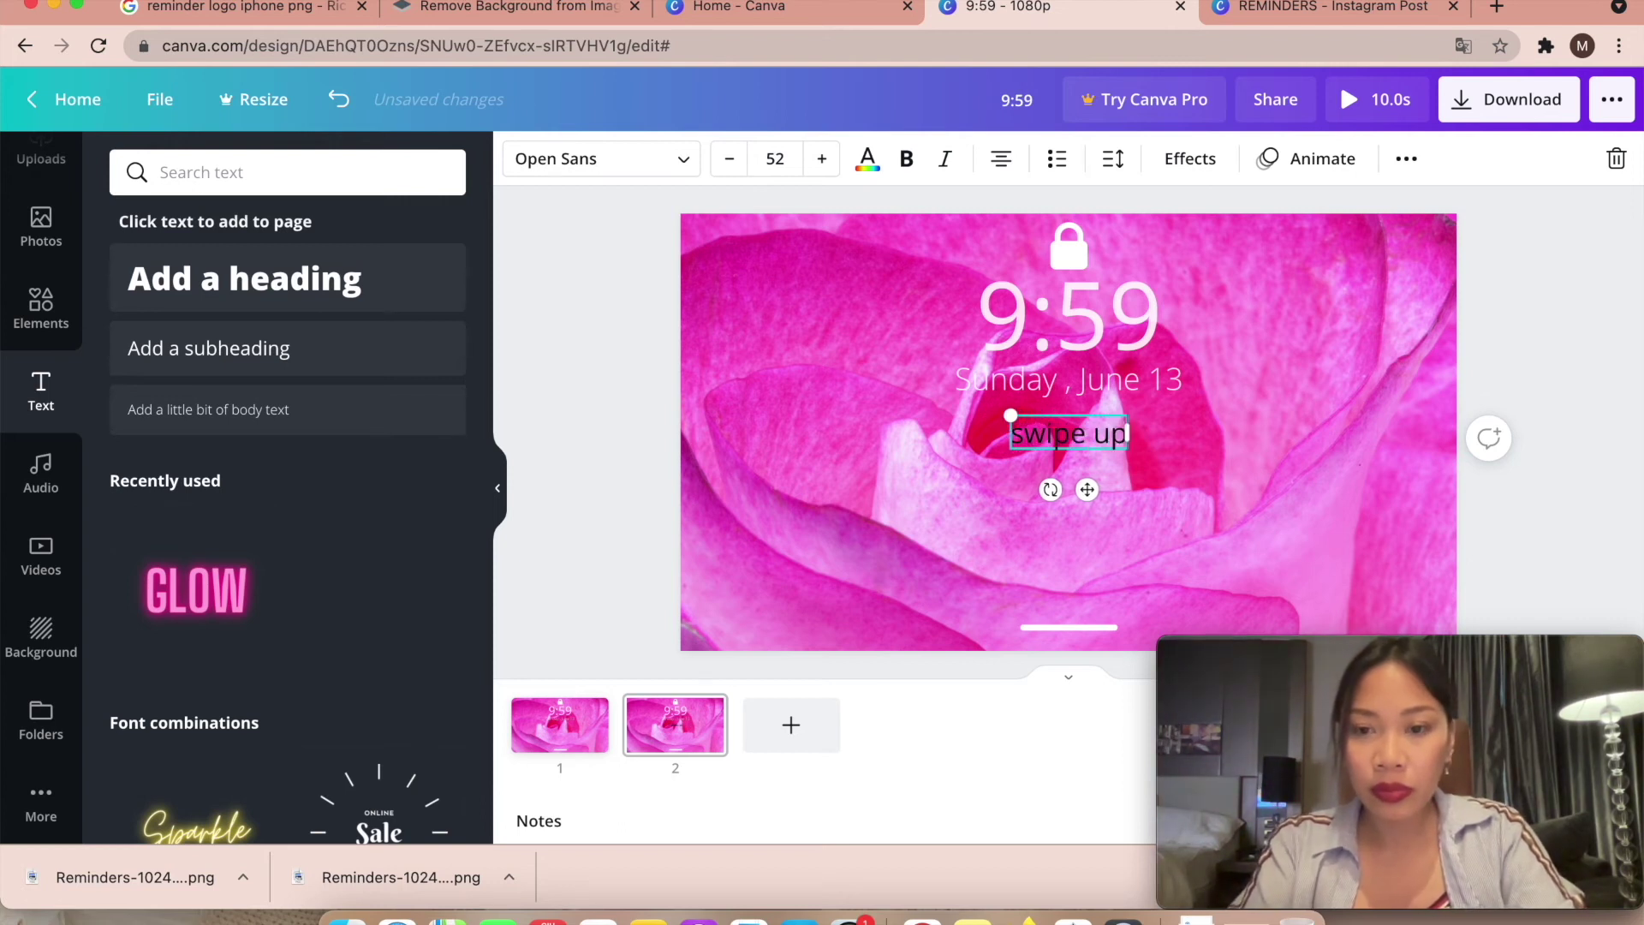
key("Return")
type("to open")
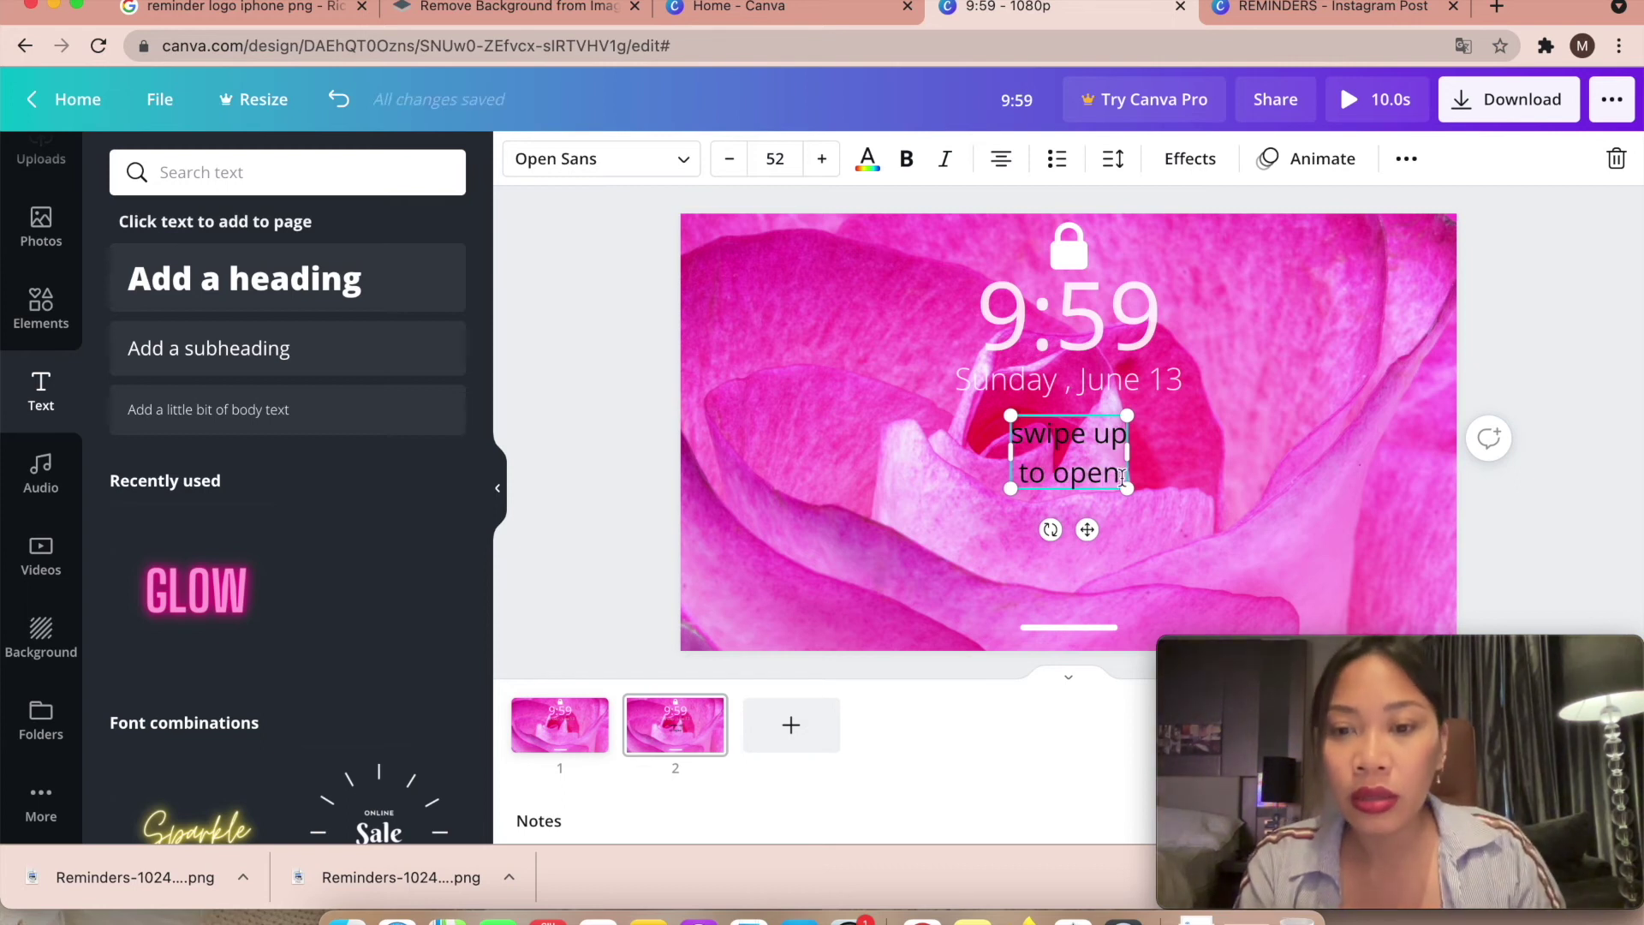
- Make all the message text white with 71 transparency
key("super+a")
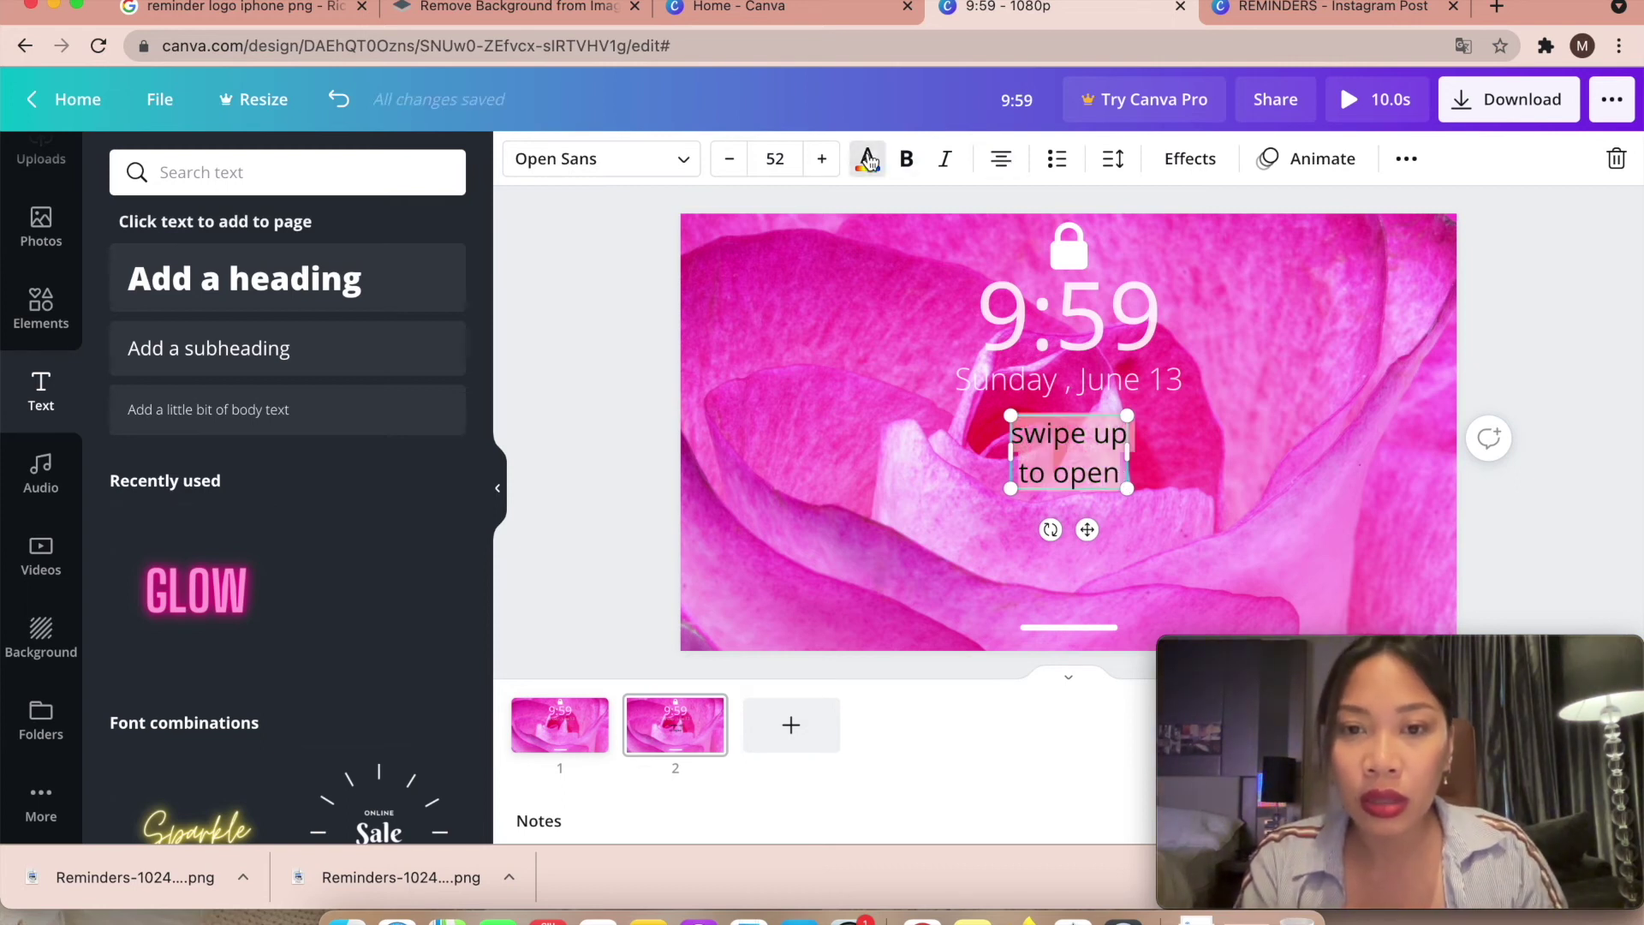
left_click(868, 159)
left_click(260, 289)
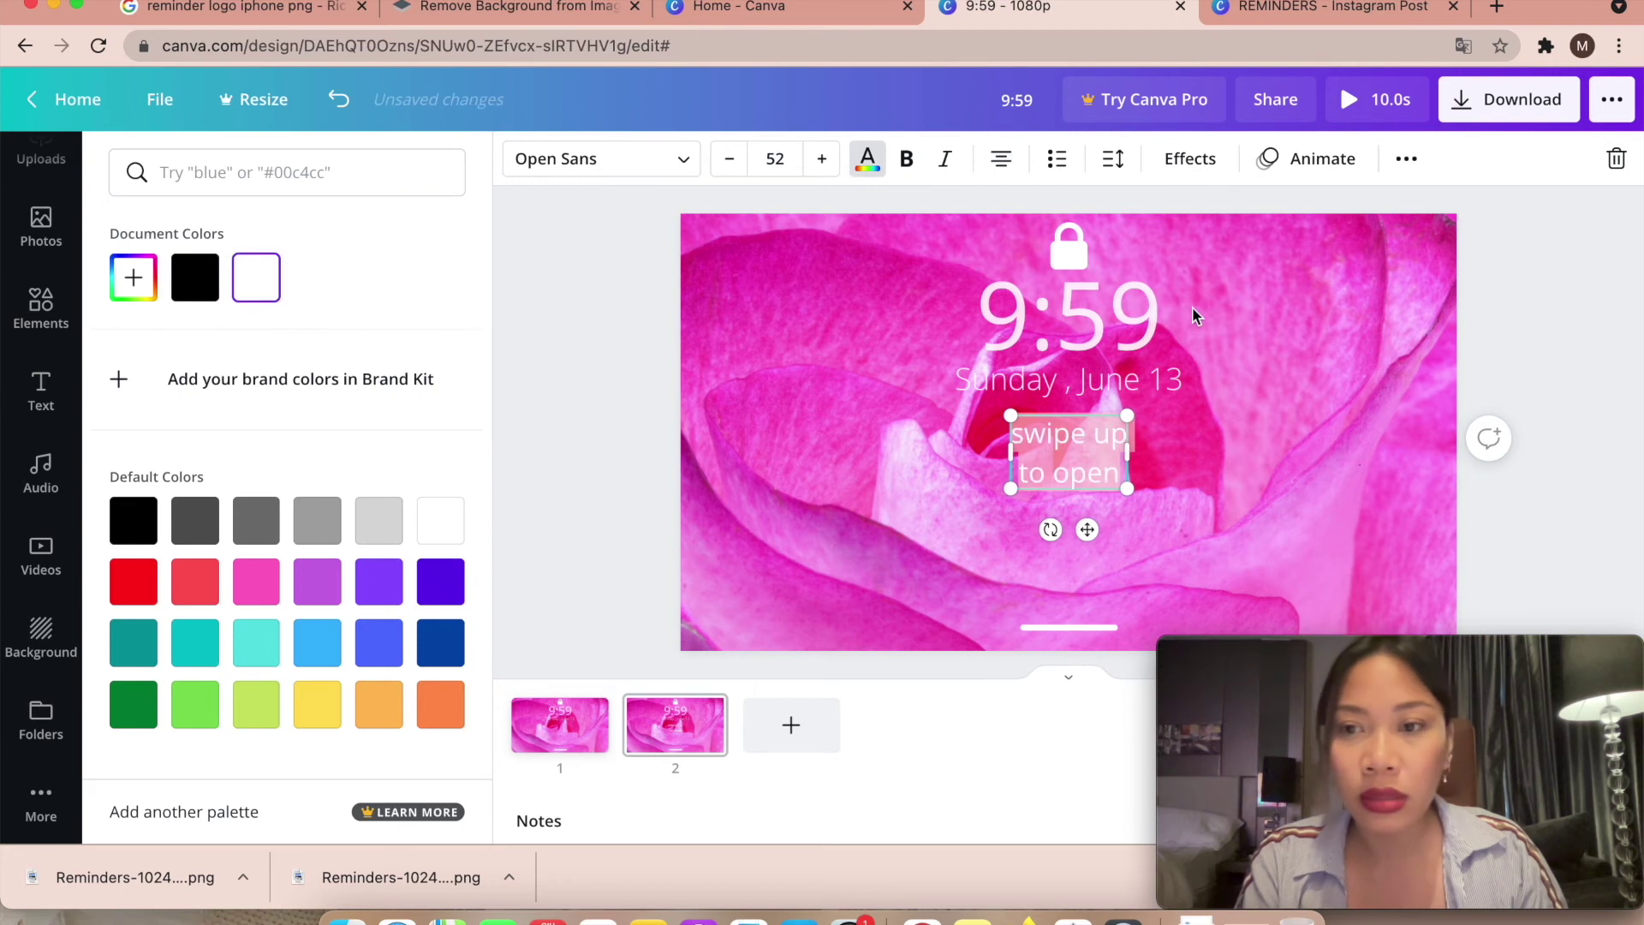
left_click(1405, 159)
left_click(1259, 213)
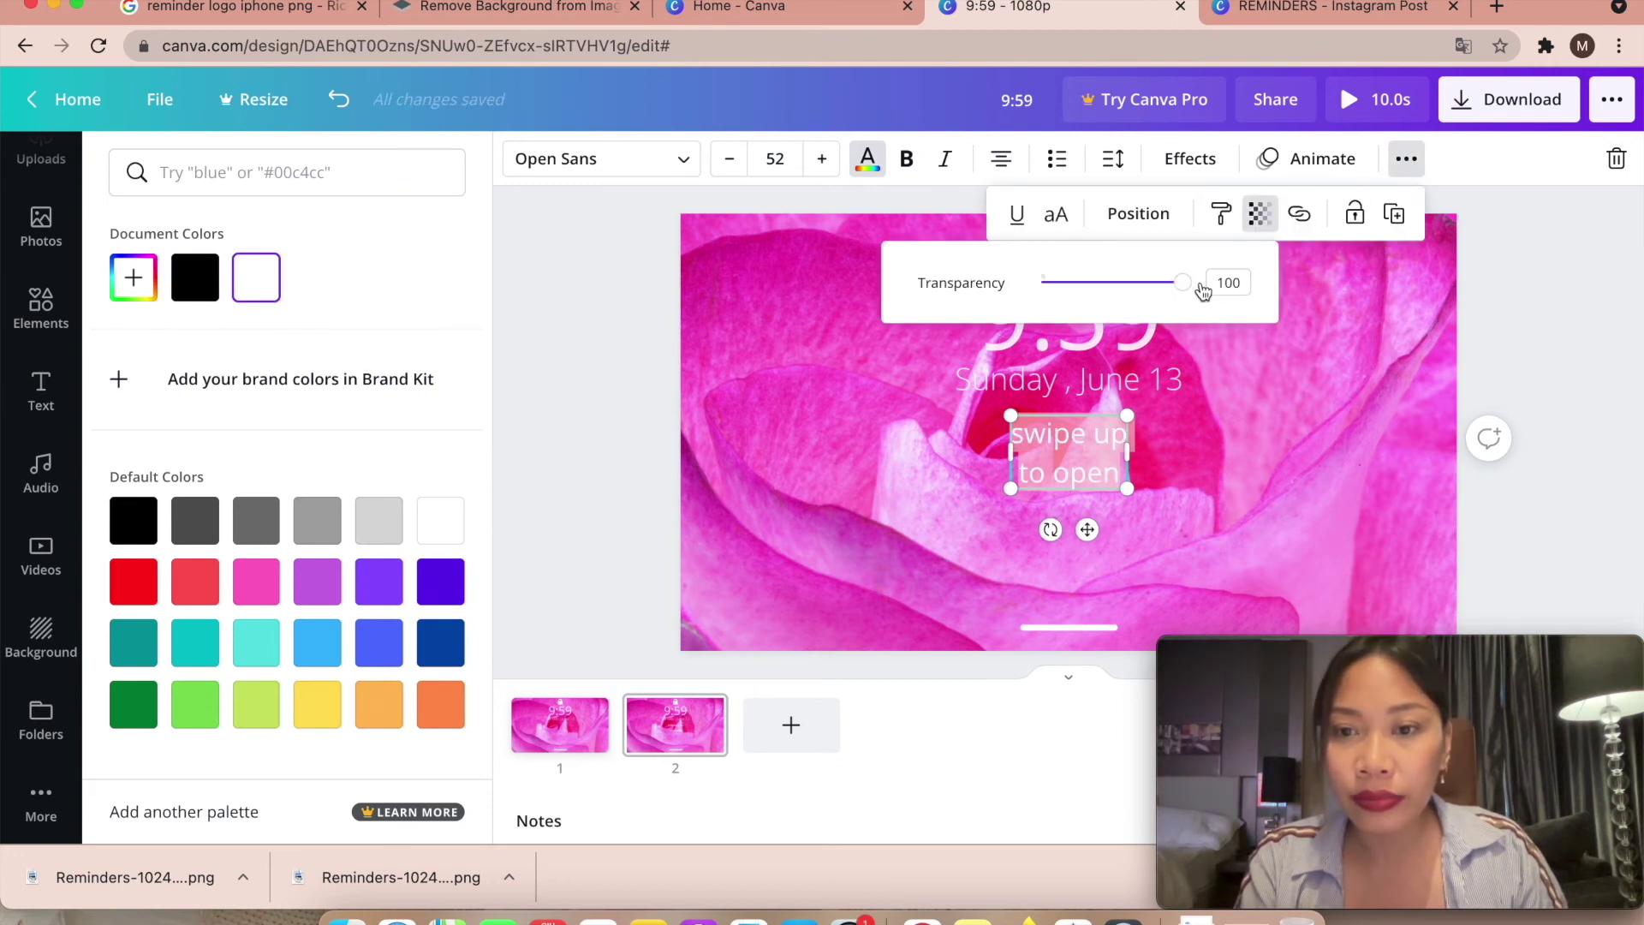
mouse_move(1188, 290)
left_mouse_down()
mouse_move(1145, 290)
mouse_move(1169, 292)
left_mouse_up()
left_click(568, 457)
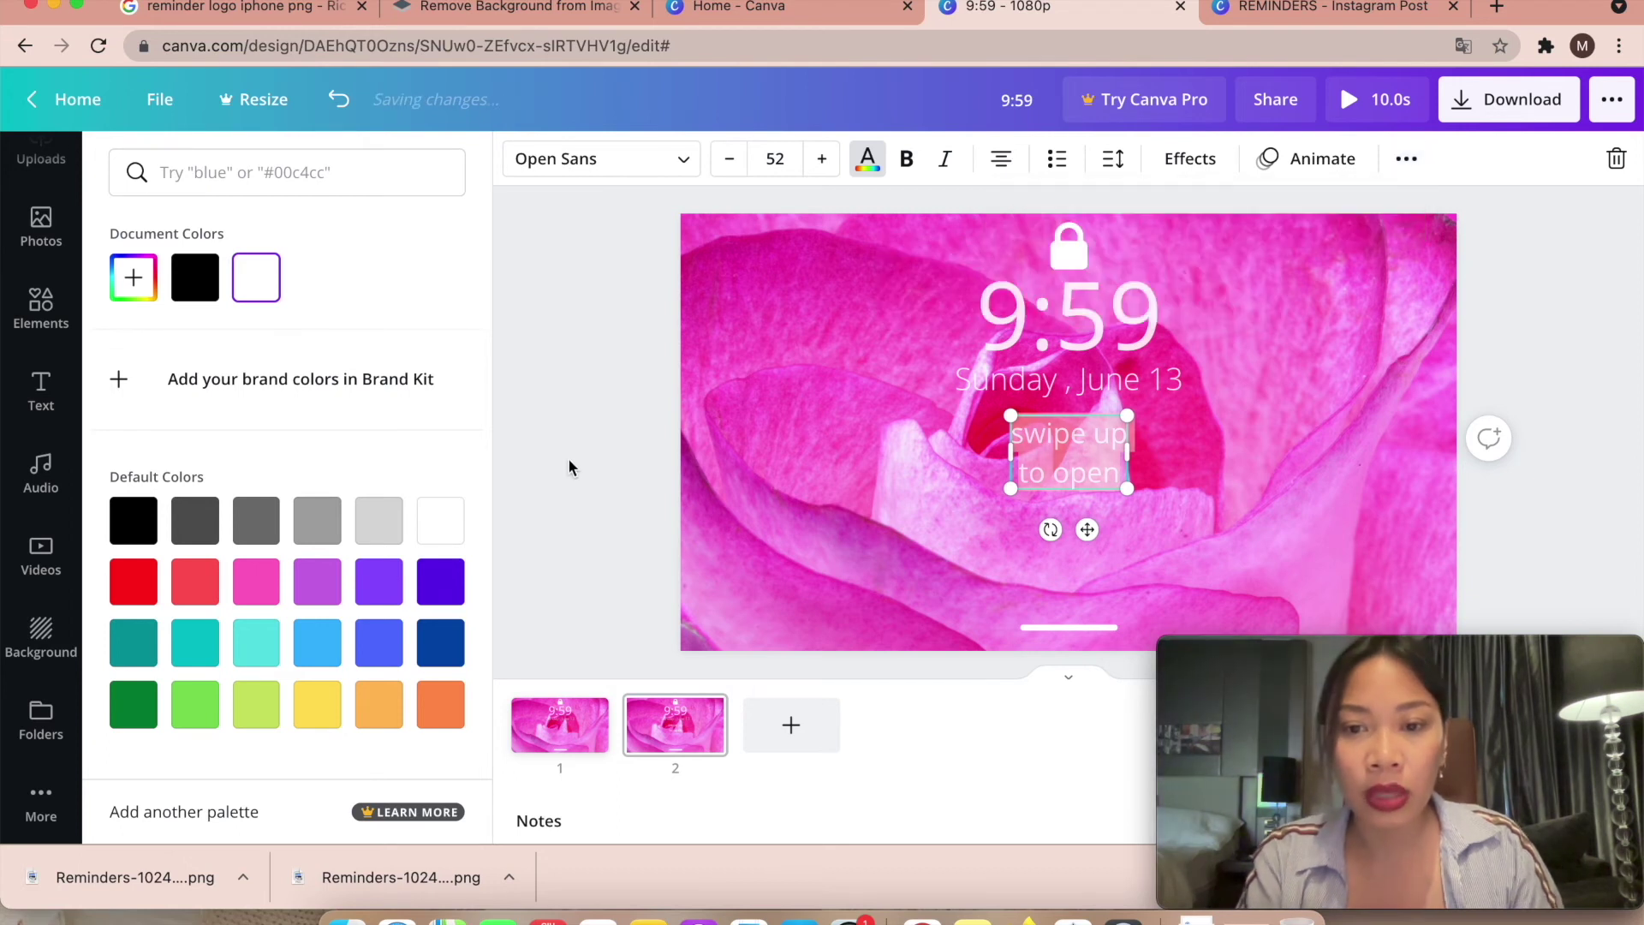
left_click(567, 457)
- Shrink the swipe-up message to size 26 above the home bar and set it to Open Sans Light
left_click_drag(1129, 413, 1075, 662)
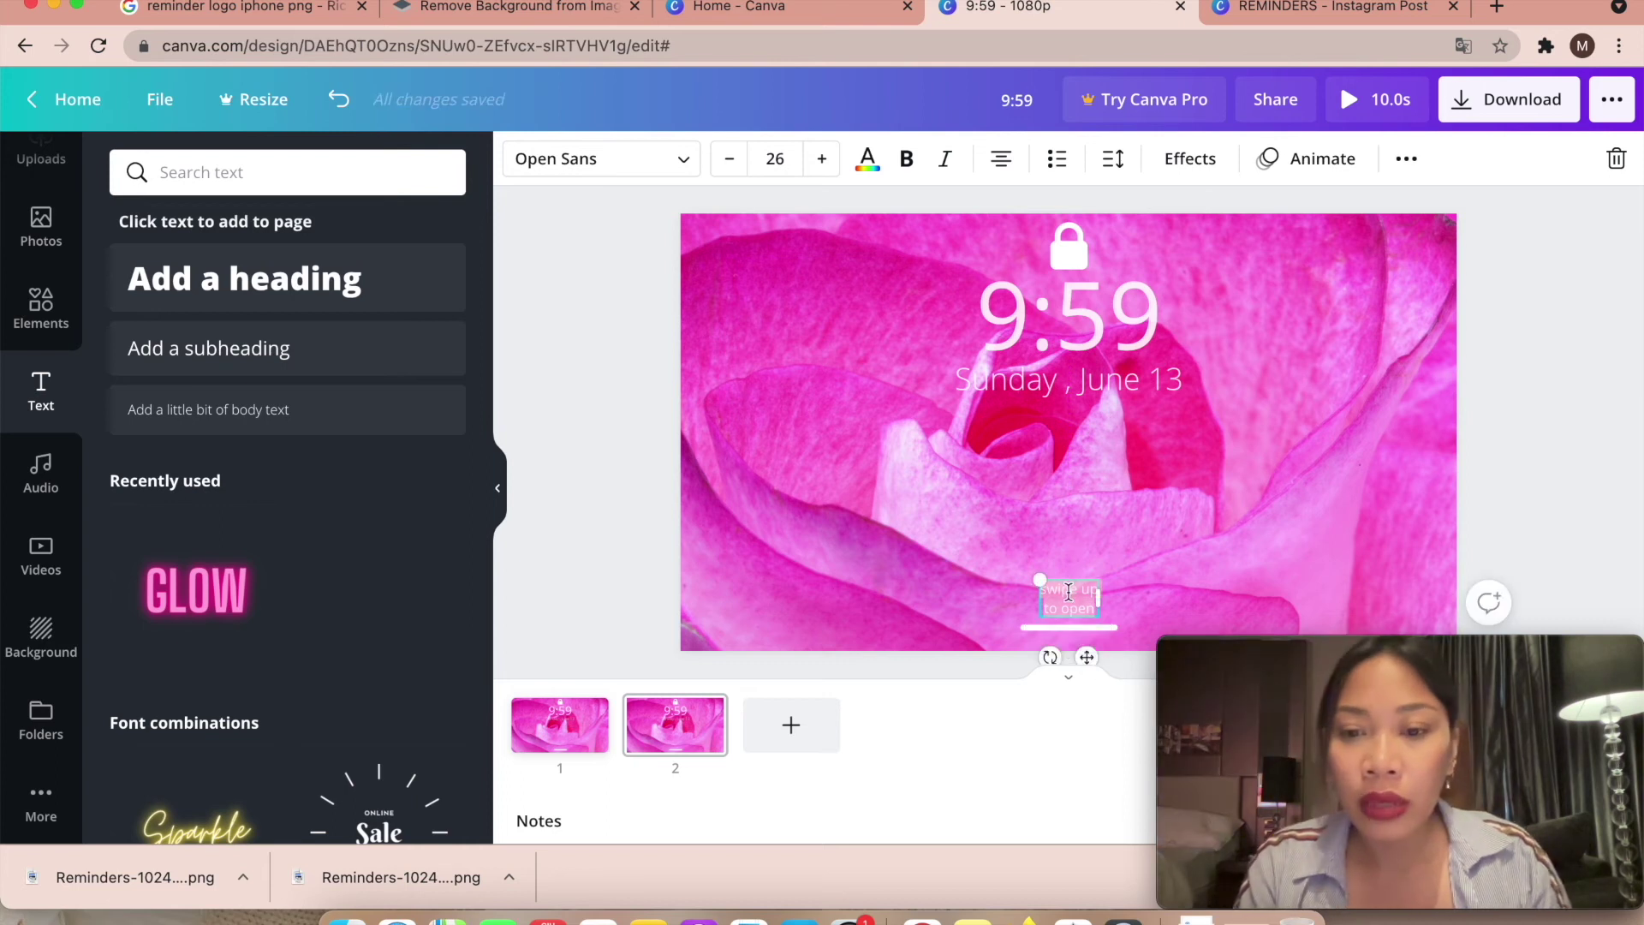
left_click(557, 159)
left_click(178, 283)
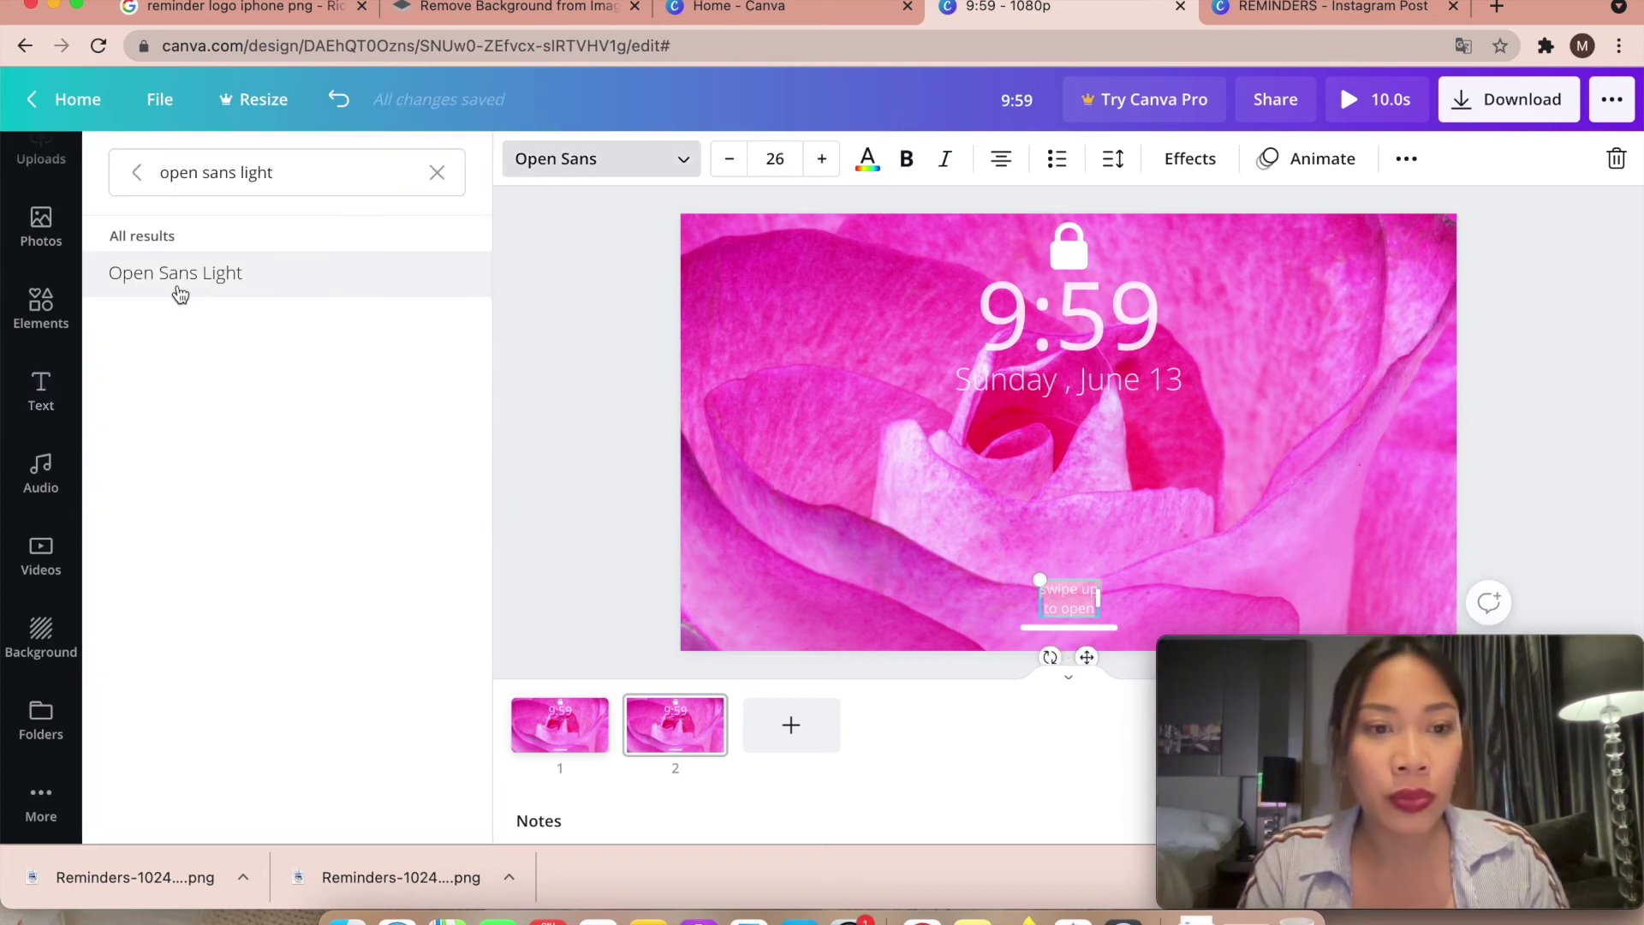
left_click(578, 457)
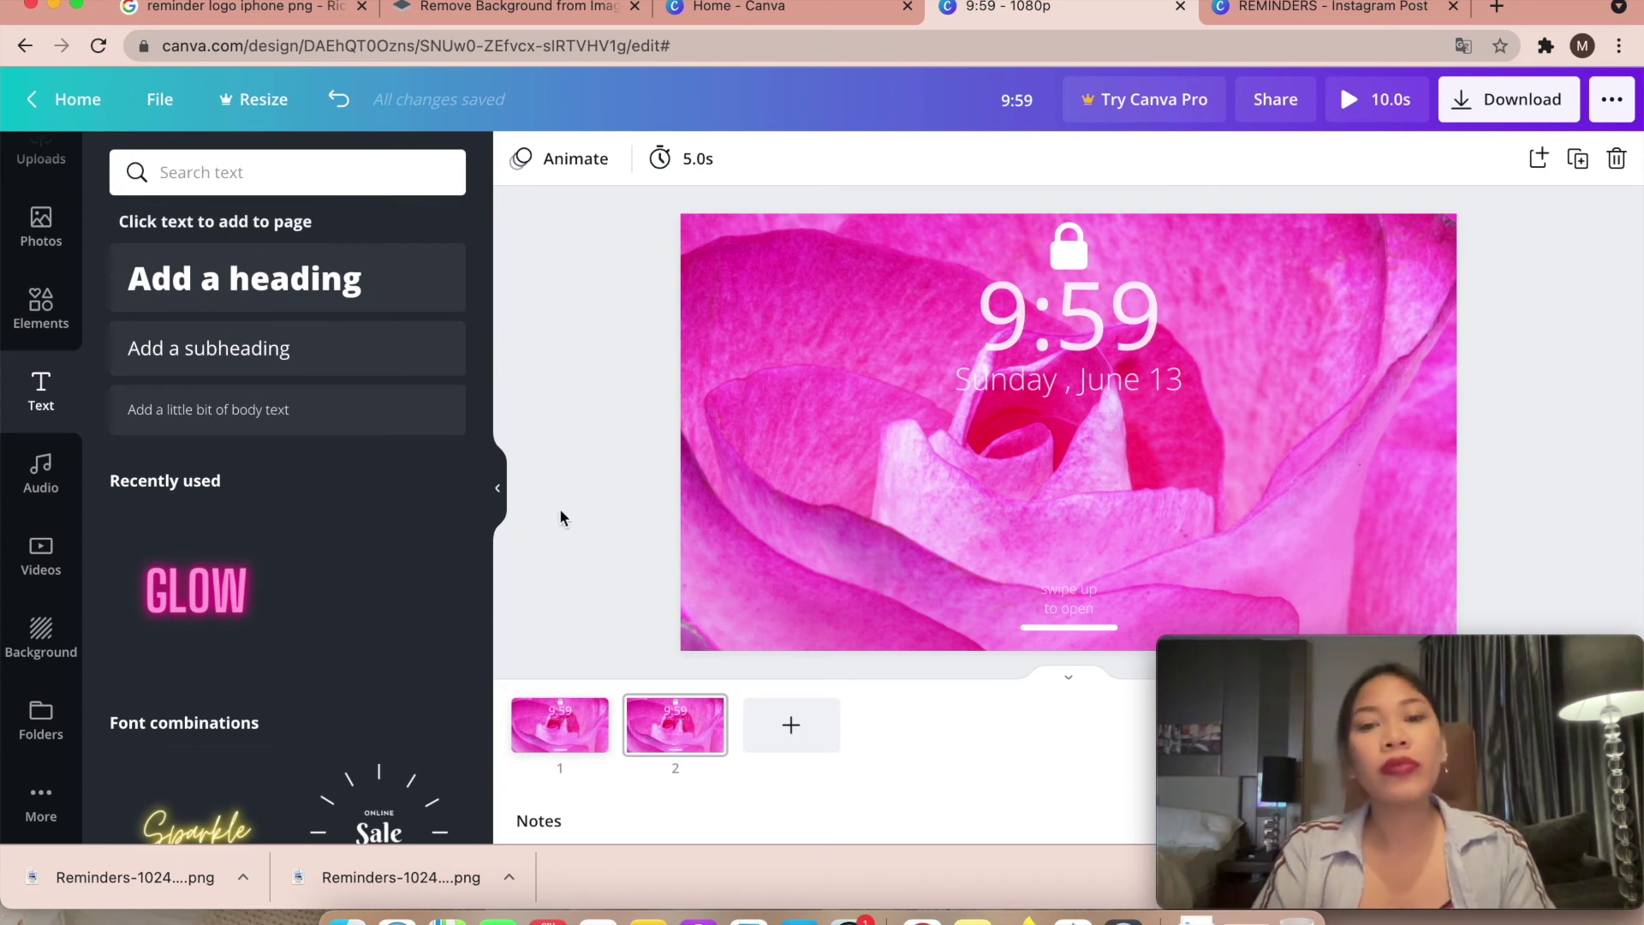
- Select the whole notification card group in the REMINDERS design, then return to the 9:59 design's rose background
left_click(1314, 11)
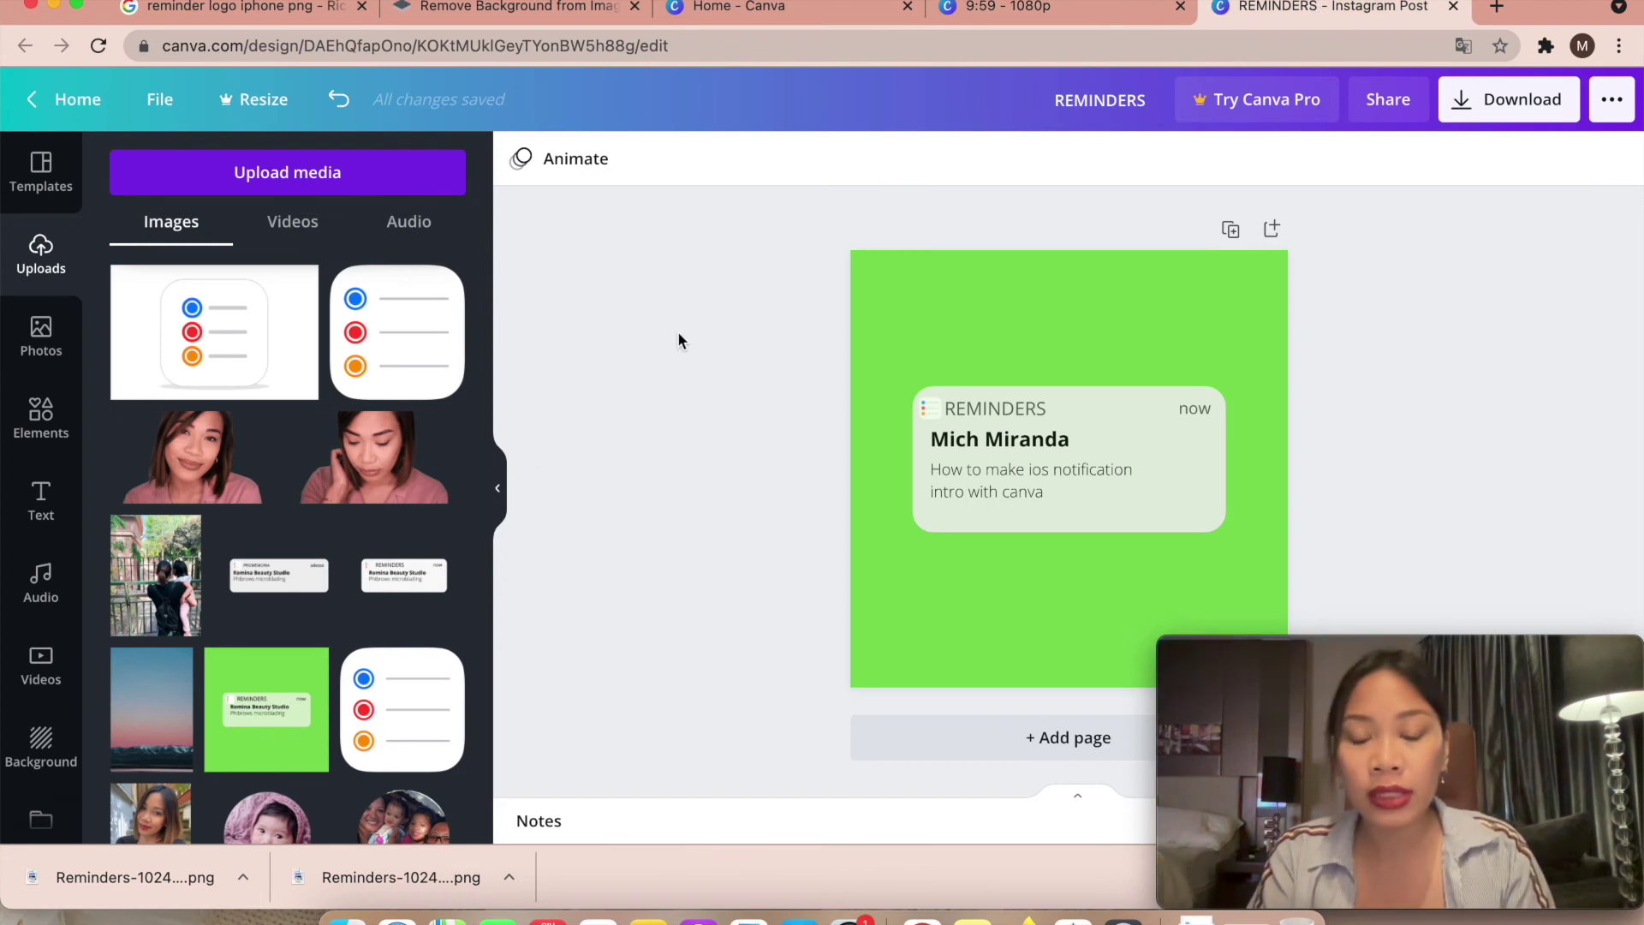
left_click_drag(718, 352, 1353, 553)
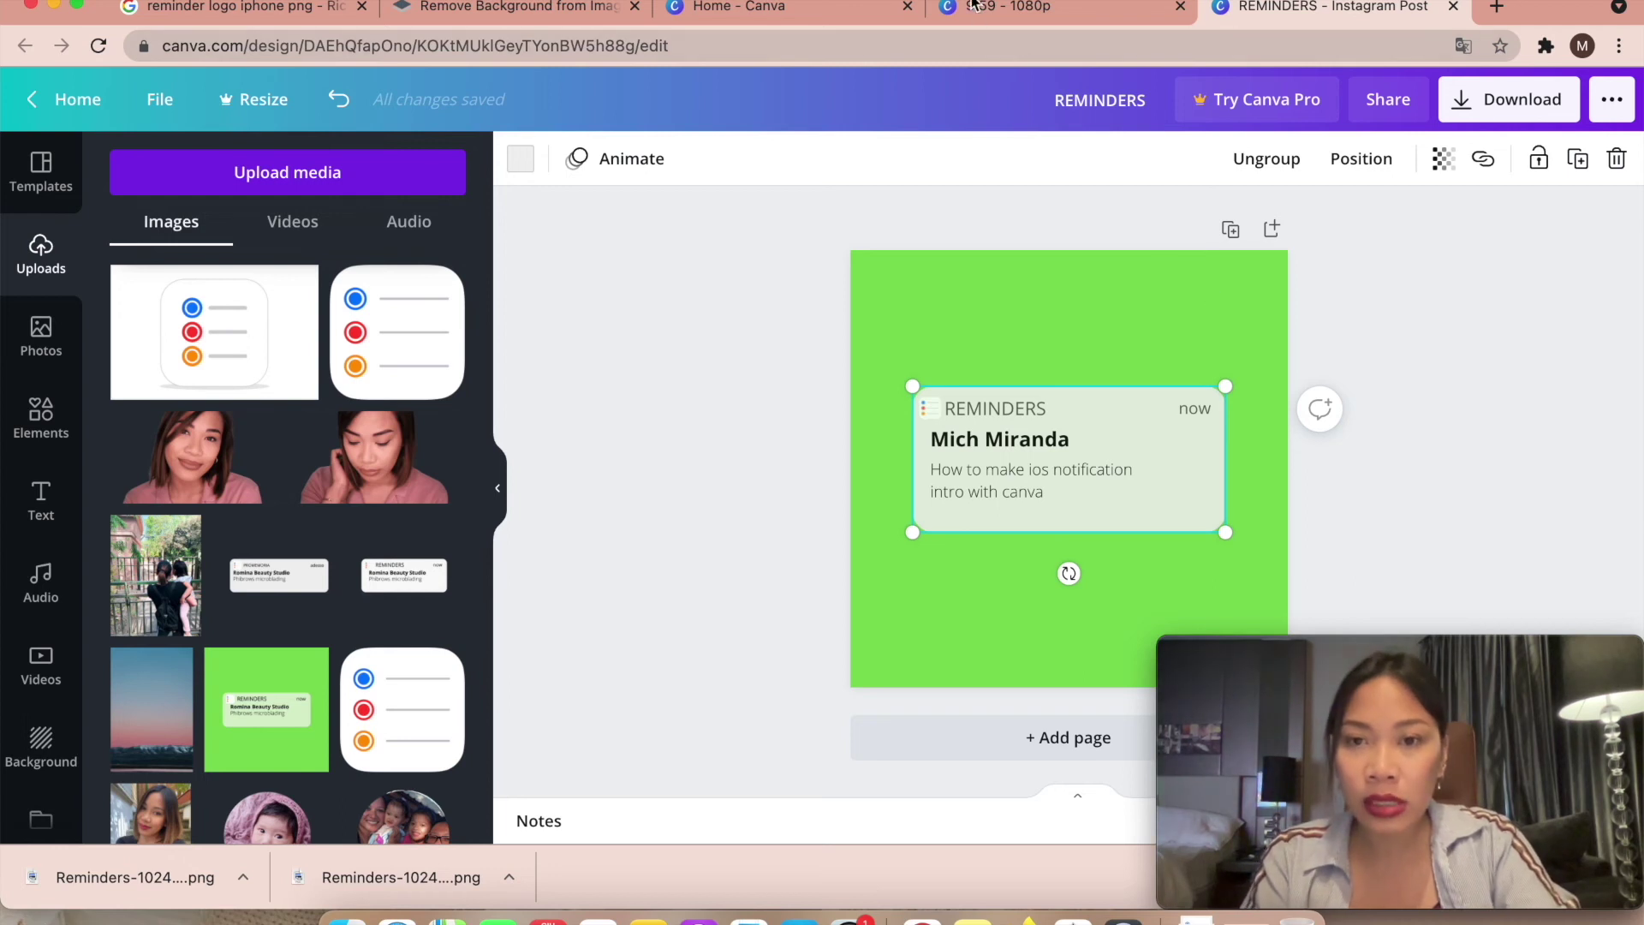
left_click(1058, 7)
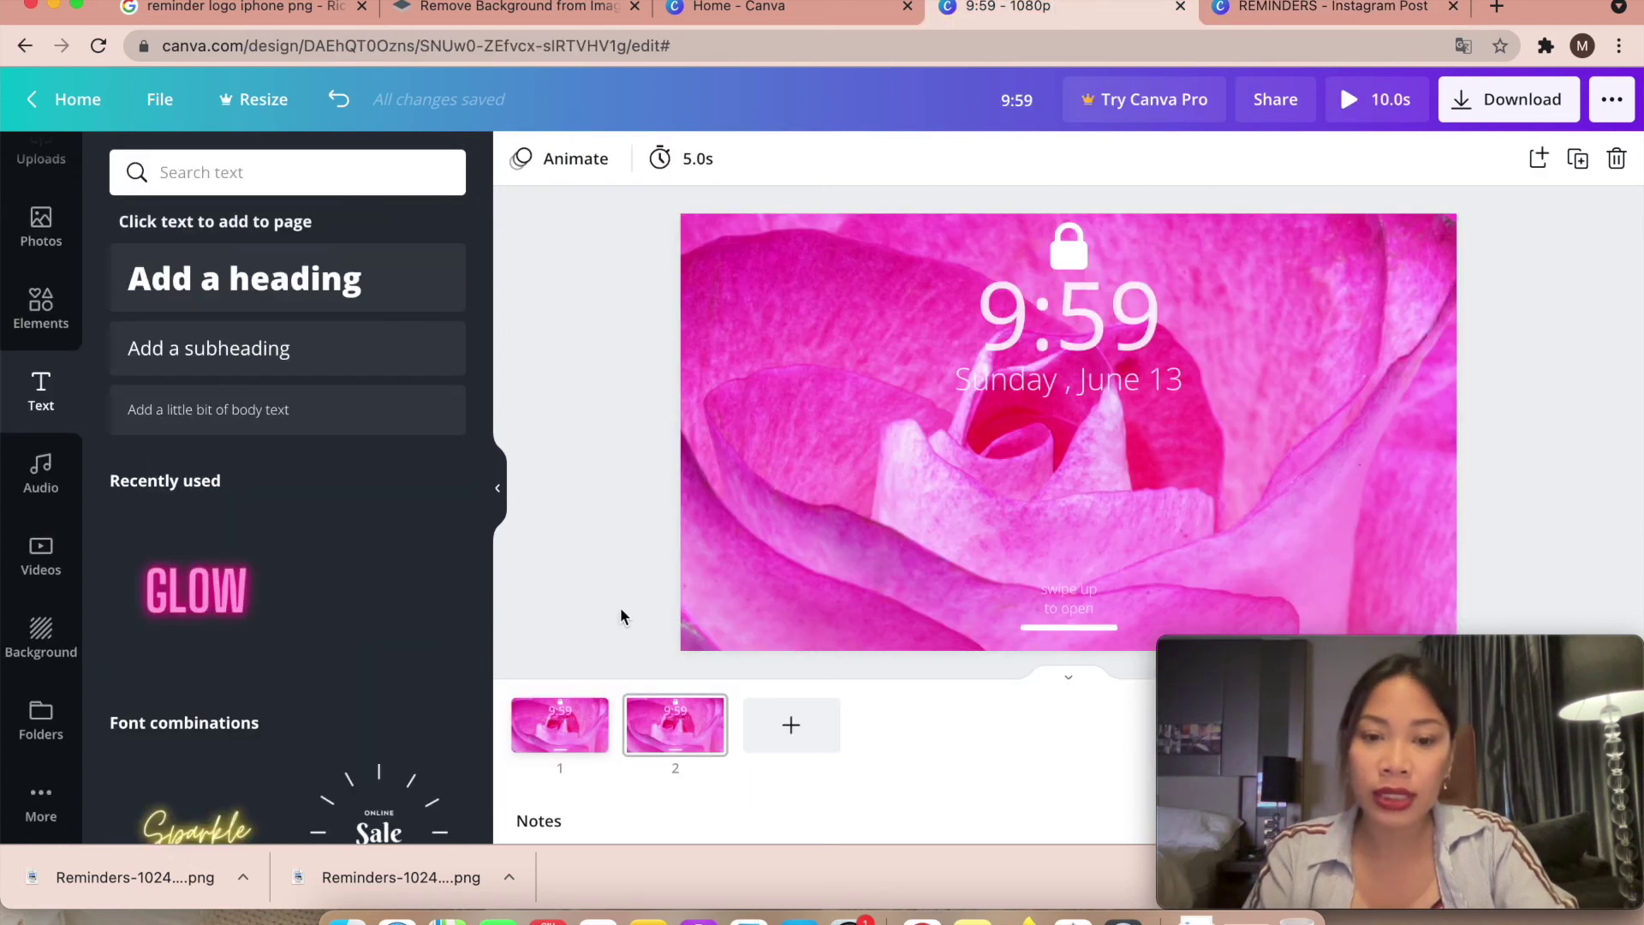
left_click(930, 509)
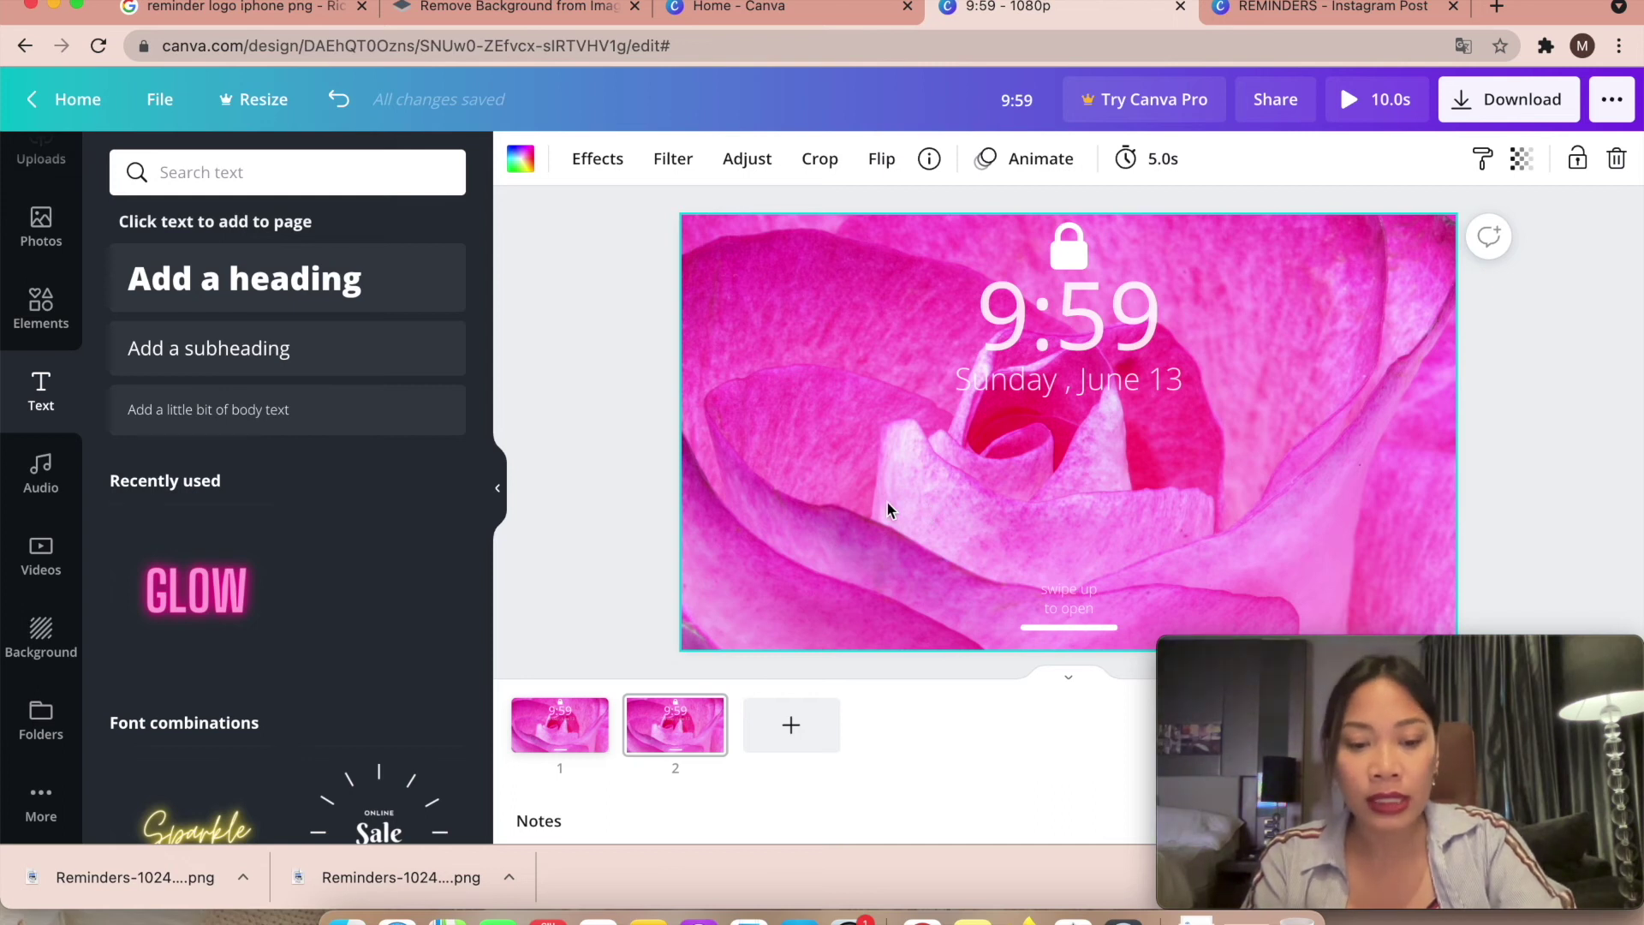
- Paste the Reminders card onto page 2, resize it, and centre it between the date and the swipe-up message
key("super+v")
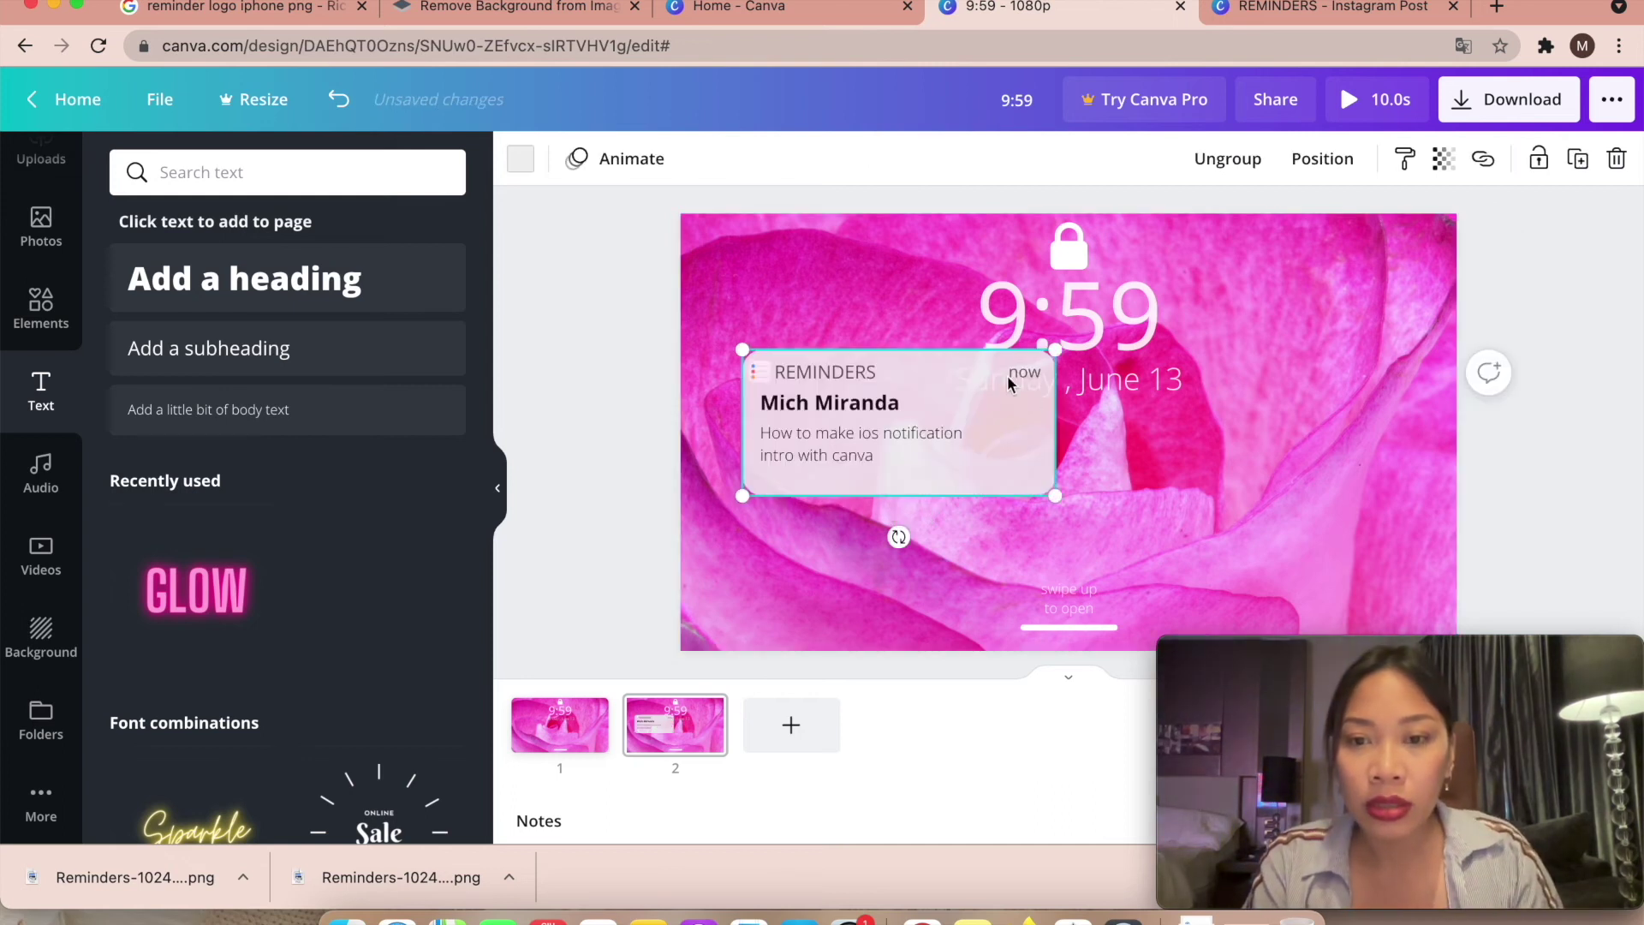
left_click_drag(1055, 349, 954, 397)
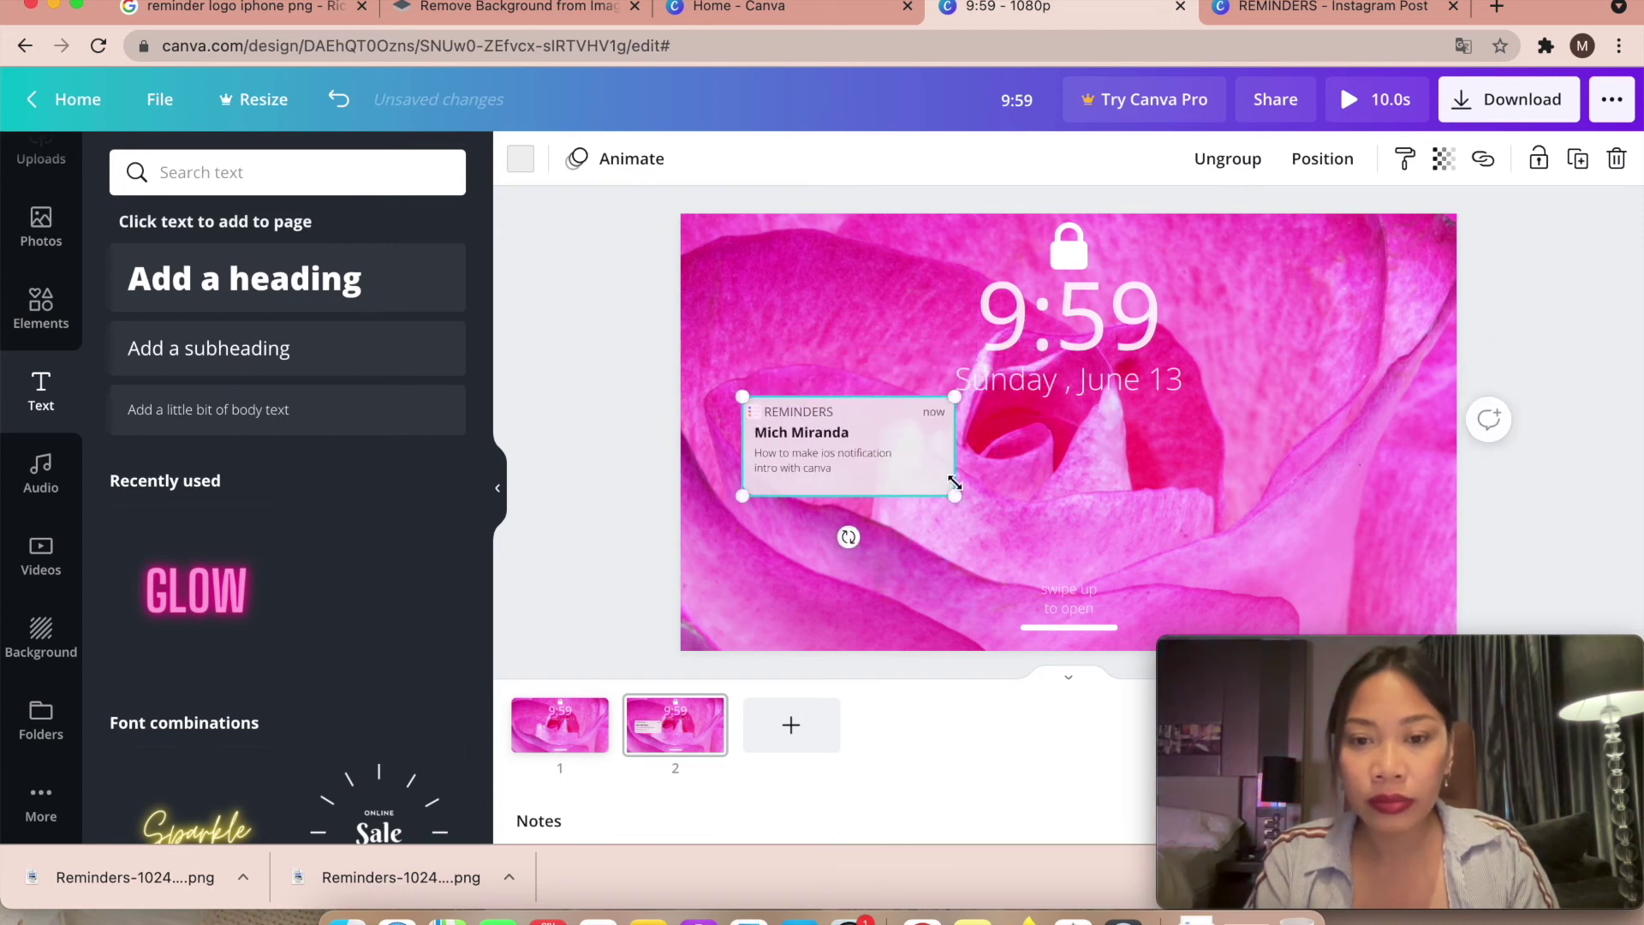
left_click(911, 574)
double_click(876, 453)
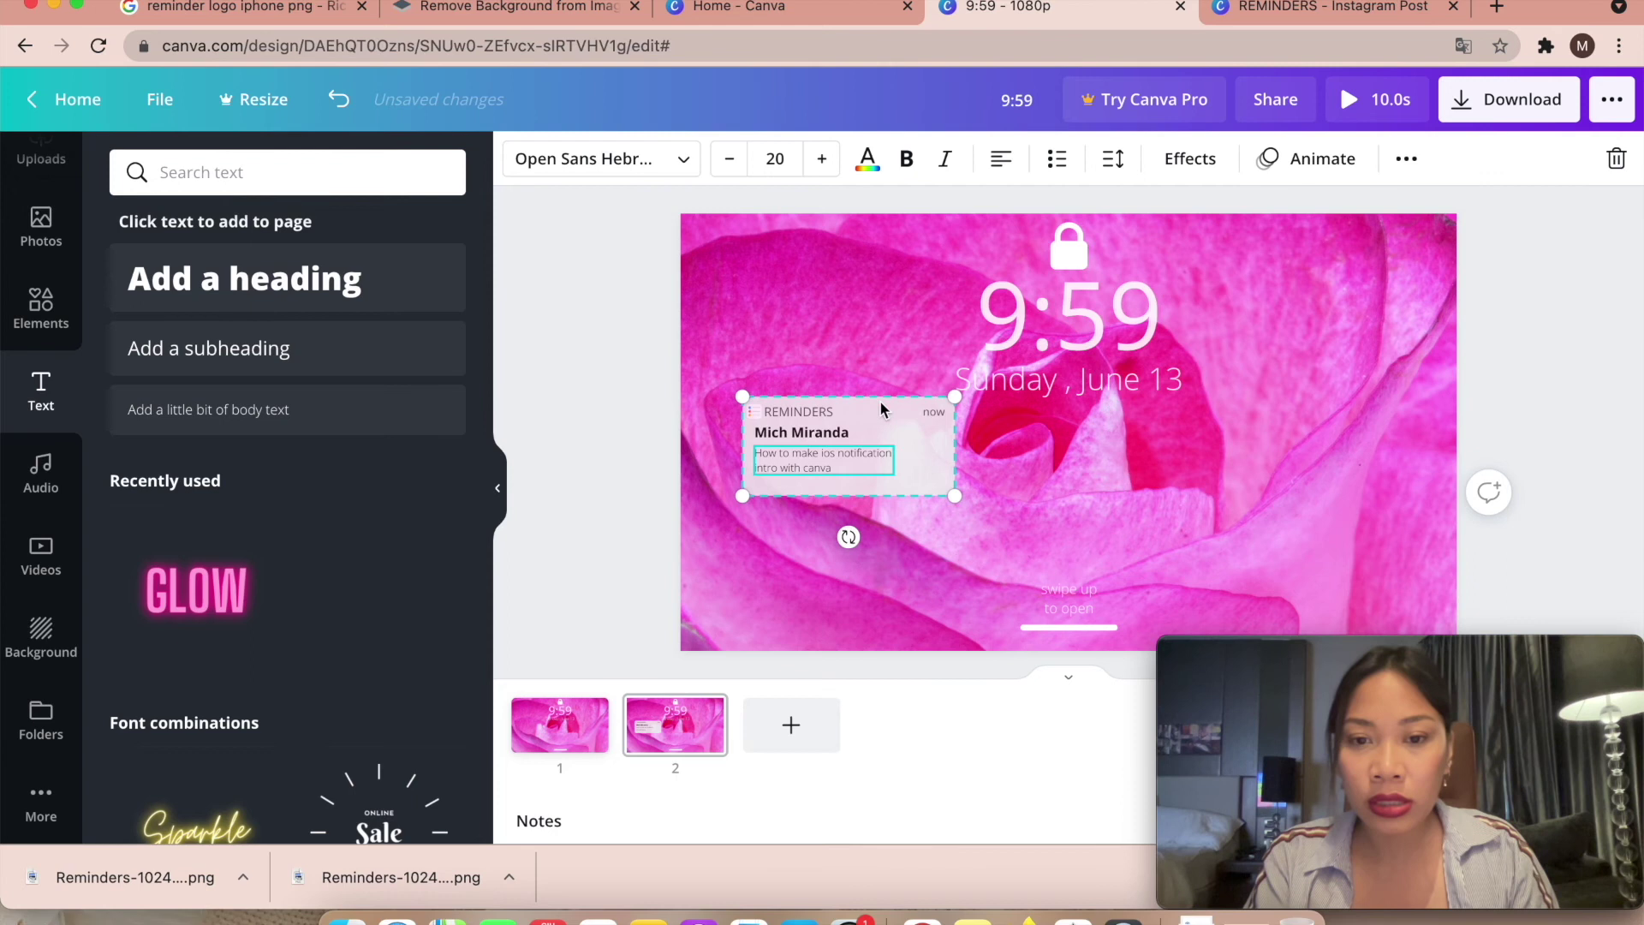
left_click(882, 420)
left_click_drag(881, 423, 1071, 439)
left_click_drag(1147, 512, 1174, 532)
left_click(596, 390)
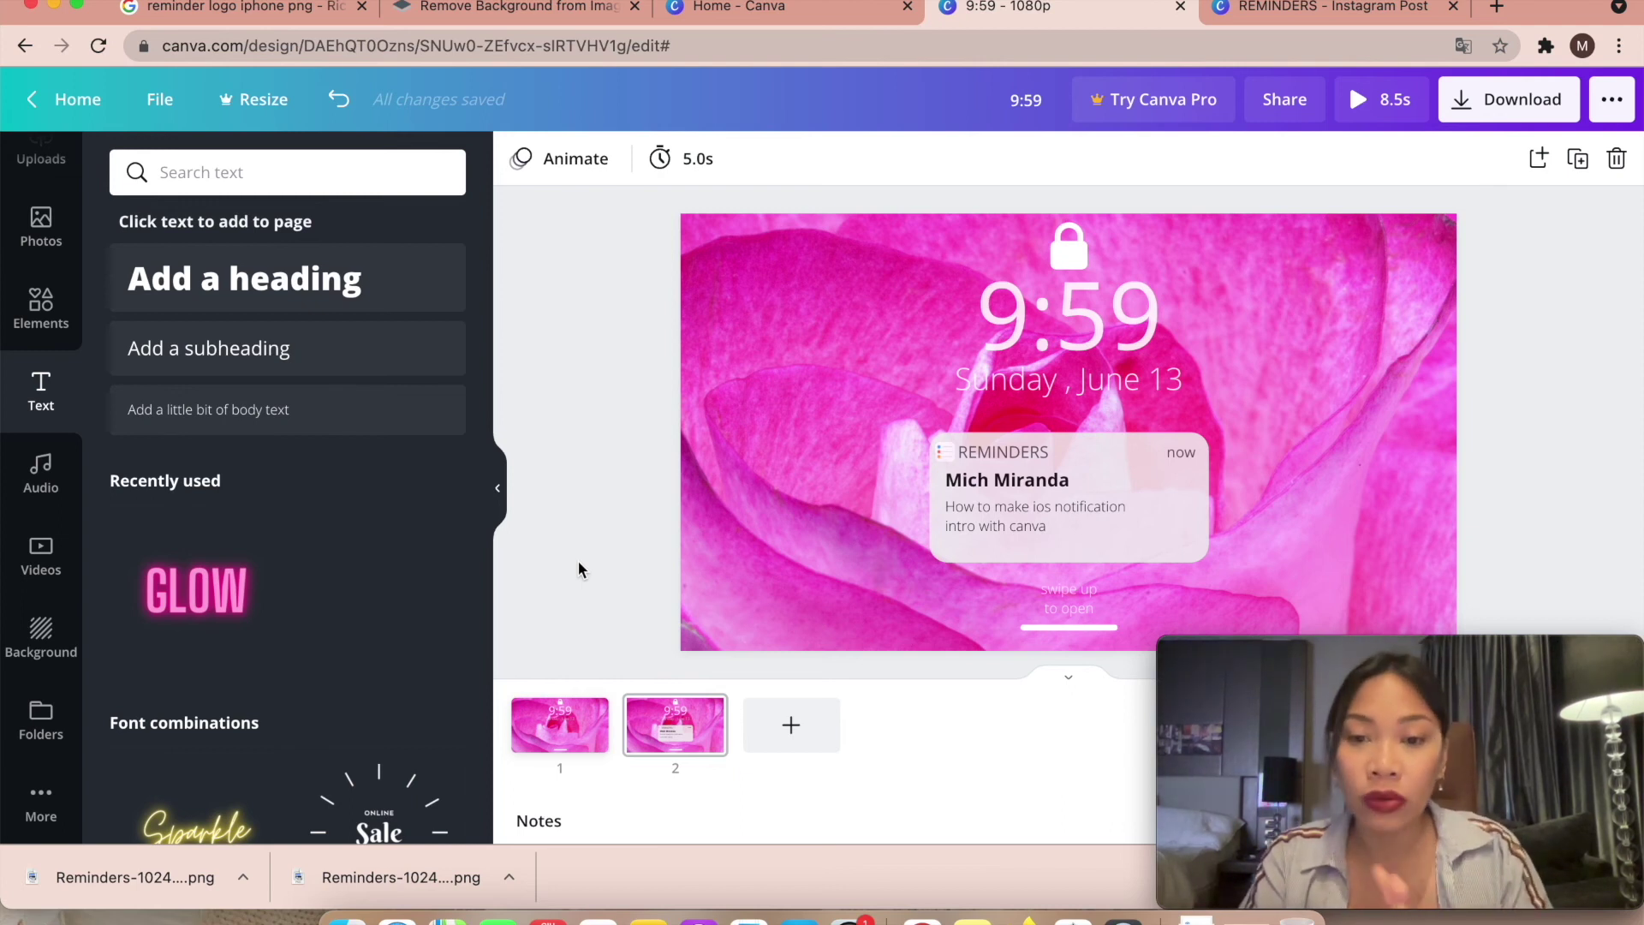
- Give the notification card group a Fade animation
left_click(1159, 489)
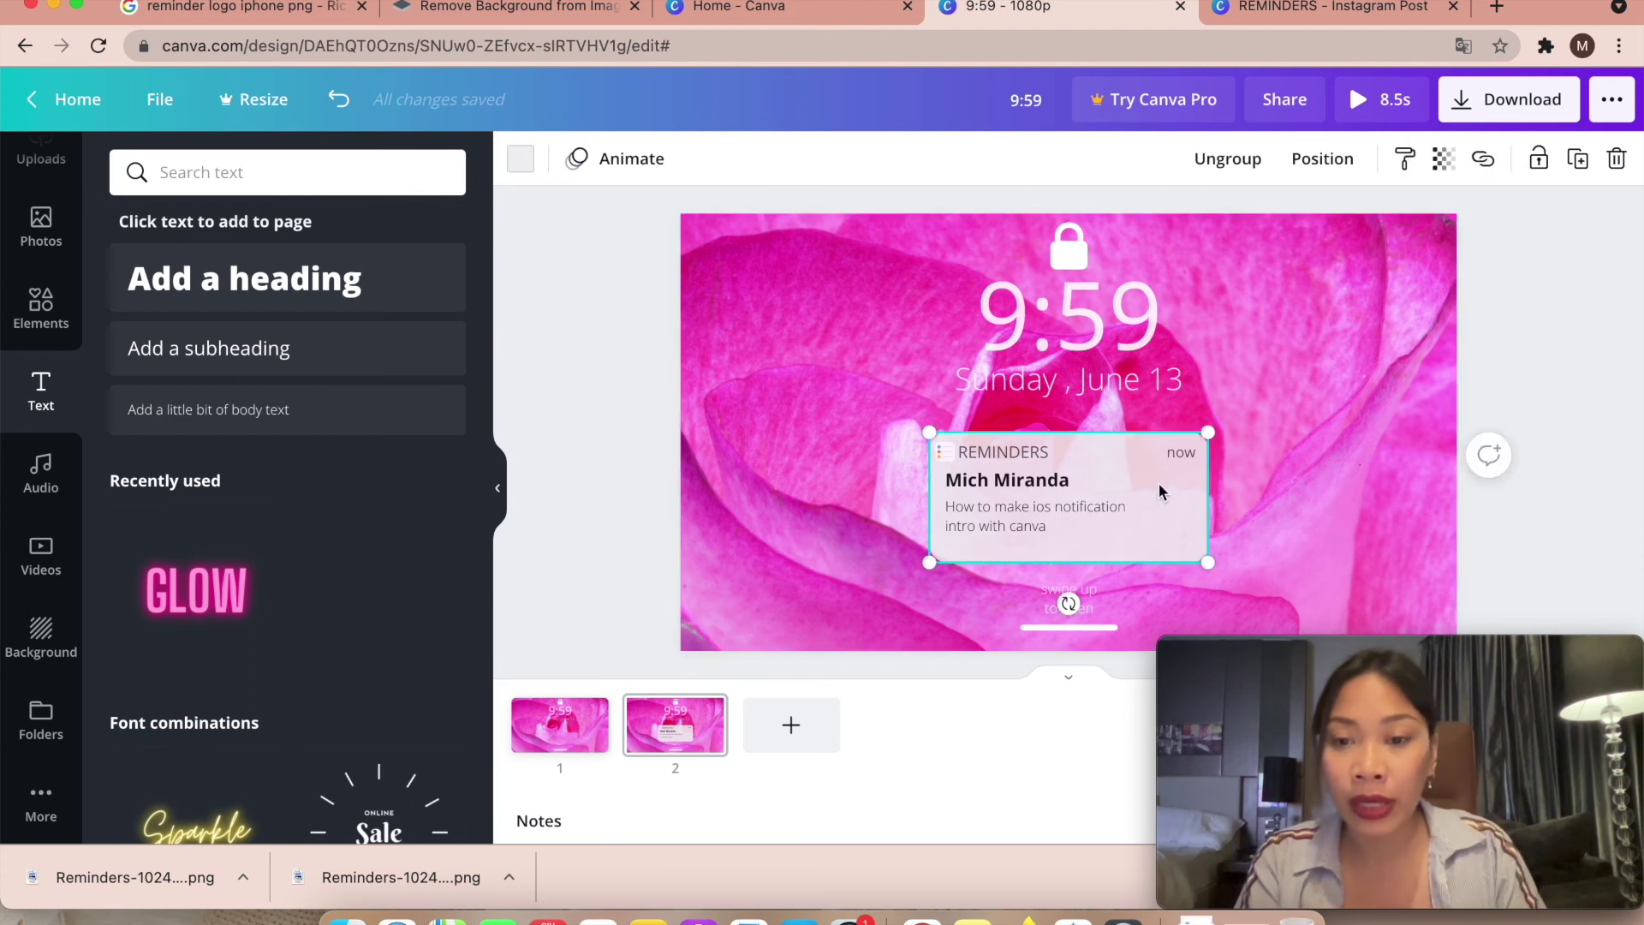
left_click(617, 167)
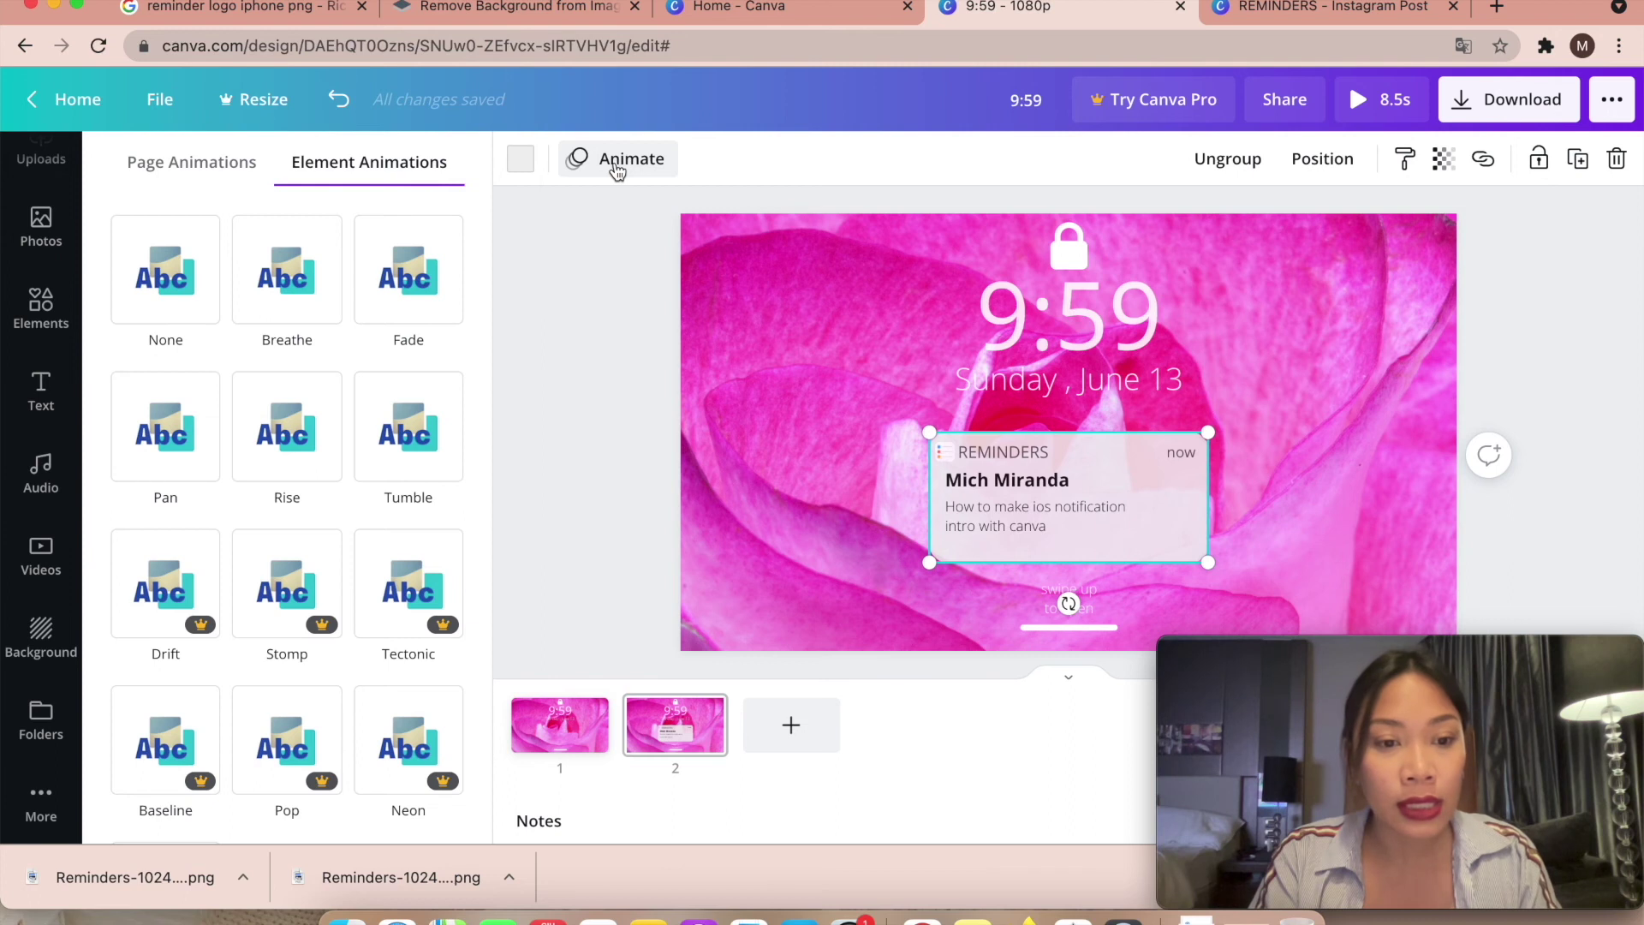
left_click(414, 282)
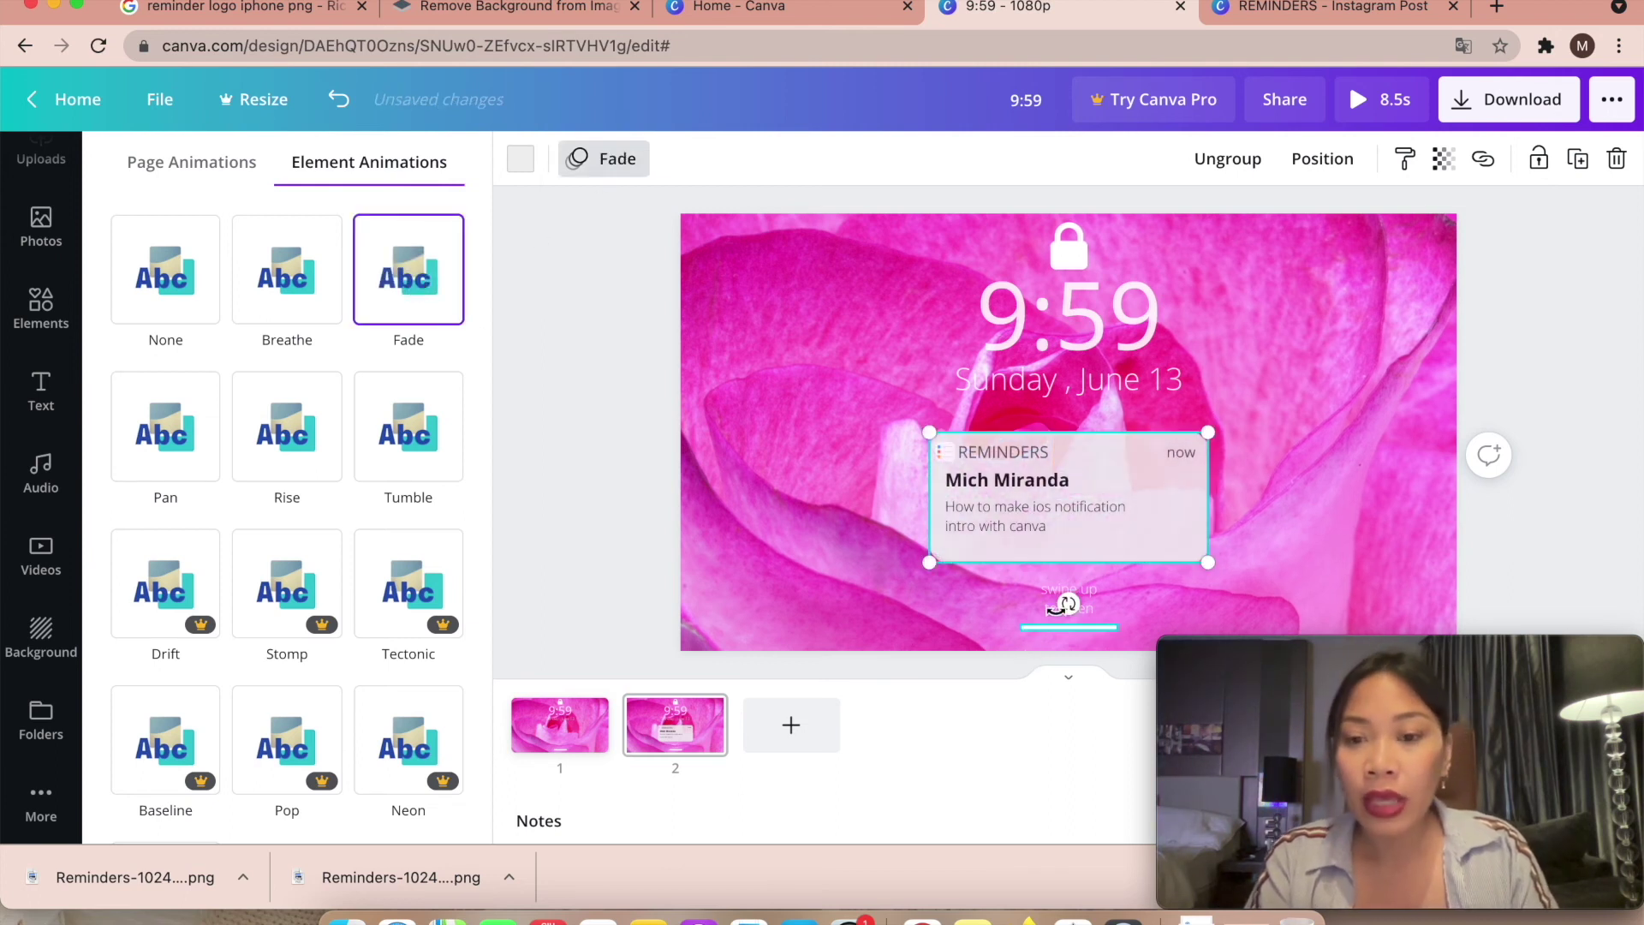
- Give the 'swipe up to open' text a Rise animation
left_click(1090, 600)
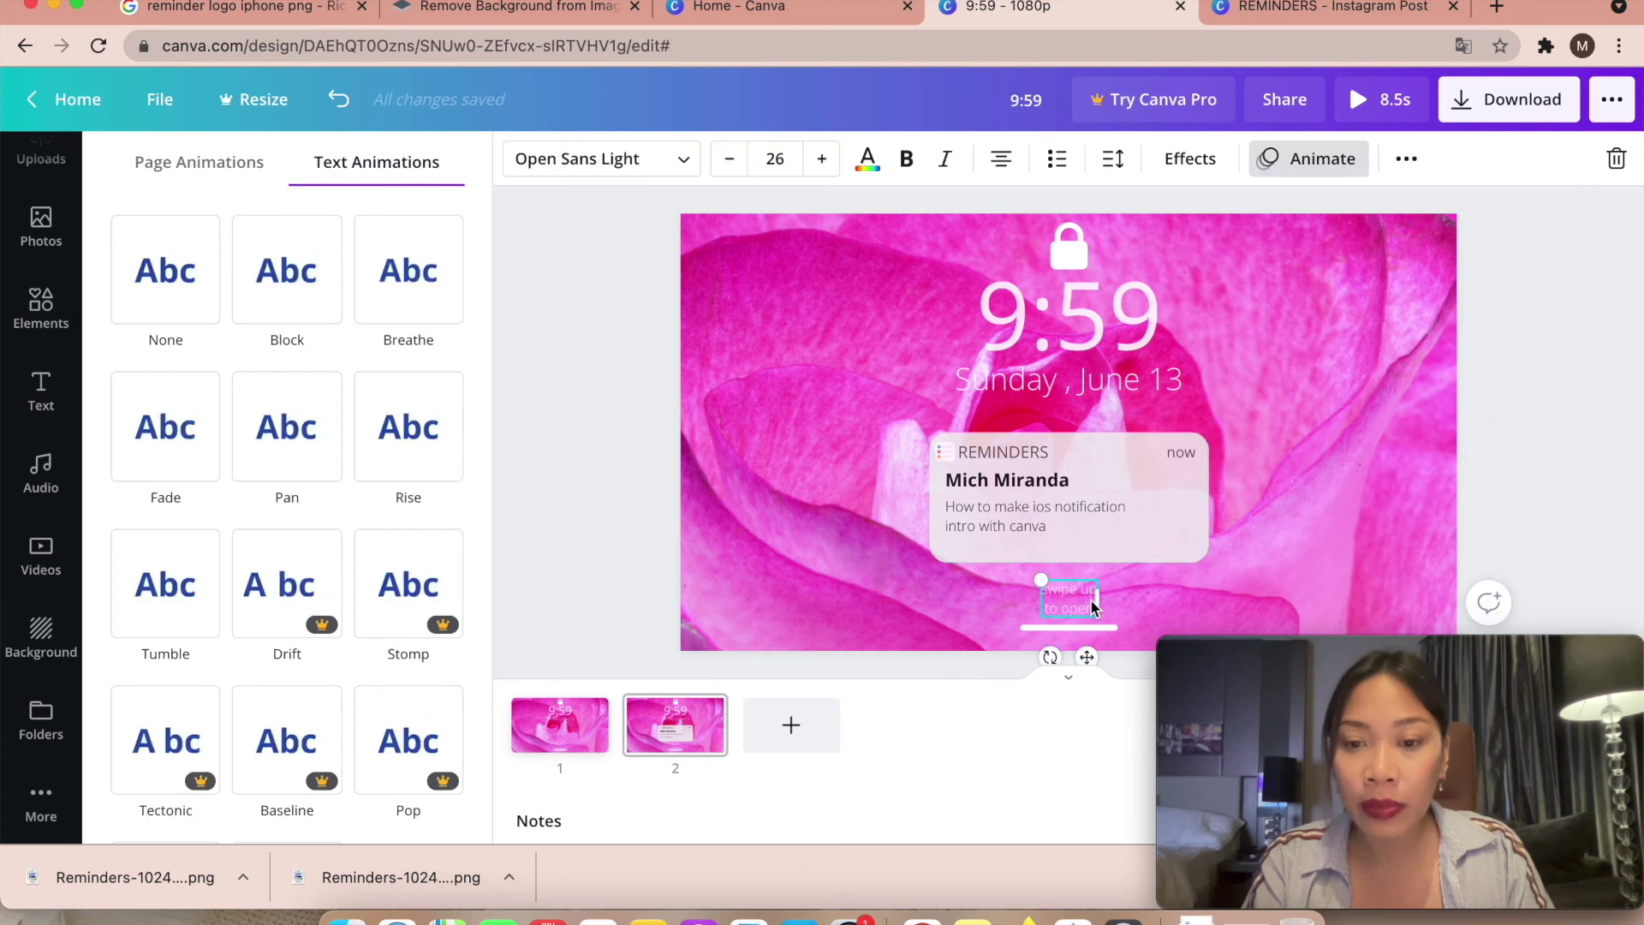
left_click(1302, 158)
left_click(1302, 158)
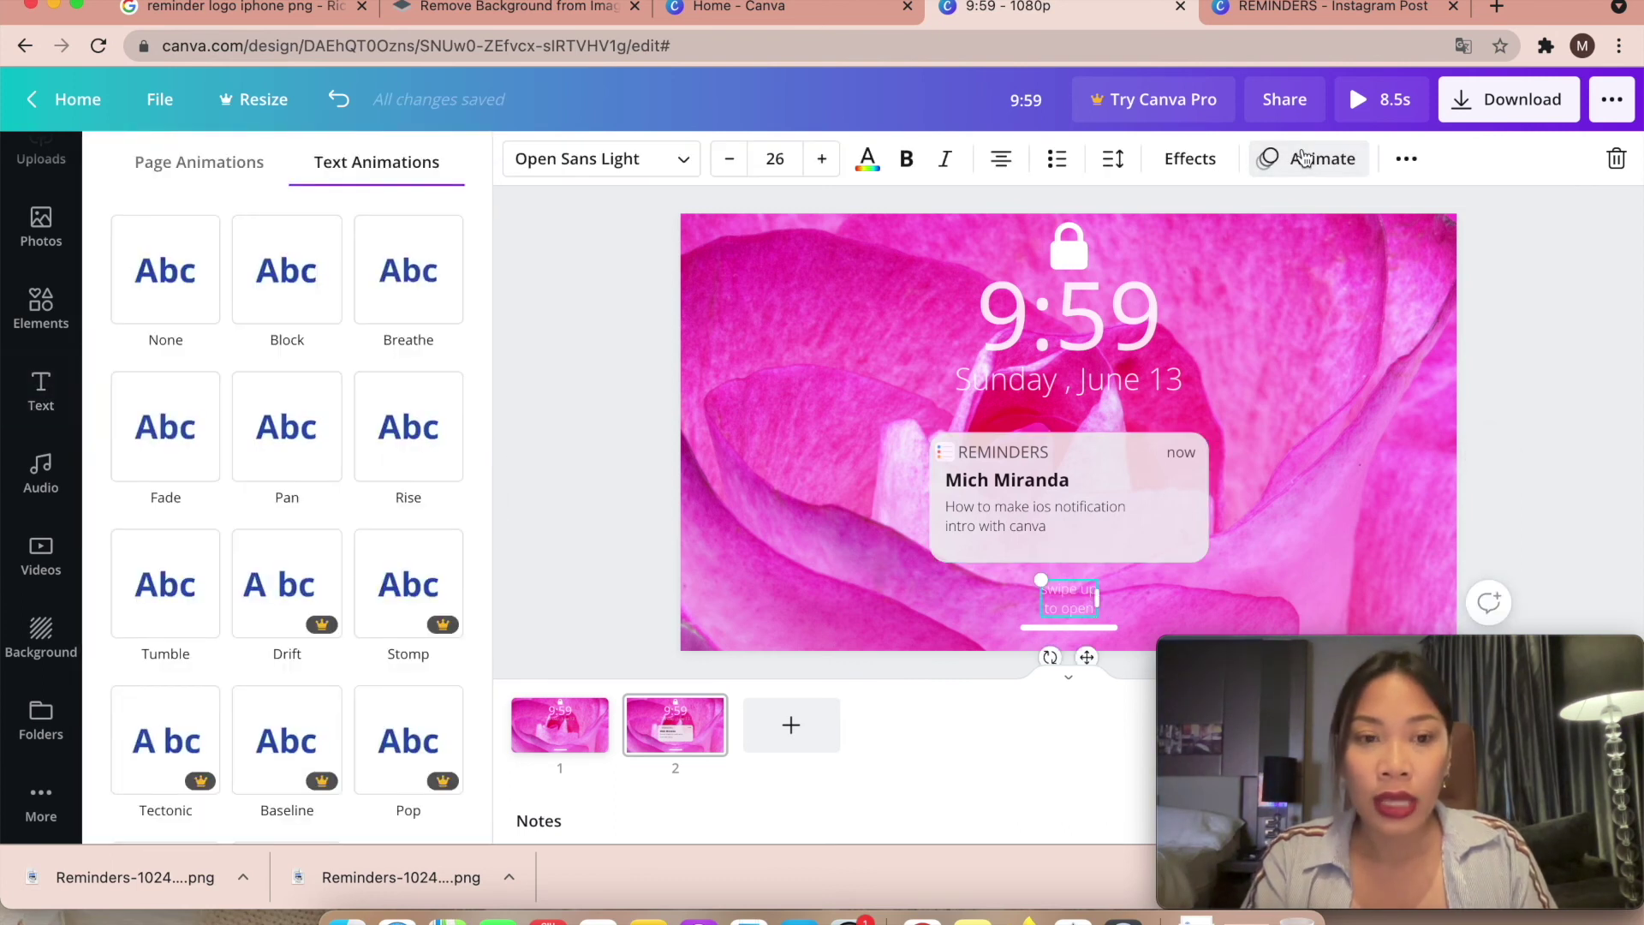
scroll(619, 495, "down", 1)
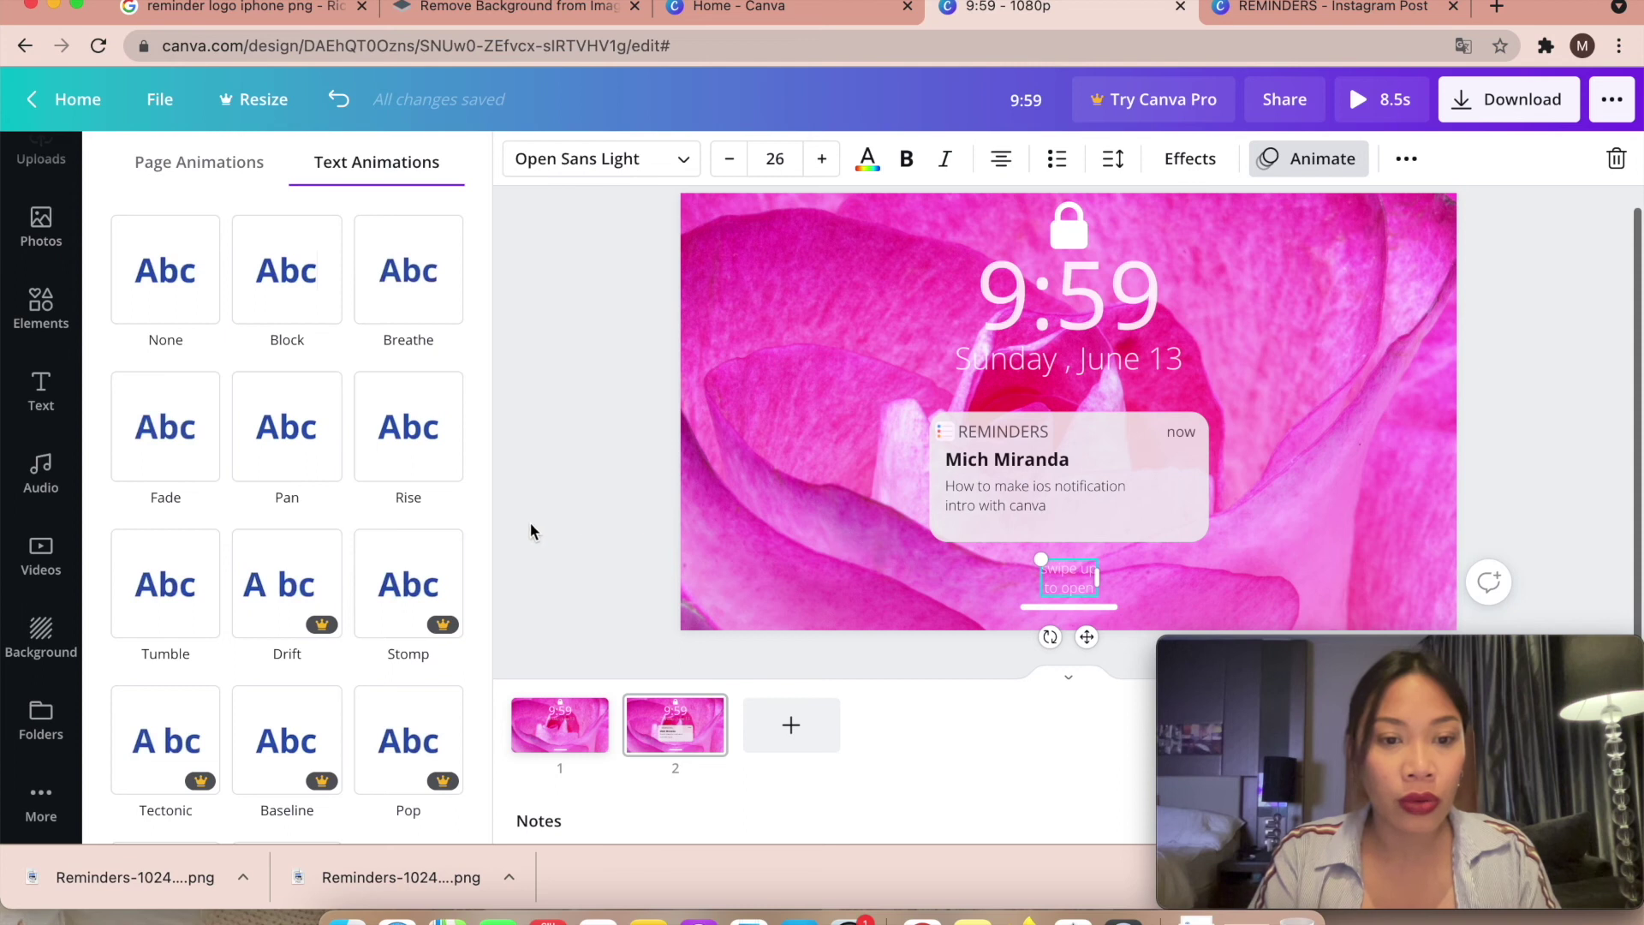
left_click(404, 443)
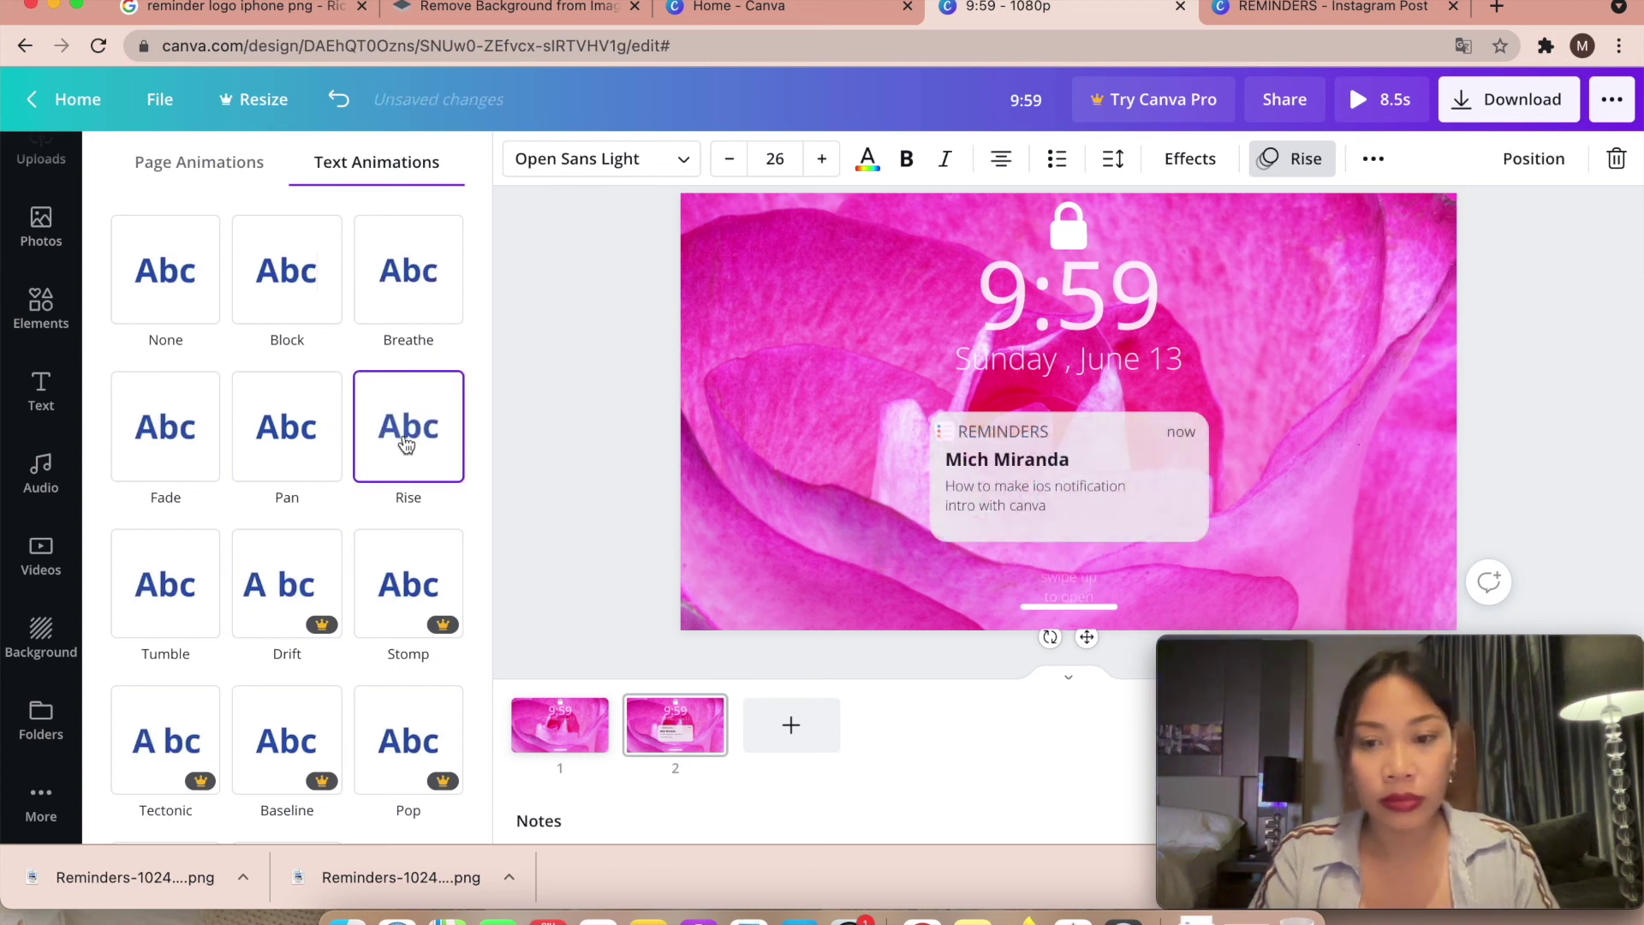
left_click(1371, 109)
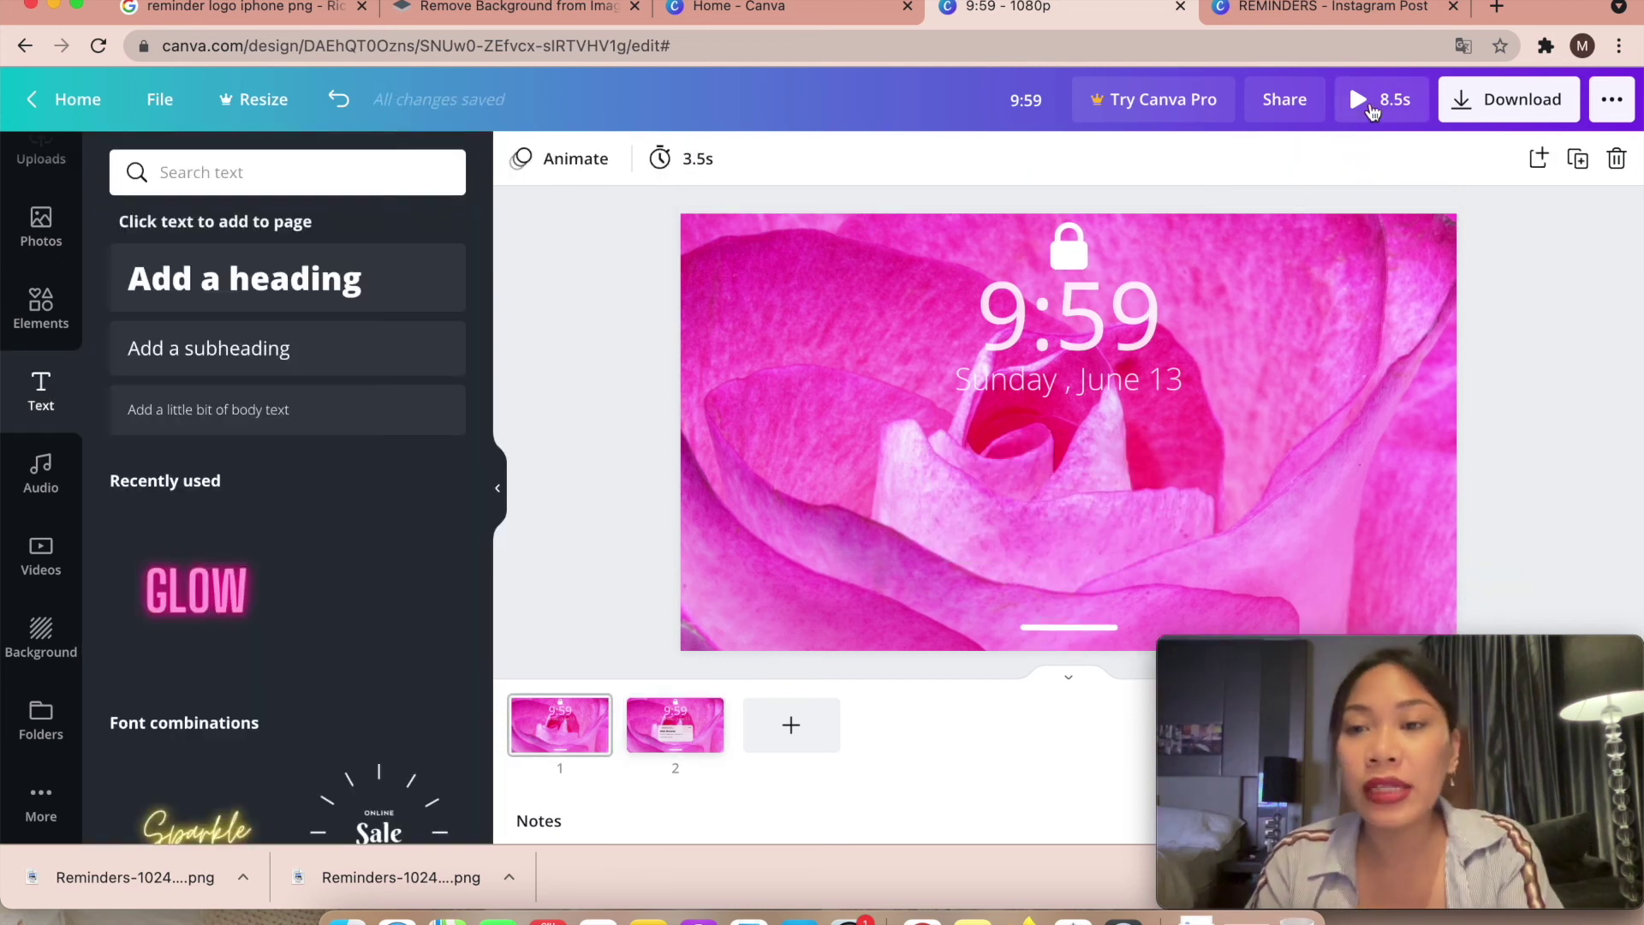
- Preview the design, then set page 1's duration to 2.5 seconds
left_click(1373, 107)
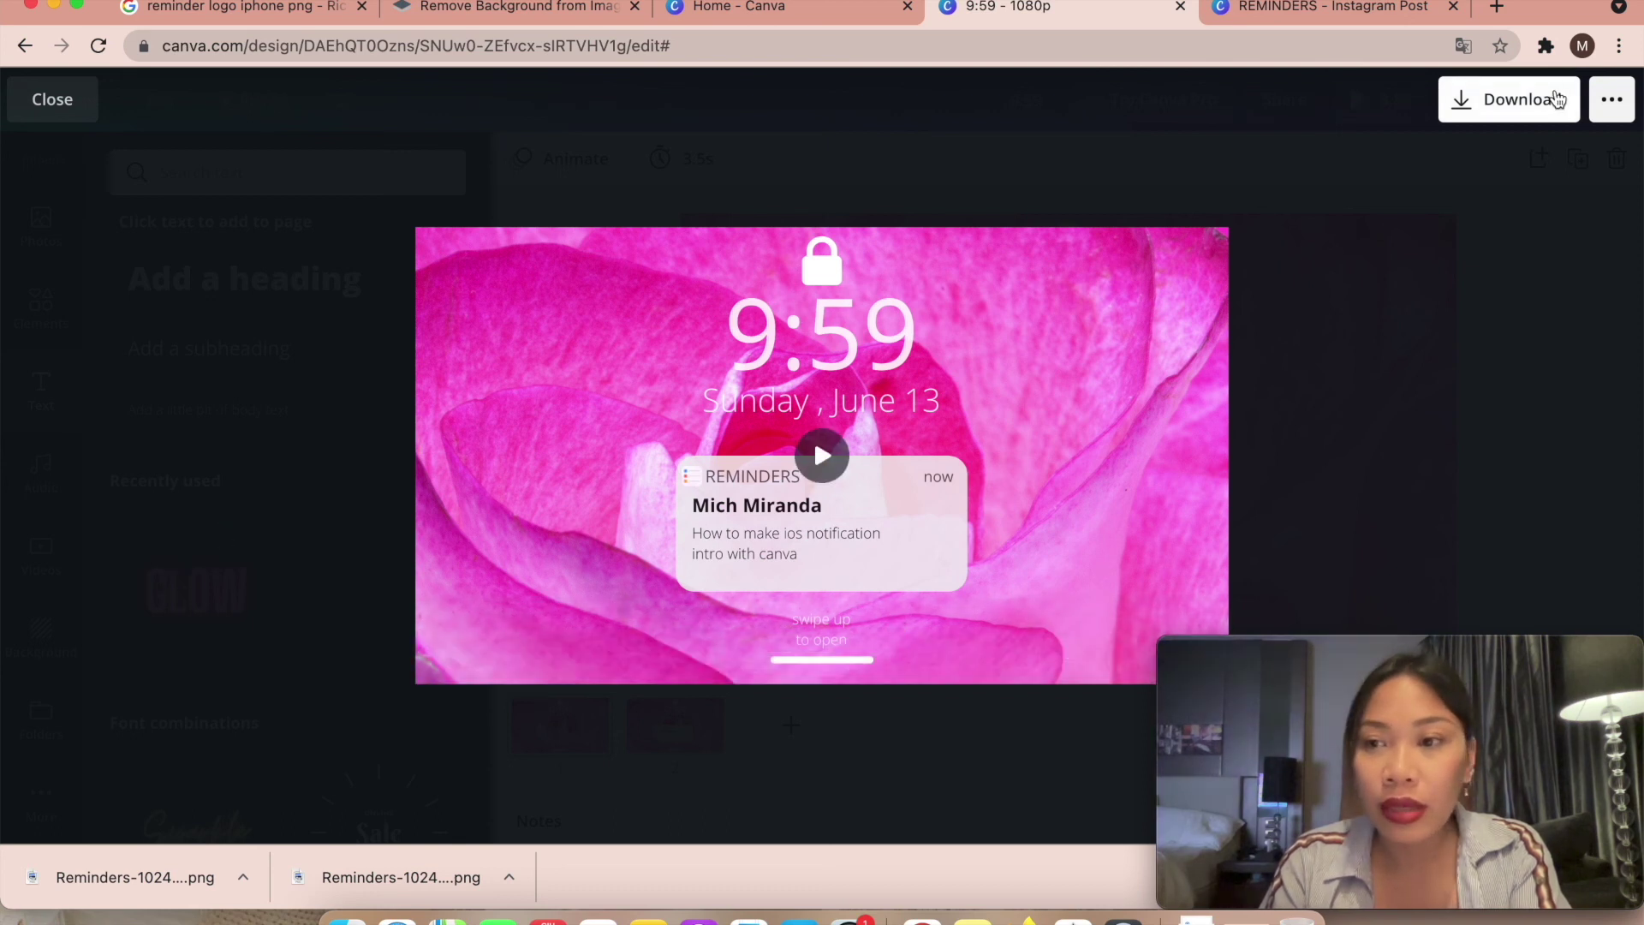
left_click(53, 99)
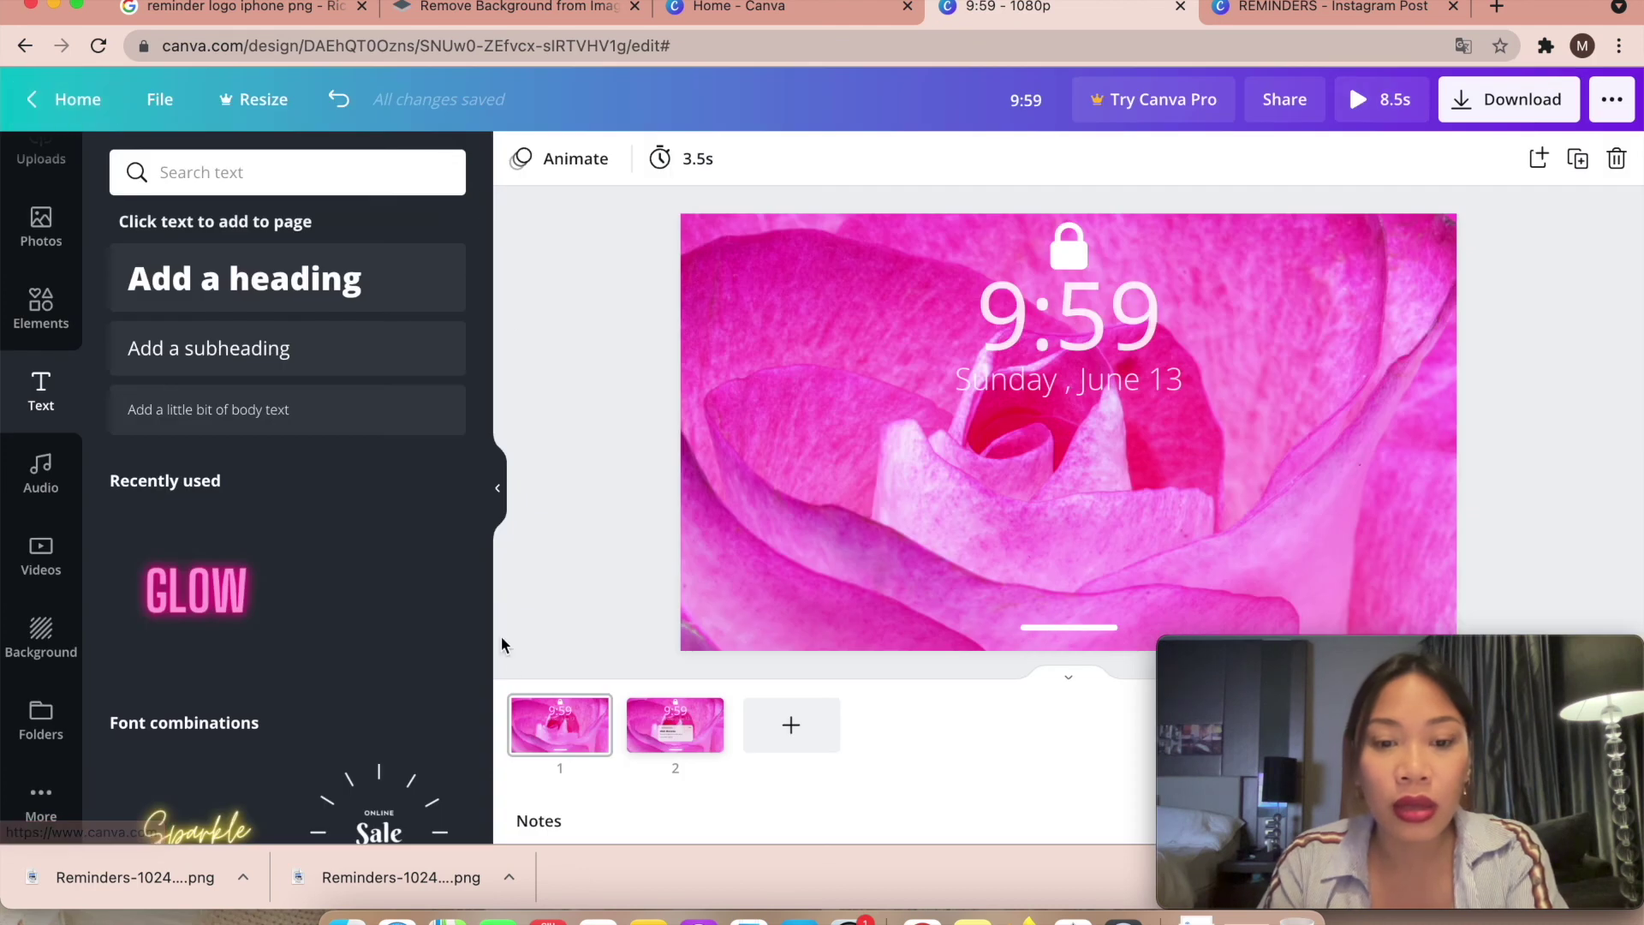
left_click(563, 738)
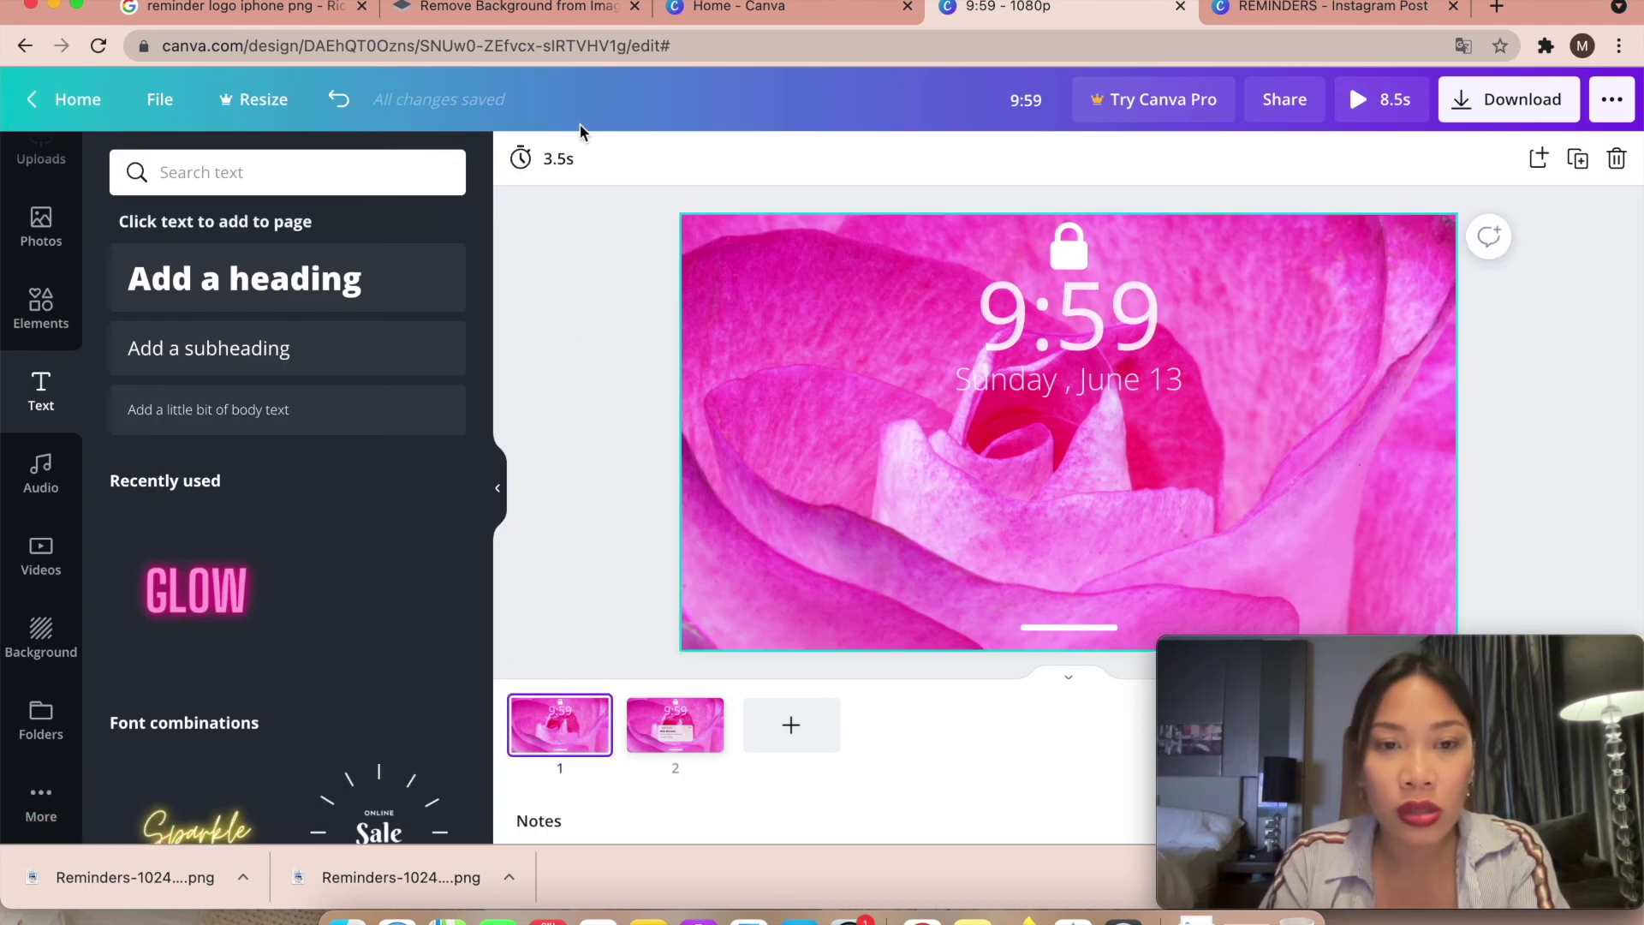
left_click(548, 158)
left_click_drag(645, 243, 637, 242)
left_click(605, 448)
- Nudge page 2's notification card slightly lower and preview the 7.5-second intro again
left_click(1368, 113)
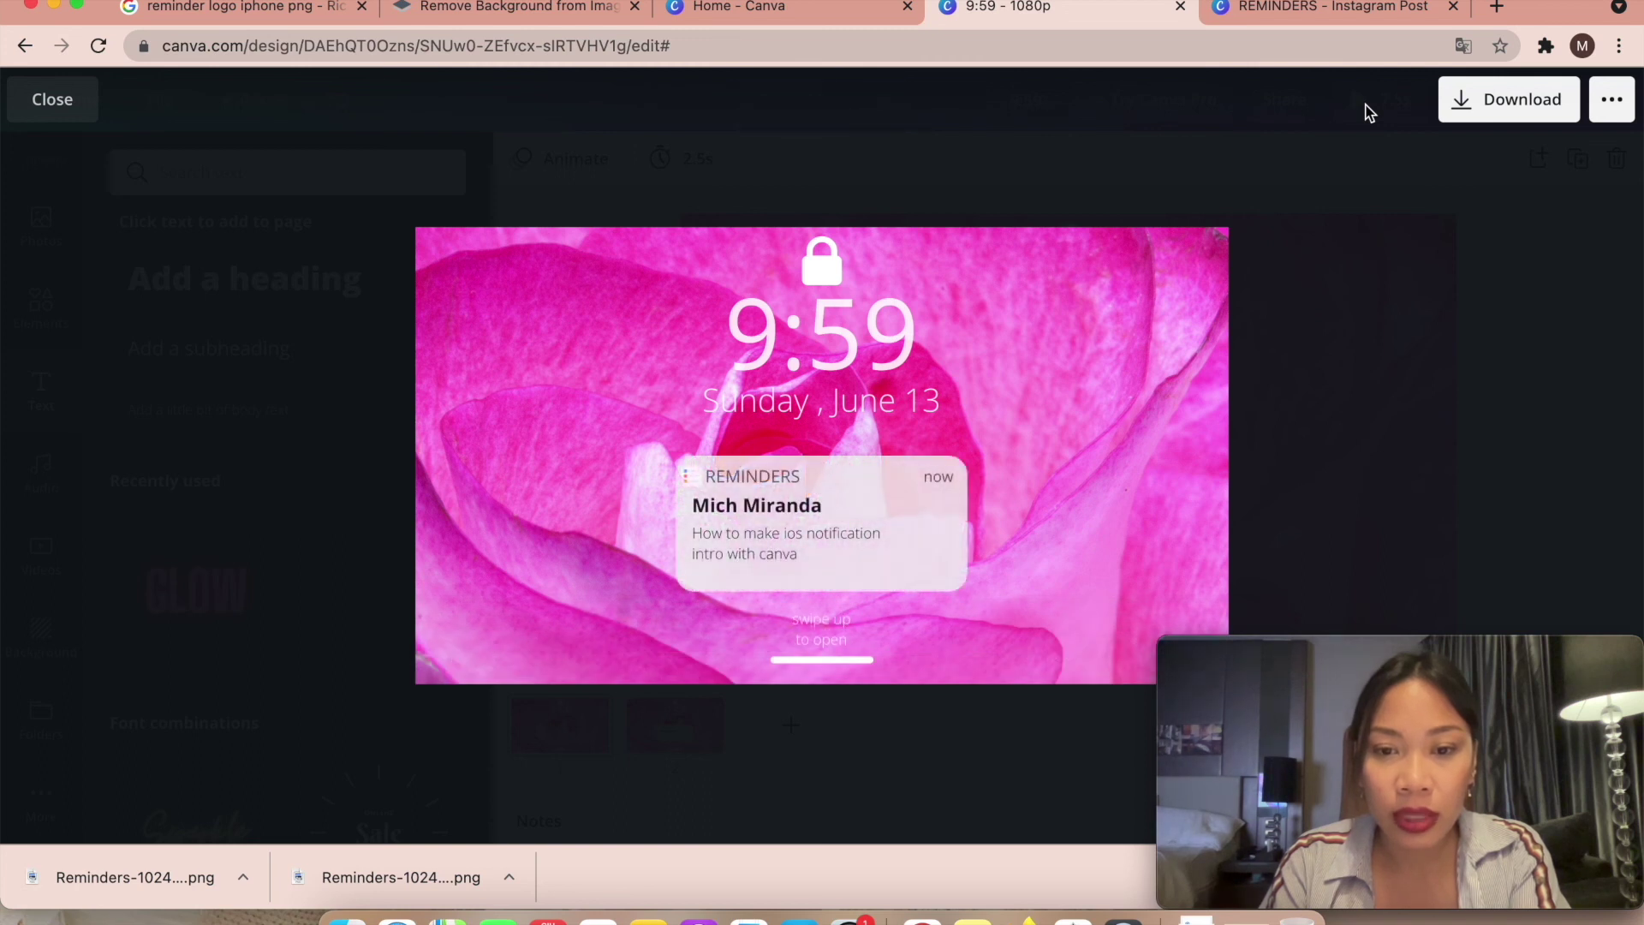
left_click(35, 111)
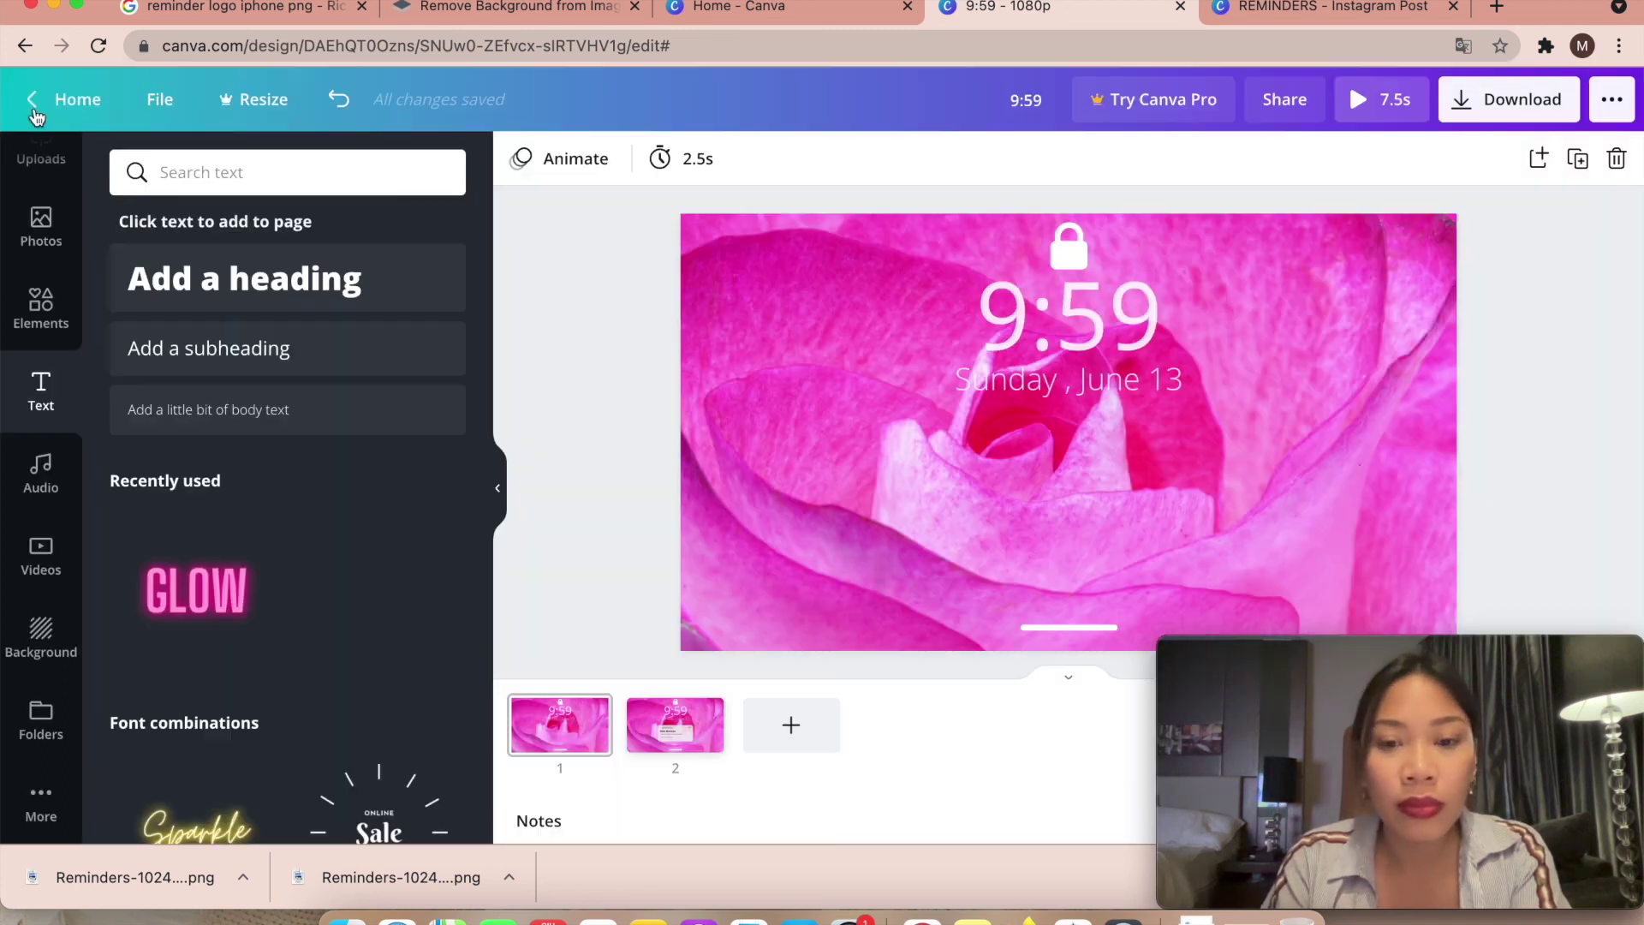
left_click_drag(572, 423, 1147, 579)
mouse_move(1143, 483)
left_mouse_down()
mouse_move(1142, 498)
mouse_move(1142, 473)
left_mouse_up()
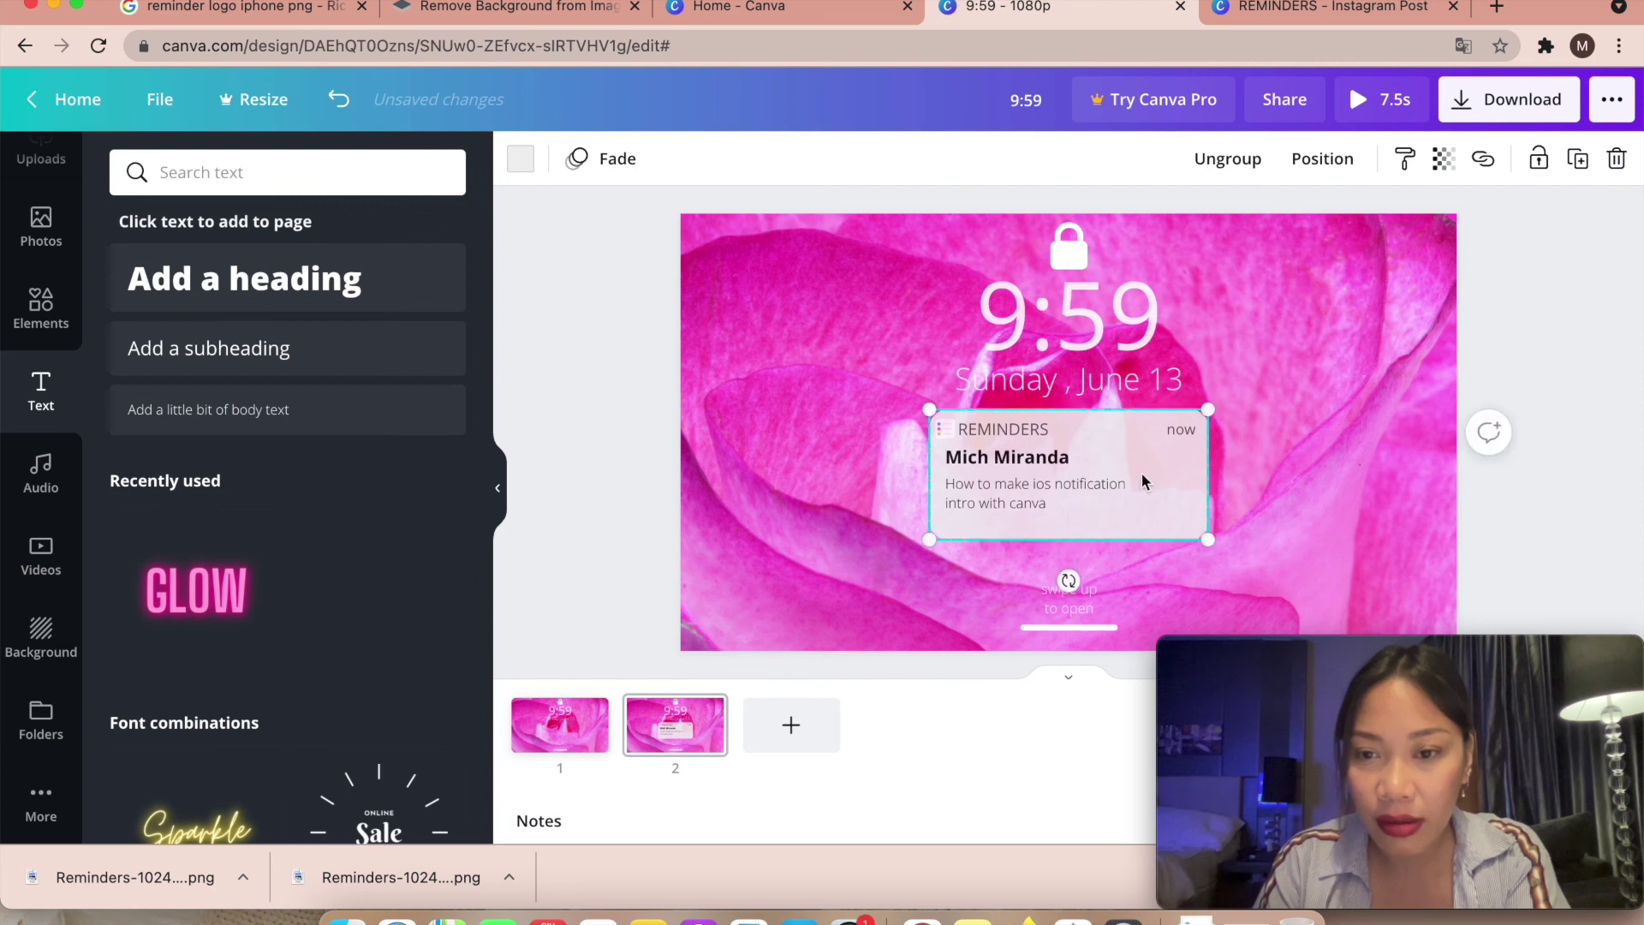
left_click(596, 441)
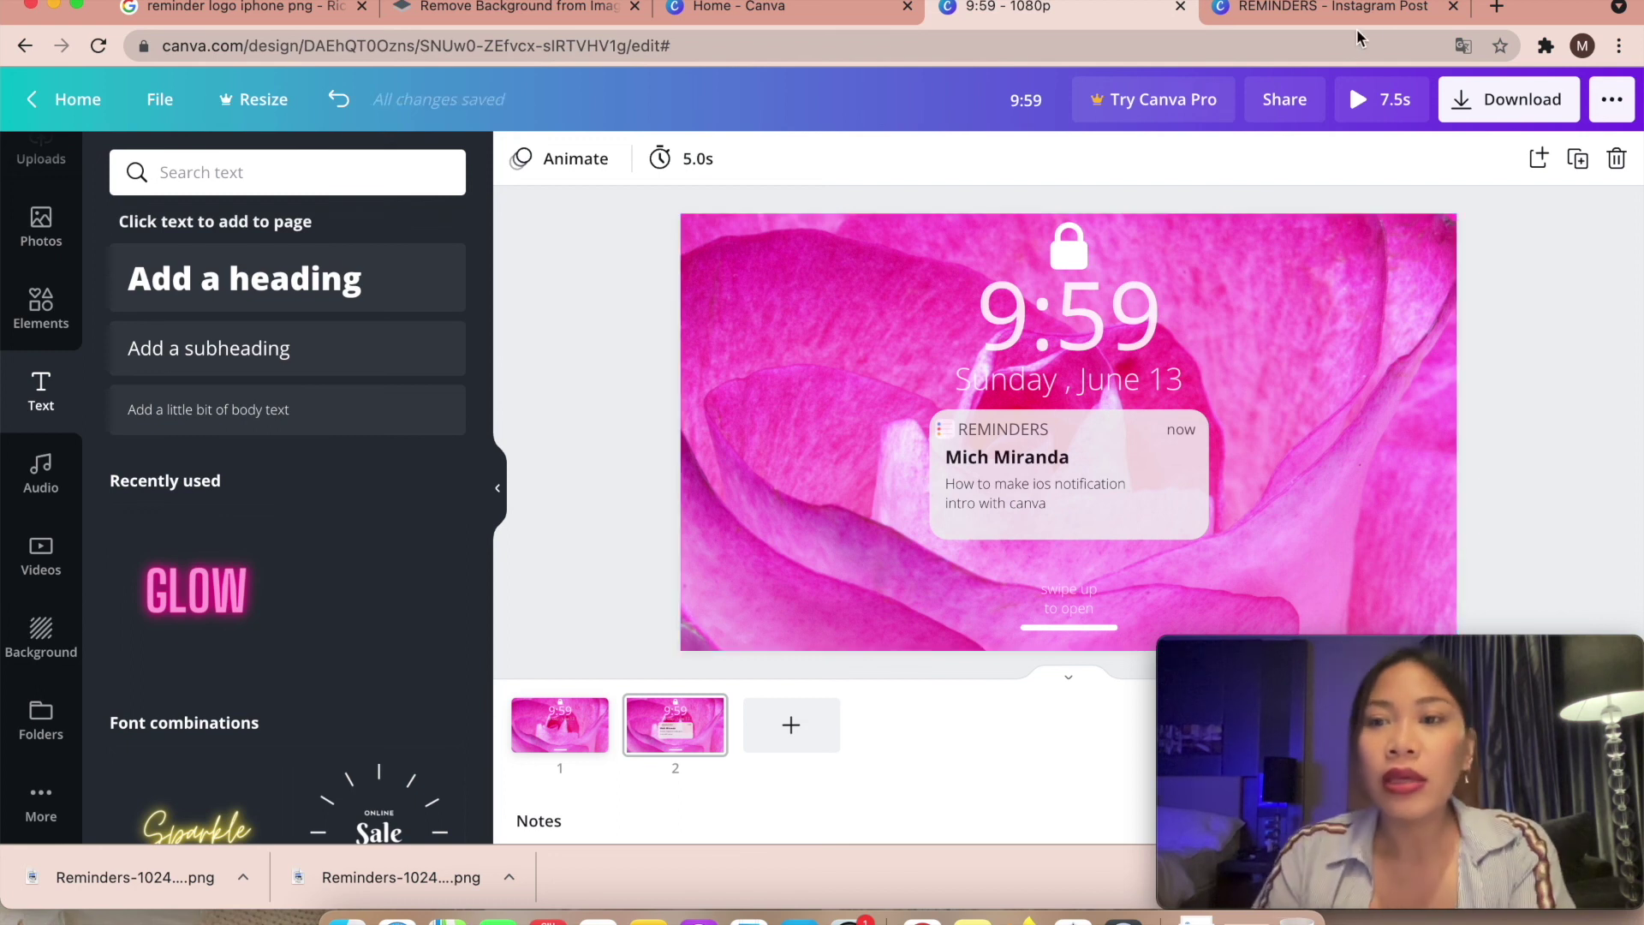
left_click(1384, 104)
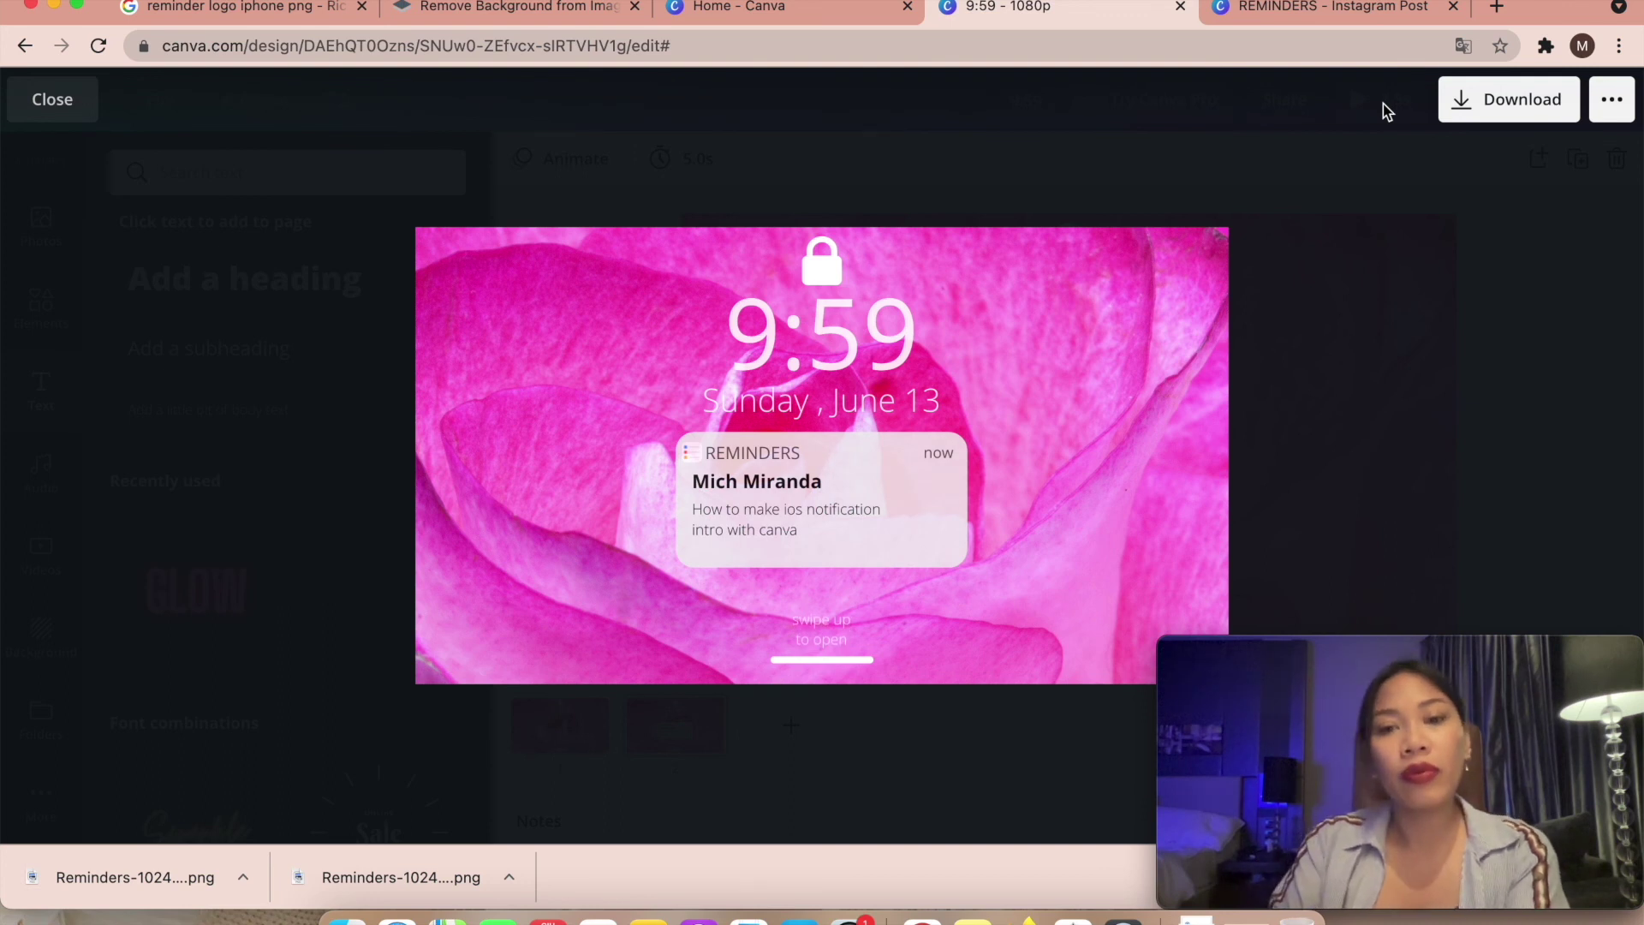
key("Escape")
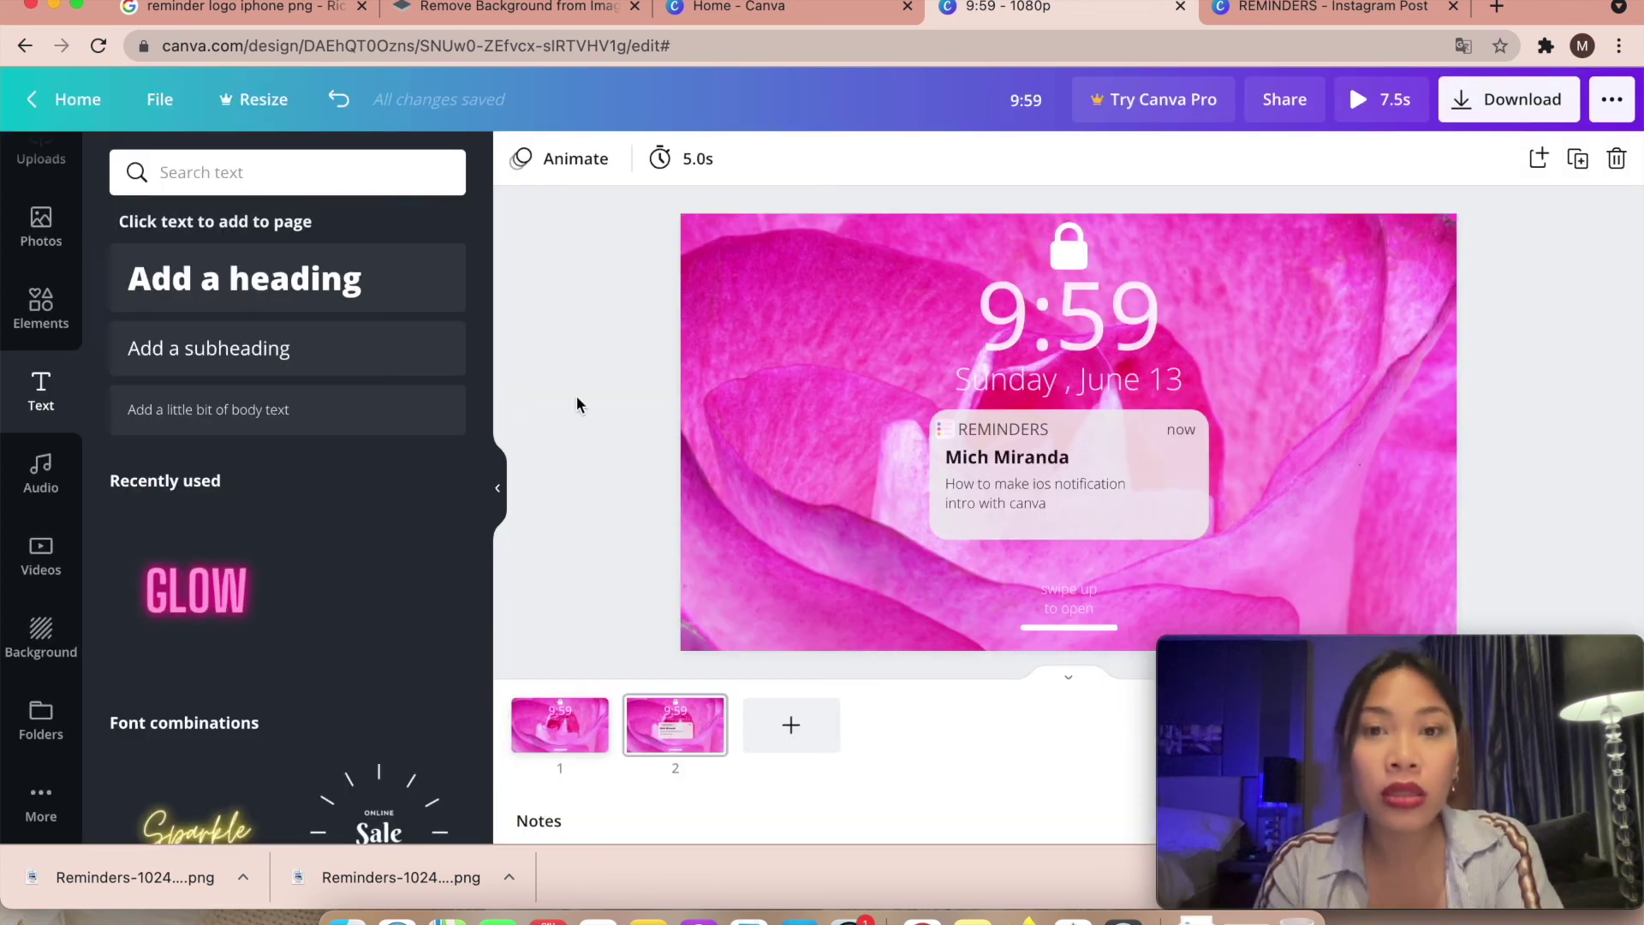
- Export all pages as MP4 Video, then open and play the downloaded 959.mp4
left_click(1507, 99)
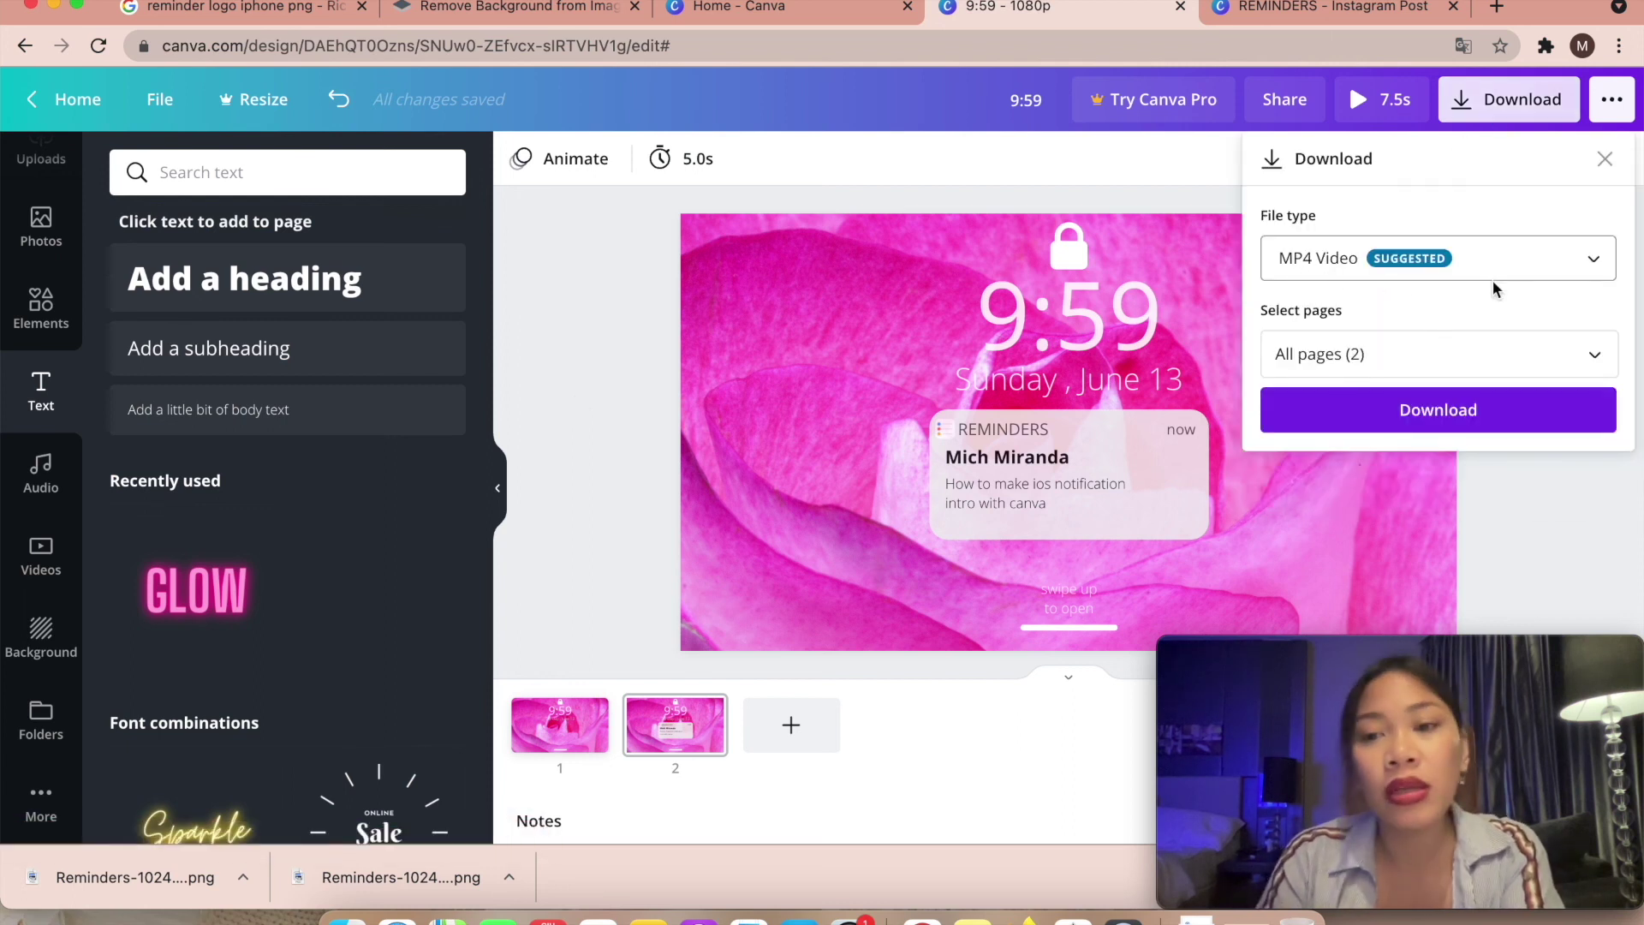
left_click(1449, 429)
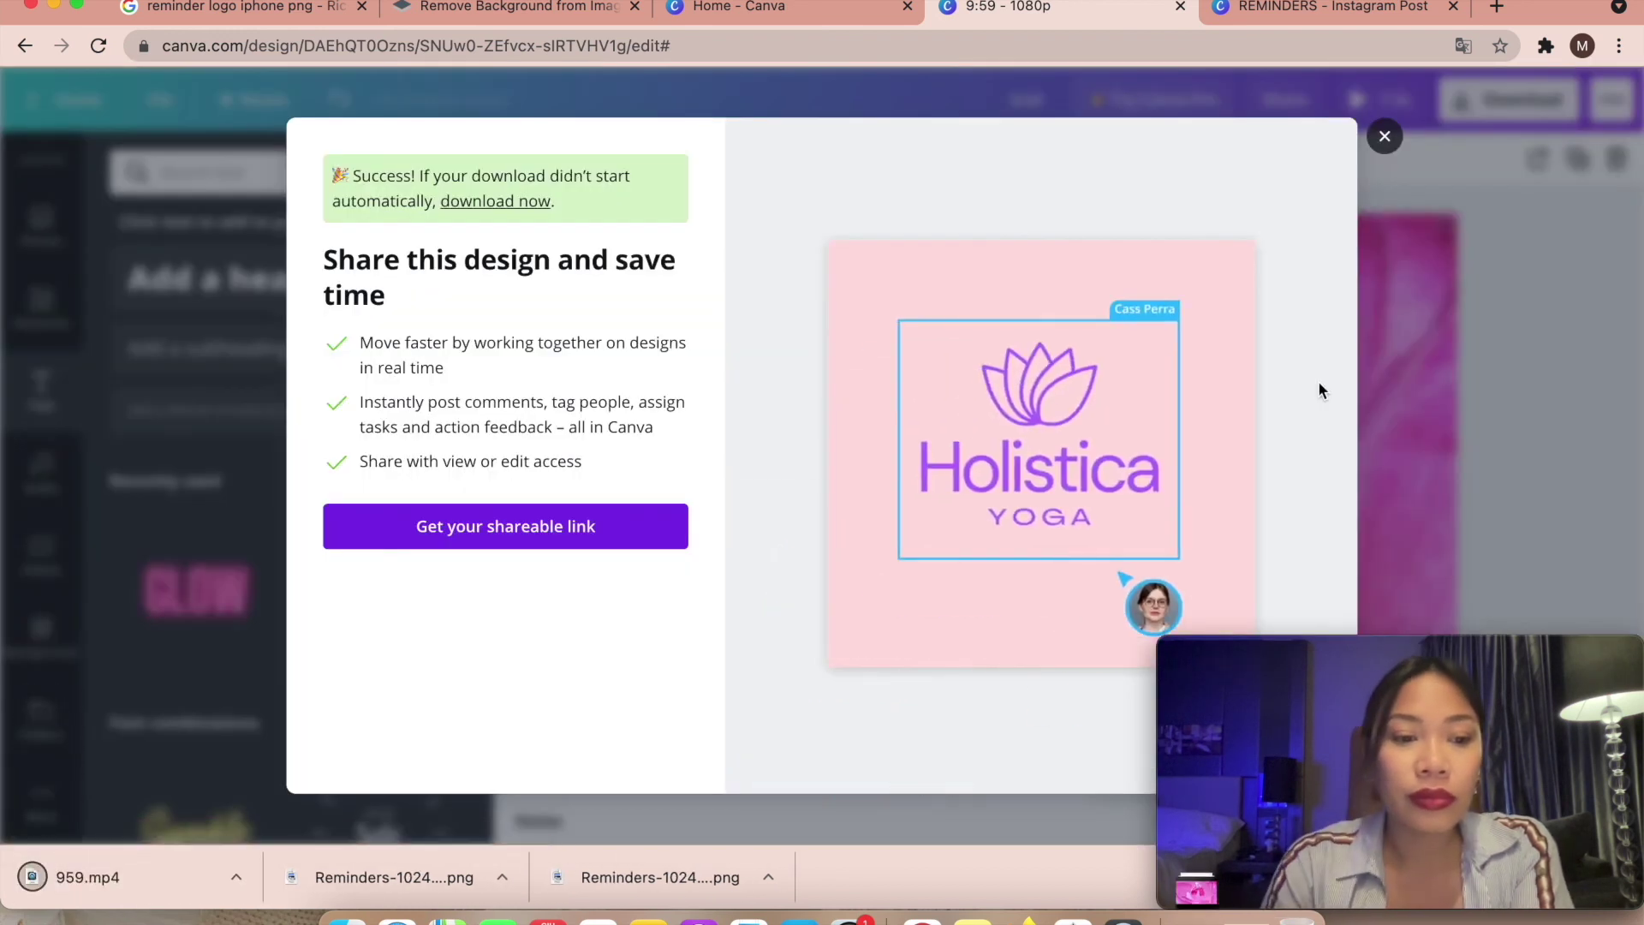
left_click(1384, 135)
left_click(88, 882)
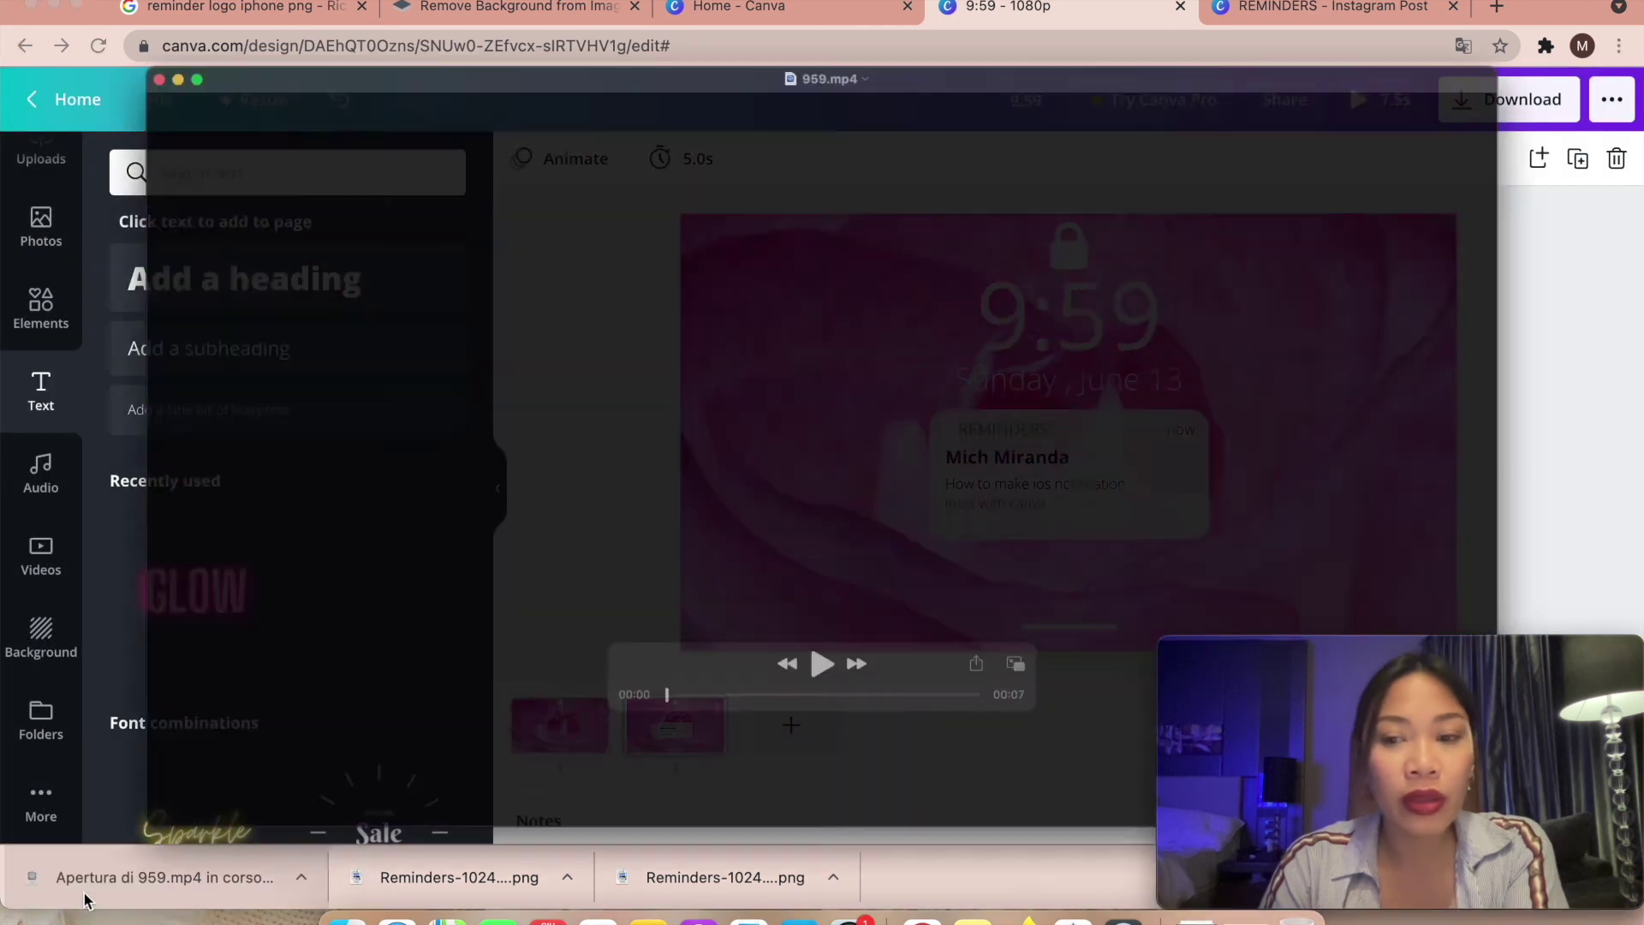
left_click(822, 719)
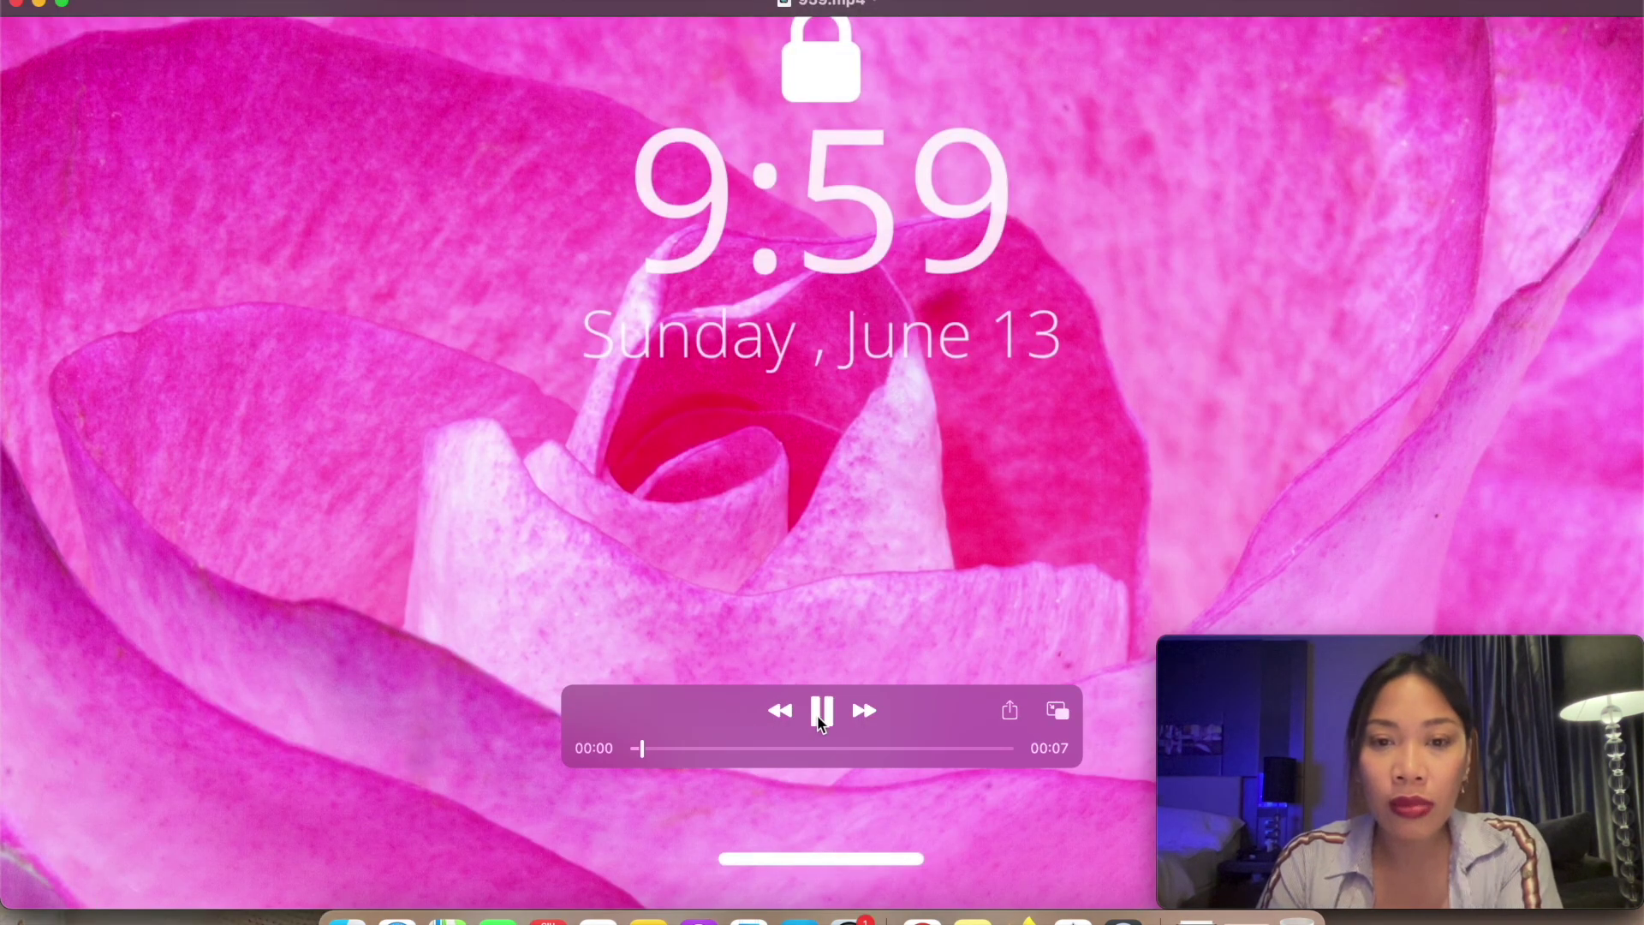